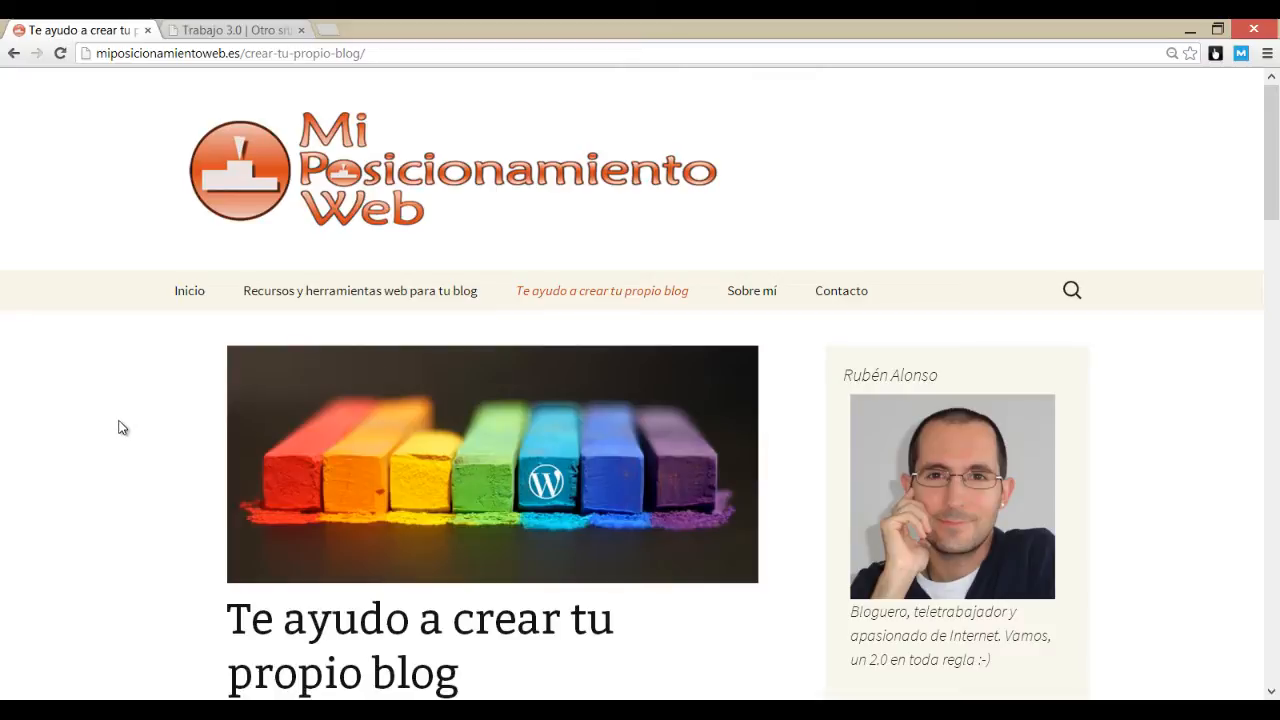
- Switch to the Trabajo 3.0 site and open its administration login at trabajo3cero.com/wp-admin/
click(196, 32)
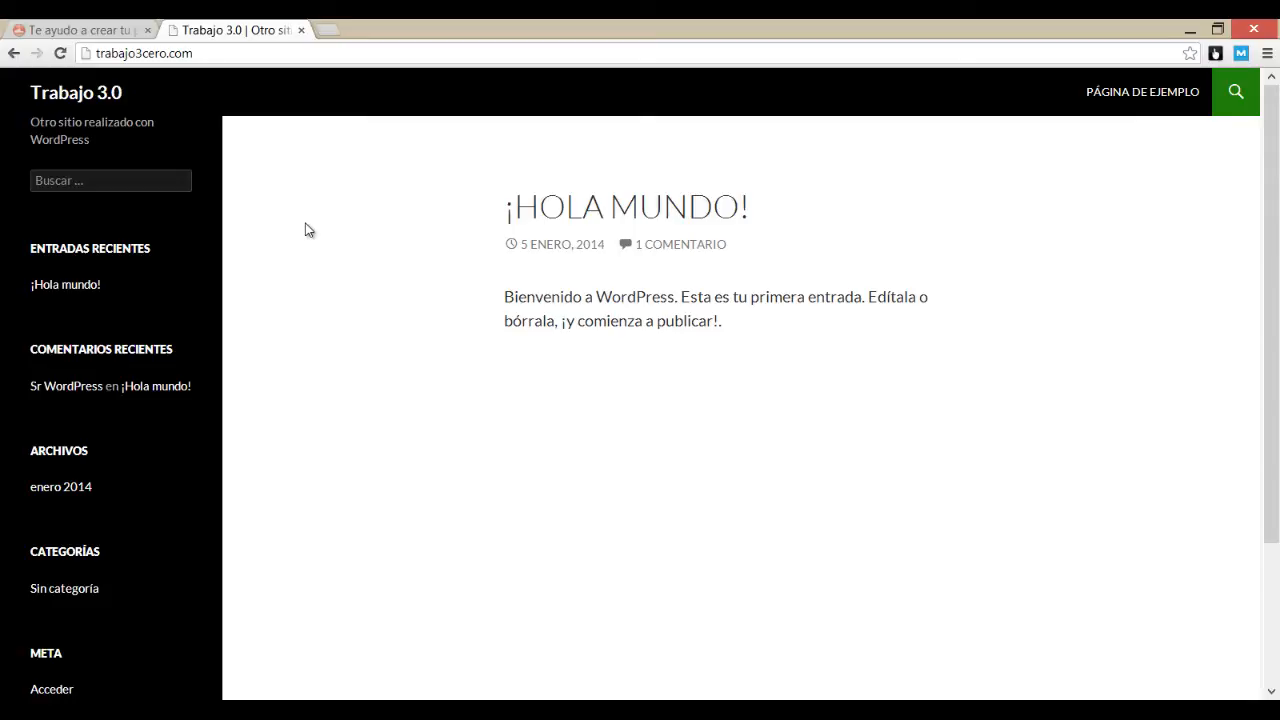
click(283, 54)
click(285, 54)
text(/wp)
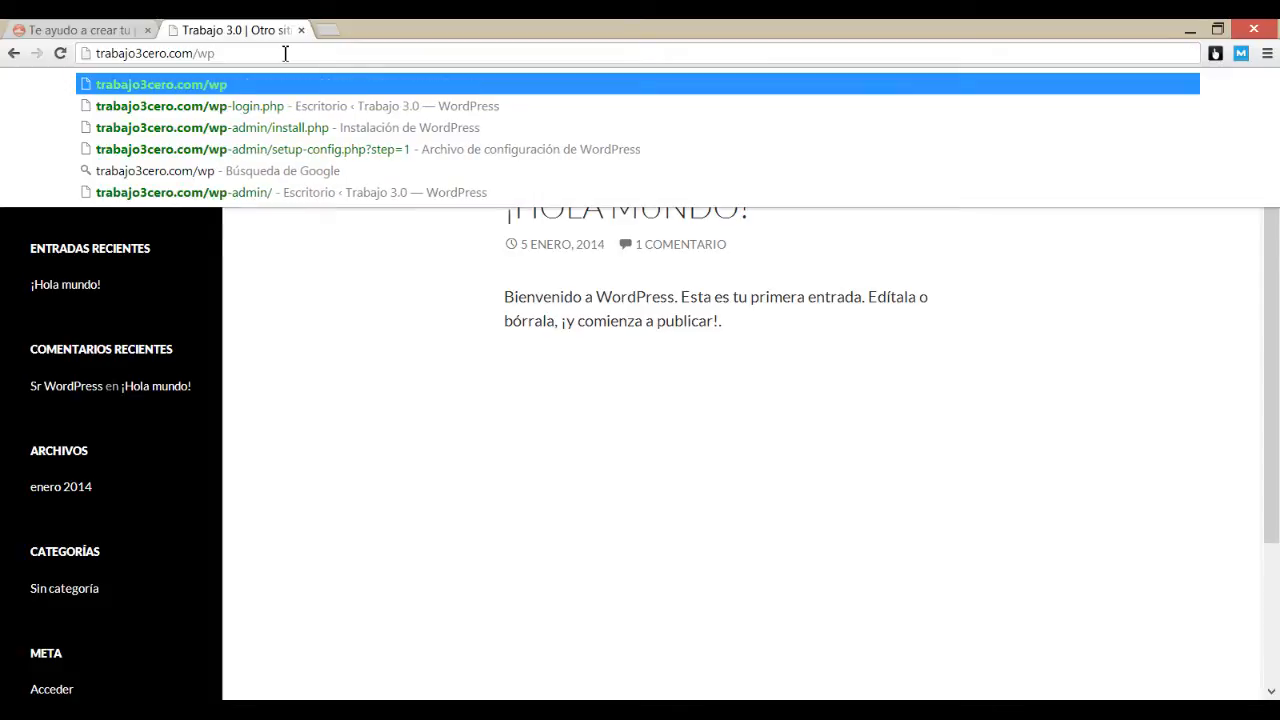
key(Down)
key(Down)
key(Down)
key(Down)
key(Down)
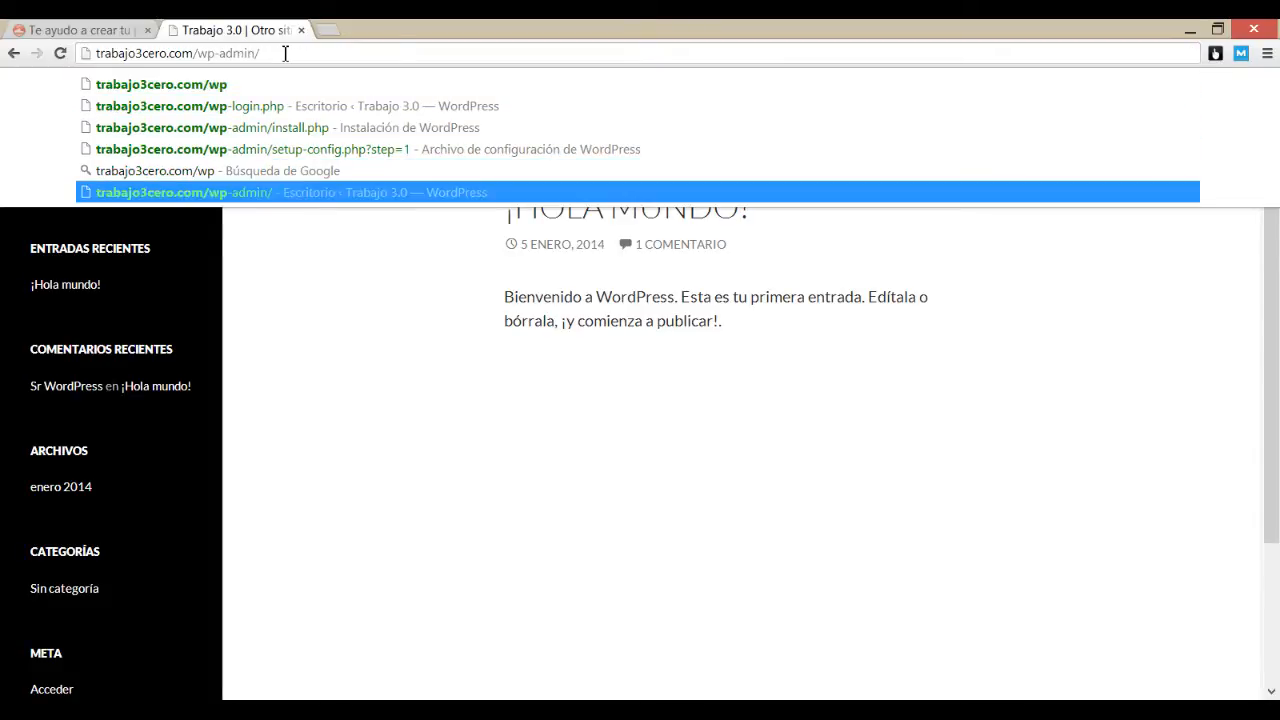
key(Return)
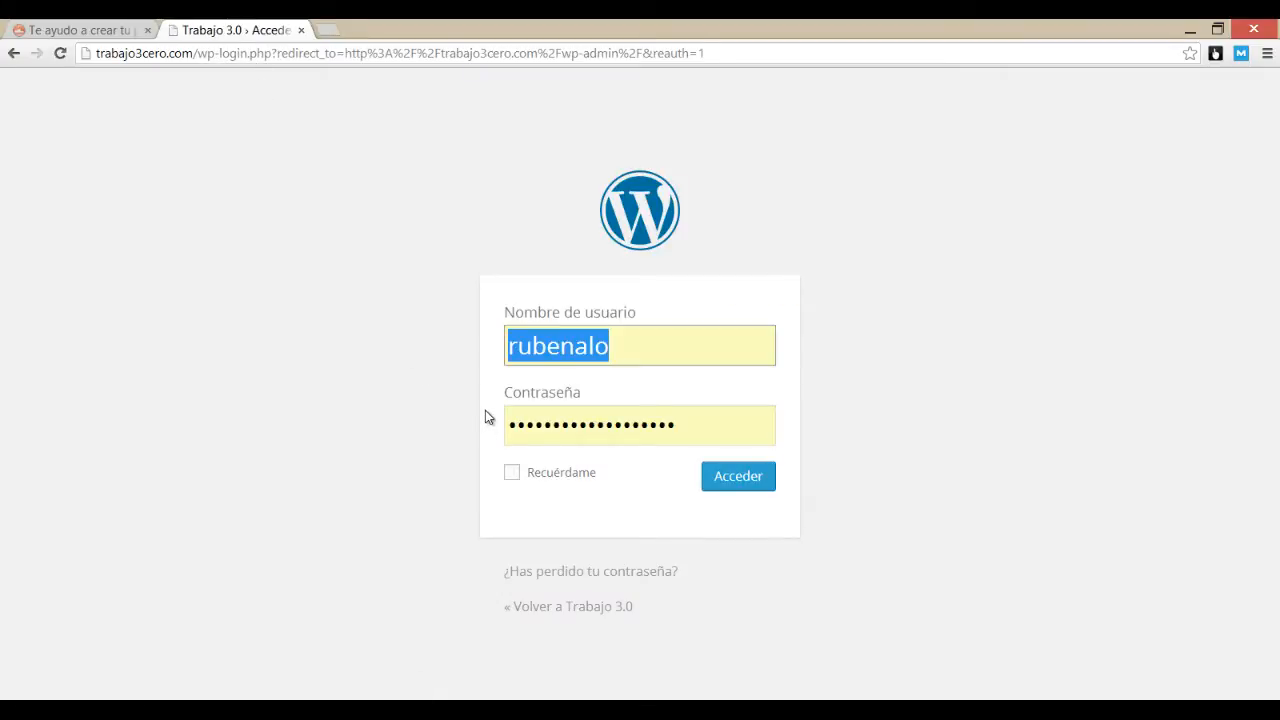
- Log in to the site's administration with the prefilled username and password
click(653, 348)
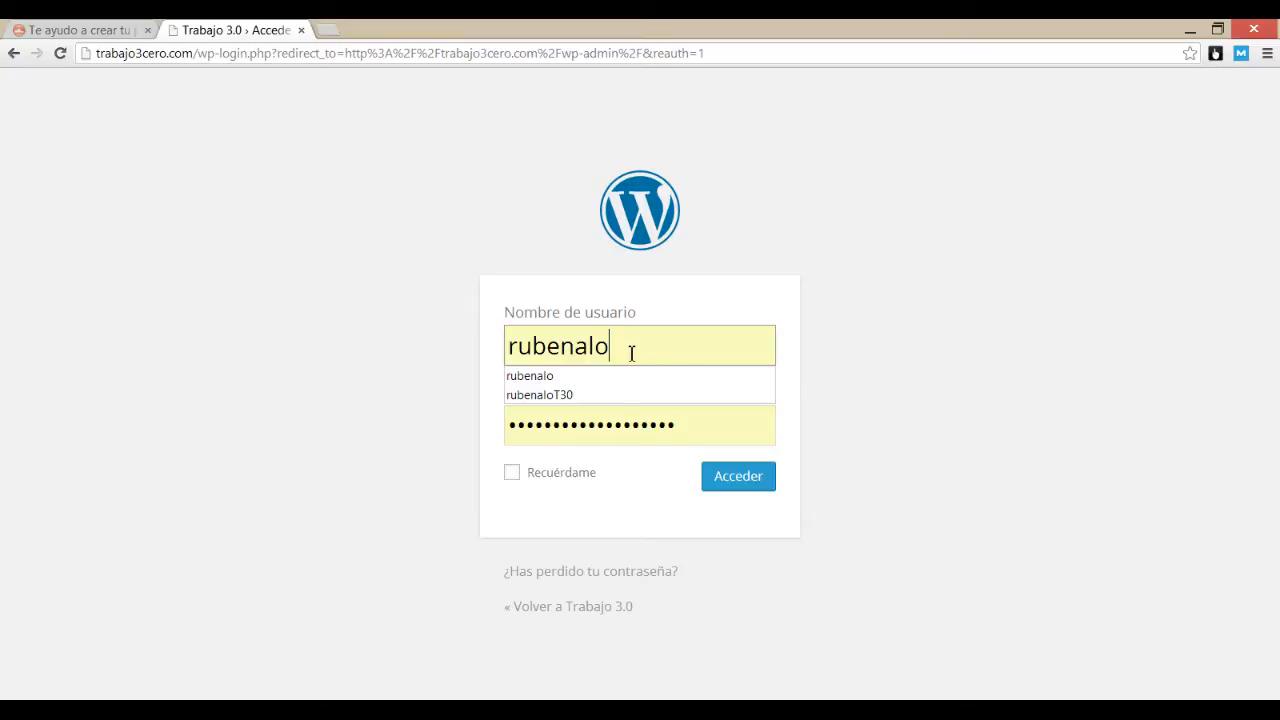
click(566, 345)
click(459, 348)
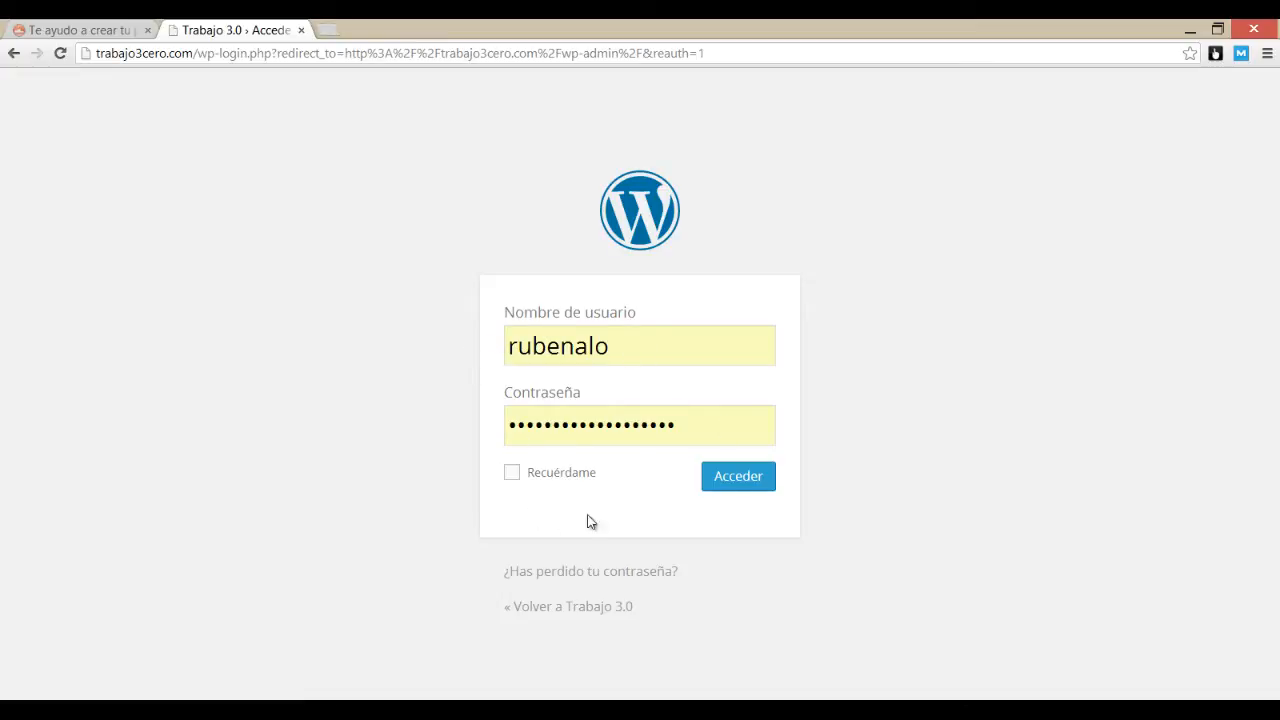
click(718, 489)
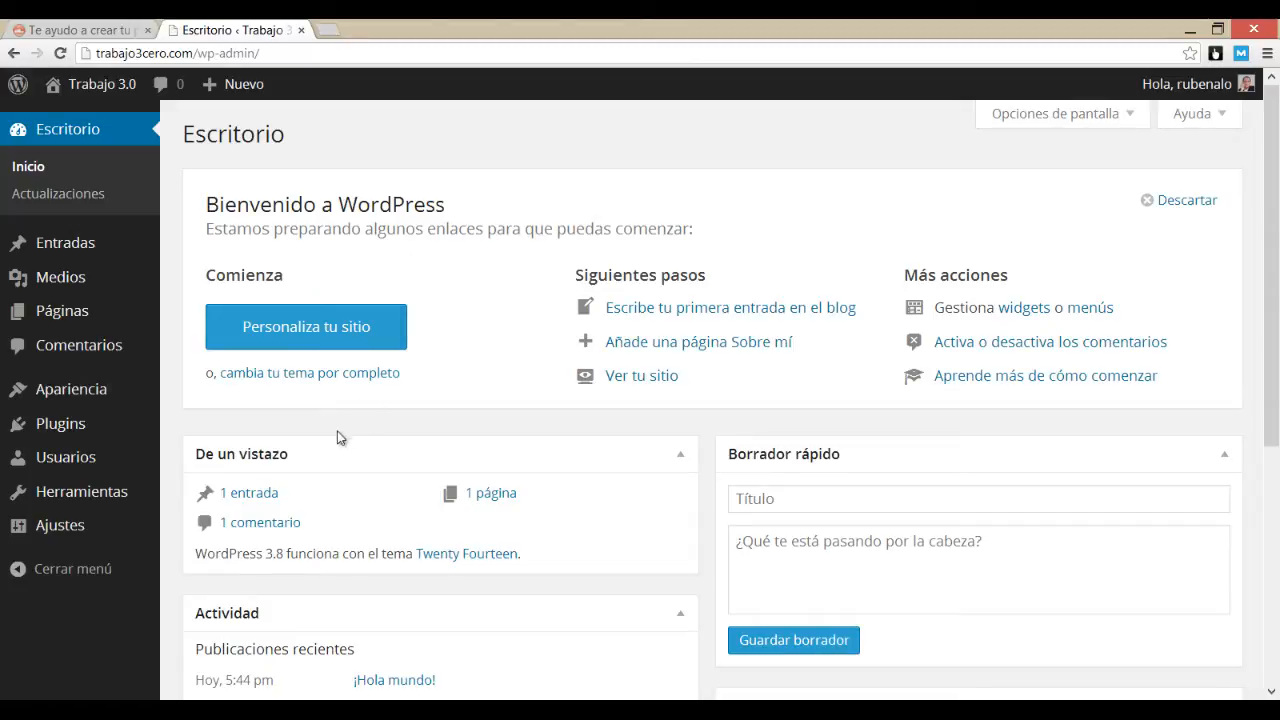
- Open the site's general settings and set the short description to "Una forma de trabajar"
mouse_move(133, 499)
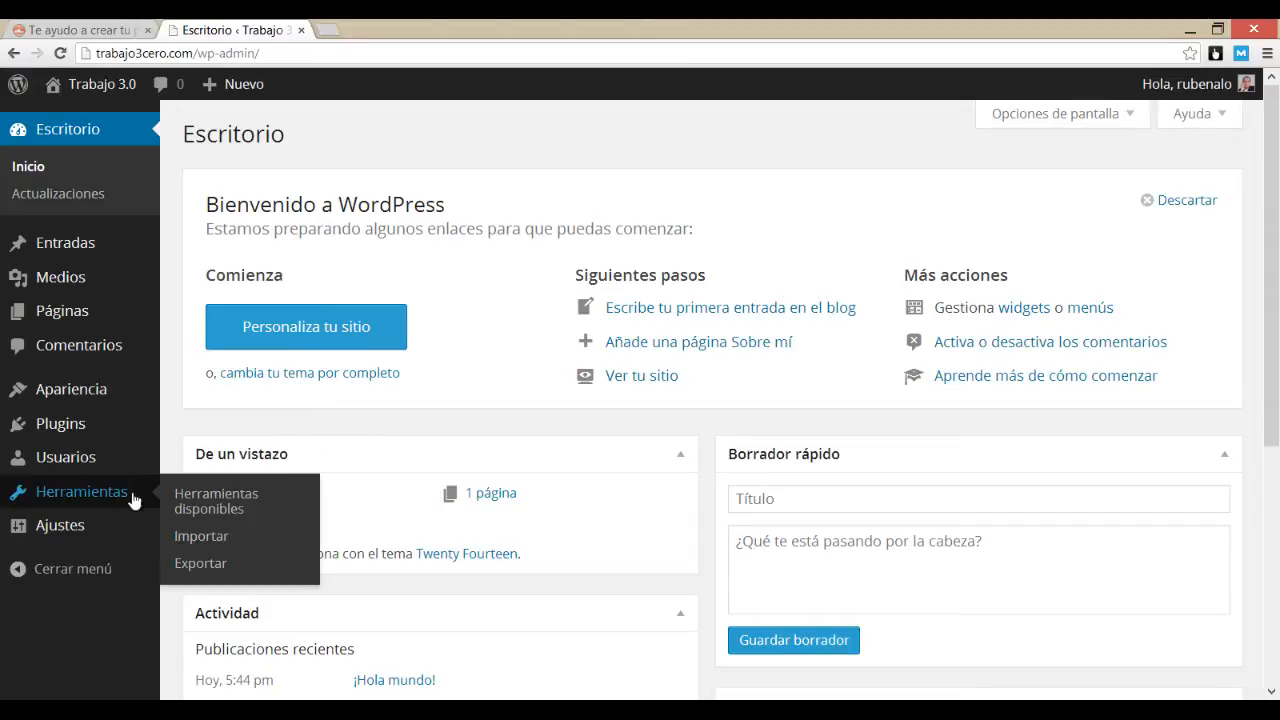
click(60, 538)
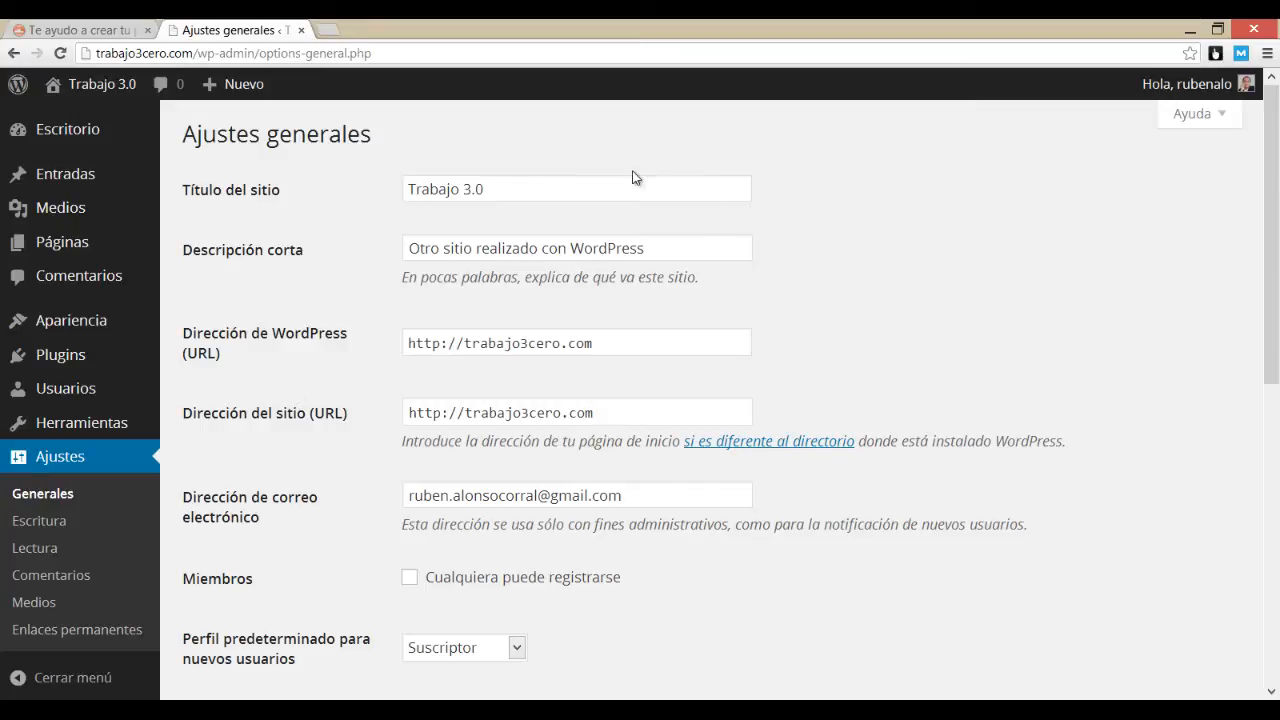
click(491, 192)
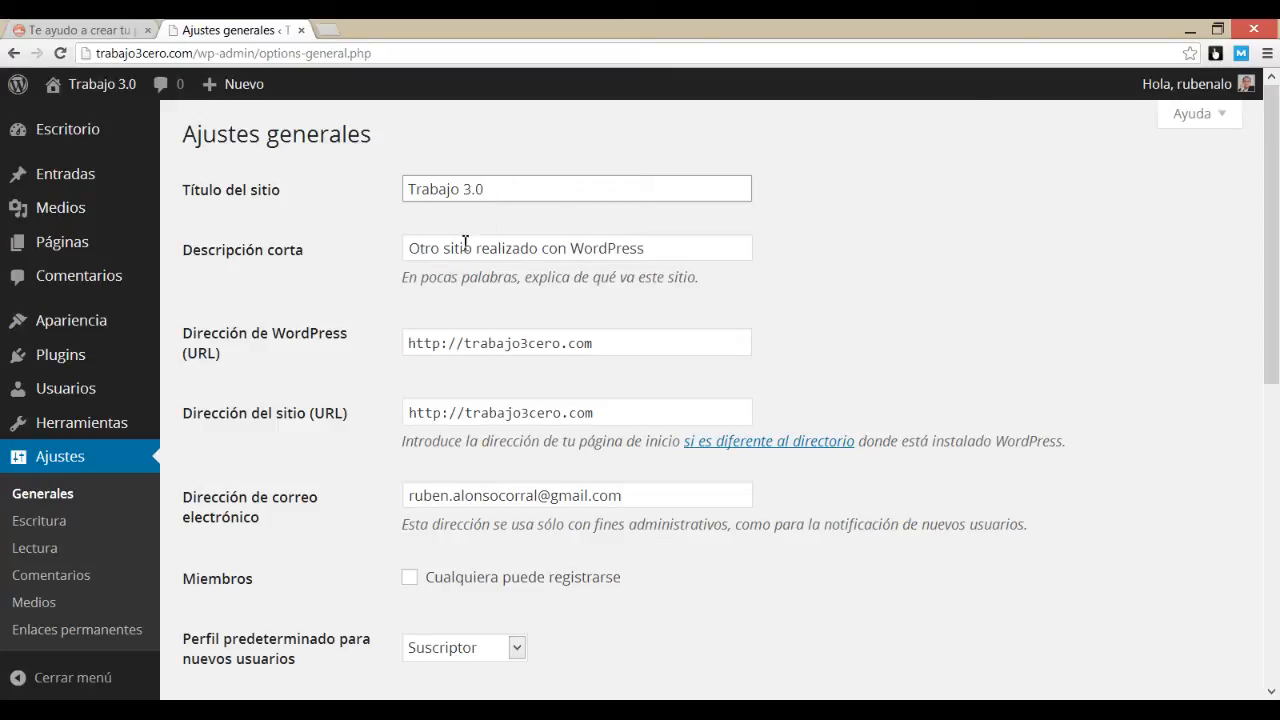
drag(648, 250, 400, 281)
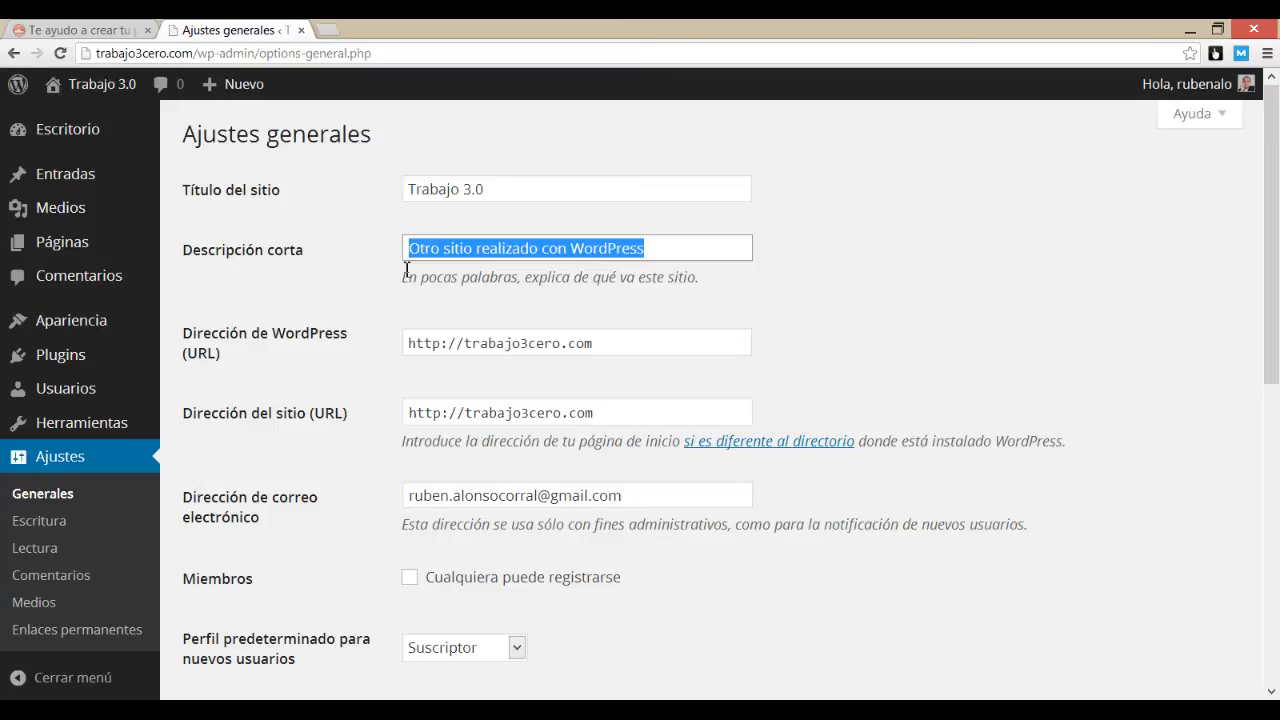
text(Una forma)
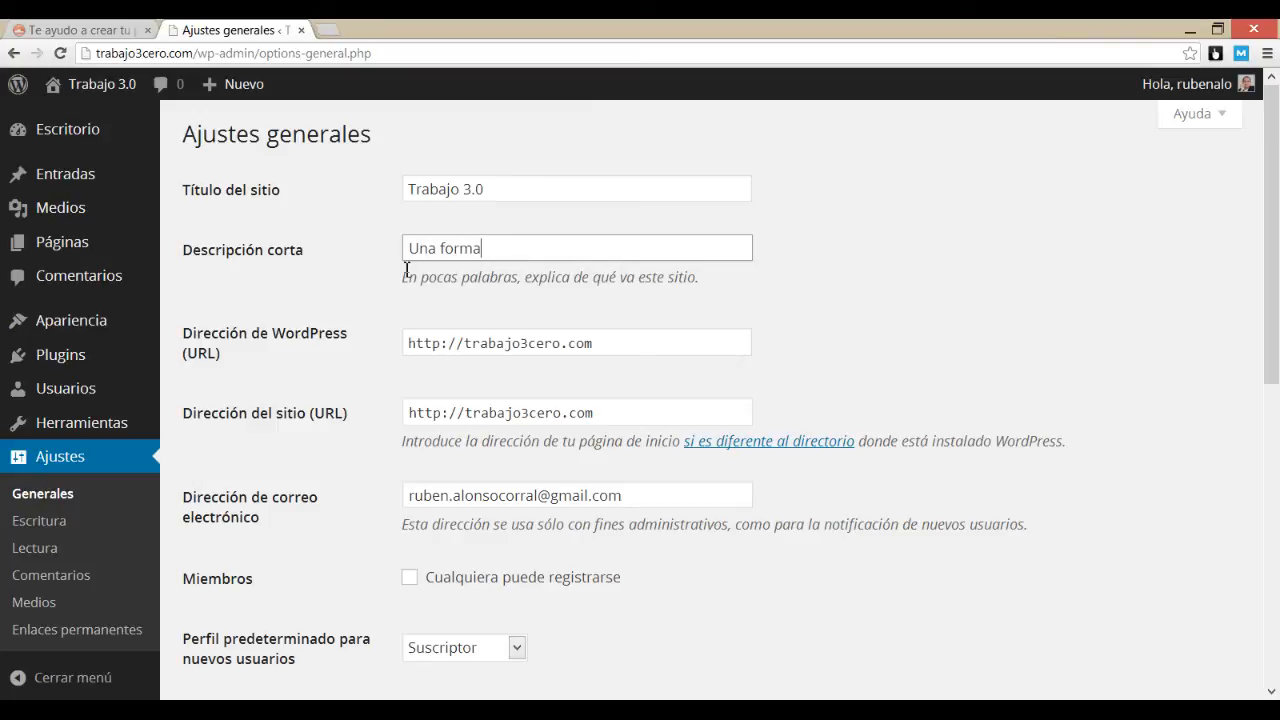
text( de trabajar)
- Review the WordPress address, site address and administrative e-mail fields in the general settings
click(588, 342)
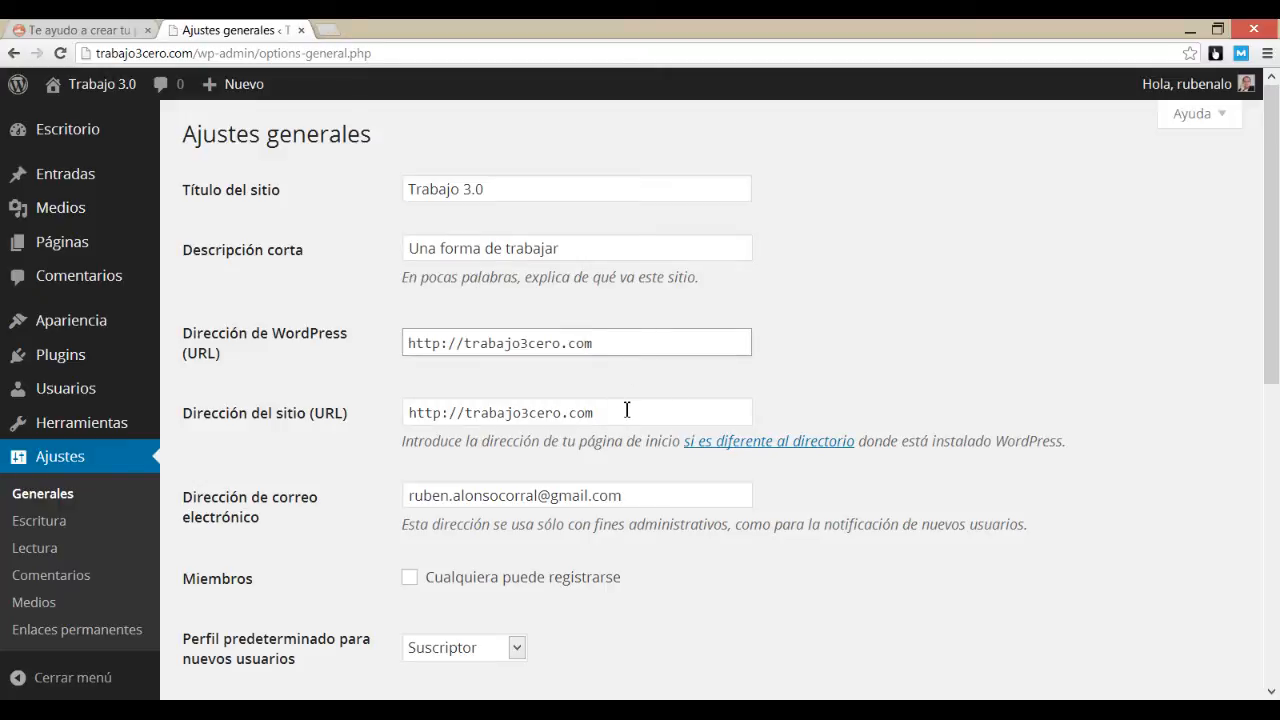
click(628, 407)
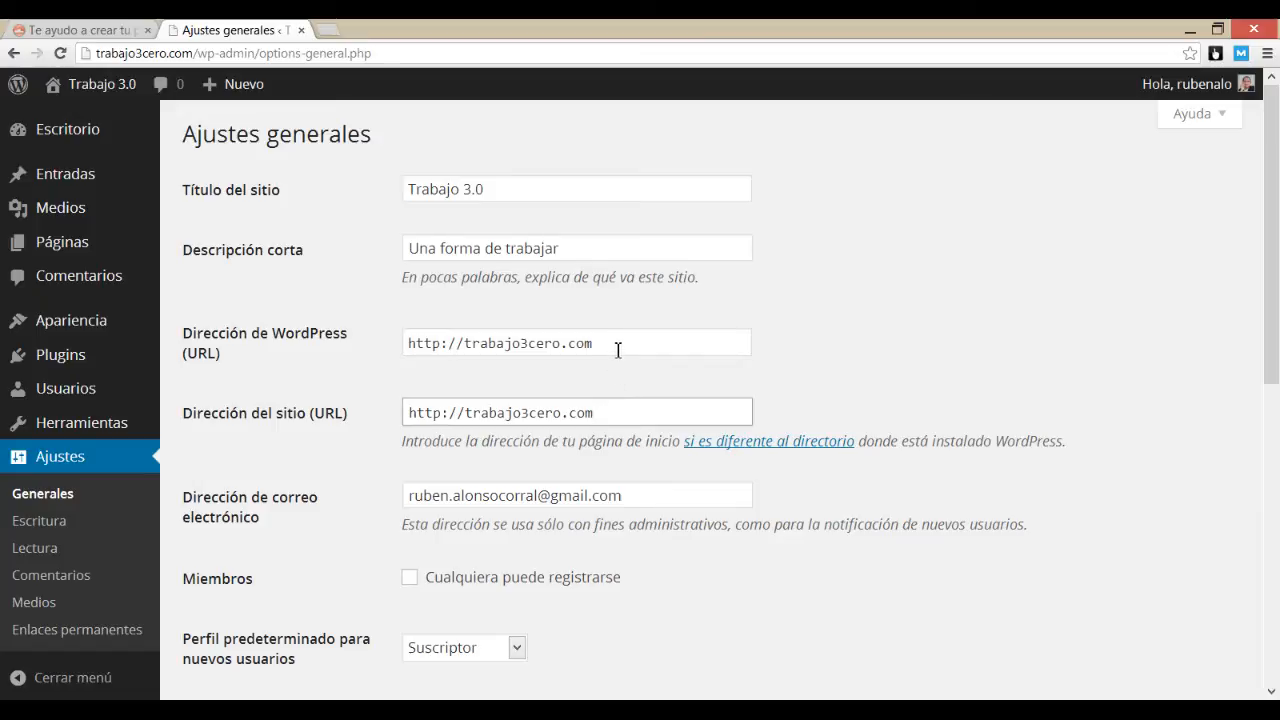
click(618, 349)
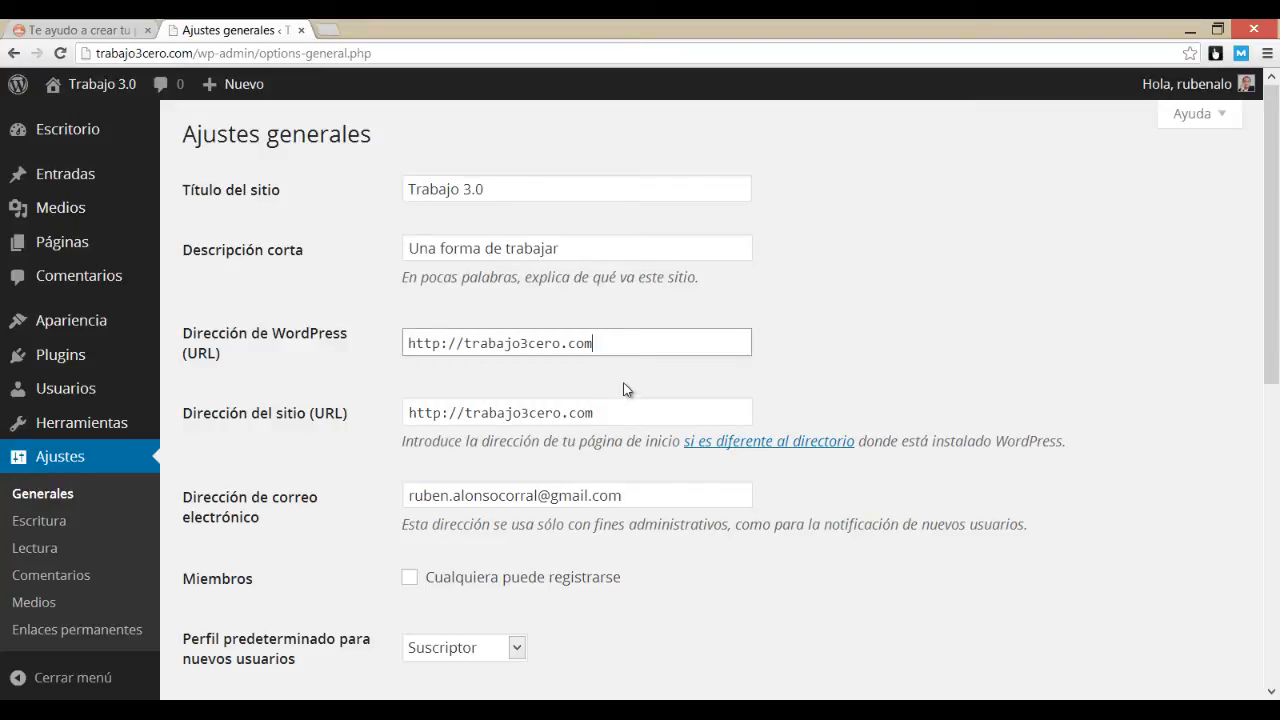
drag(612, 347, 377, 340)
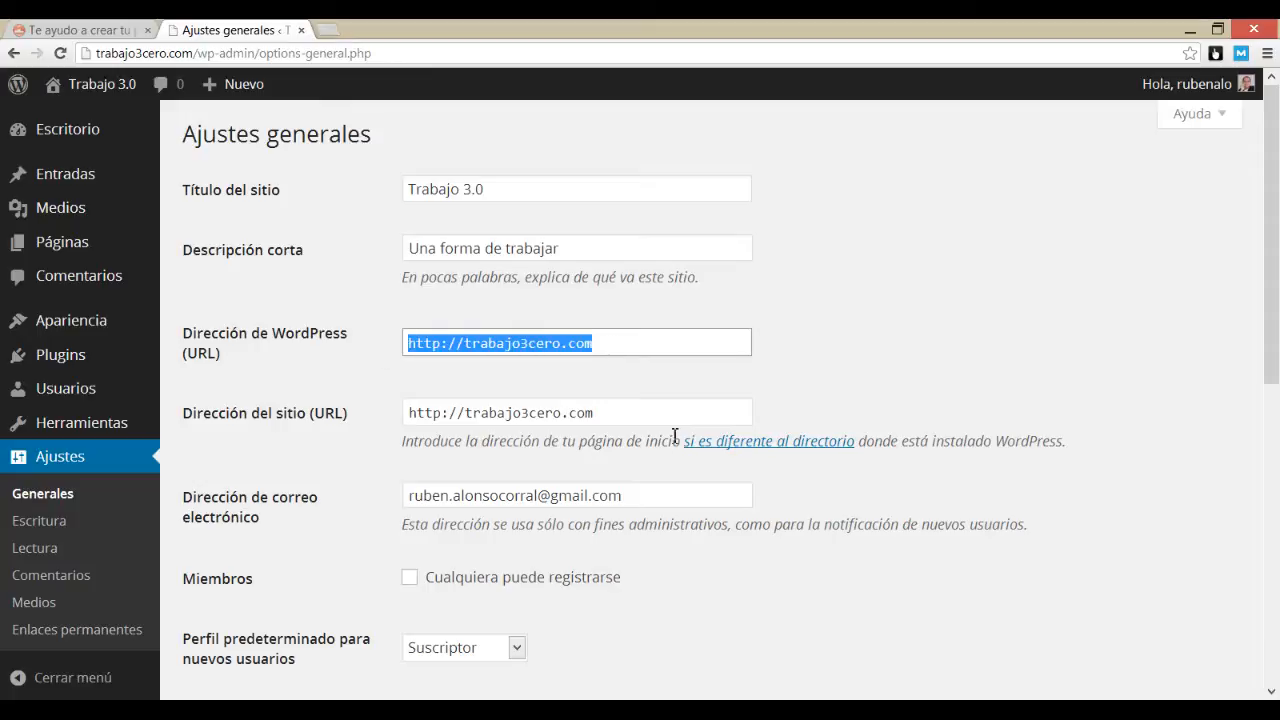
drag(634, 409, 406, 409)
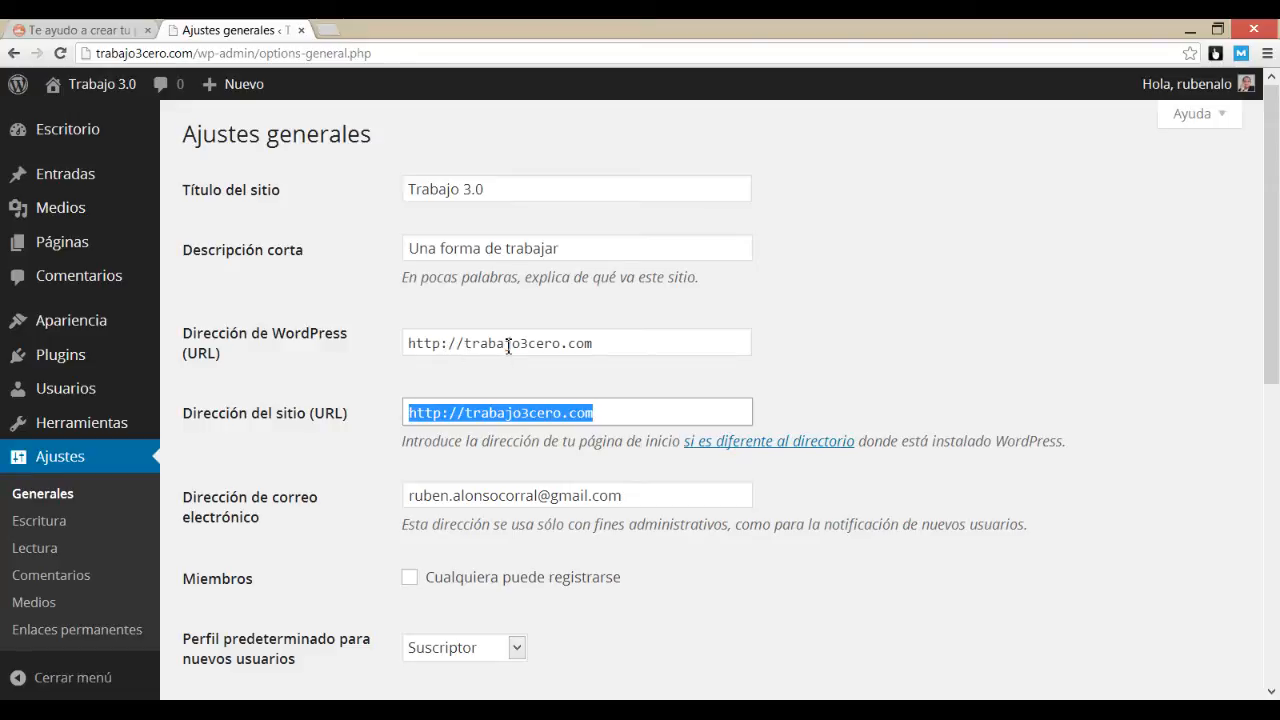
click(649, 495)
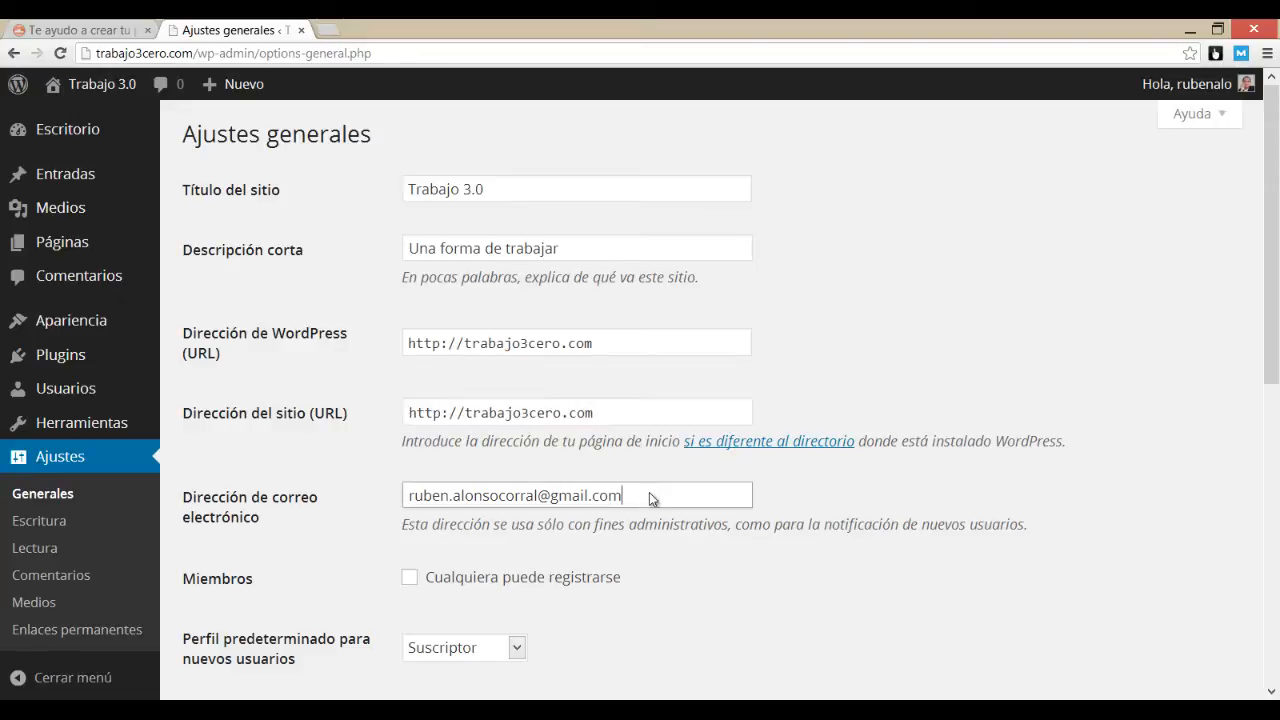
scroll(649, 492, down, 2)
scroll(604, 362, down, 1)
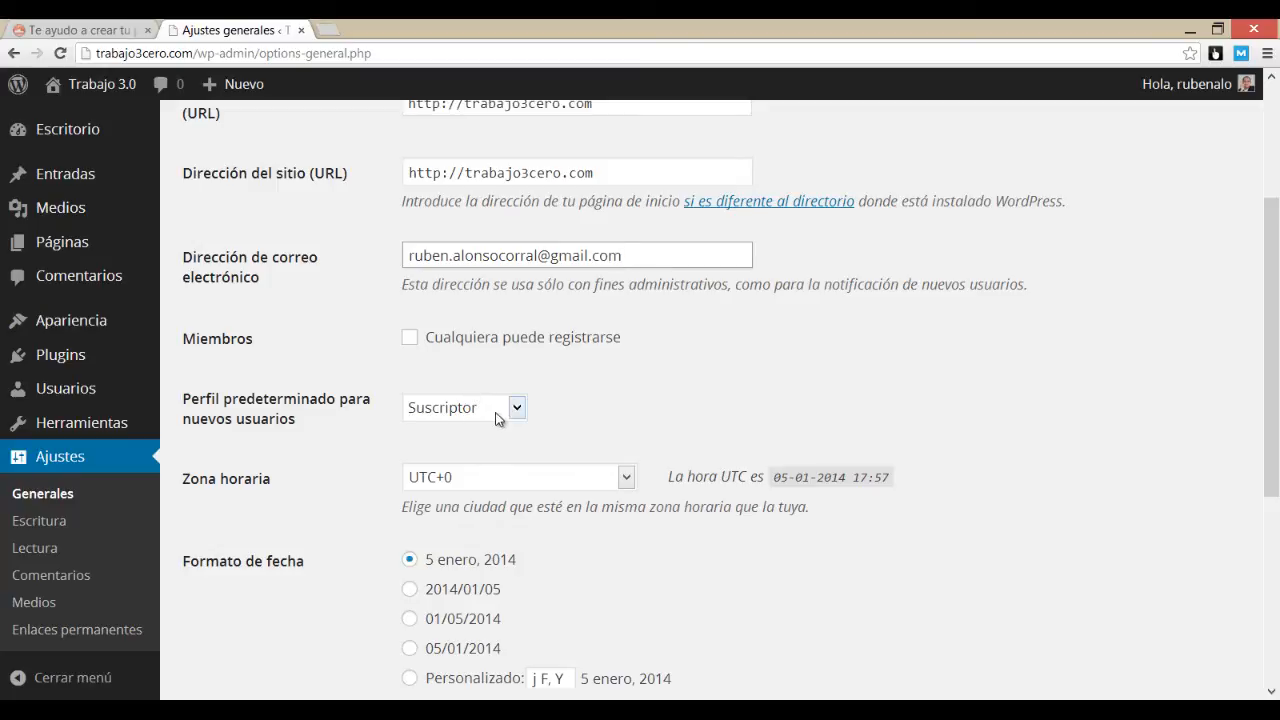
- Set the site's time zone to UTC+1
scroll(650, 376, down, 2)
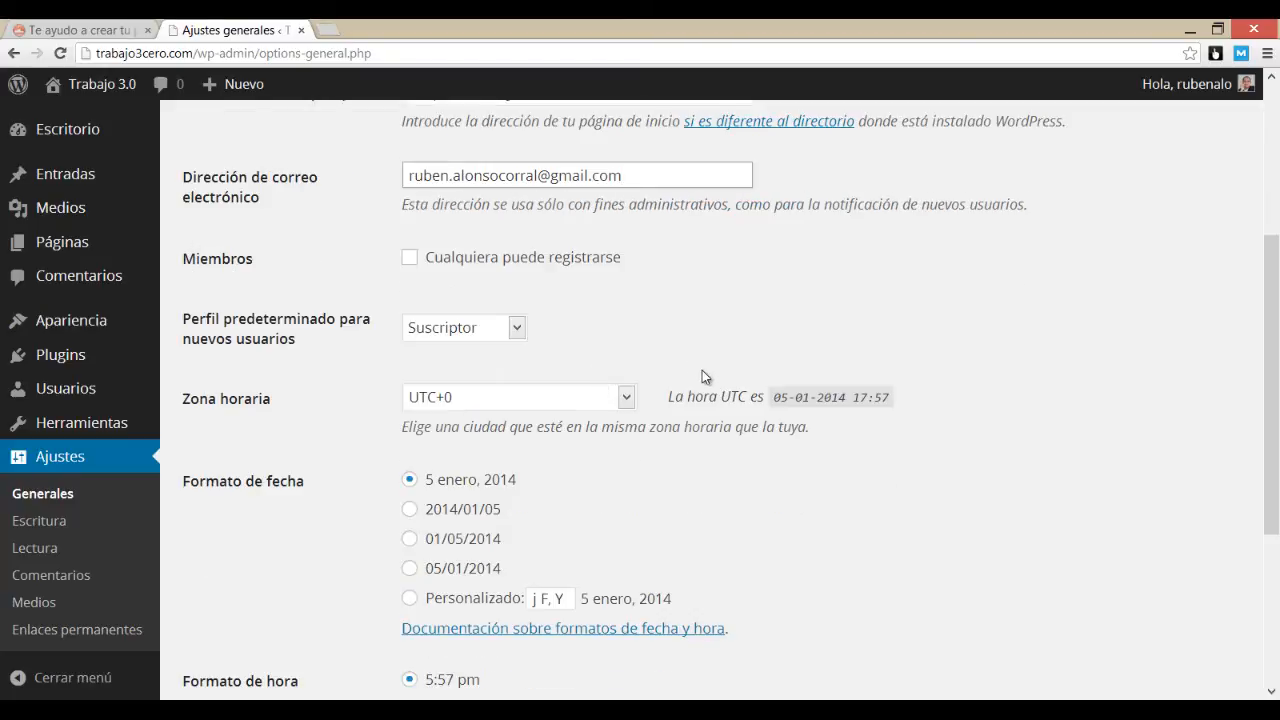
click(624, 318)
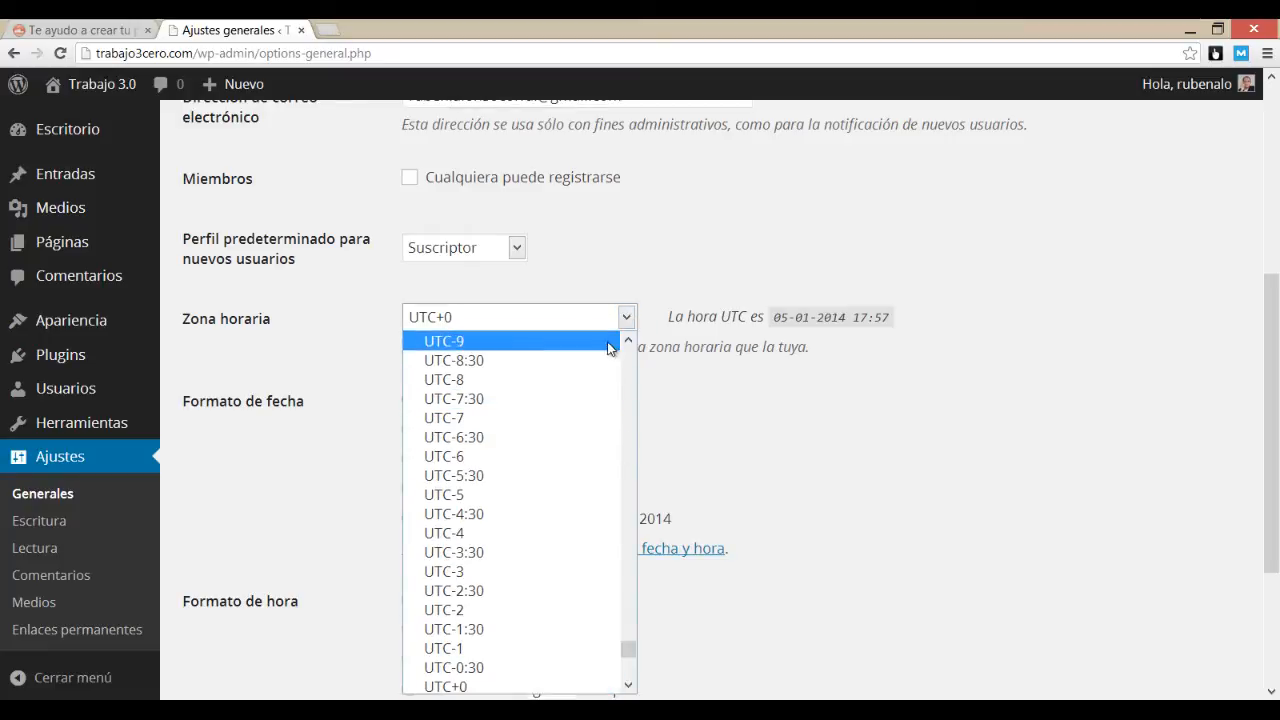
scroll(521, 446, up, 3)
scroll(523, 420, down, 1)
scroll(524, 409, up, 4)
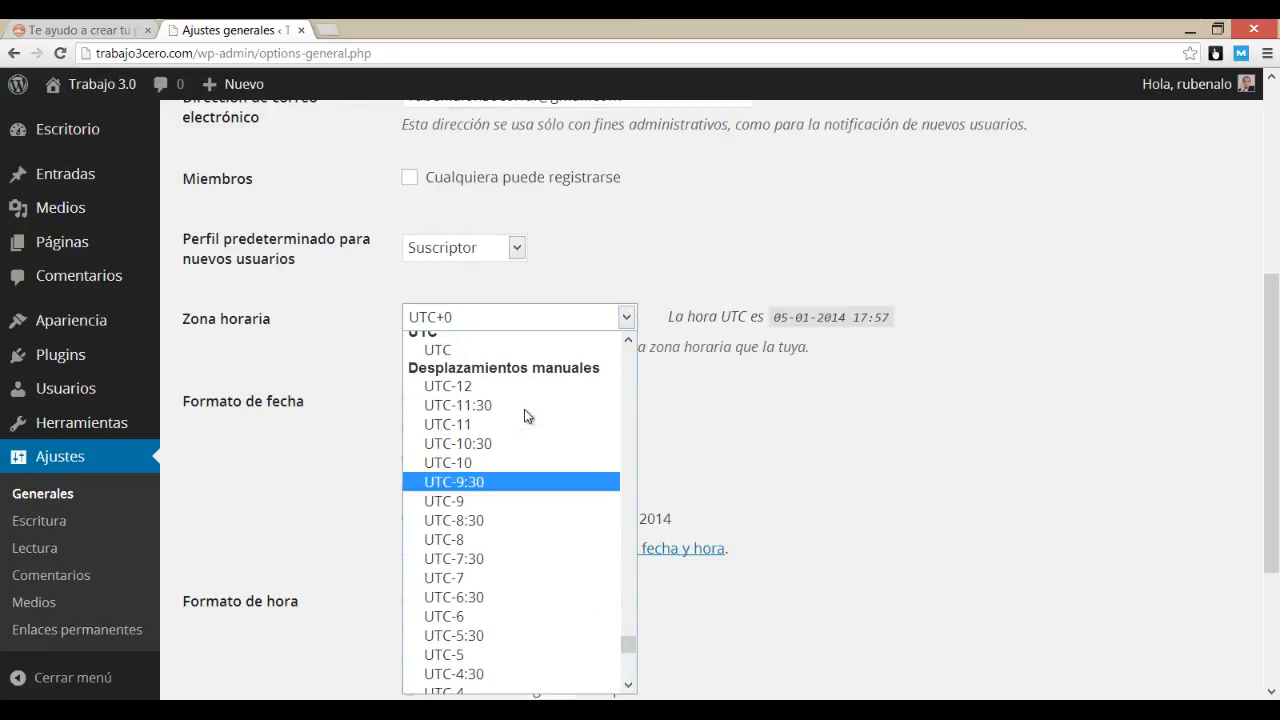
scroll(524, 410, down, 7)
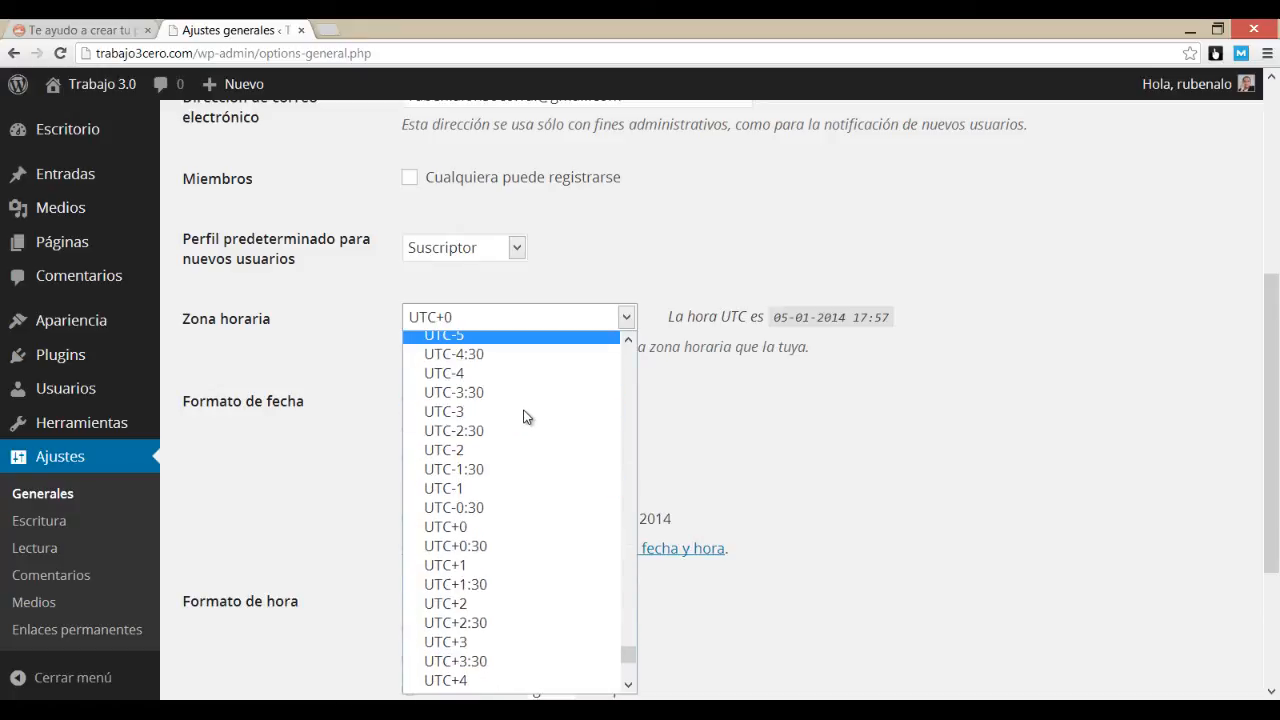
click(540, 564)
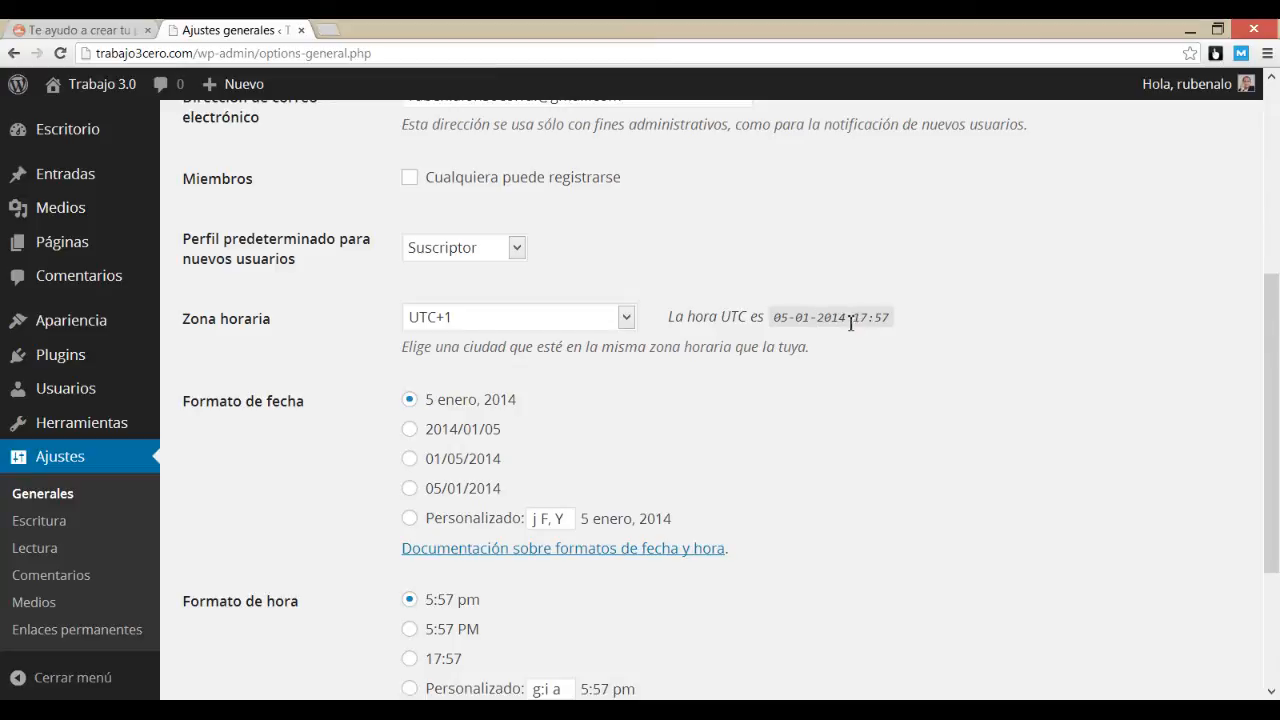
- Save the general settings and open the permalink settings (Enlaces permanentes)
drag(855, 318, 900, 320)
scroll(465, 410, down, 2)
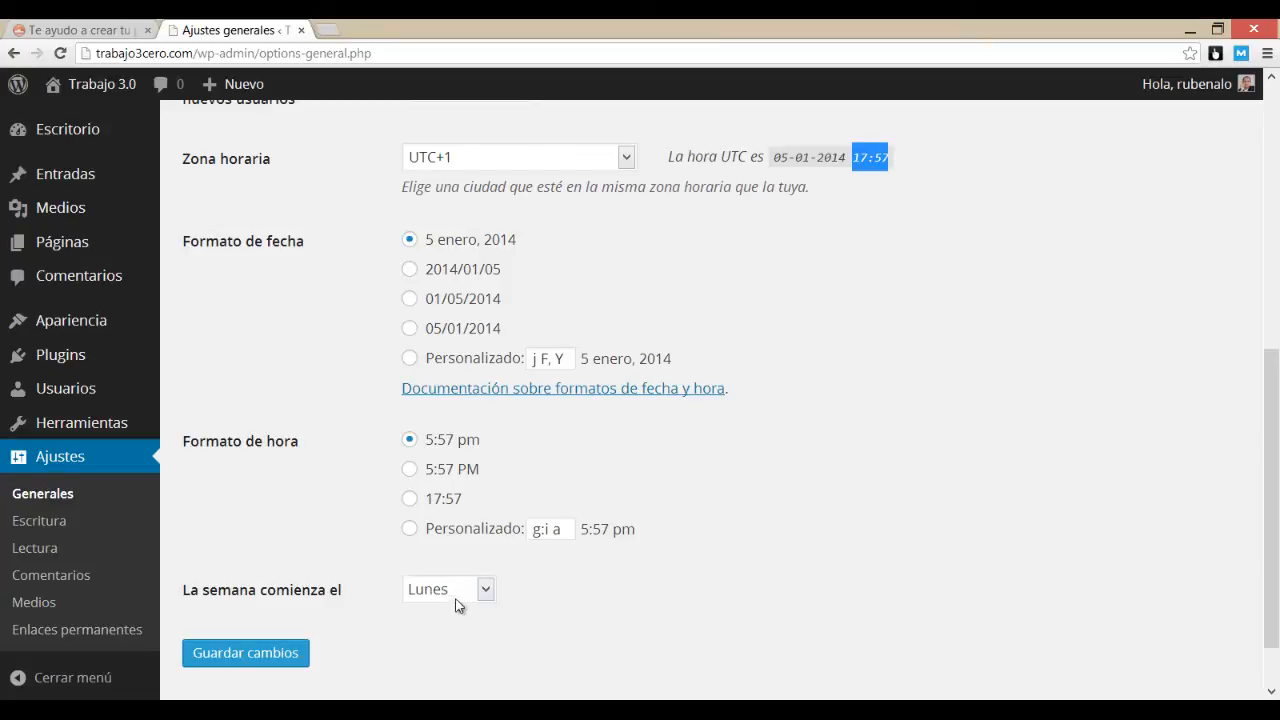
click(276, 662)
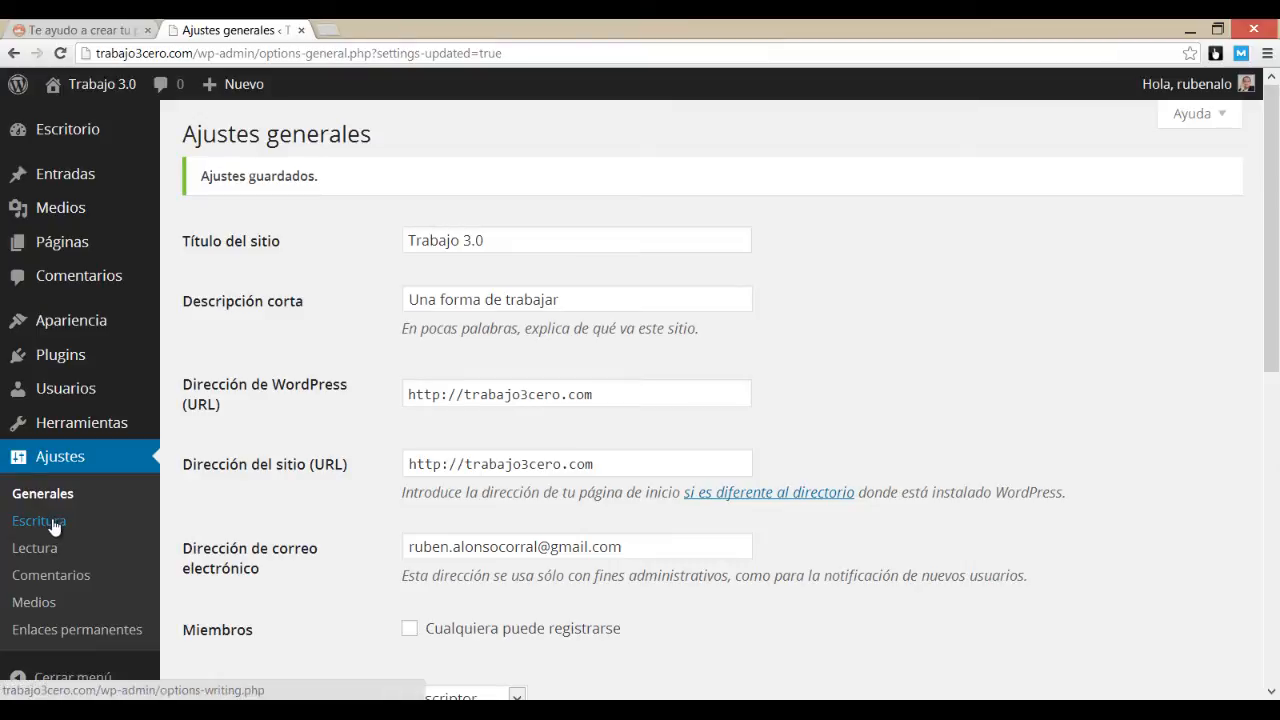
scroll(60, 521, down, 1)
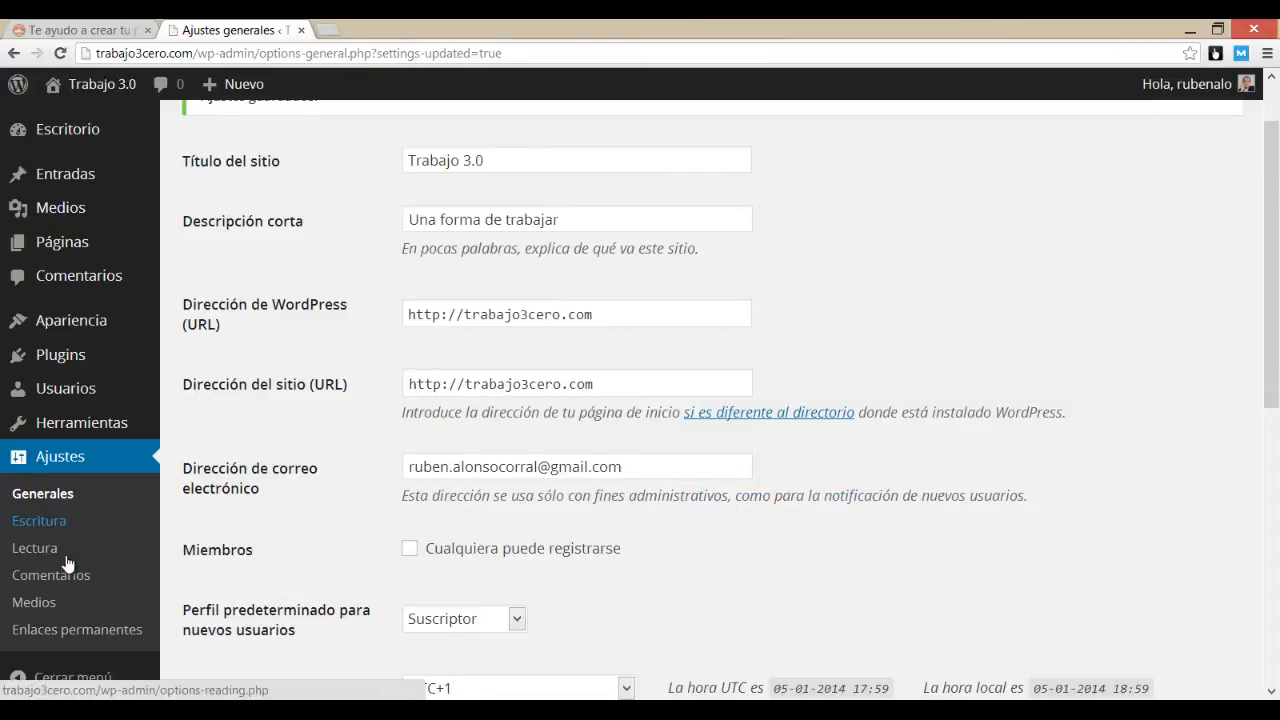
click(64, 630)
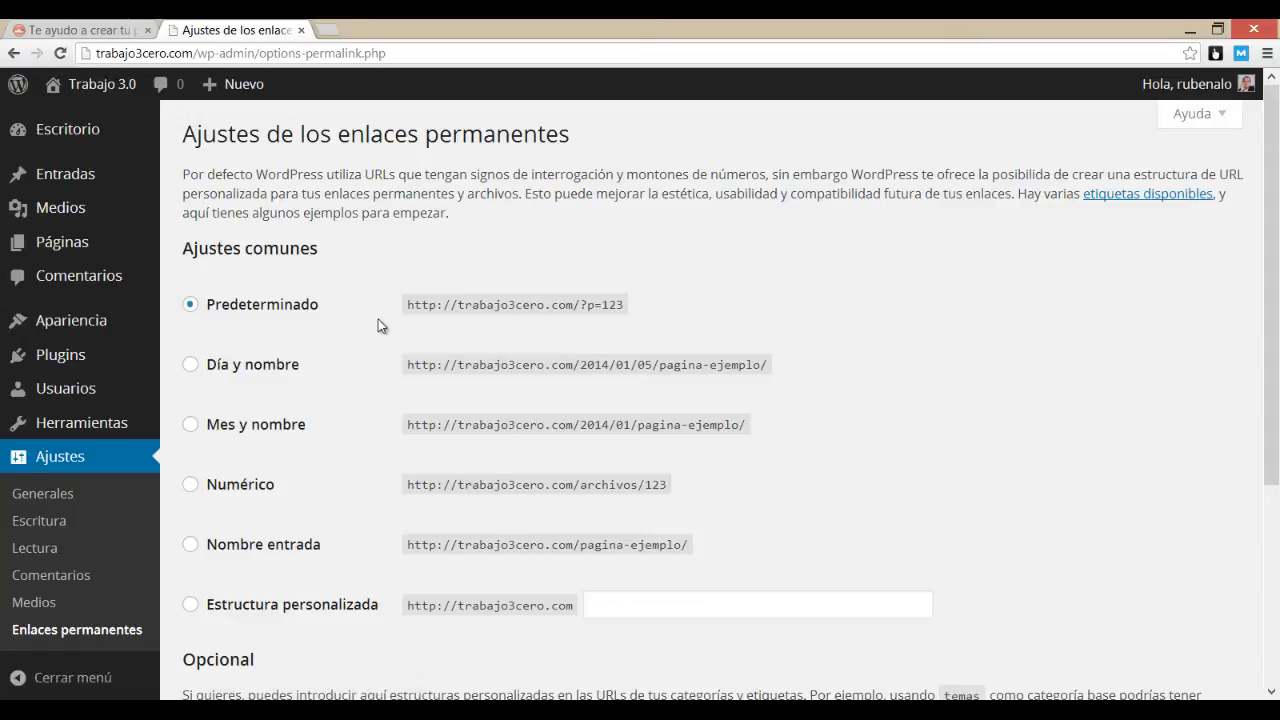
- Examine the example URL of the Predeterminado permalink structure, especially its query part after the domain
drag(420, 302, 631, 300)
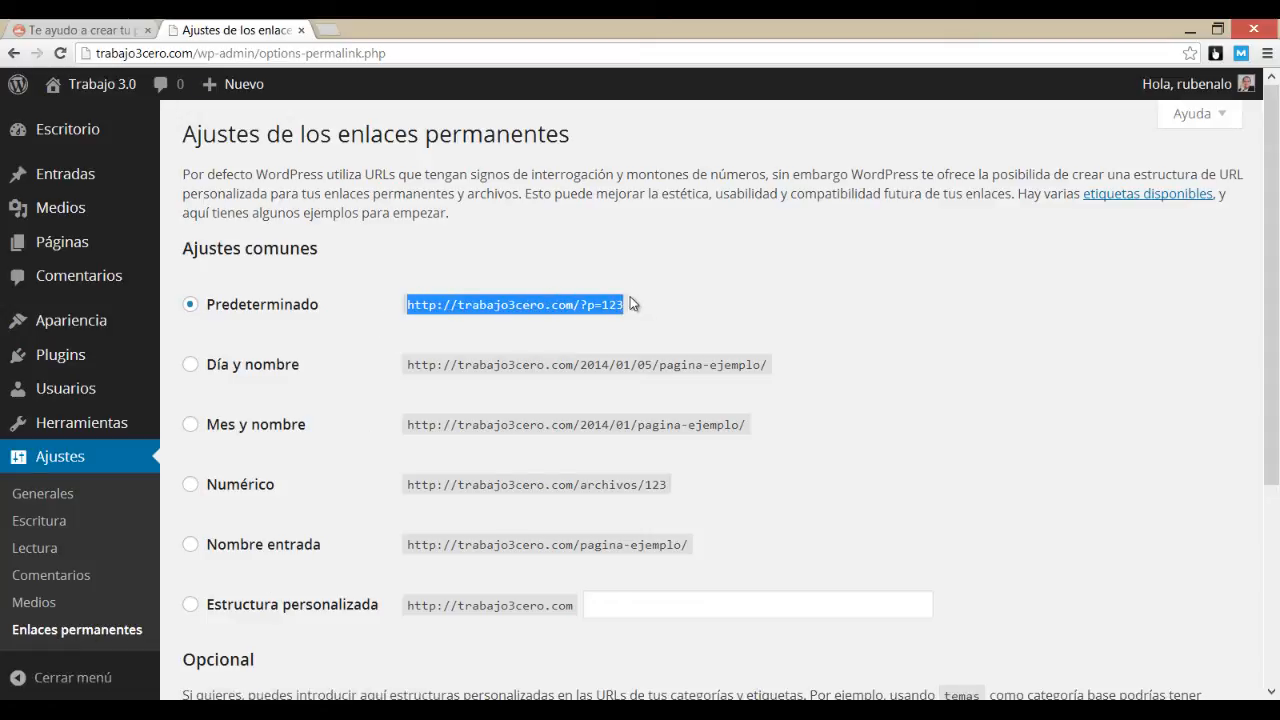
click(554, 359)
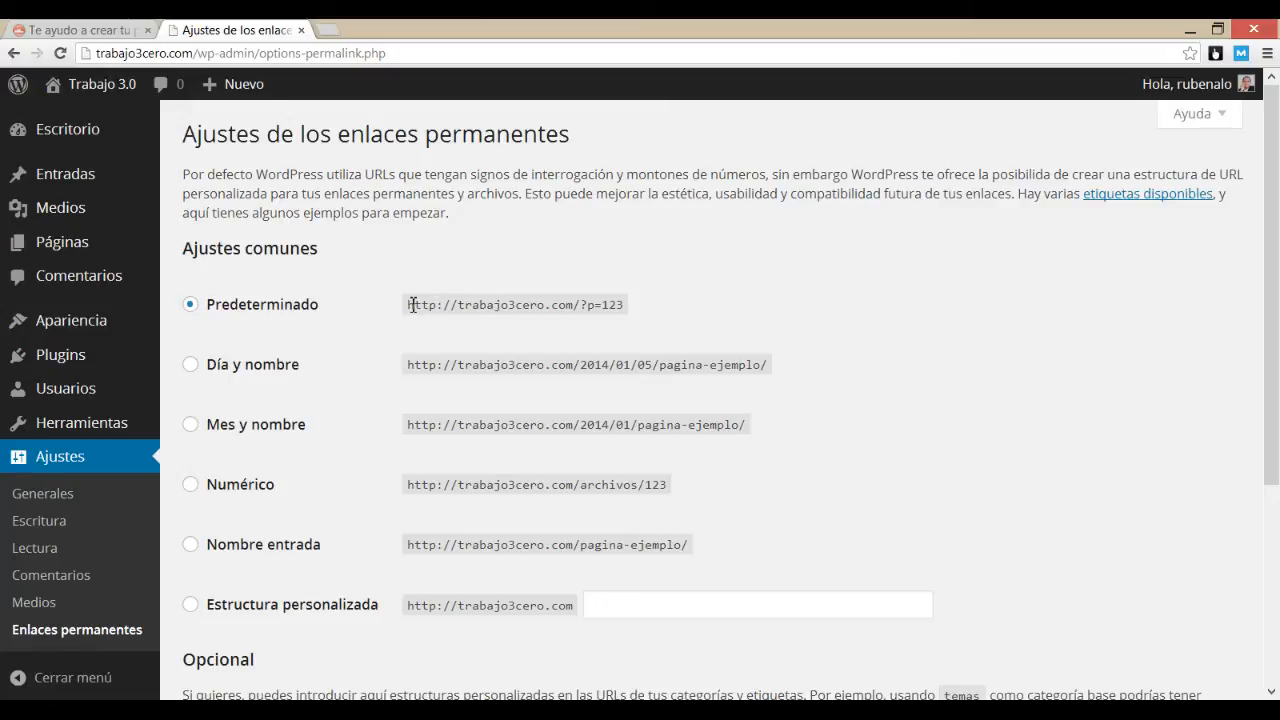
drag(410, 305, 587, 304)
click(592, 305)
drag(408, 304, 628, 306)
click(586, 307)
click(598, 309)
double_click(605, 303)
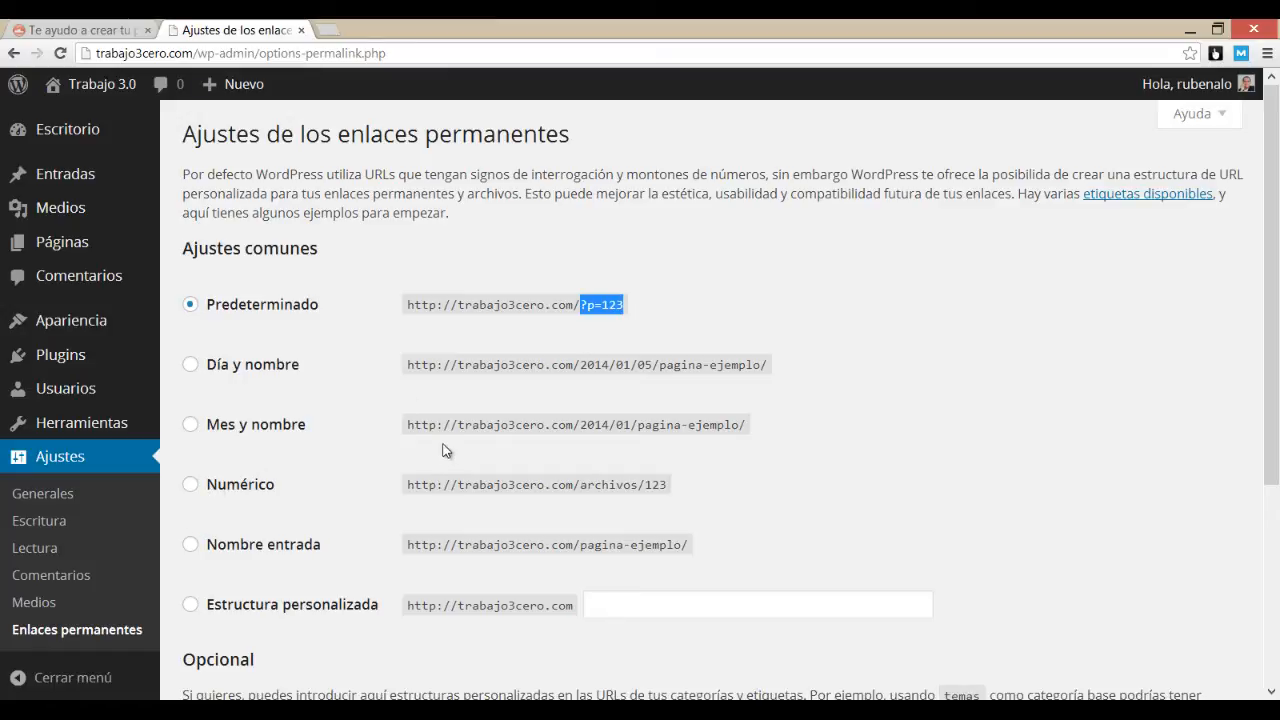
- Compare the Nombre entrada, Mes y nombre, Predeterminado and Numérico permalink structures by selecting each of them in turn
click(191, 547)
click(191, 424)
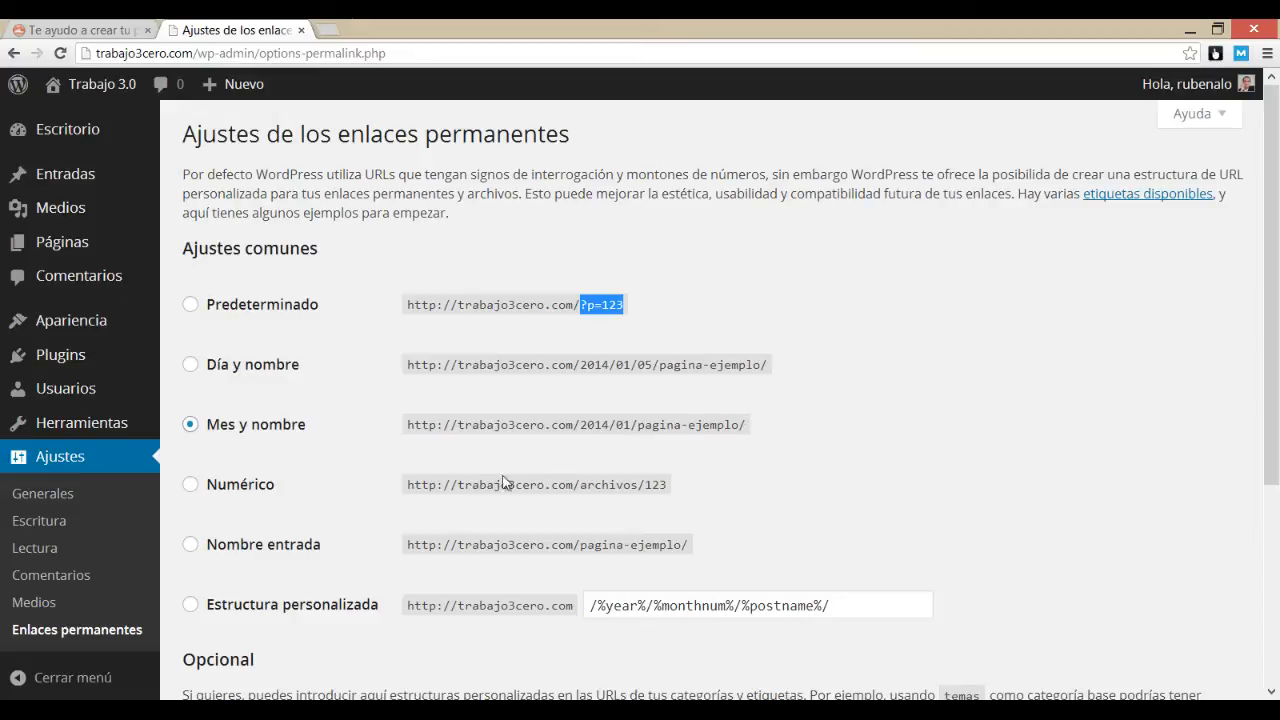
click(198, 550)
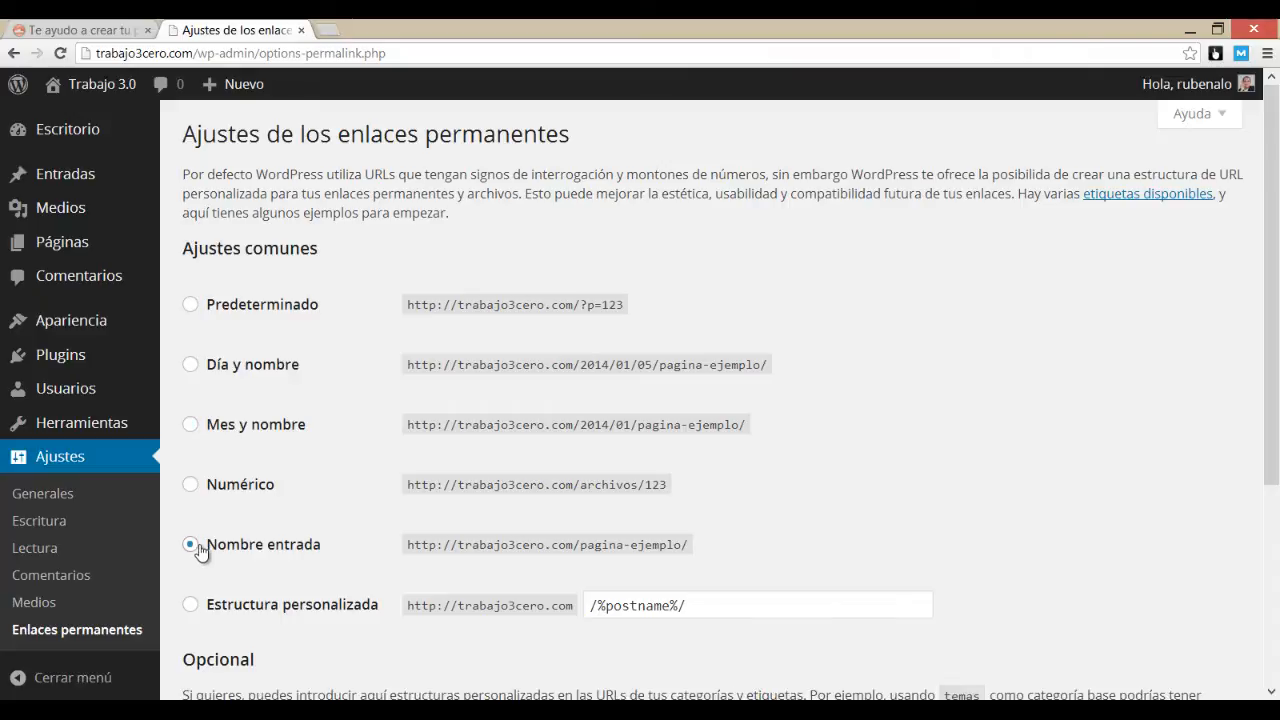
click(192, 426)
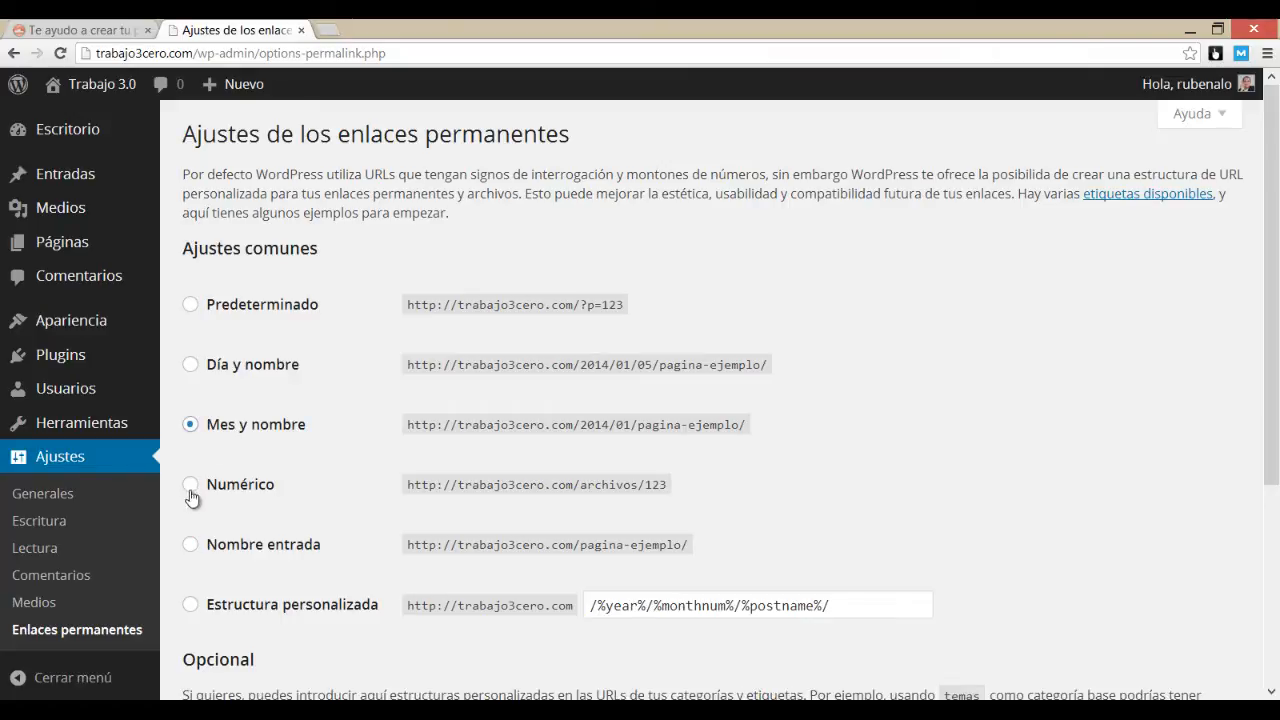
click(191, 548)
click(190, 430)
click(191, 308)
click(190, 487)
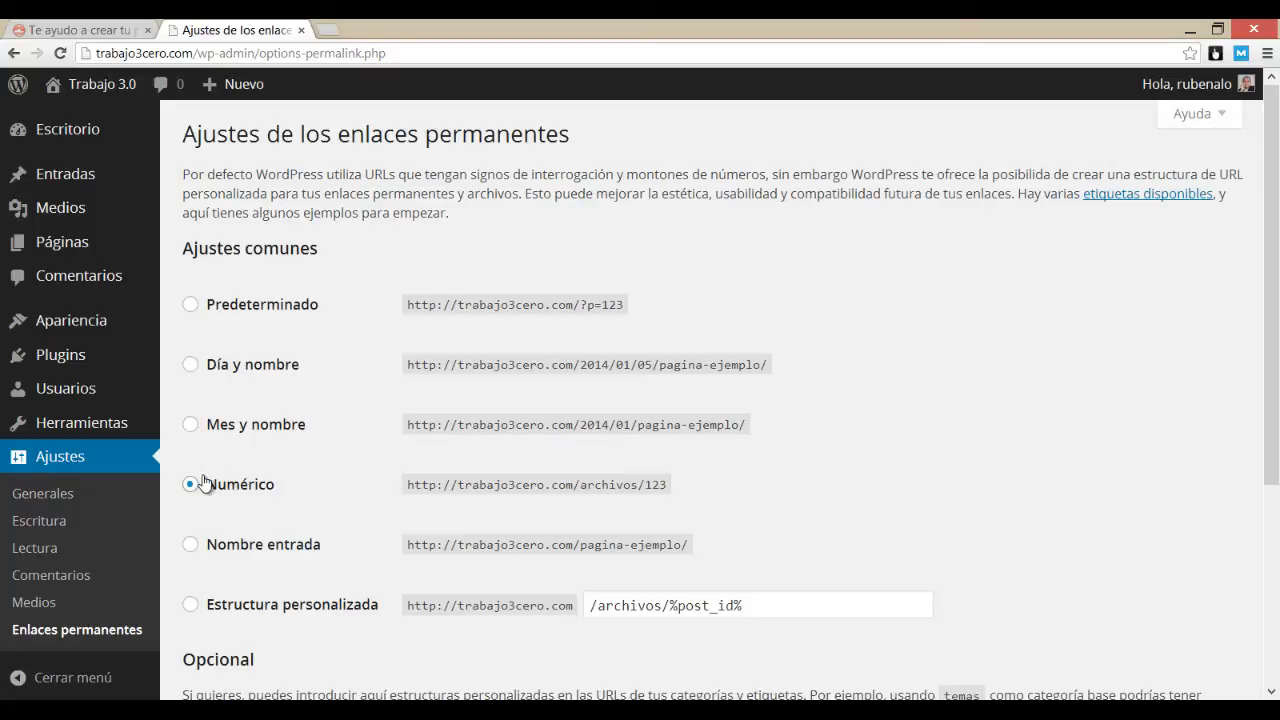
- Select the Día y nombre permalink structure and highlight the date and day parts of its example URL
click(191, 365)
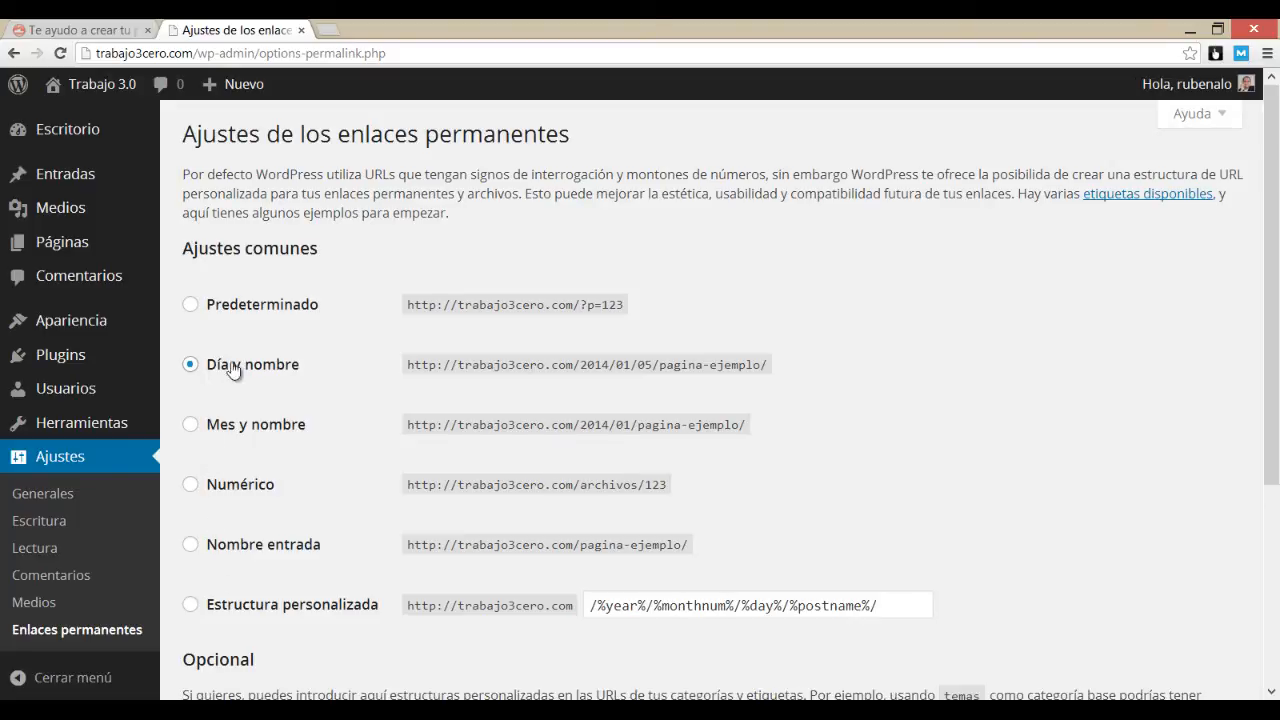
drag(580, 364, 656, 364)
click(656, 364)
drag(652, 365, 632, 368)
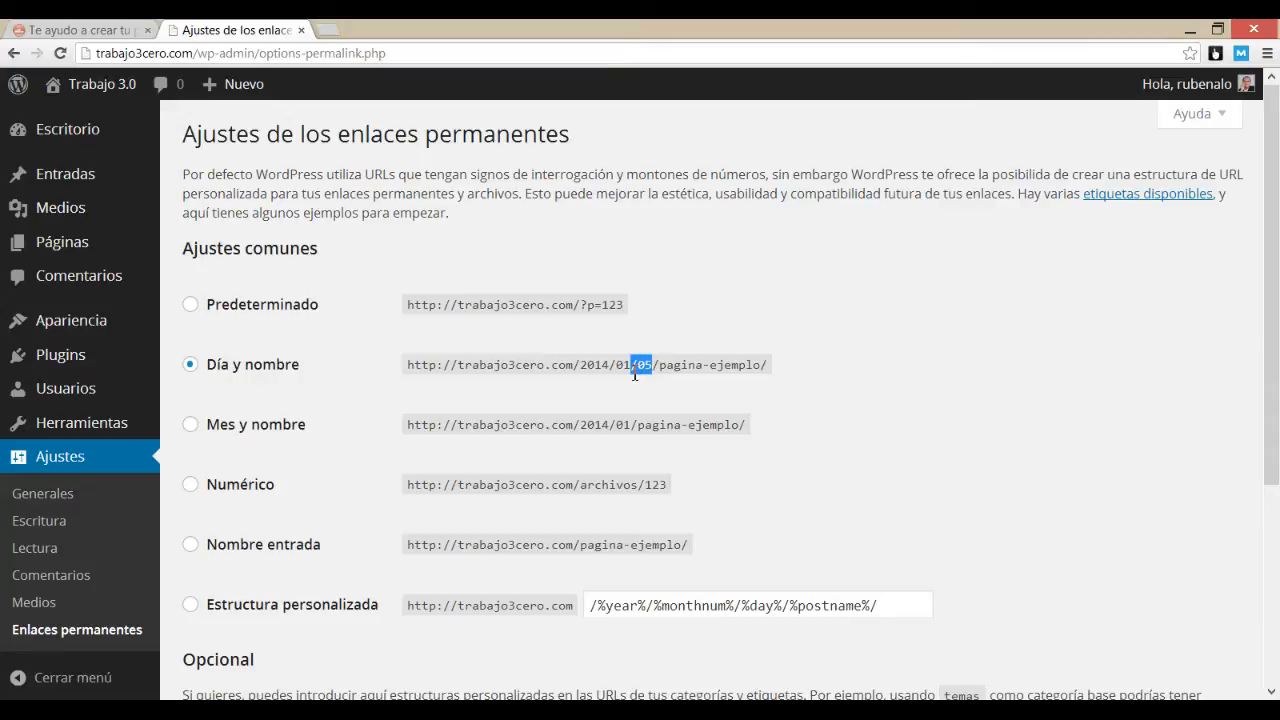
- Set the permalink structure to Mes y nombre and save the changes
click(194, 428)
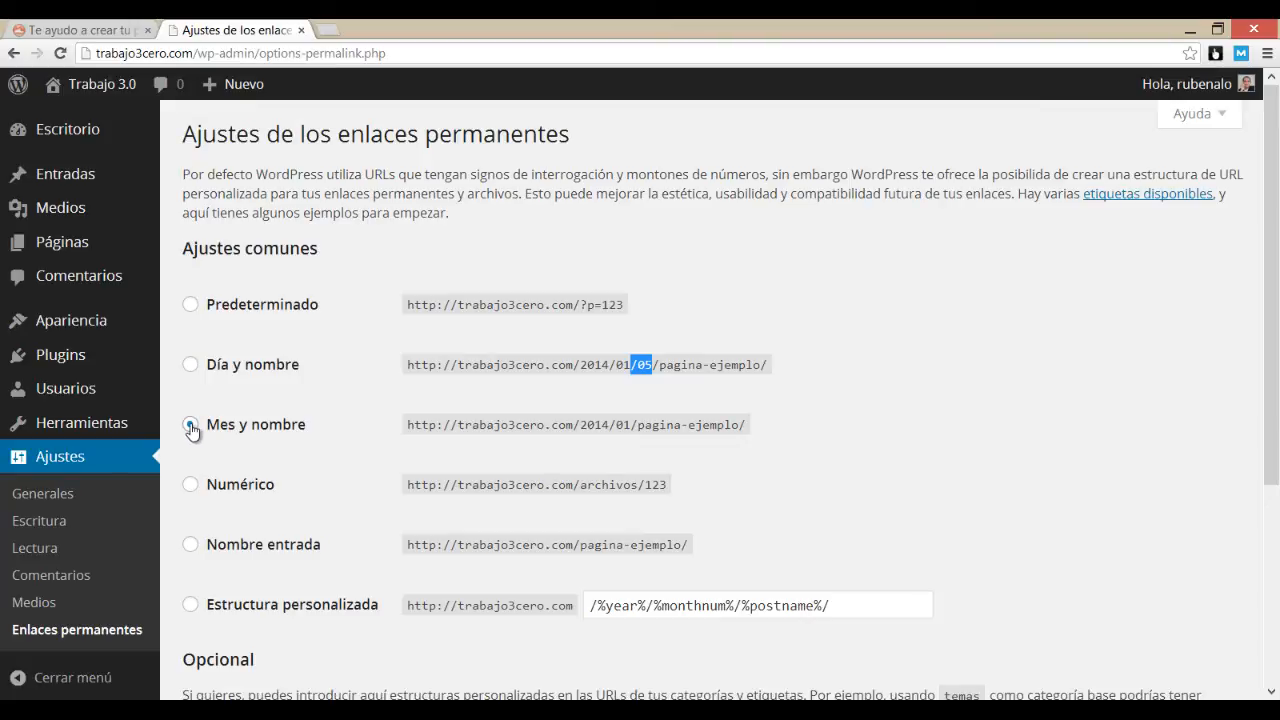
scroll(246, 418, down, 2)
scroll(250, 418, down, 2)
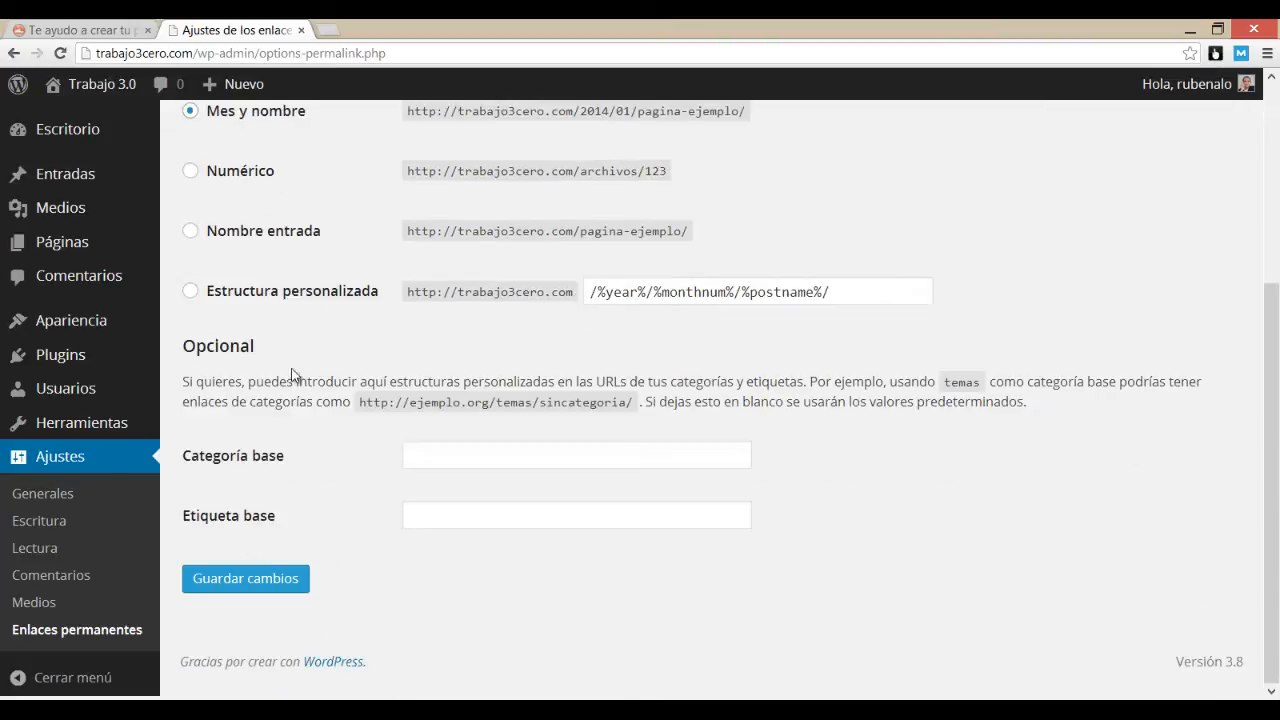
click(221, 585)
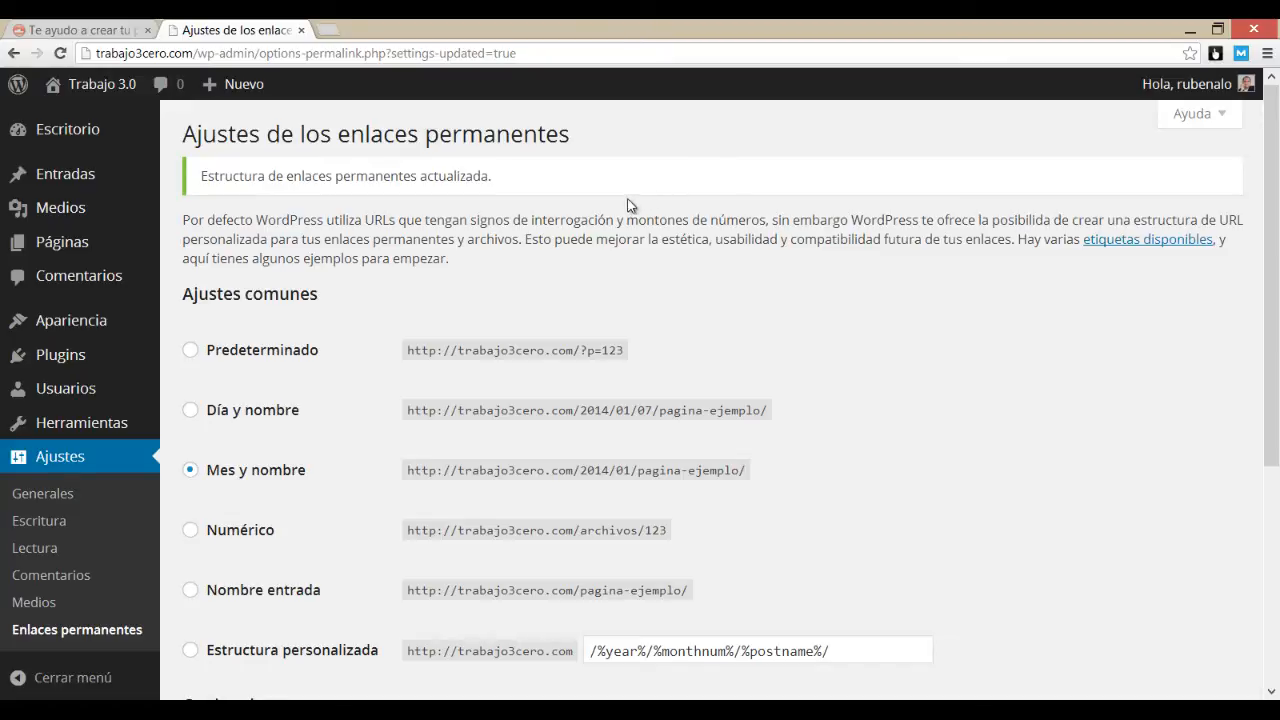
- Review the writing (Escritura), reading (Lectura) and comment (Comentarios) settings of the site
click(110, 531)
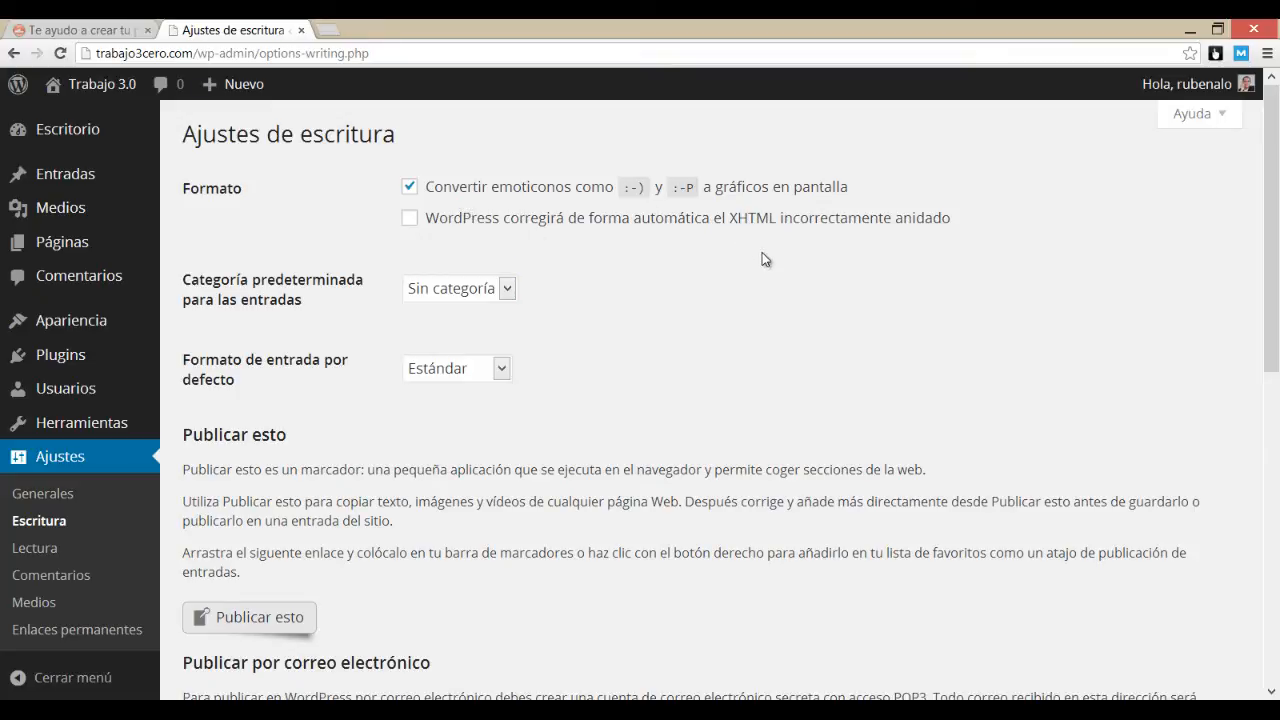
click(50, 553)
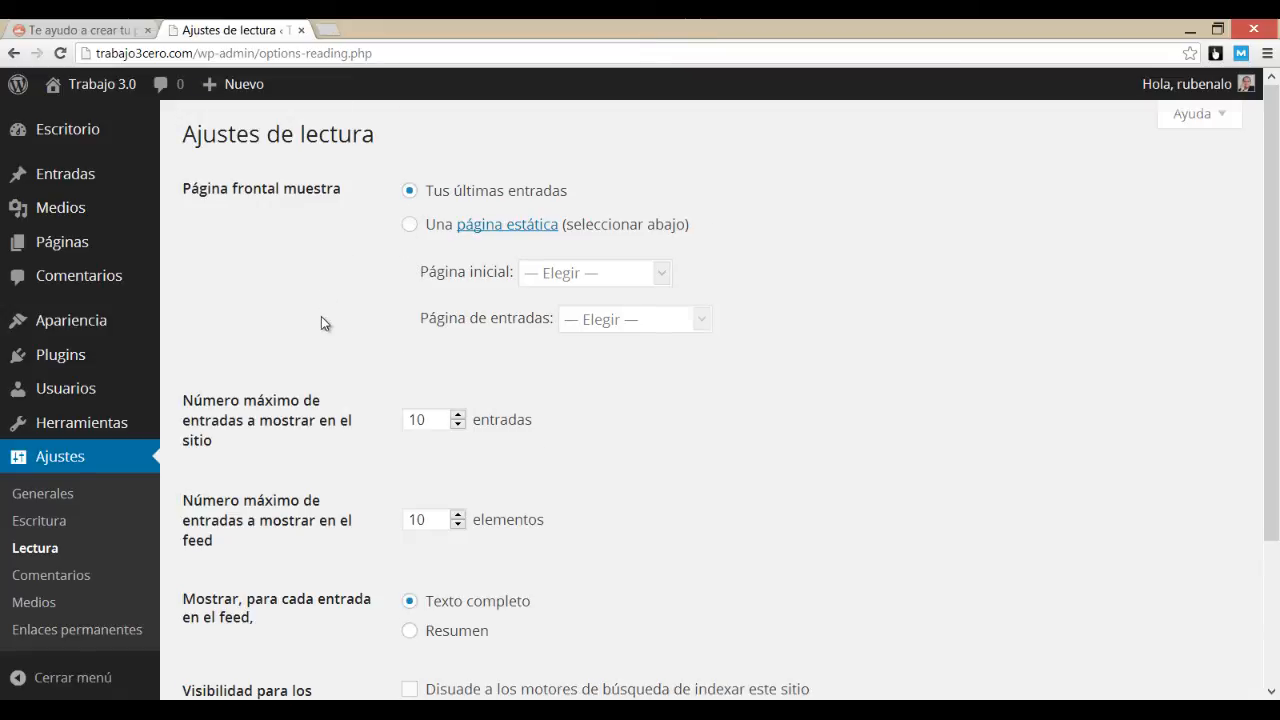
scroll(322, 322, down, 3)
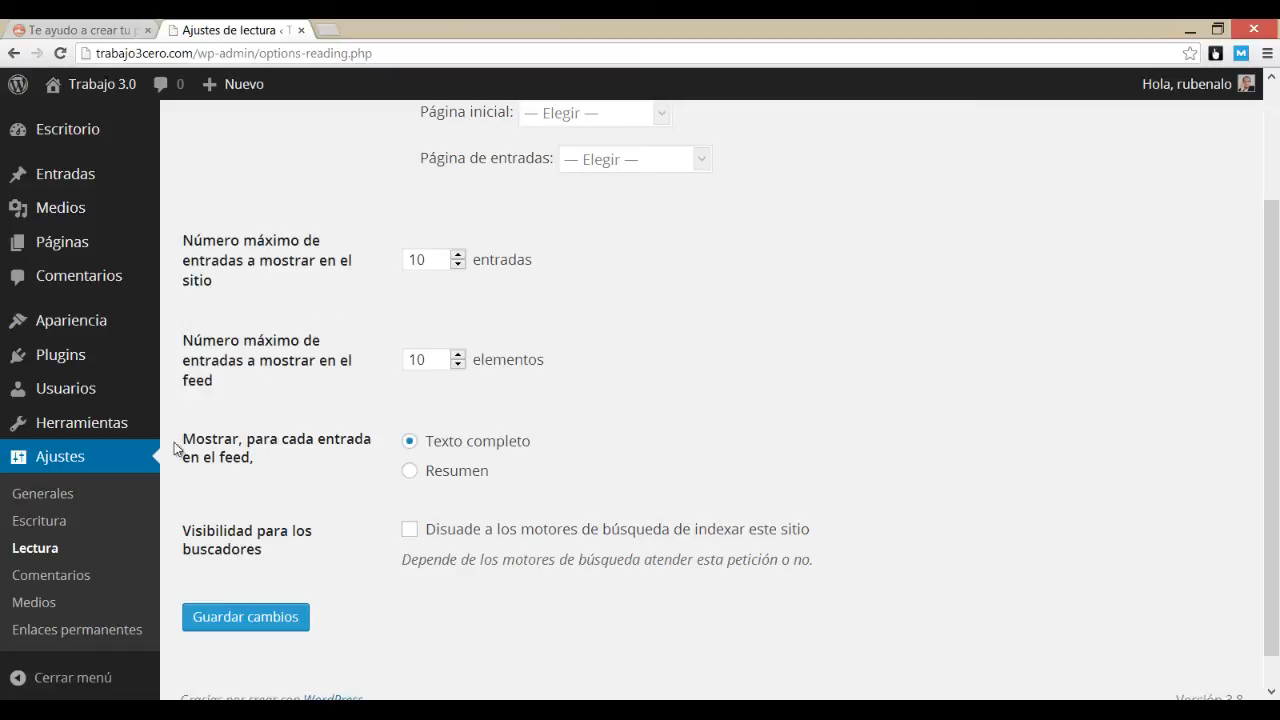
click(72, 578)
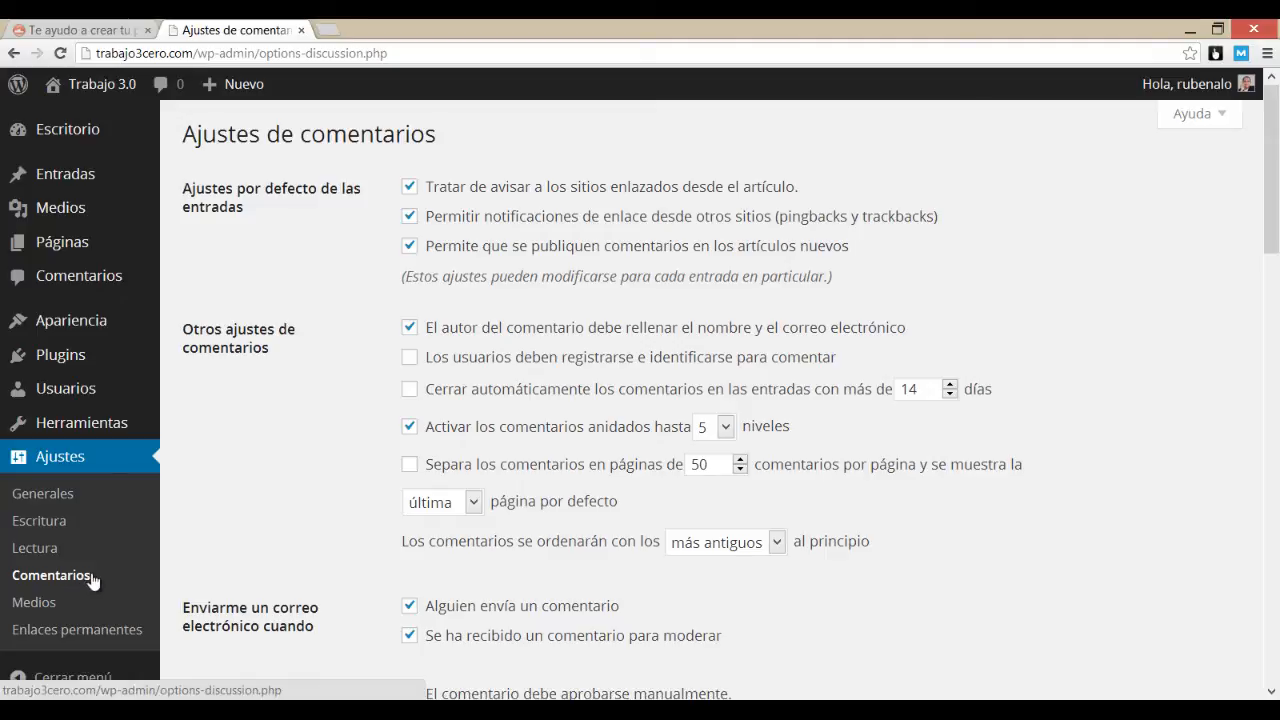
mouse_move(140, 400)
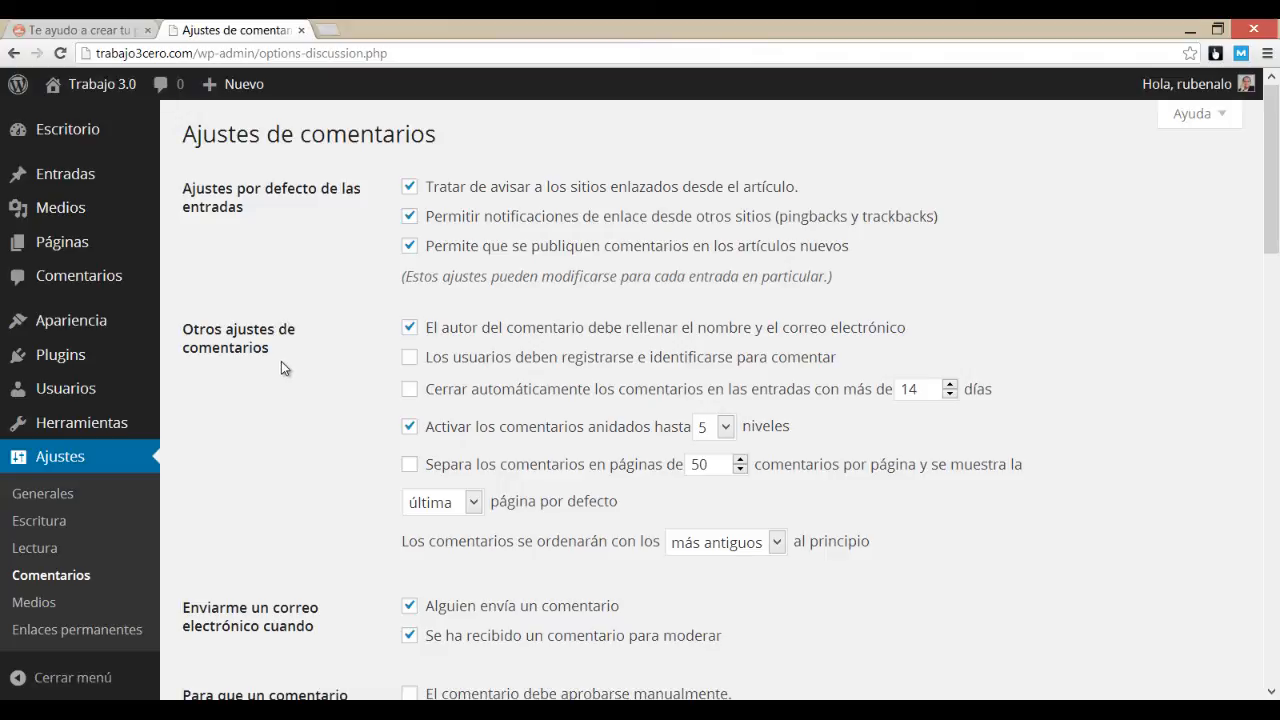
- Review the details of the installed Twenty Fourteen and Twenty Thirteen themes in the appearance section
click(75, 328)
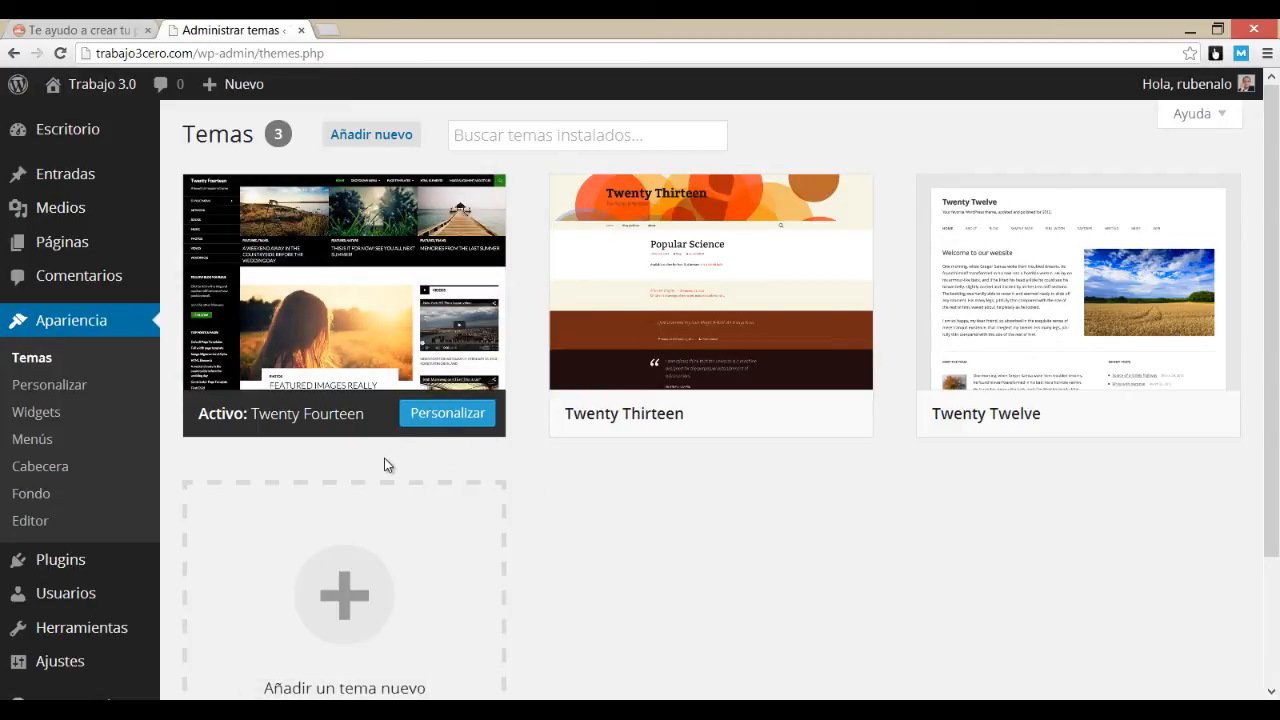
mouse_move(300, 417)
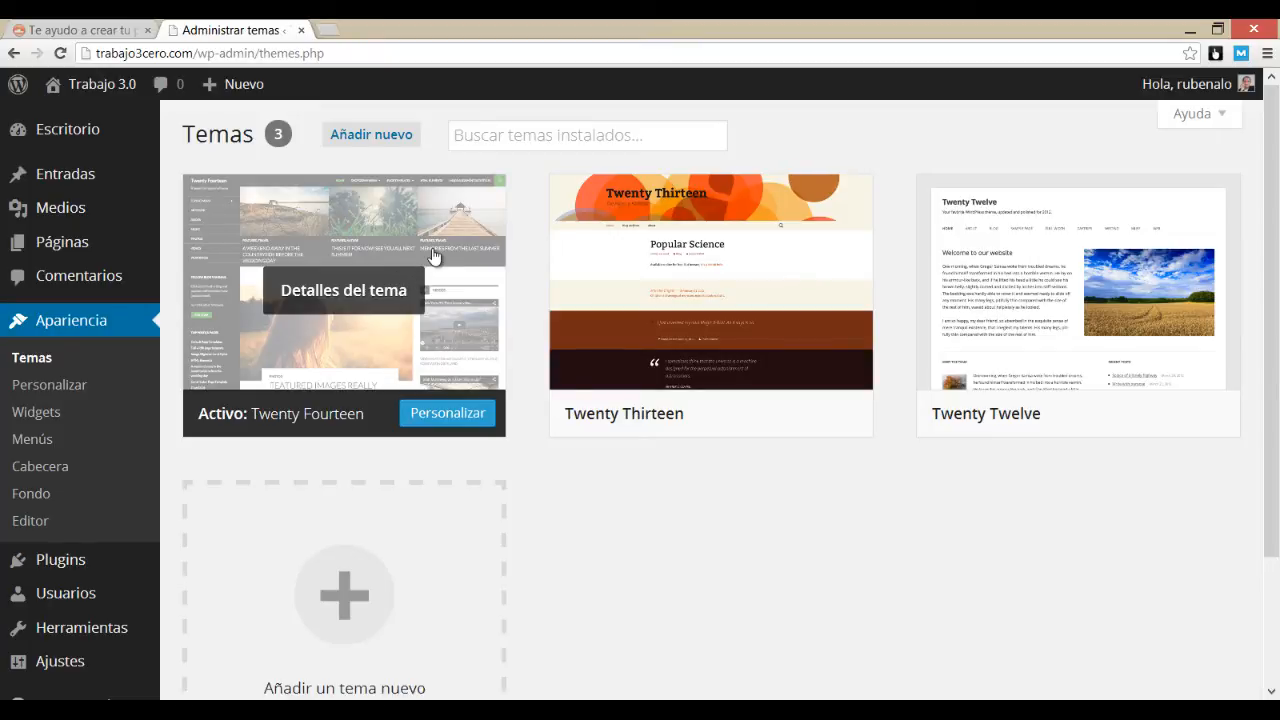
click(408, 289)
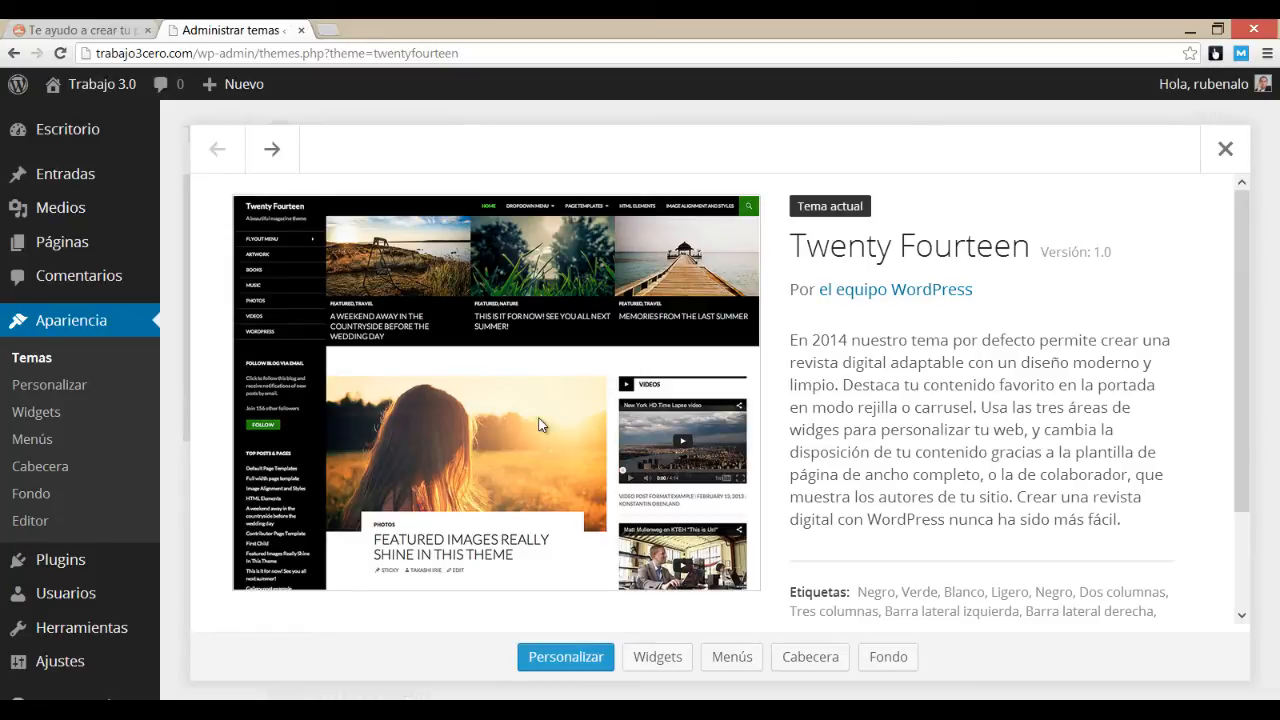
scroll(600, 418, down, 2)
scroll(600, 422, up, 2)
click(273, 152)
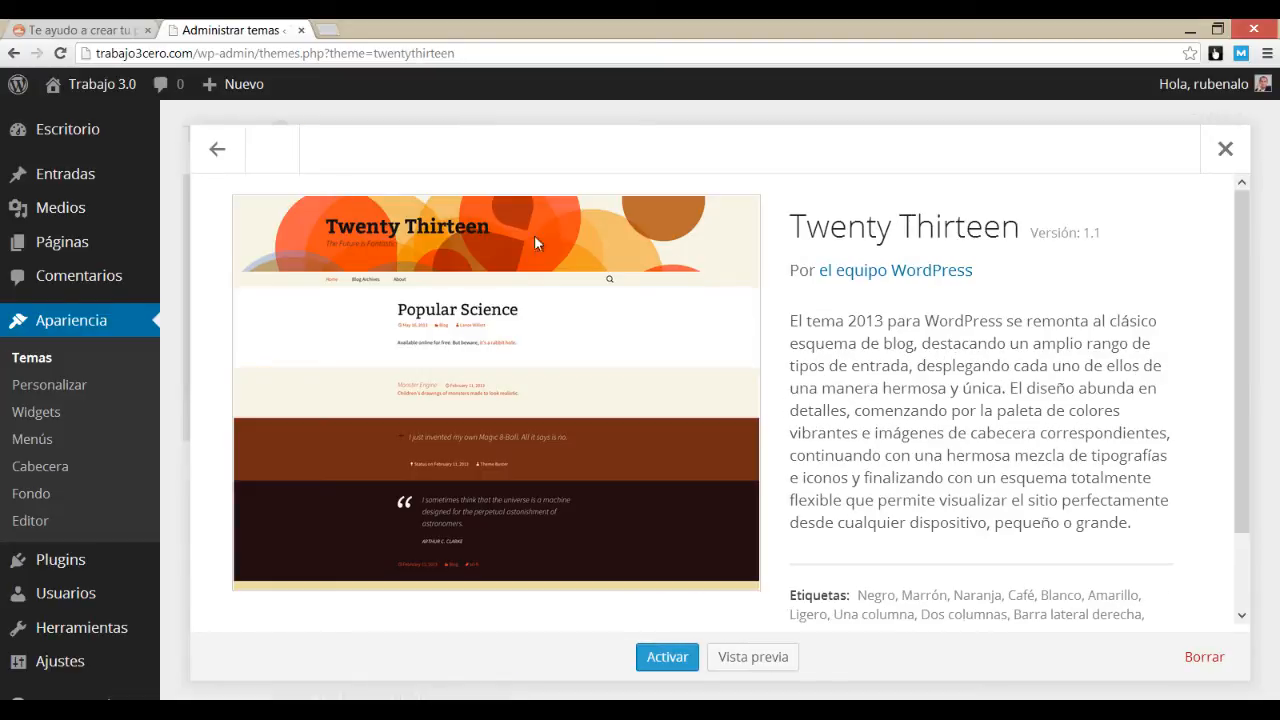
click(1222, 150)
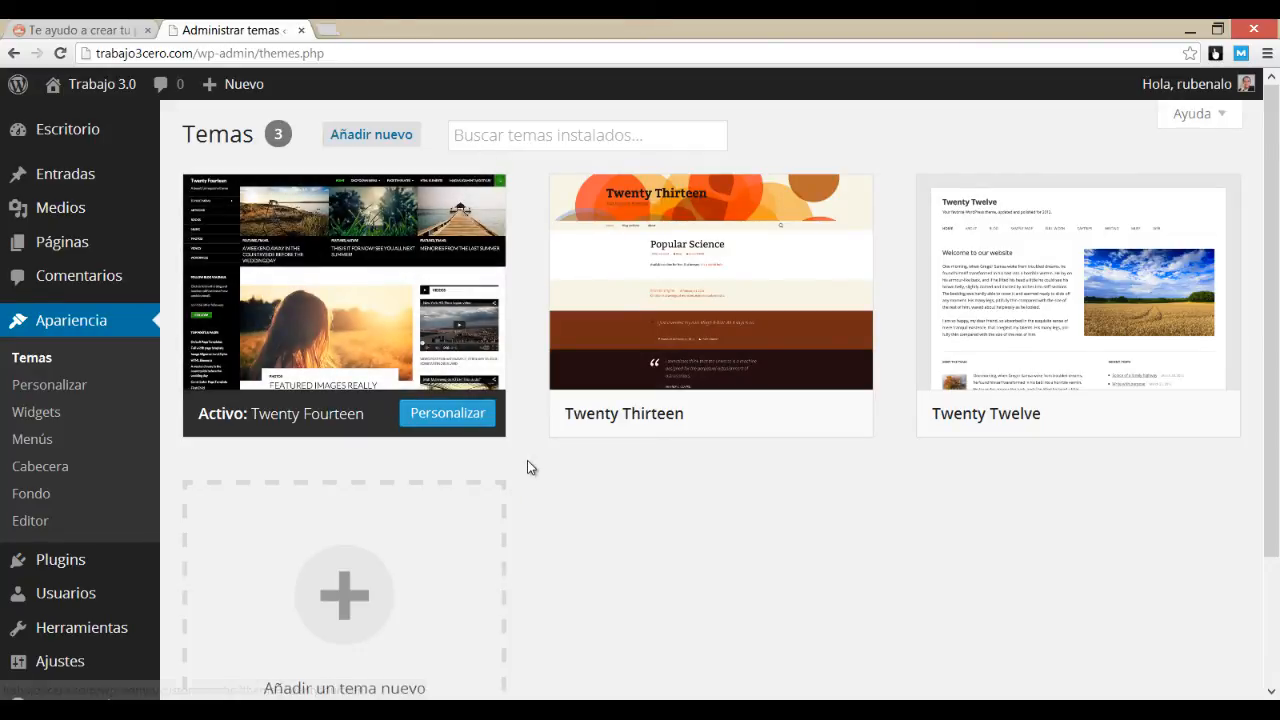
- Open the theme installation page and examine its feature filters and the .zip upload option
scroll(527, 460, down, 1)
scroll(530, 460, up, 1)
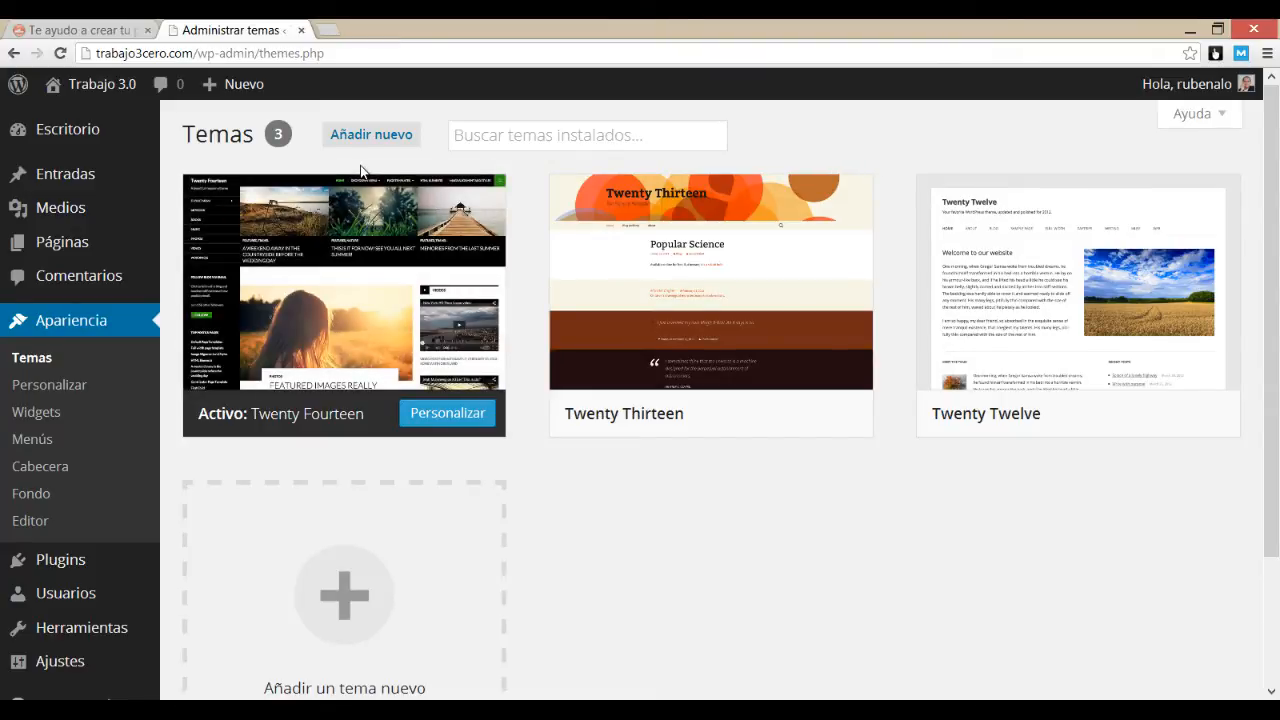
click(357, 134)
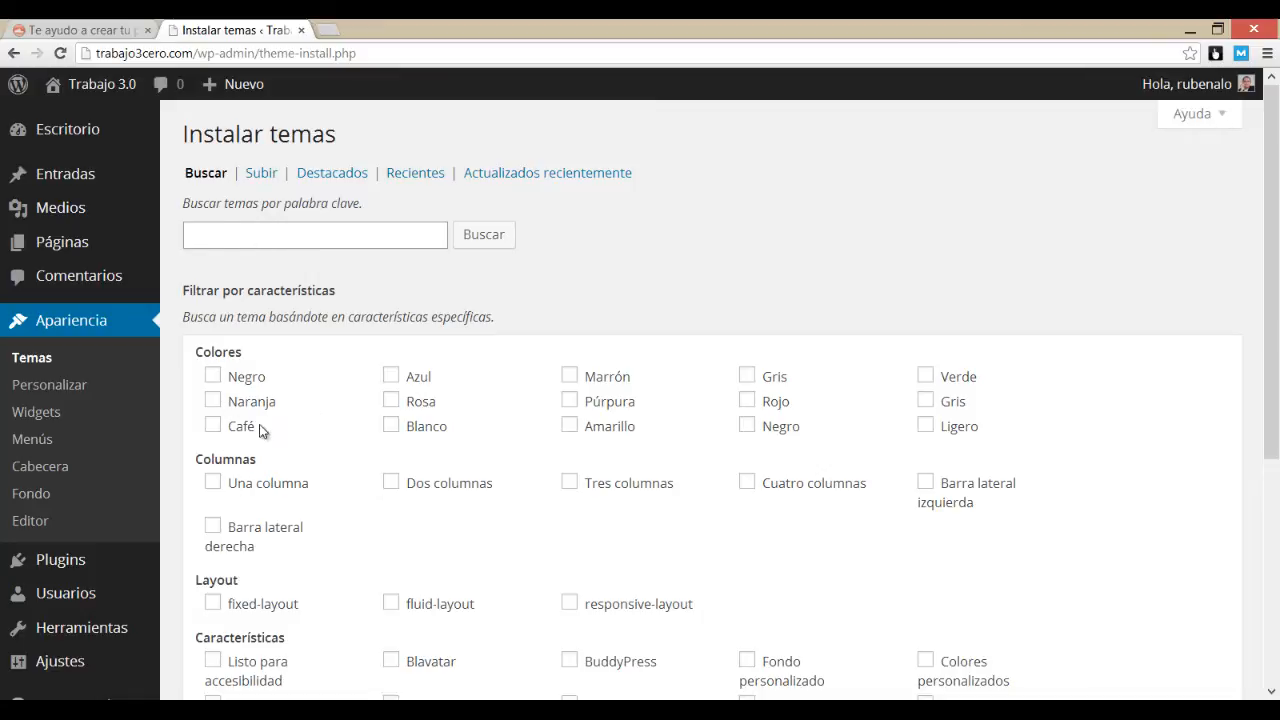
scroll(730, 484, down, 2)
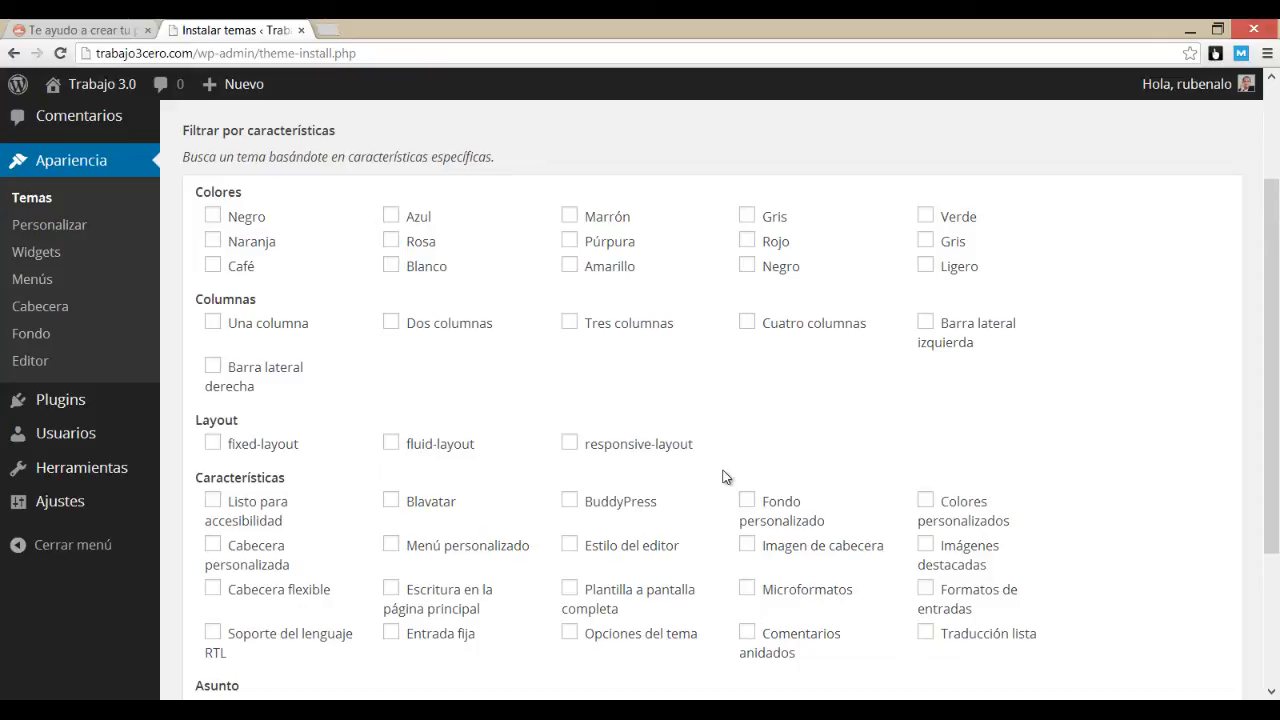
scroll(600, 420, up, 3)
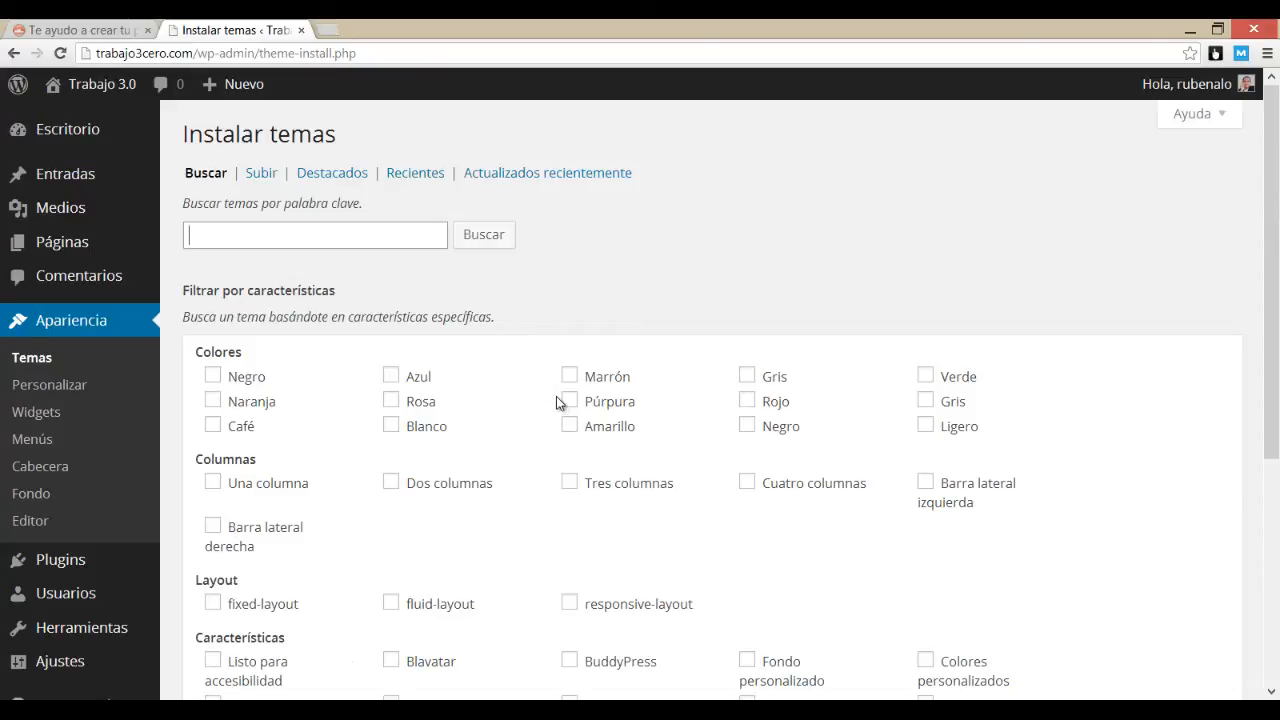
click(263, 175)
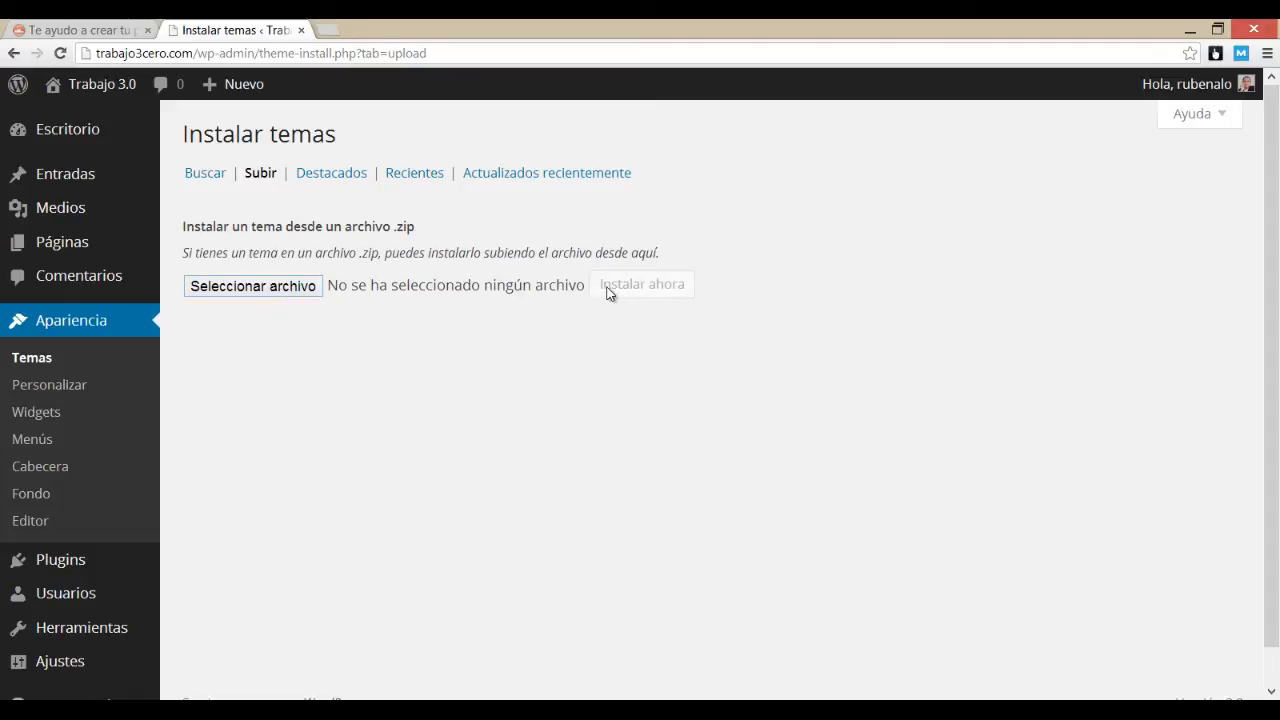
click(205, 182)
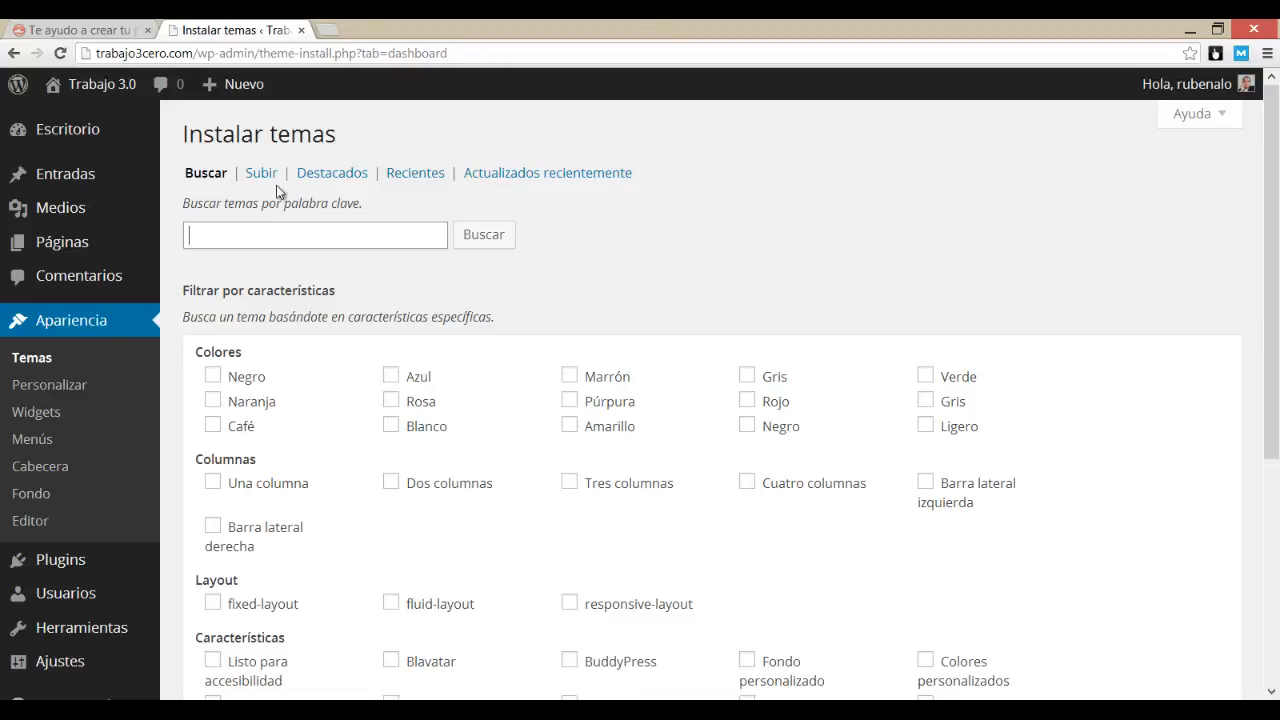
- Search the theme directory for "catch box"
click(323, 238)
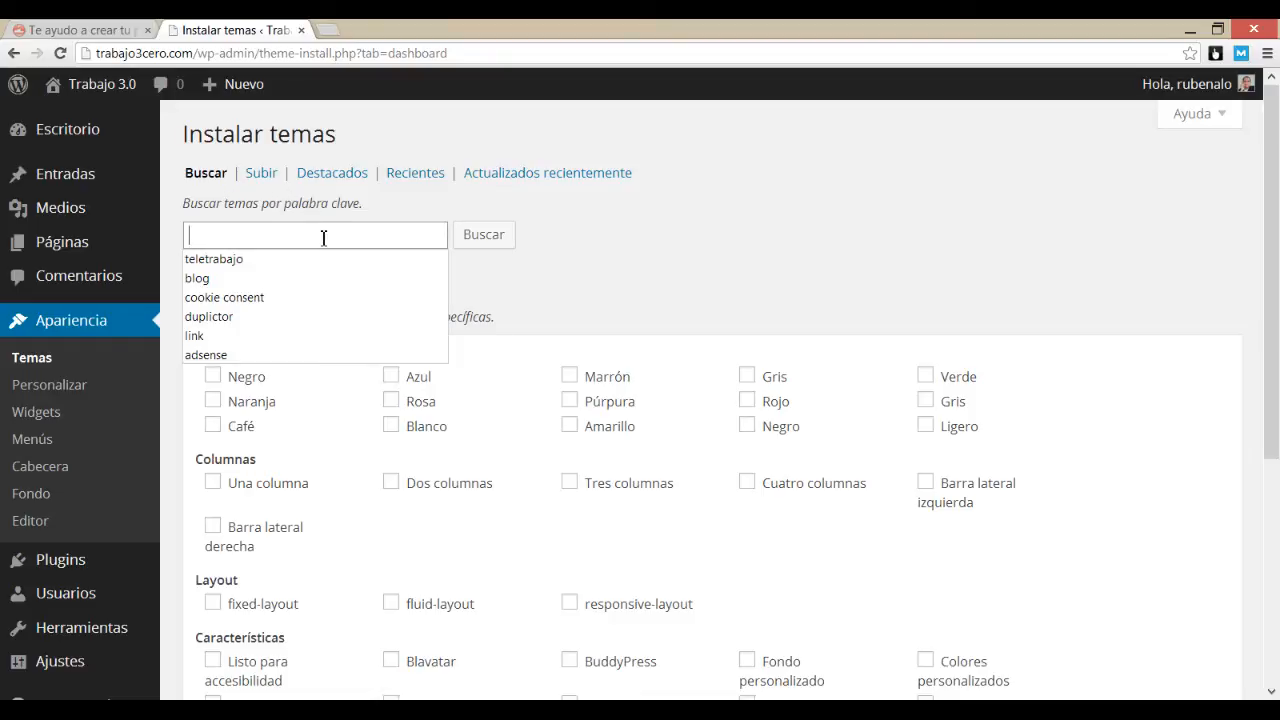
click(338, 212)
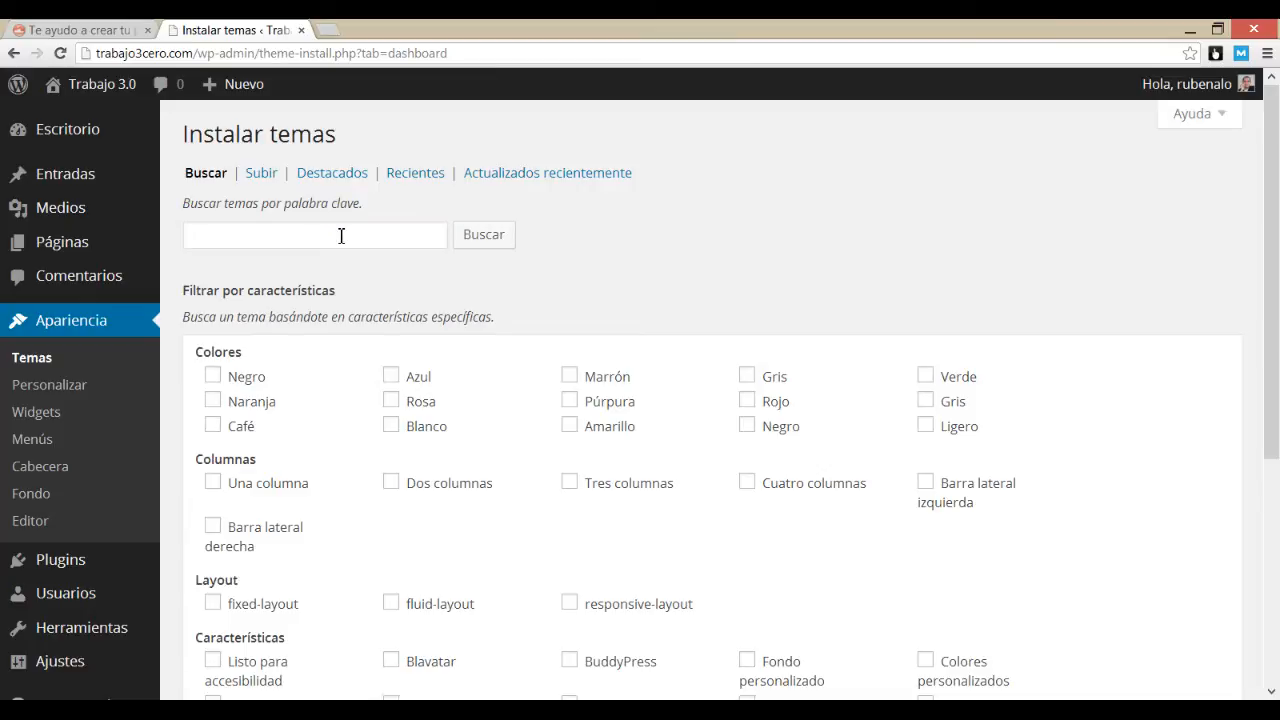
click(341, 236)
text(catc)
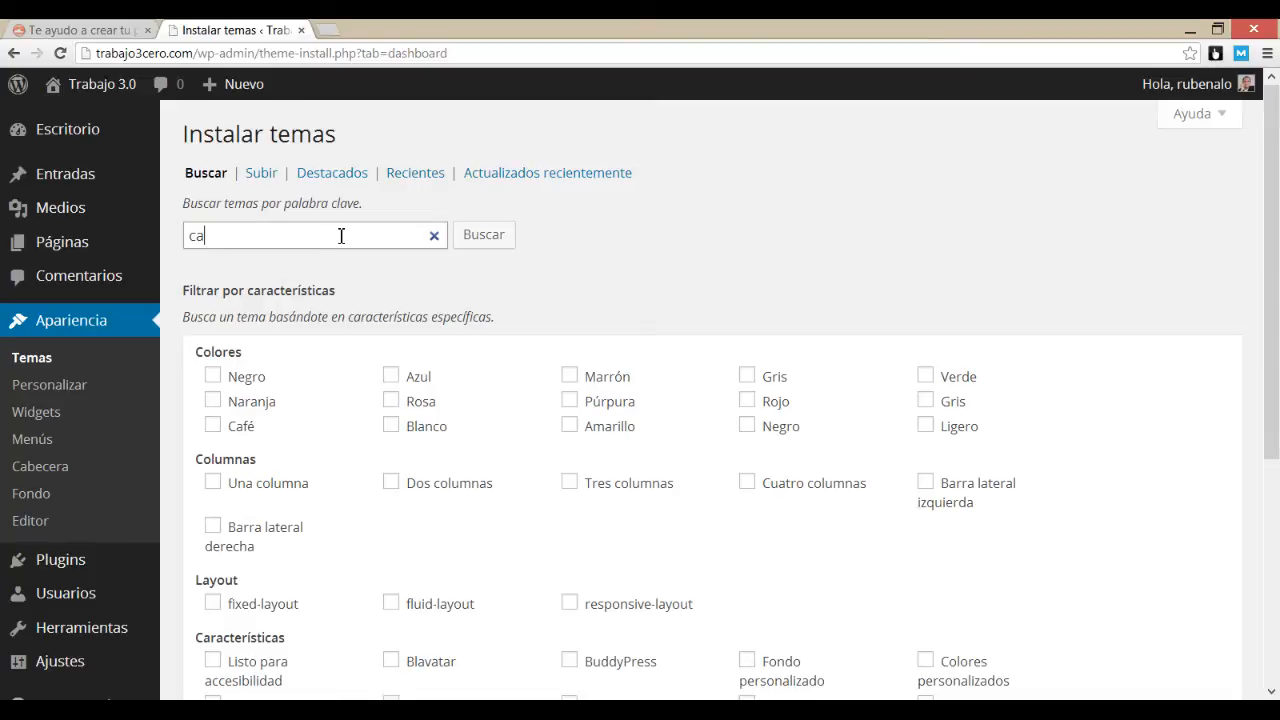
text(h box)
key(Return)
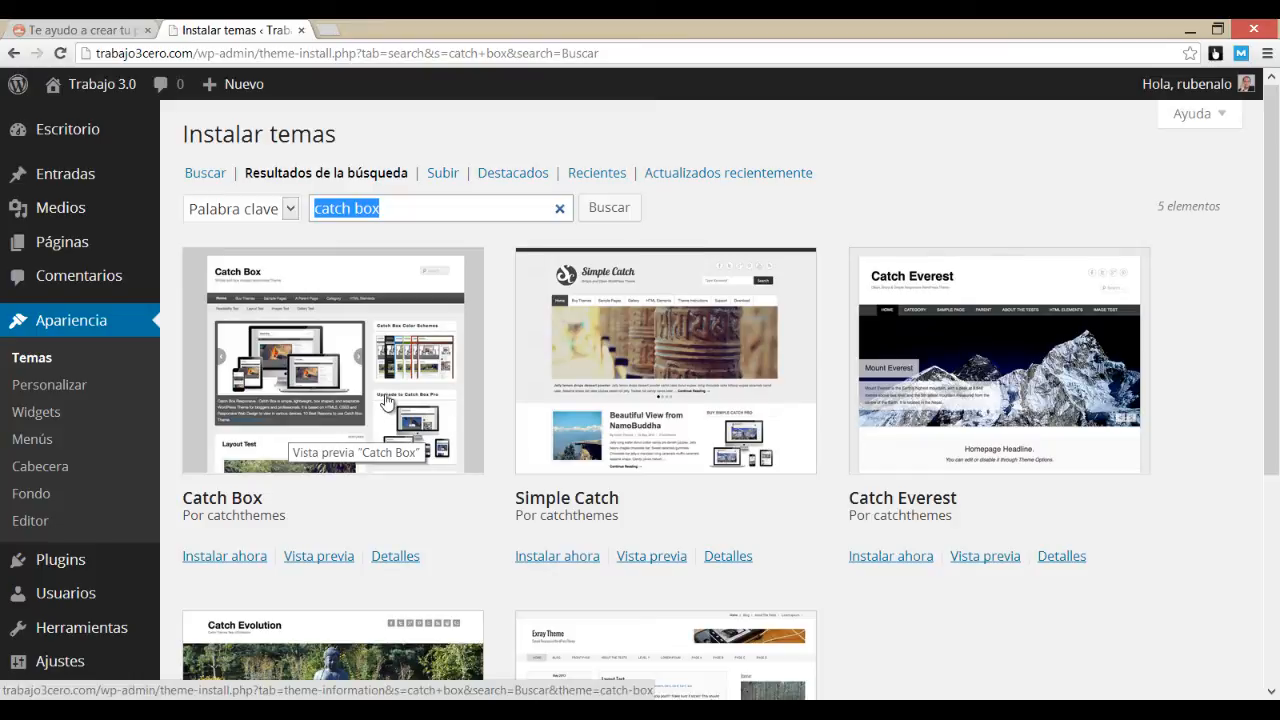
- Preview the Catch Box theme's sample blog and start installing the theme from the search results
click(387, 396)
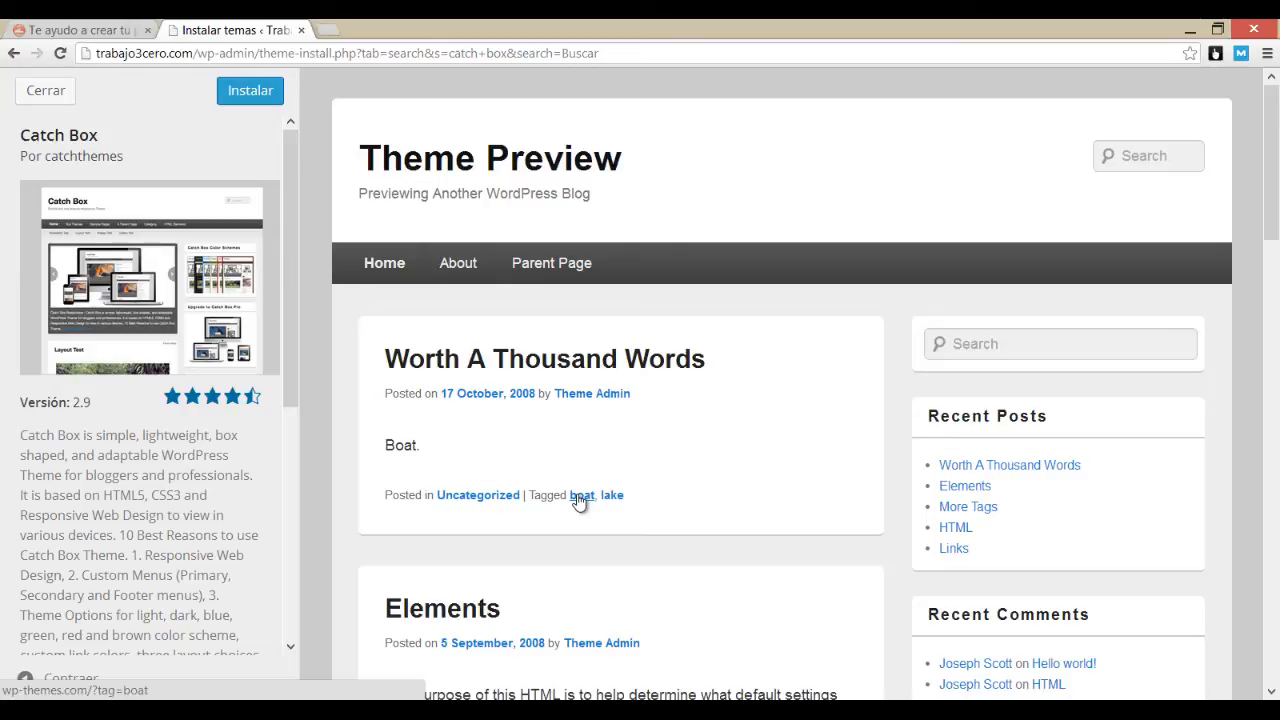
scroll(577, 465, down, 6)
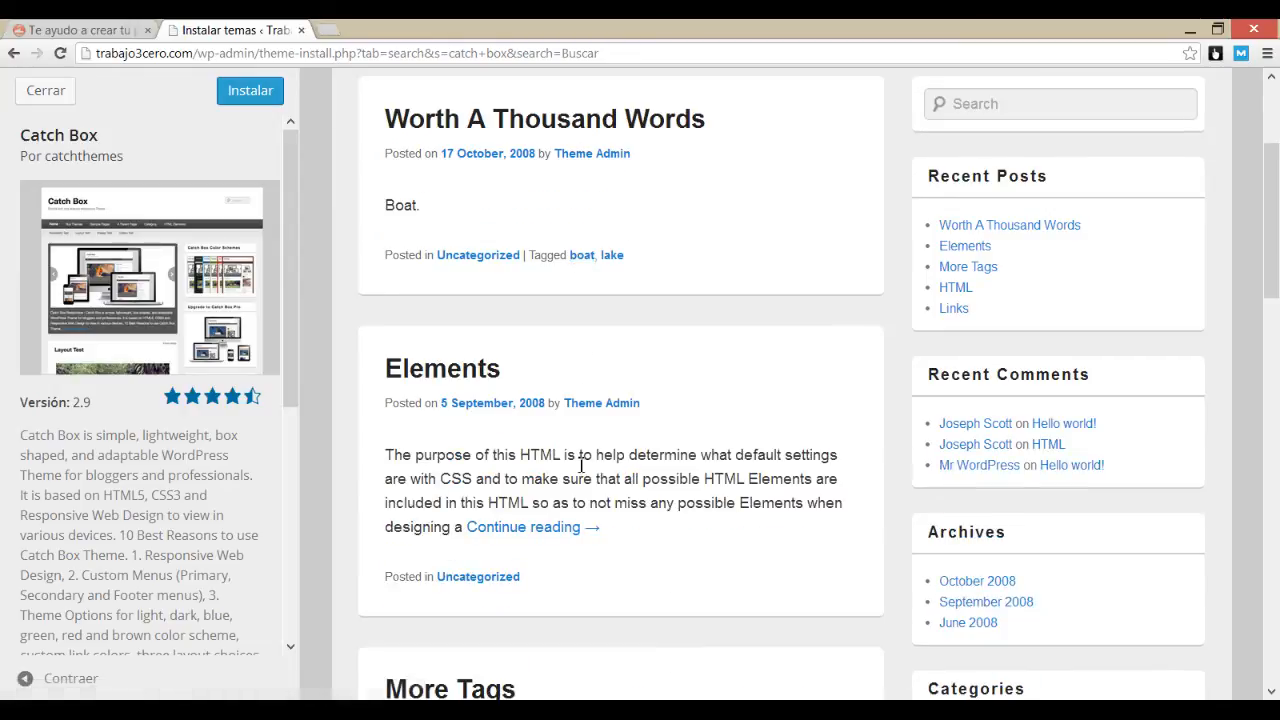
scroll(574, 441, down, 7)
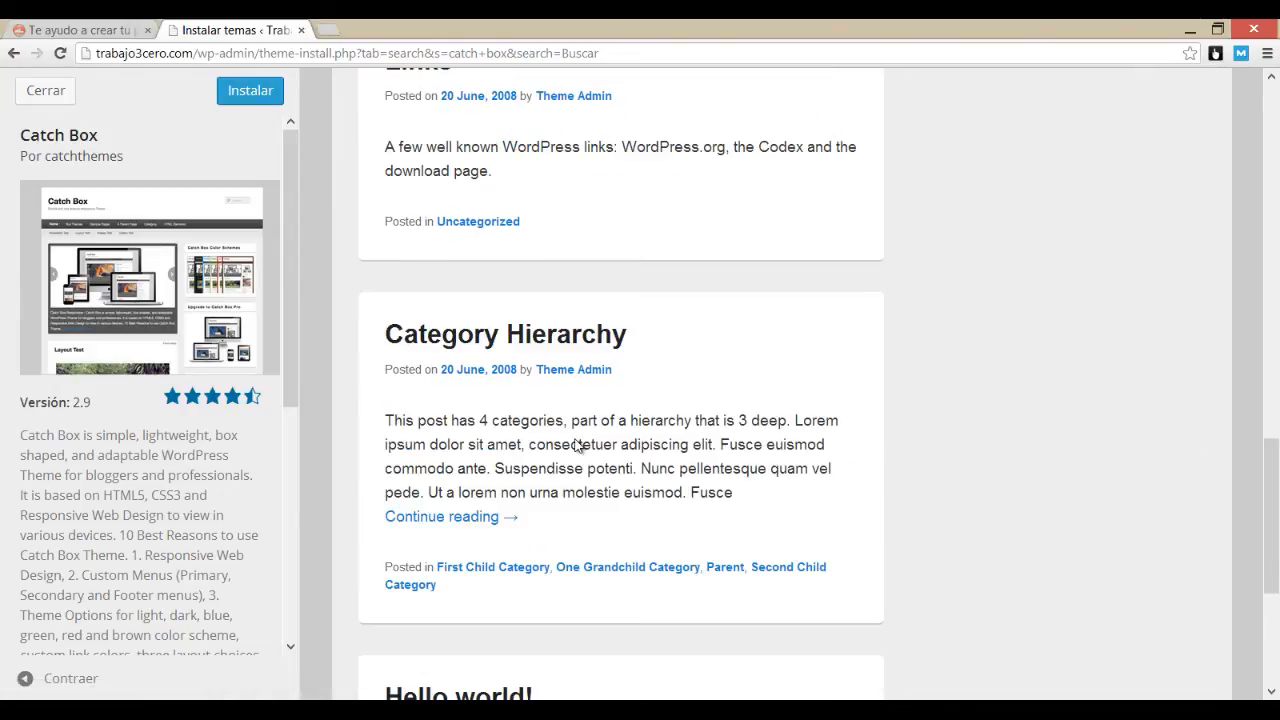
scroll(574, 441, up, 12)
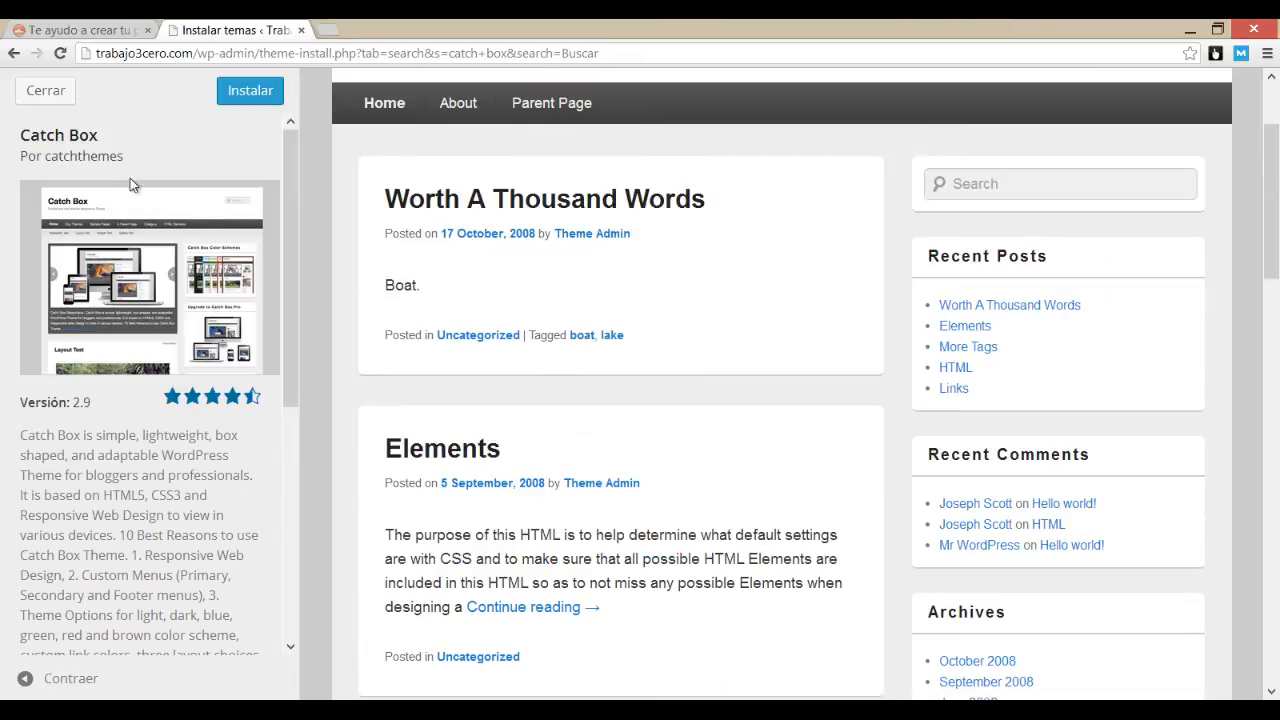
click(46, 92)
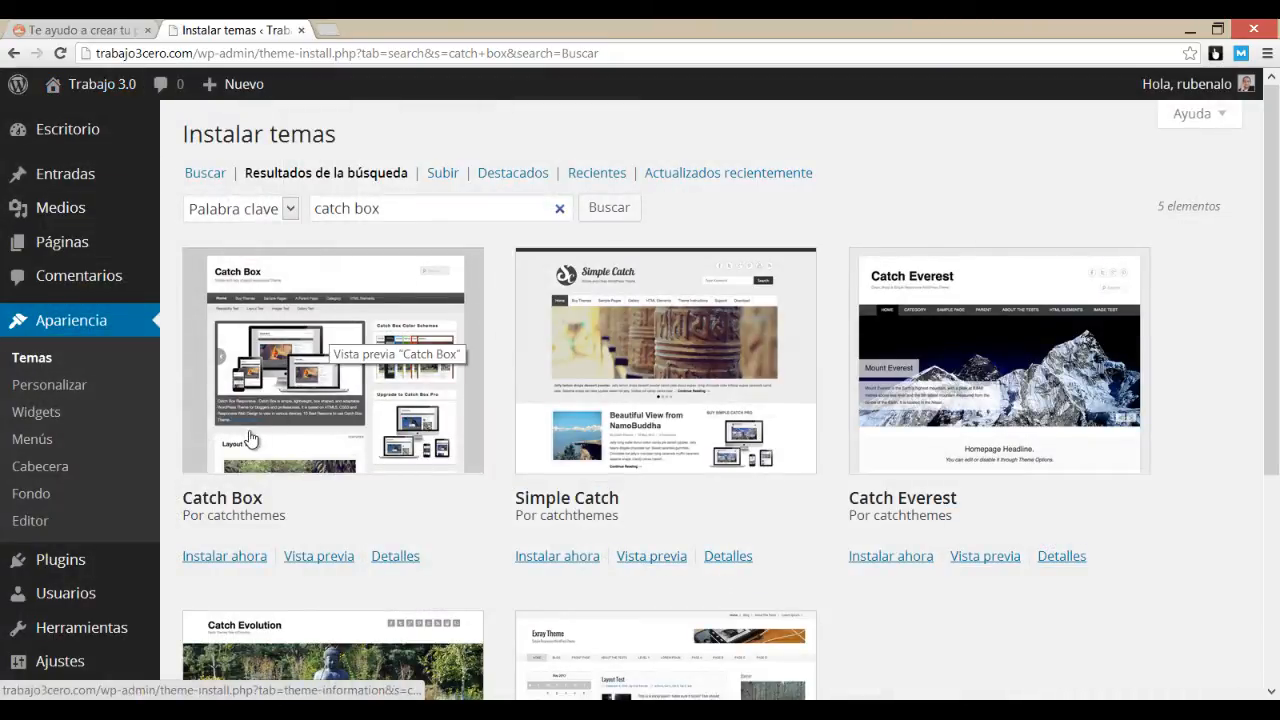
click(200, 565)
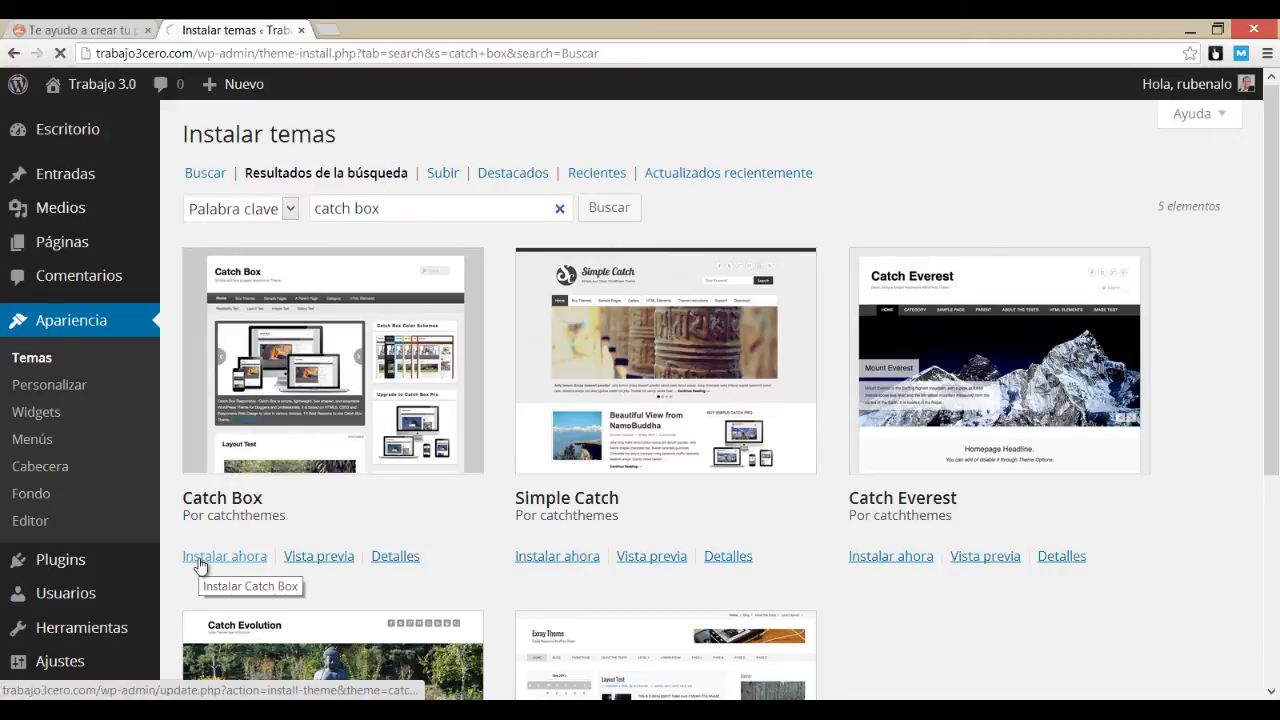
- Install the Catch Box theme and activate it after previewing it with the blog's own content
click(200, 565)
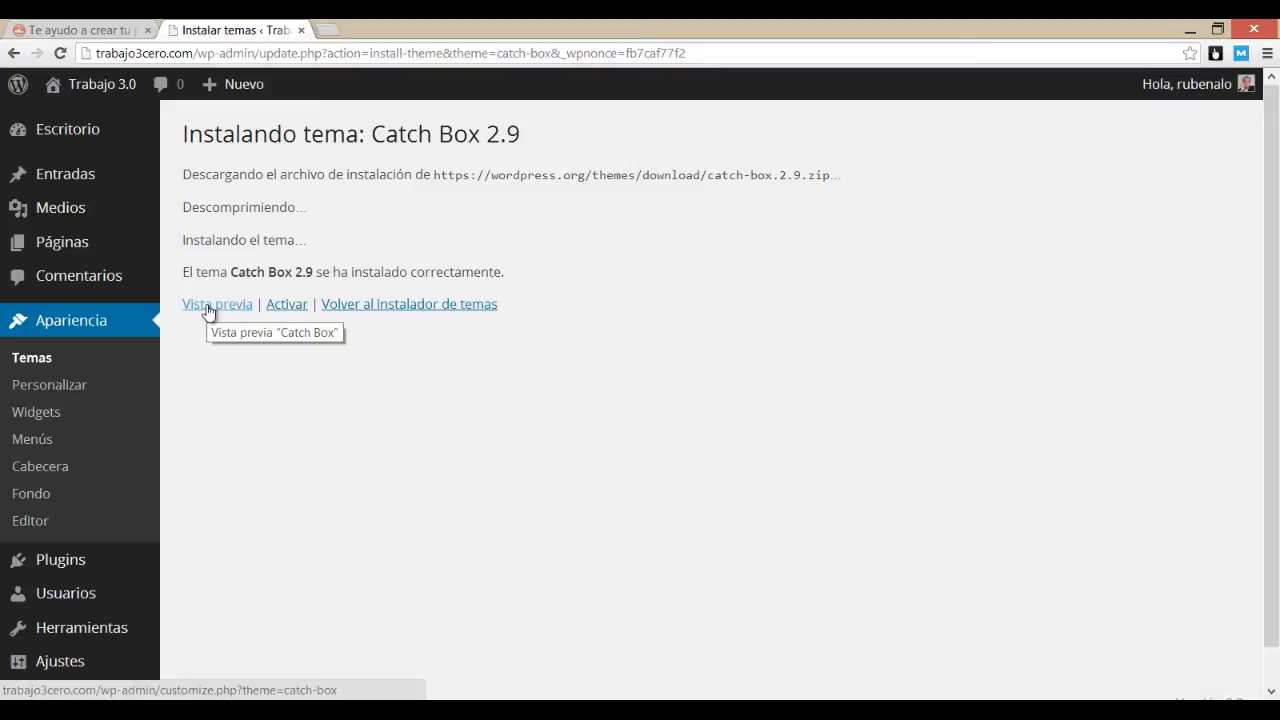
click(208, 308)
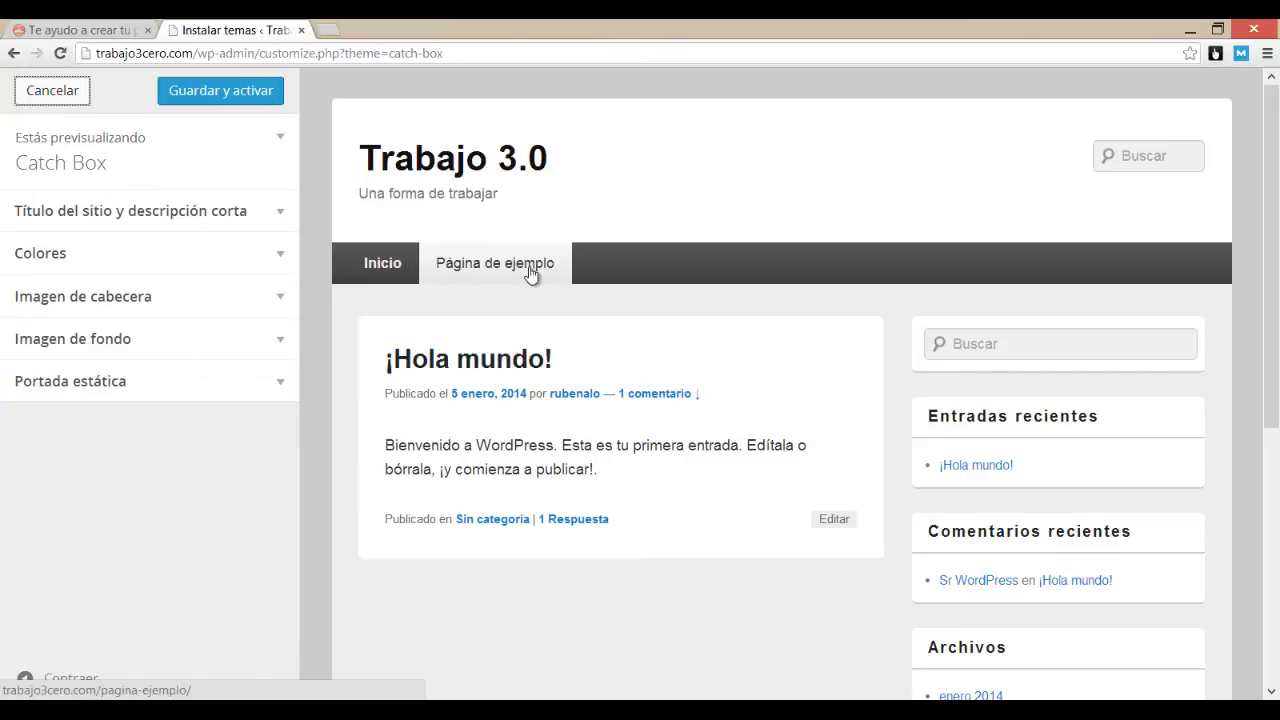
scroll(650, 362, down, 2)
scroll(650, 362, up, 2)
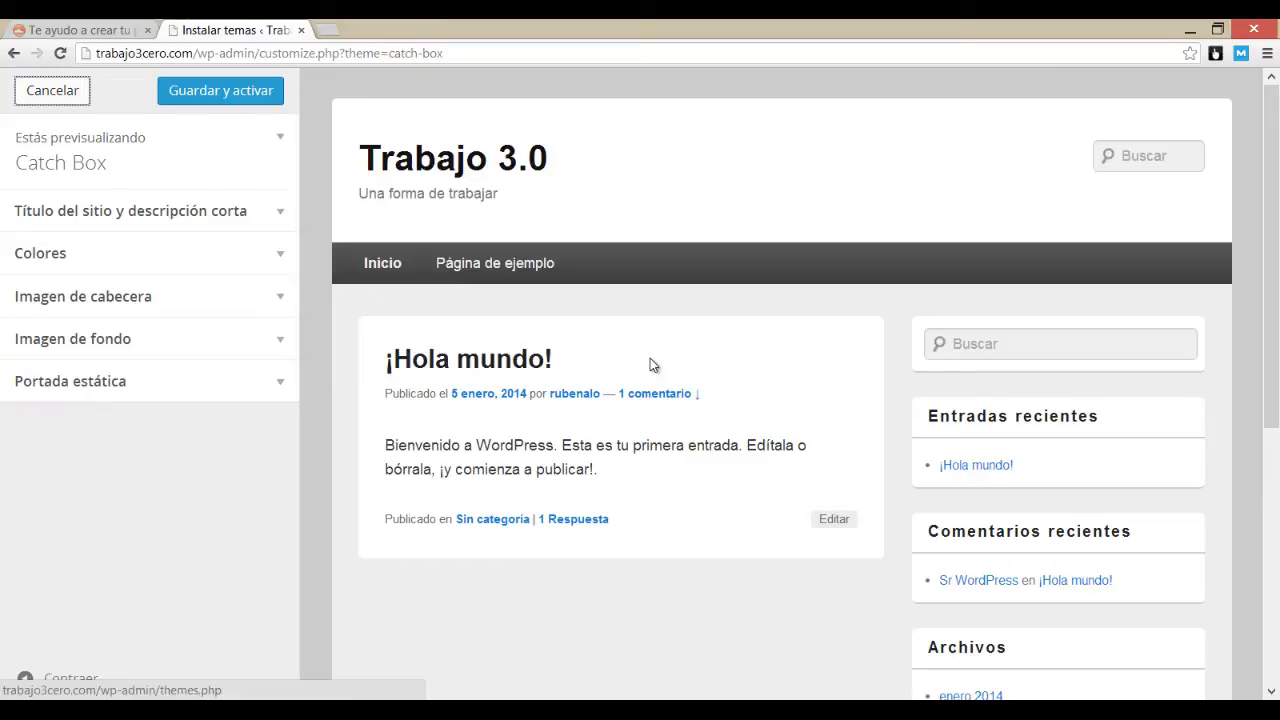
click(45, 95)
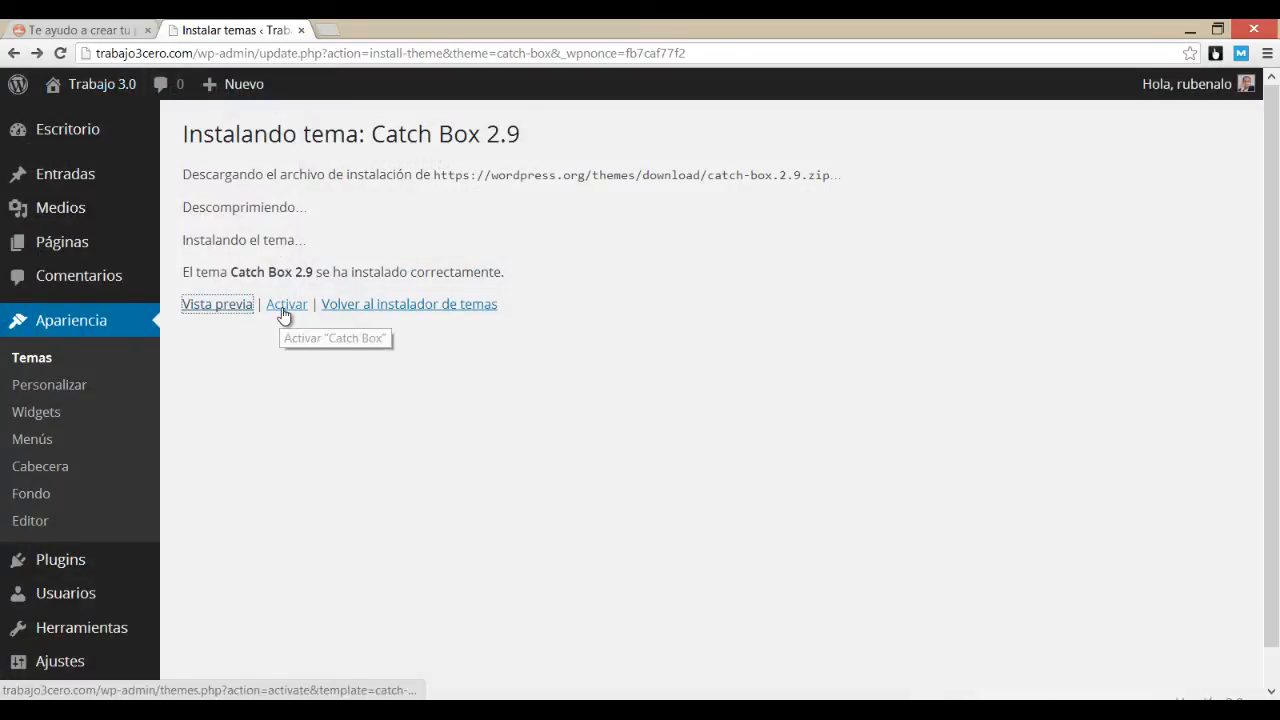
click(284, 315)
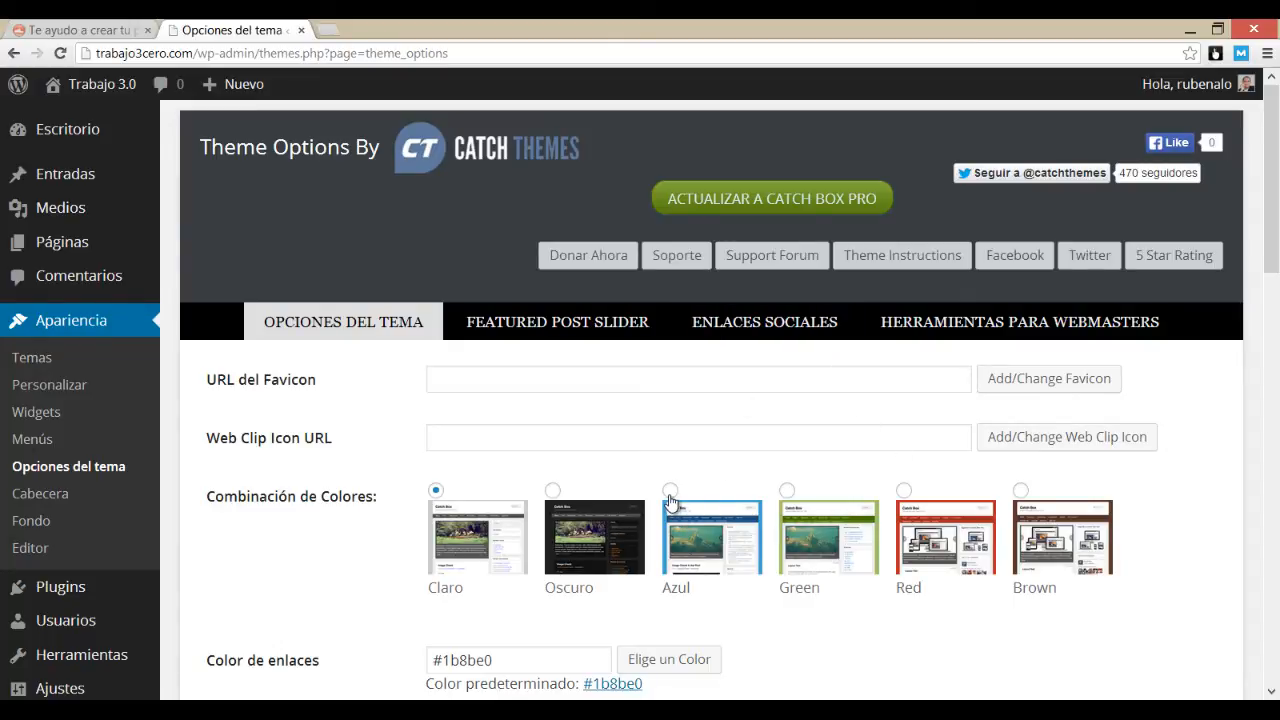
- Choose the Azul colour scheme in the Catch Box theme options
scroll(670, 485, down, 1)
click(670, 410)
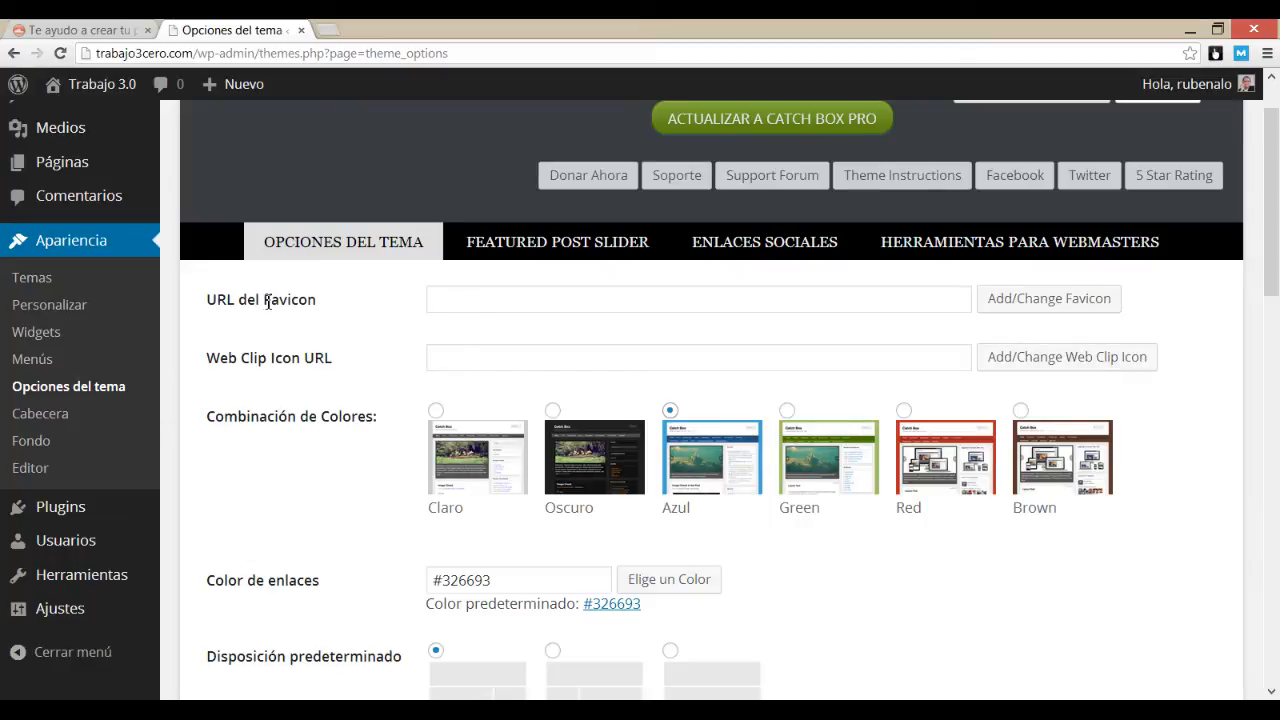
- Review the theme's favicon, layout, excerpt and custom CSS options, using the open Mi Posicionamiento Web page as a favicon example
drag(264, 300, 320, 300)
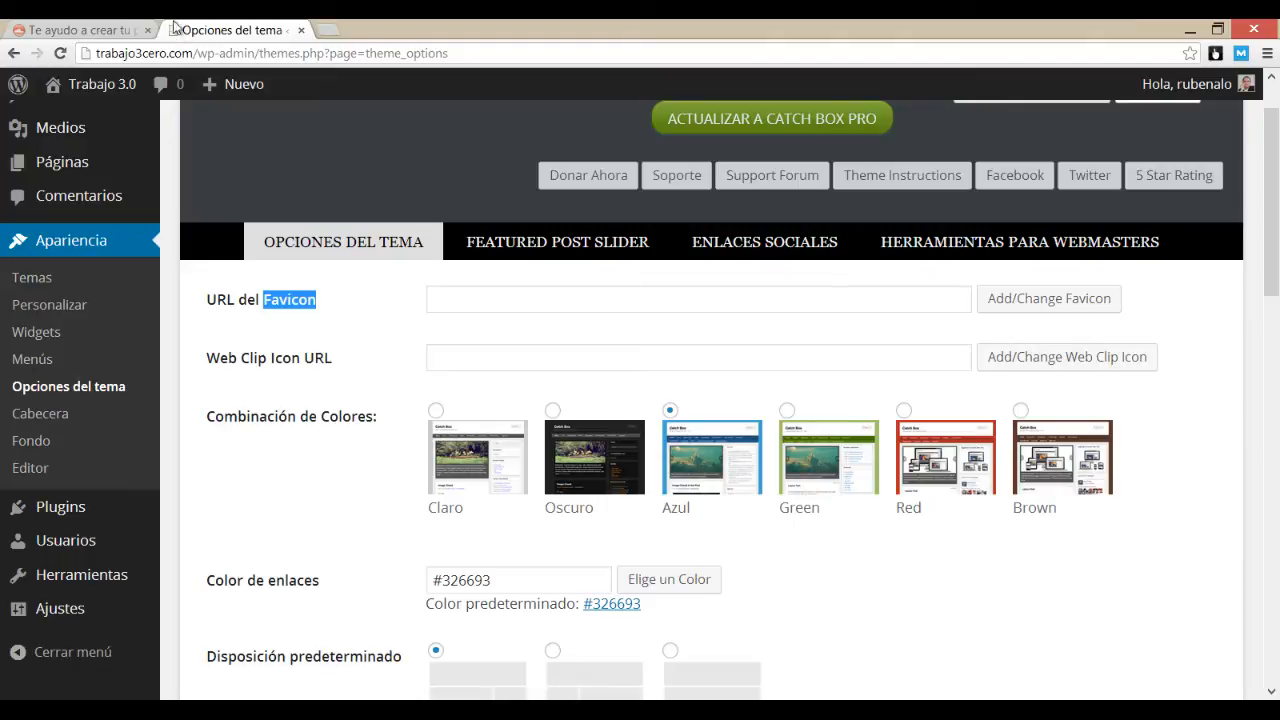
click(72, 30)
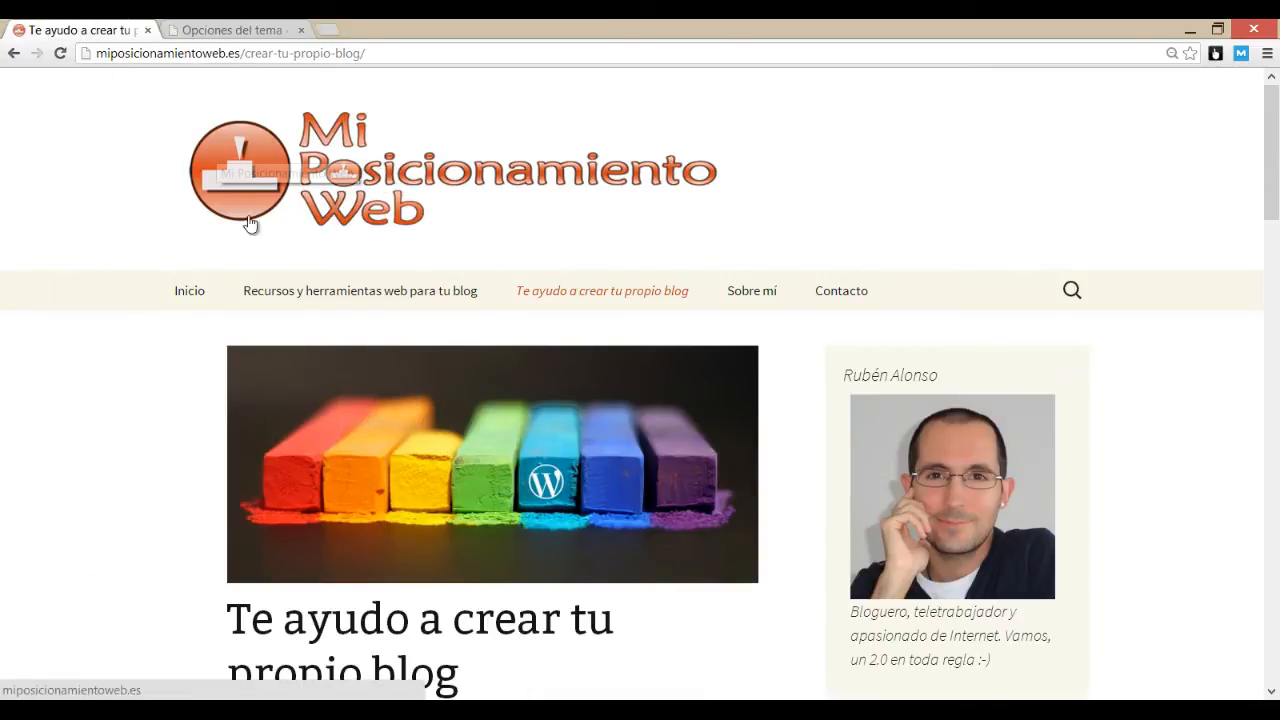
click(232, 30)
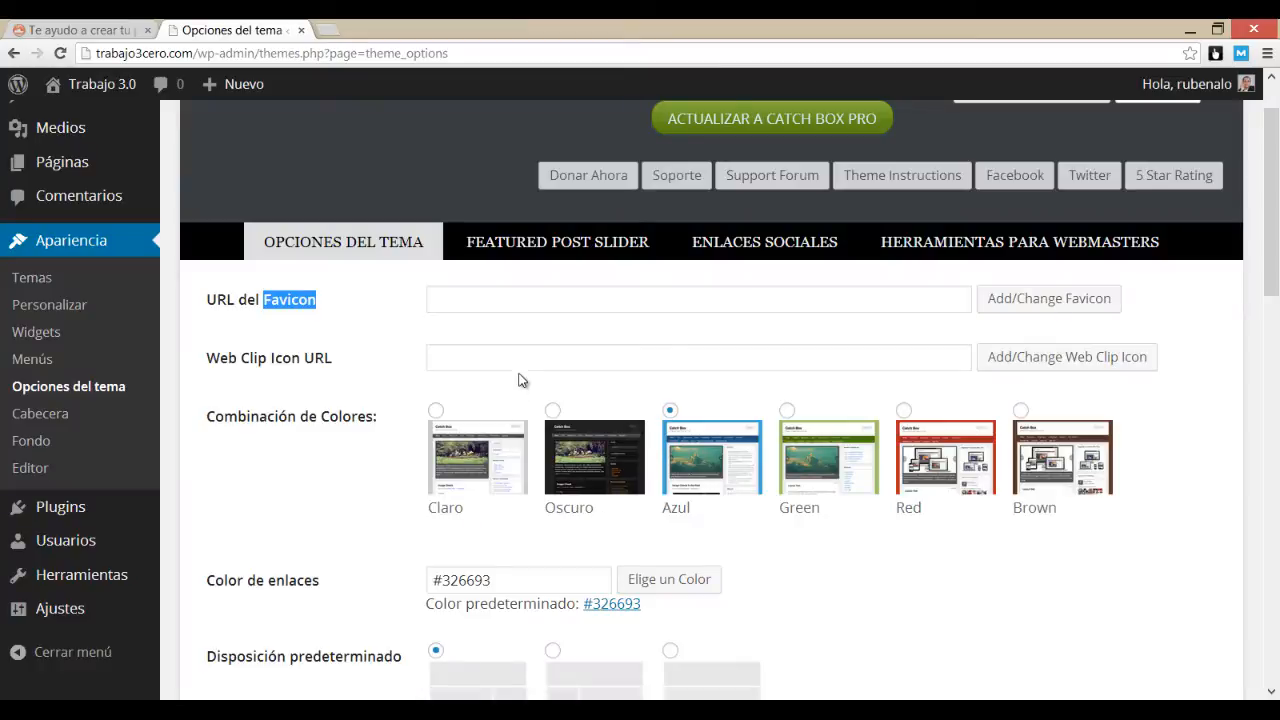
click(505, 305)
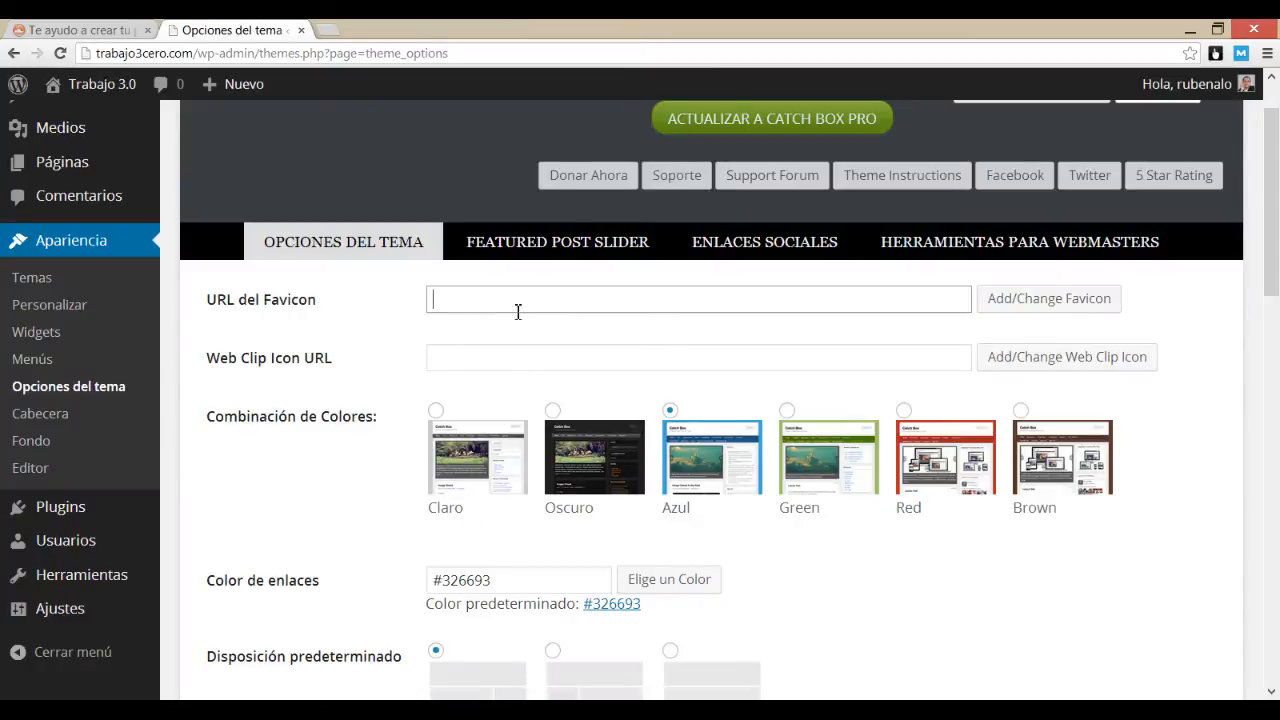
scroll(580, 414, down, 2)
scroll(579, 416, down, 3)
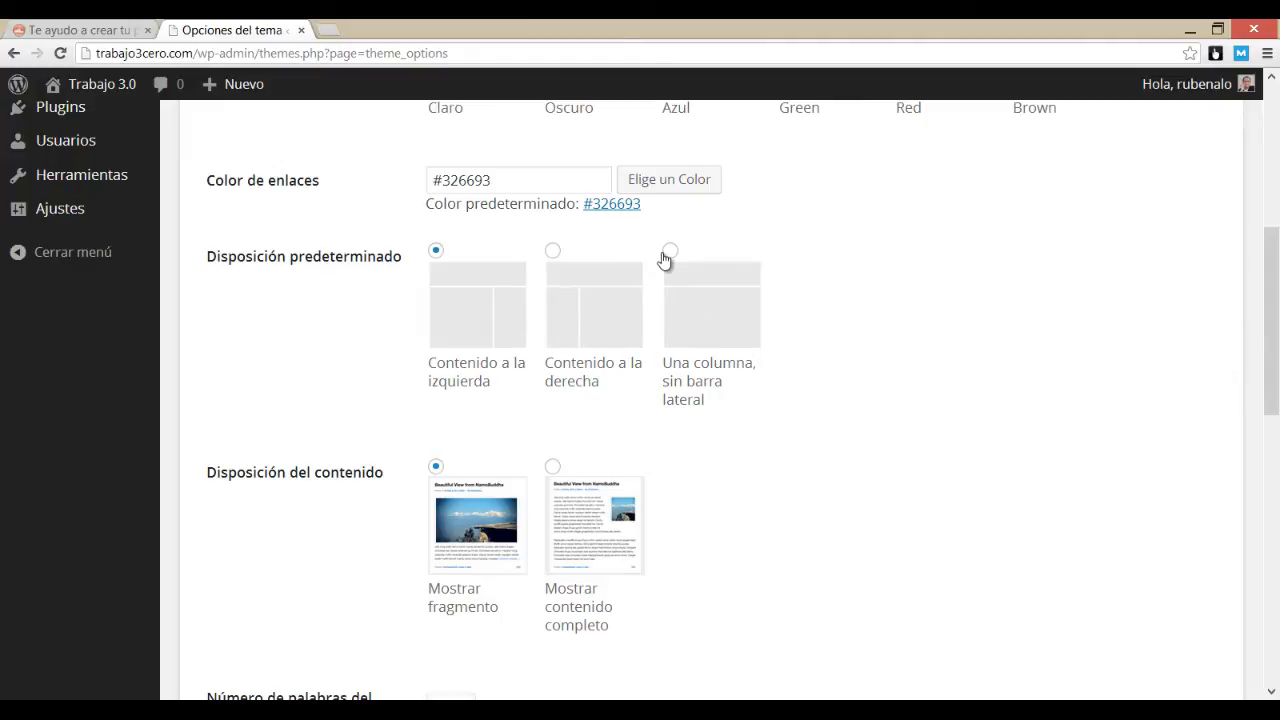
scroll(572, 335, down, 2)
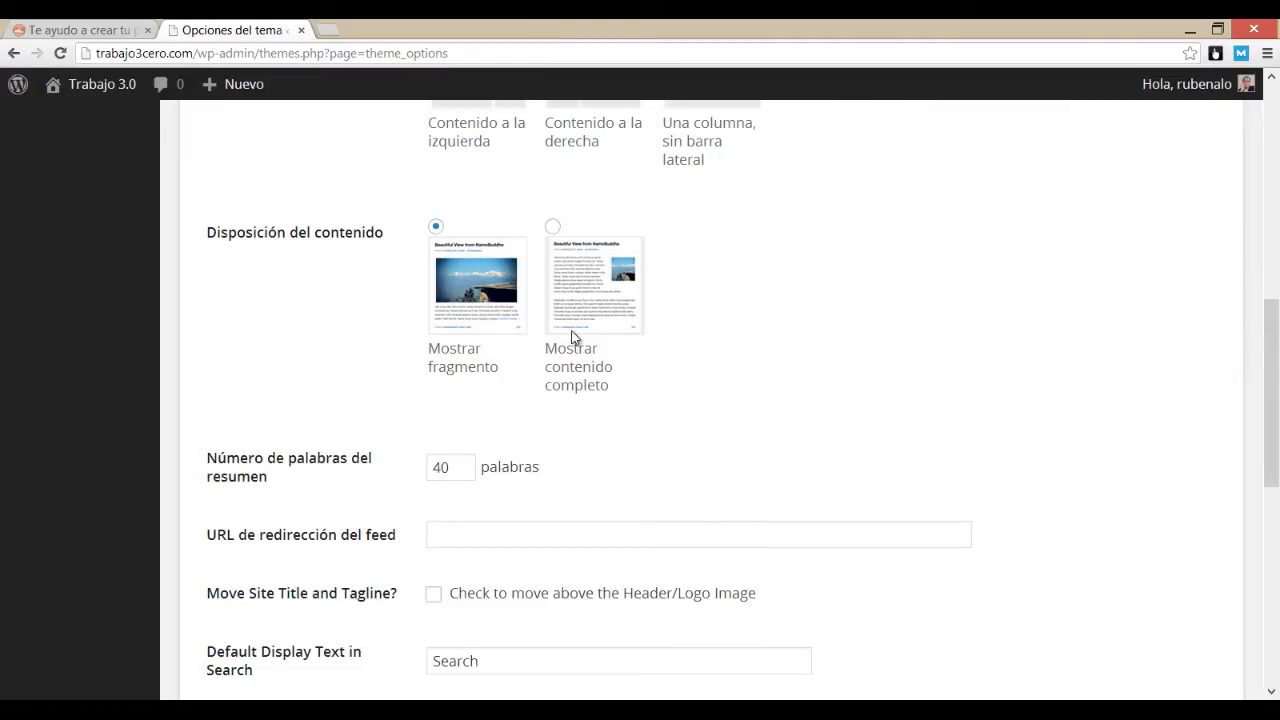
scroll(572, 335, down, 5)
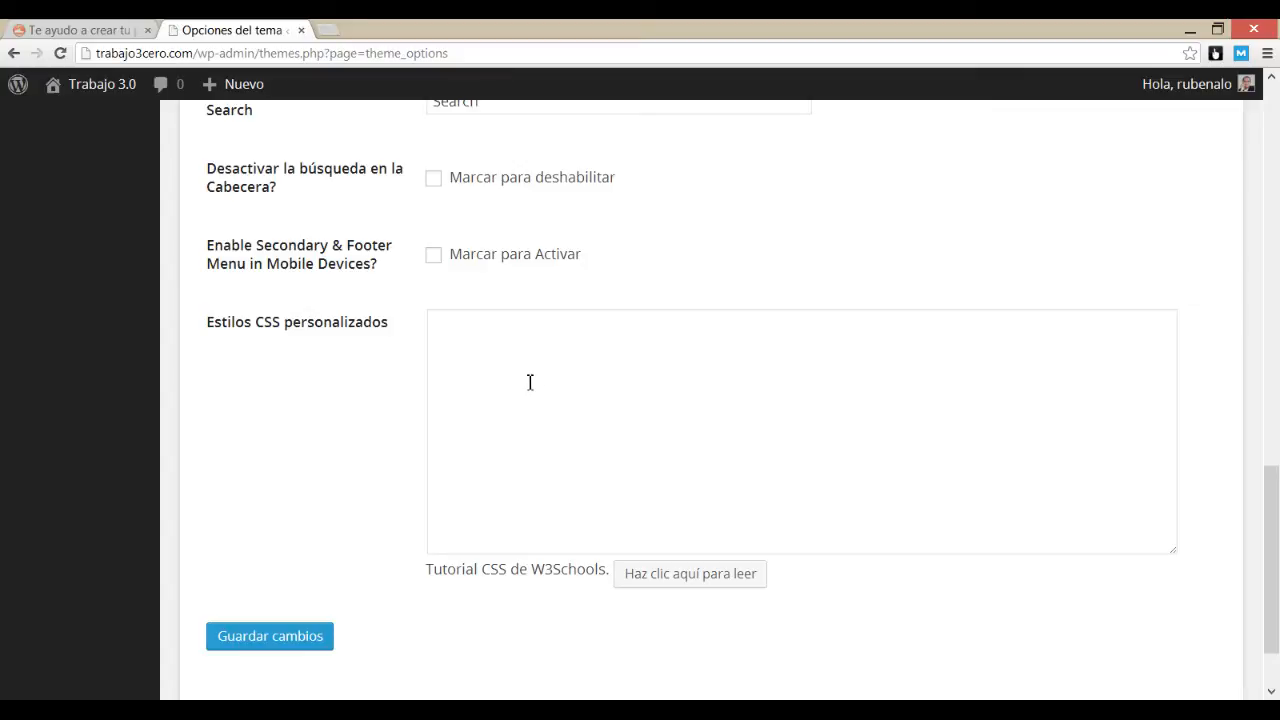
scroll(530, 382, up, 12)
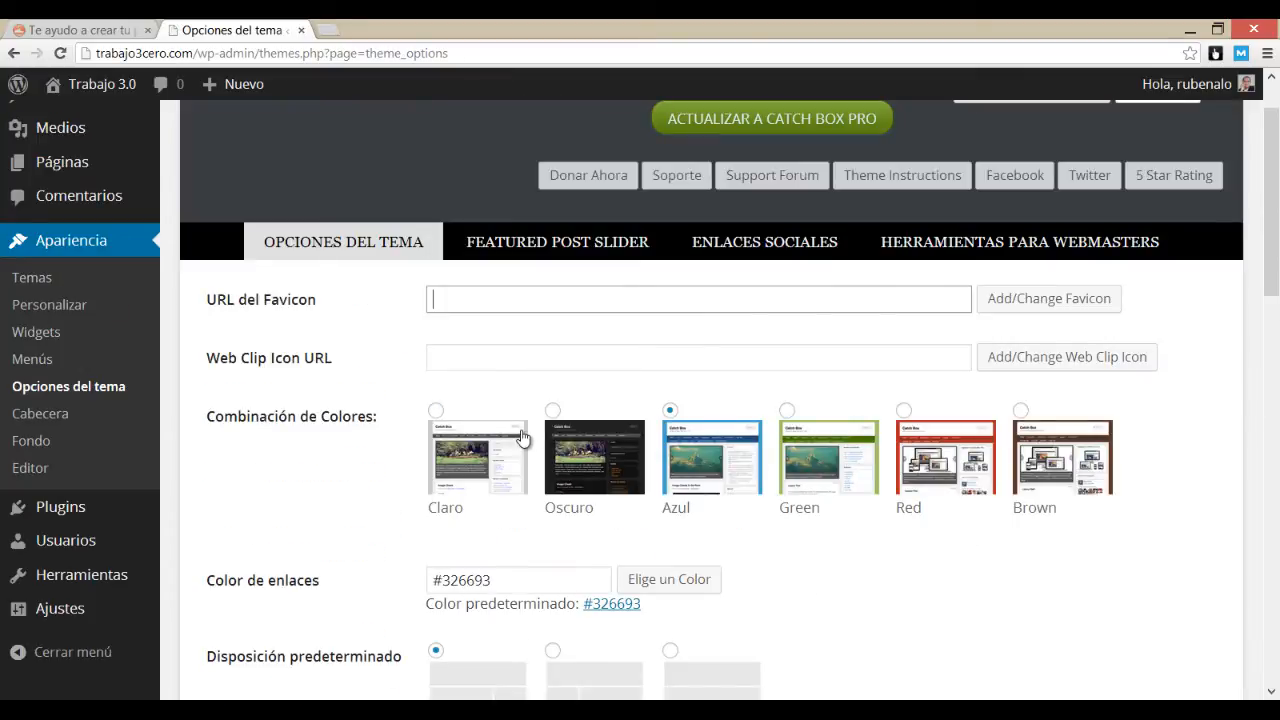
scroll(521, 437, up, 1)
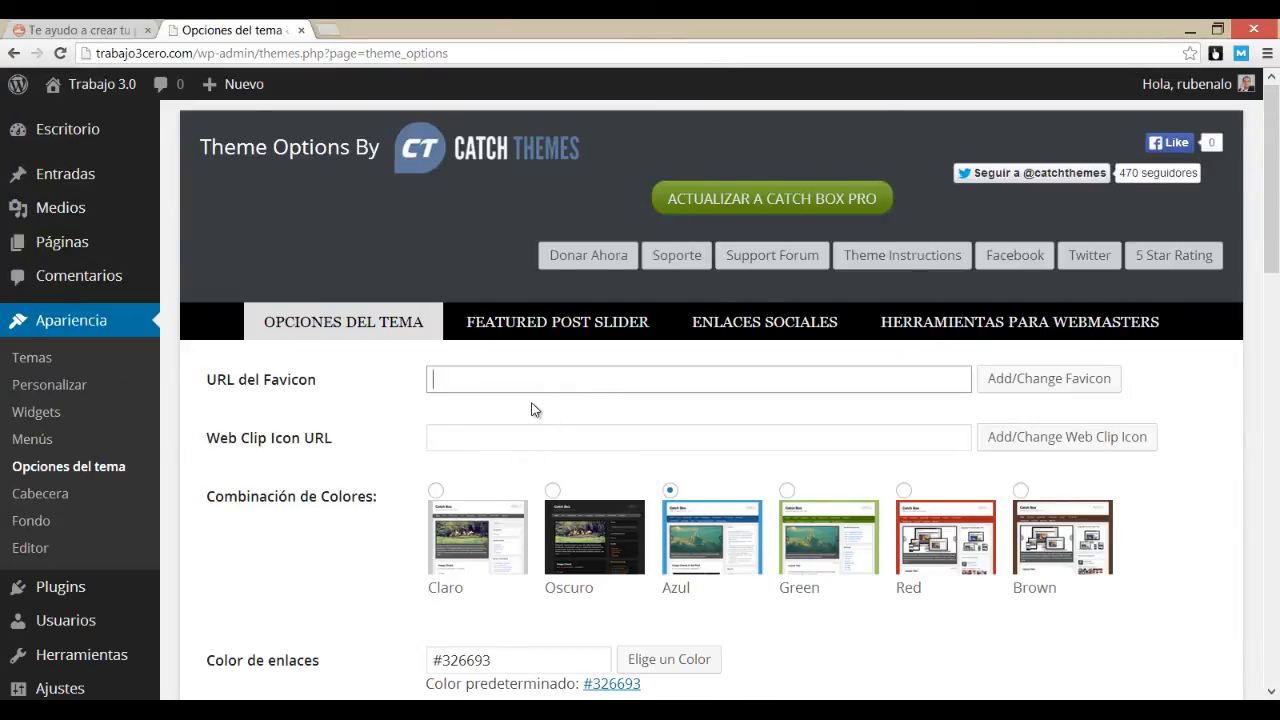
- Examine the Featured Post Slider options, including the number of slides and the featured post ID fields
click(516, 336)
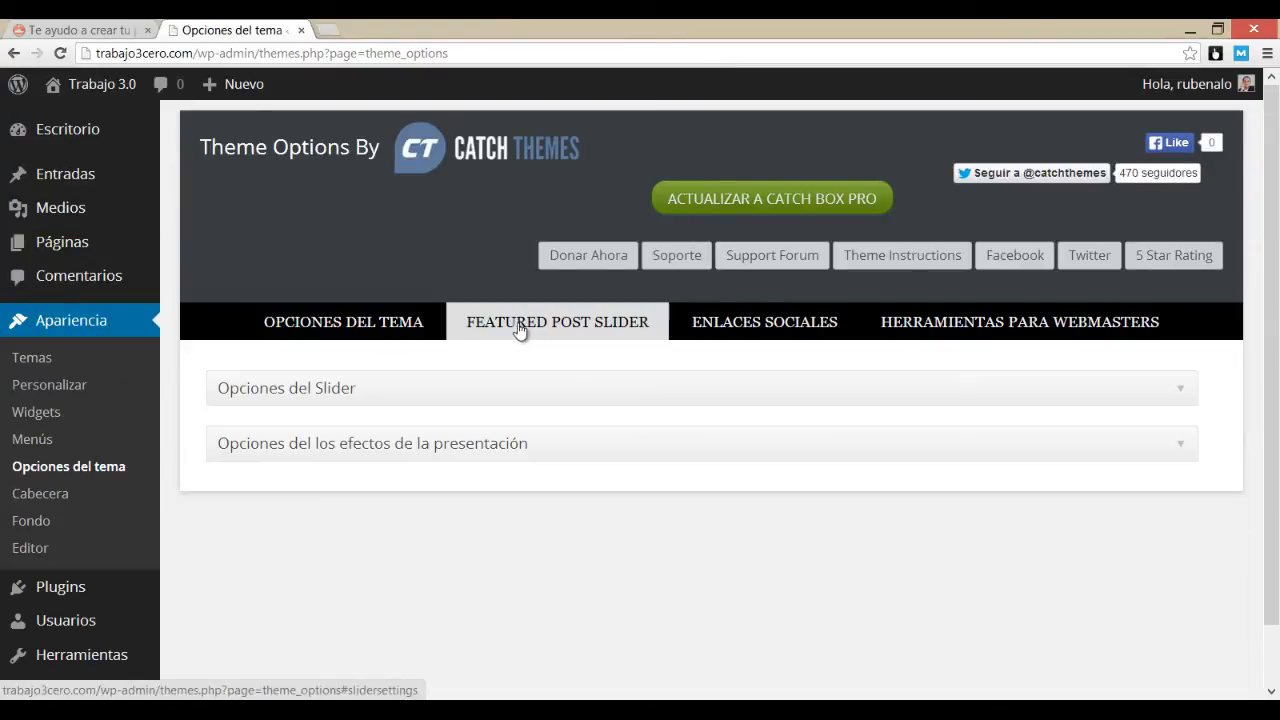
click(525, 390)
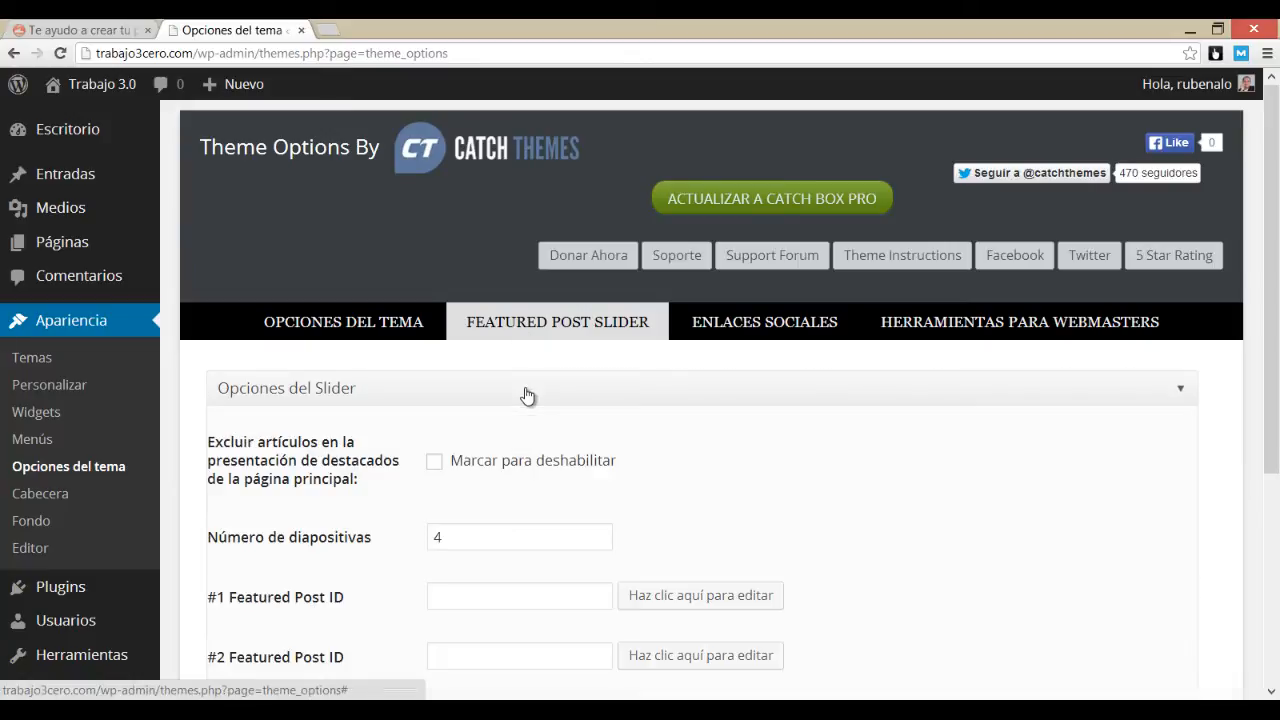
scroll(410, 423, down, 1)
scroll(414, 409, down, 1)
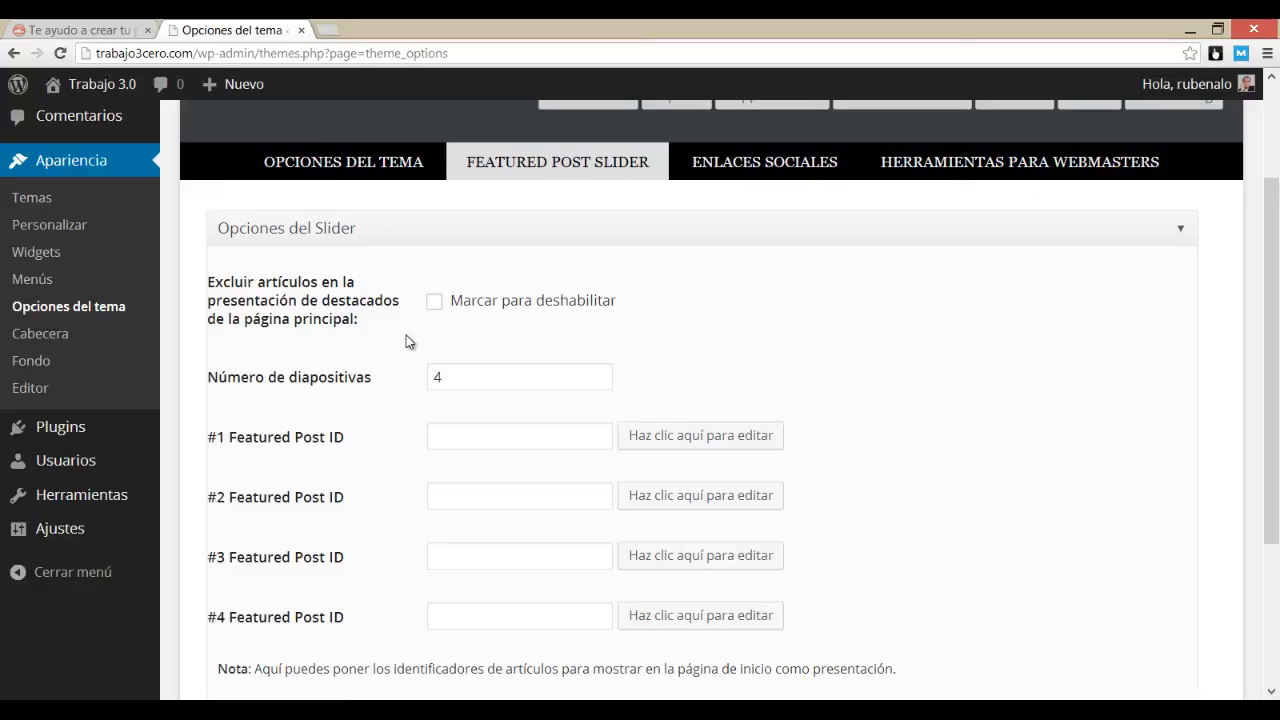
scroll(406, 341, up, 2)
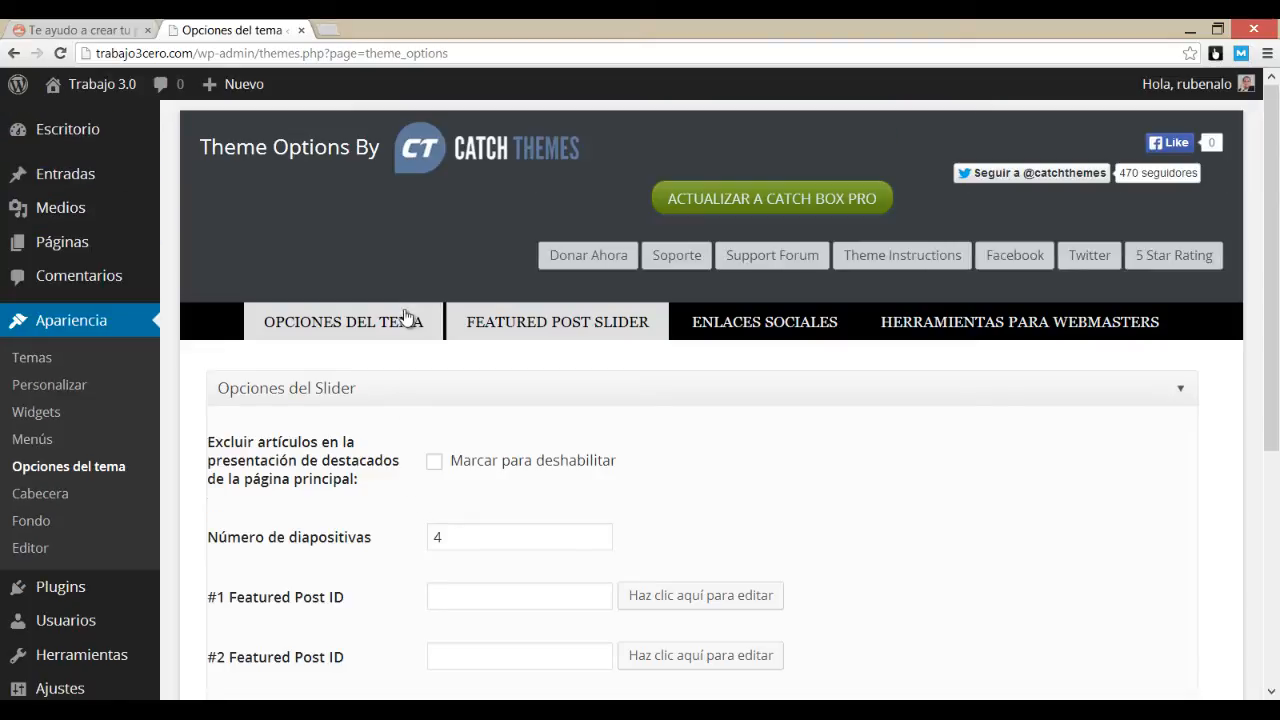
click(729, 337)
scroll(629, 330, down, 2)
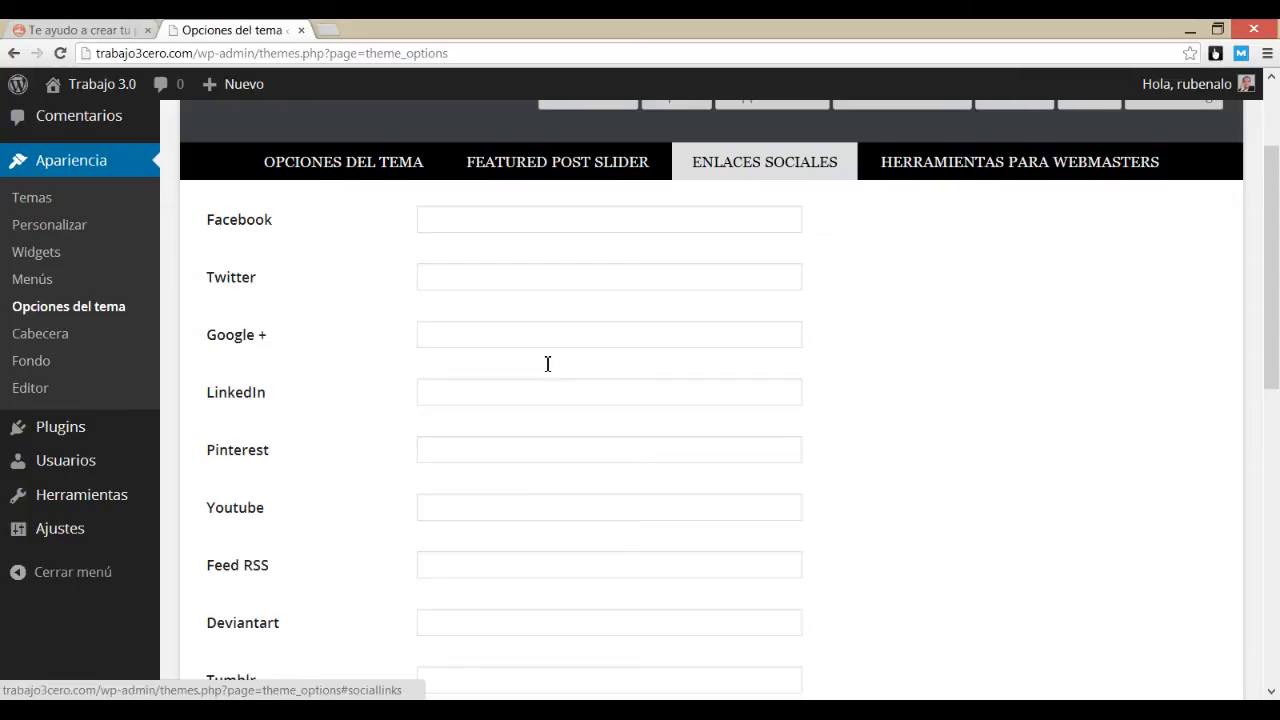
scroll(547, 364, down, 1)
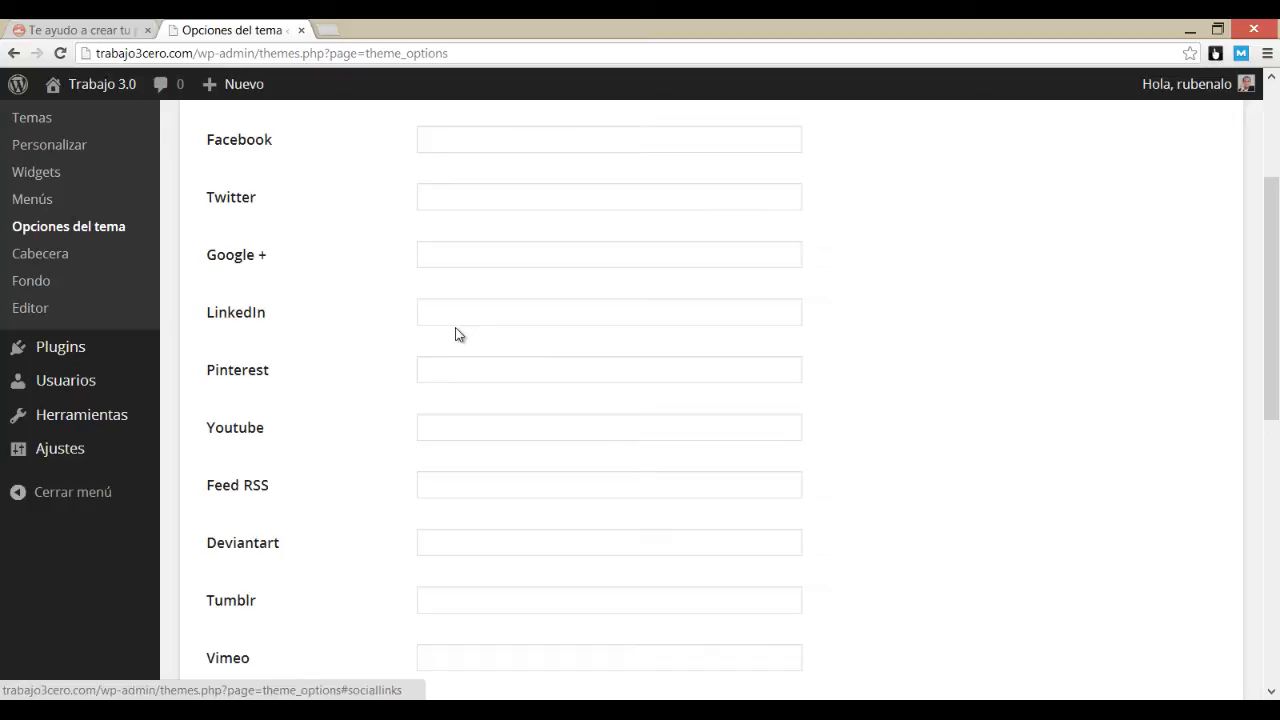
click(475, 202)
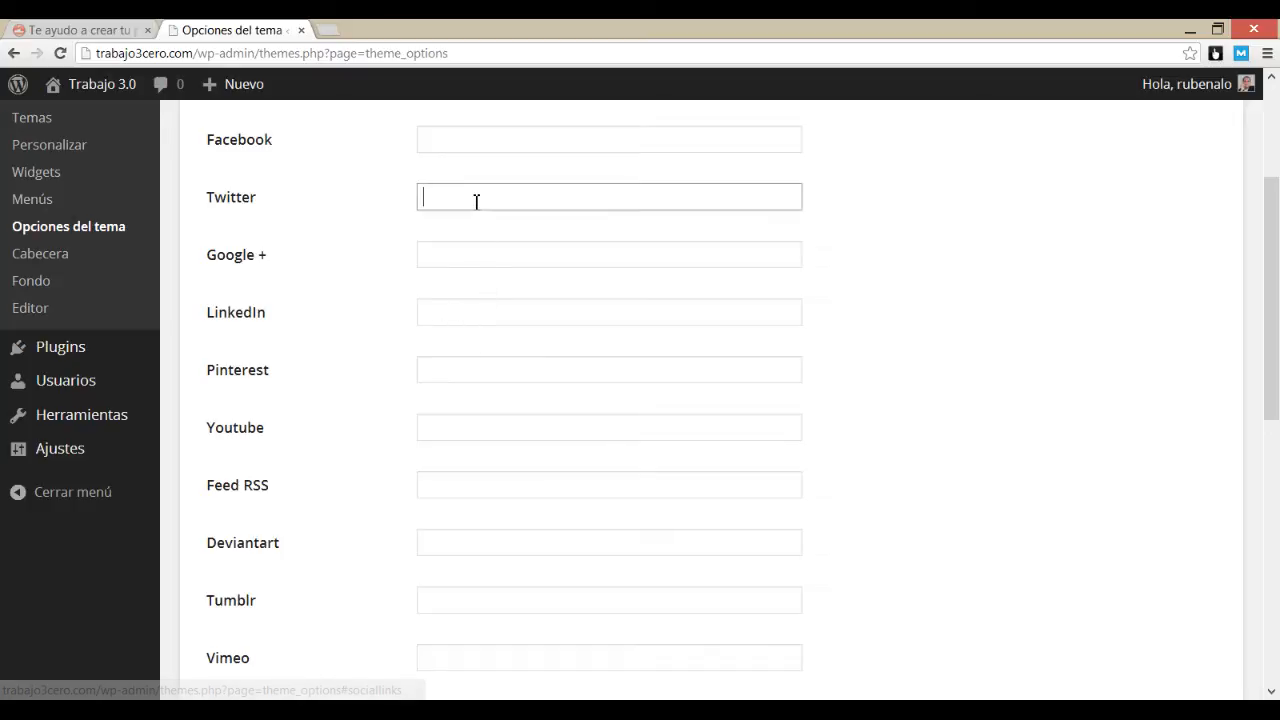
text(t)
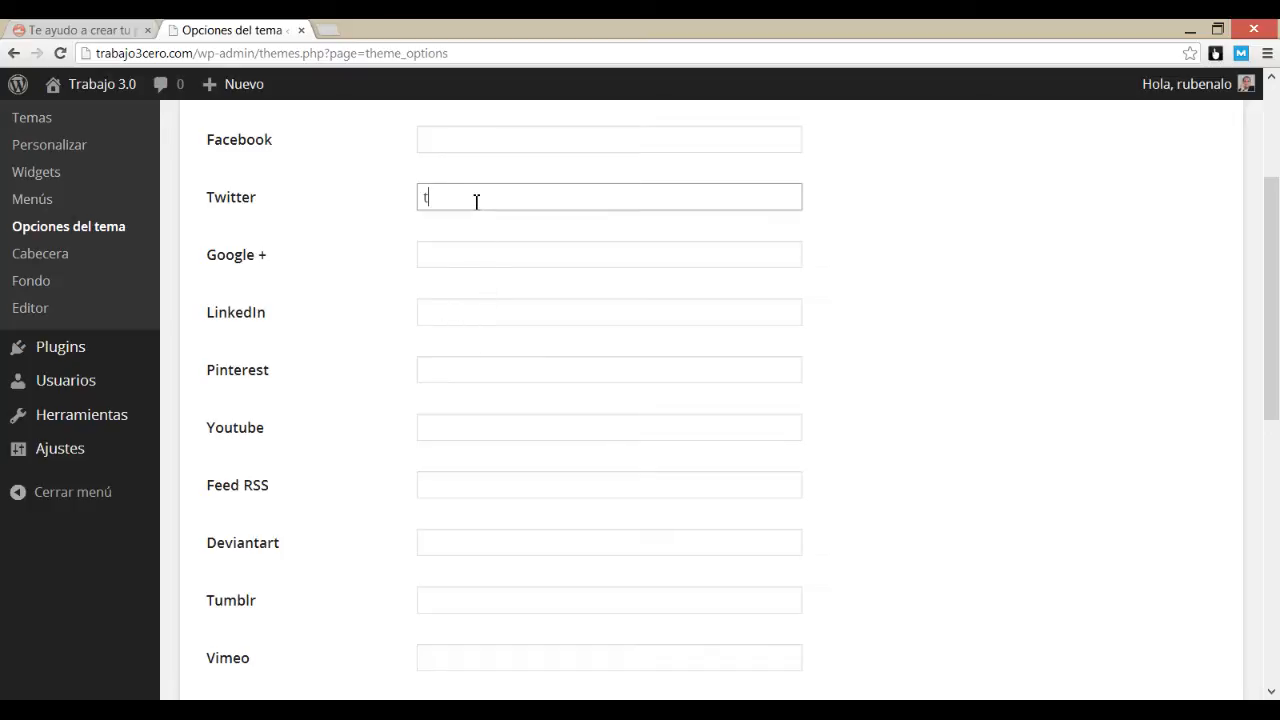
text(witter.com/rubenalonsoes)
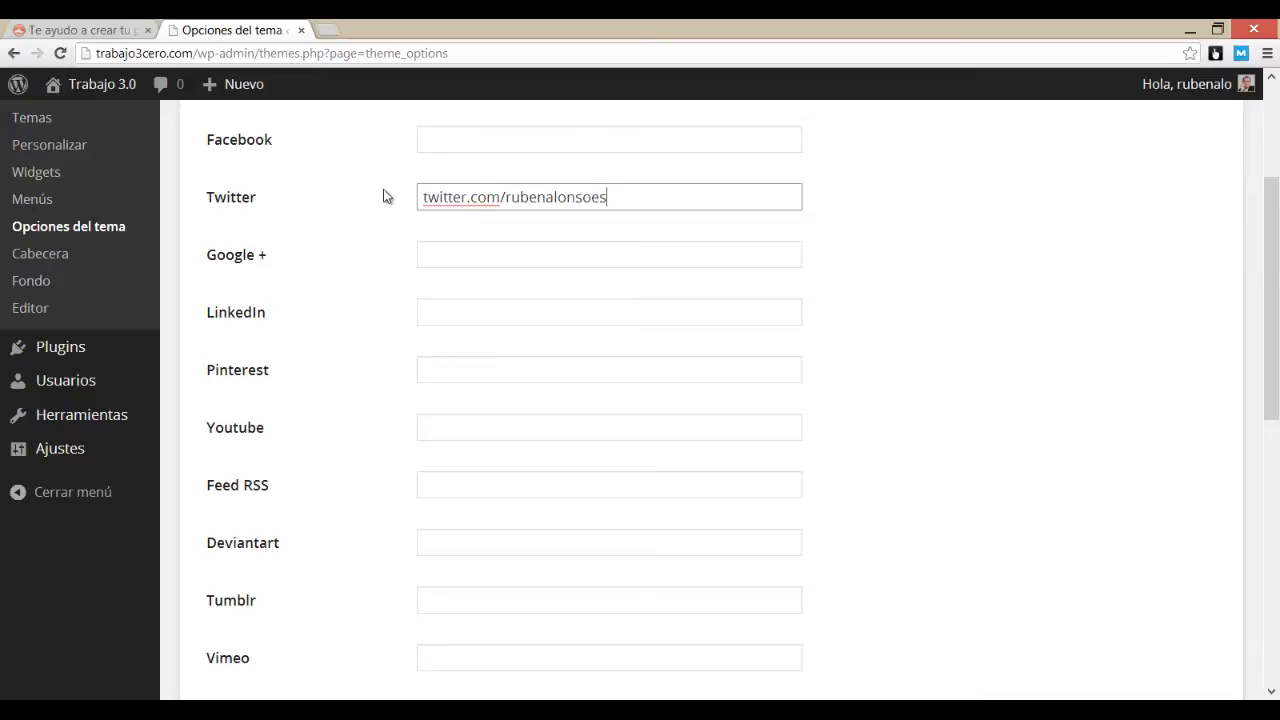
click(424, 196)
text(http:)
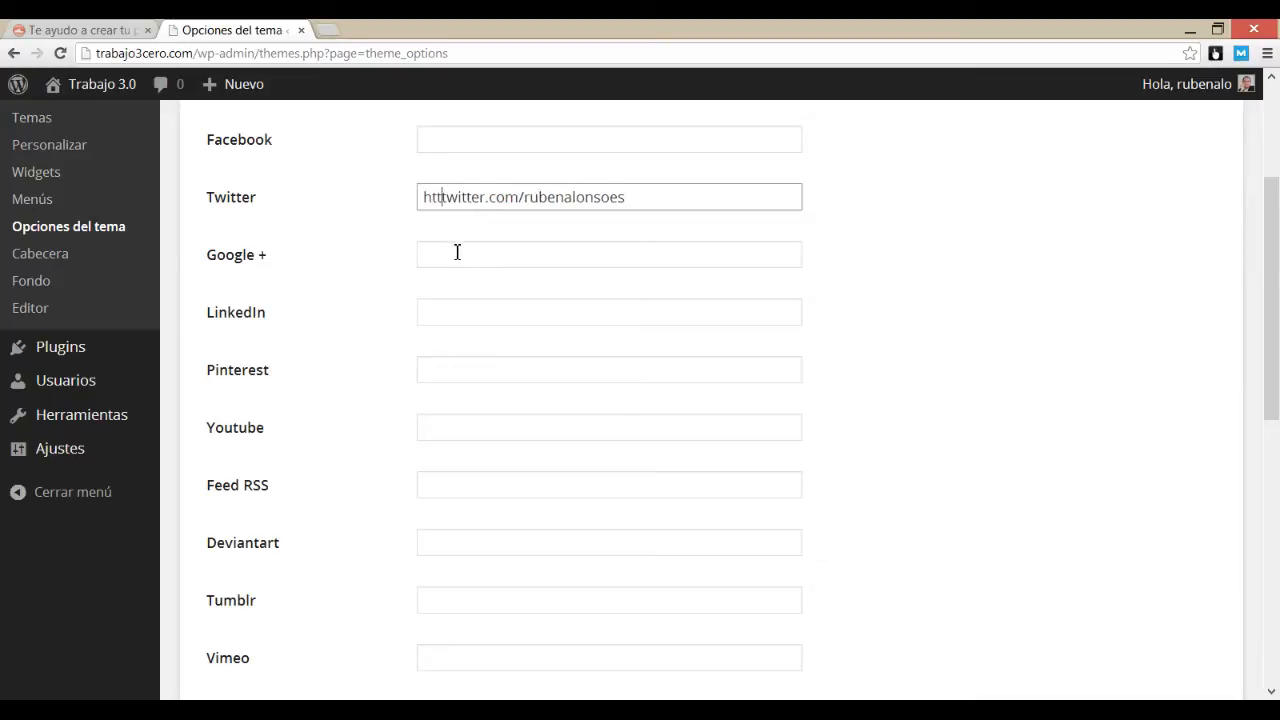
text(//)
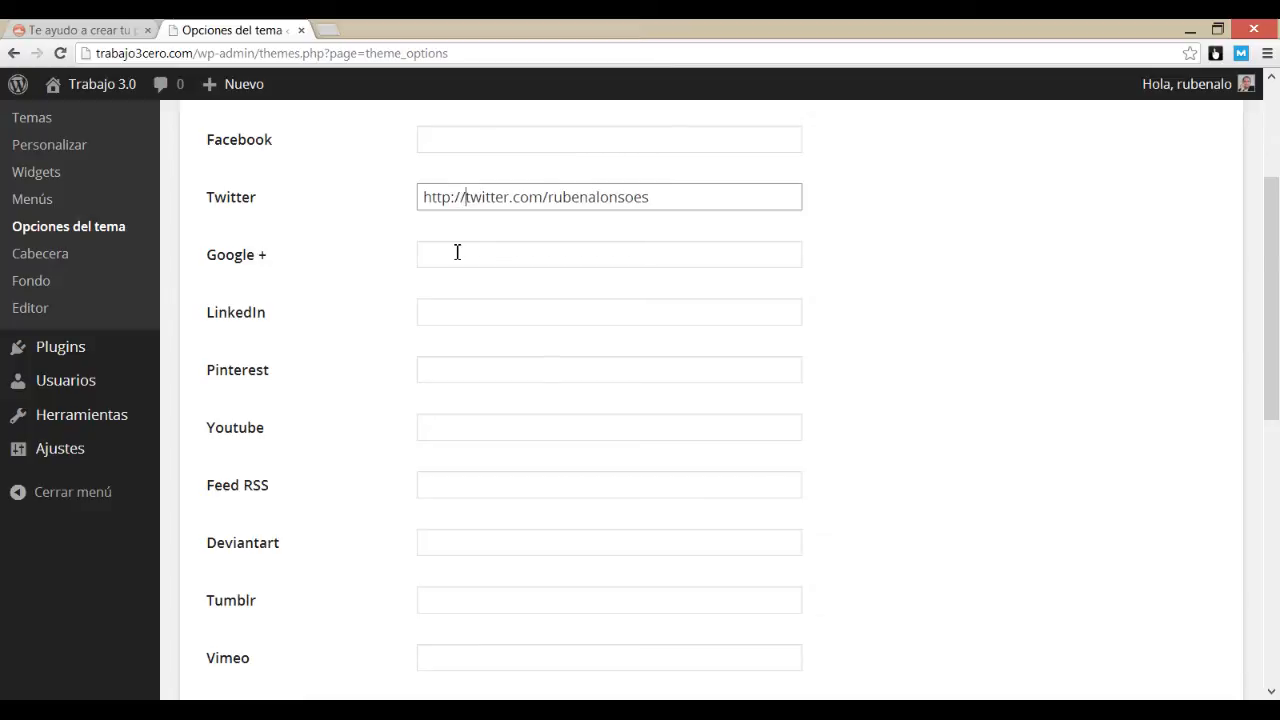
- Save the social links settings of the theme
scroll(377, 346, down, 4)
scroll(377, 346, down, 3)
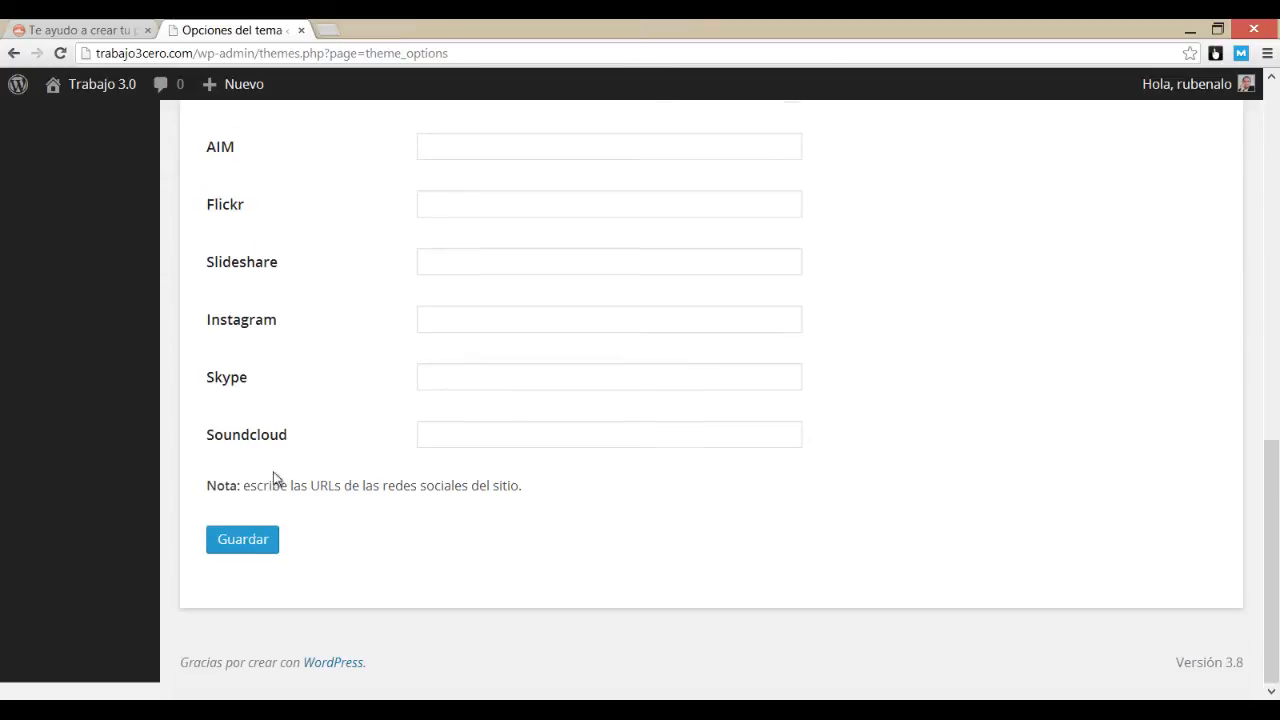
click(243, 545)
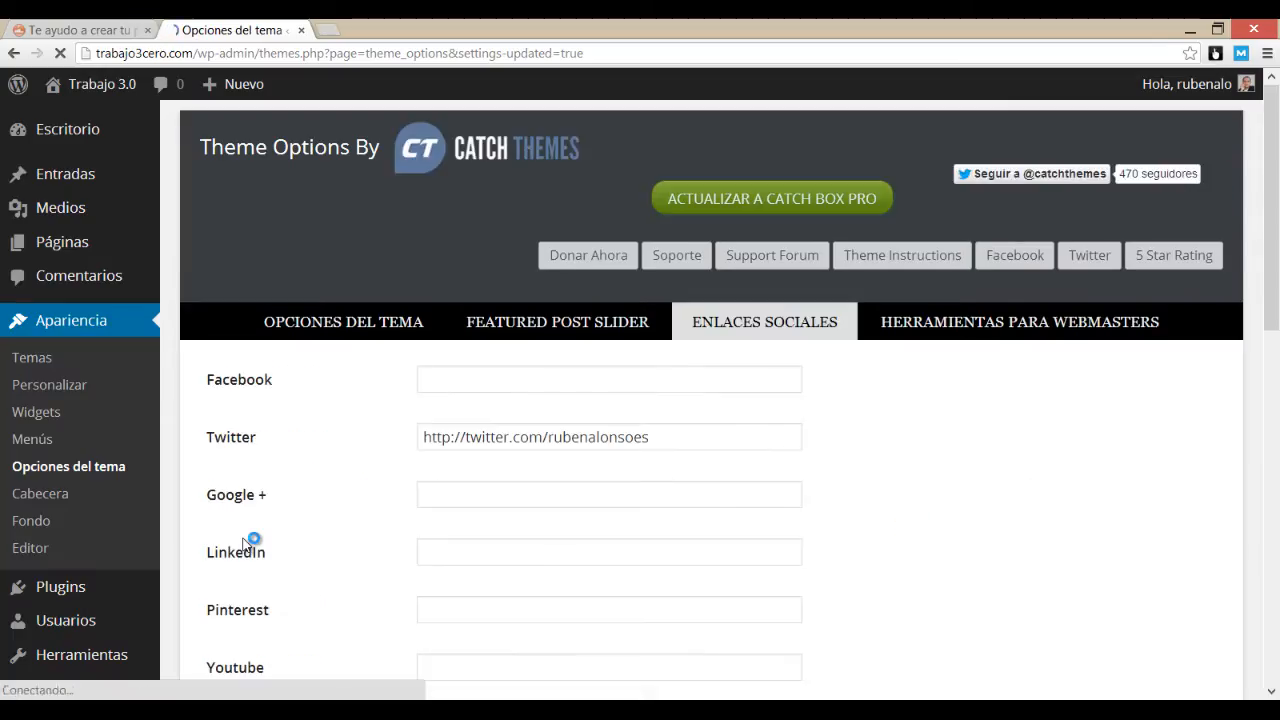
scroll(552, 448, down, 6)
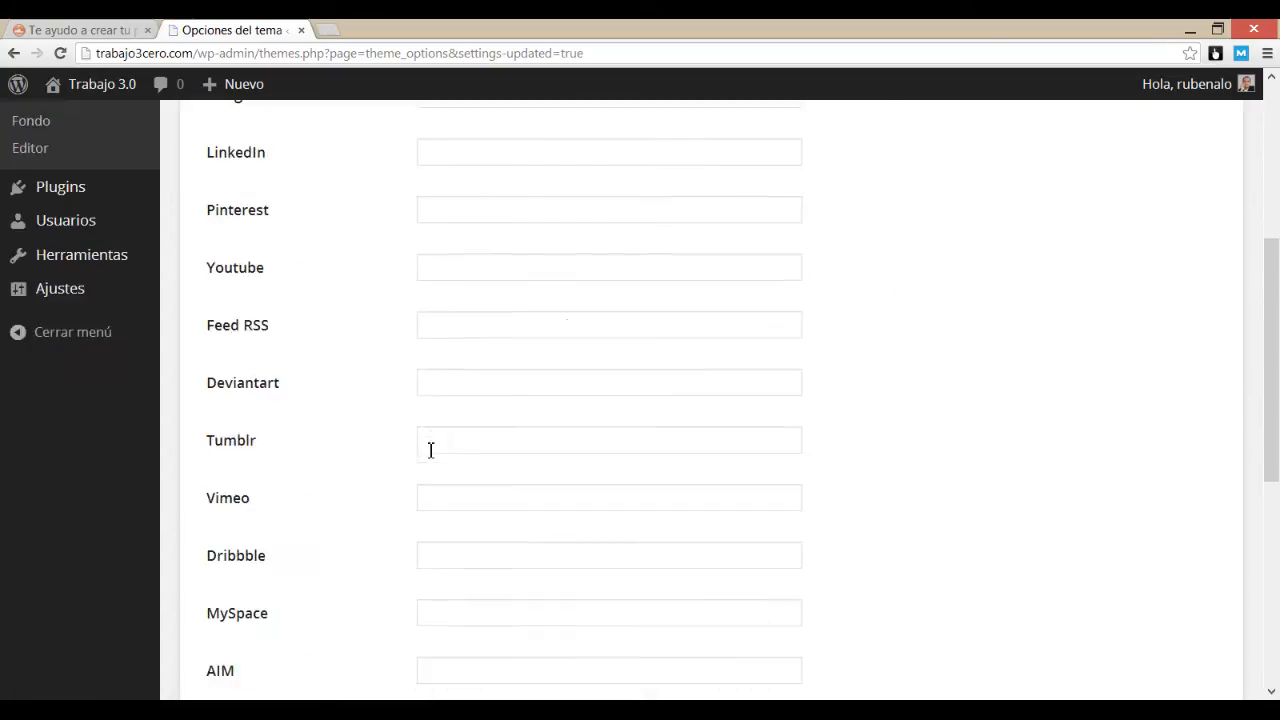
scroll(429, 449, up, 6)
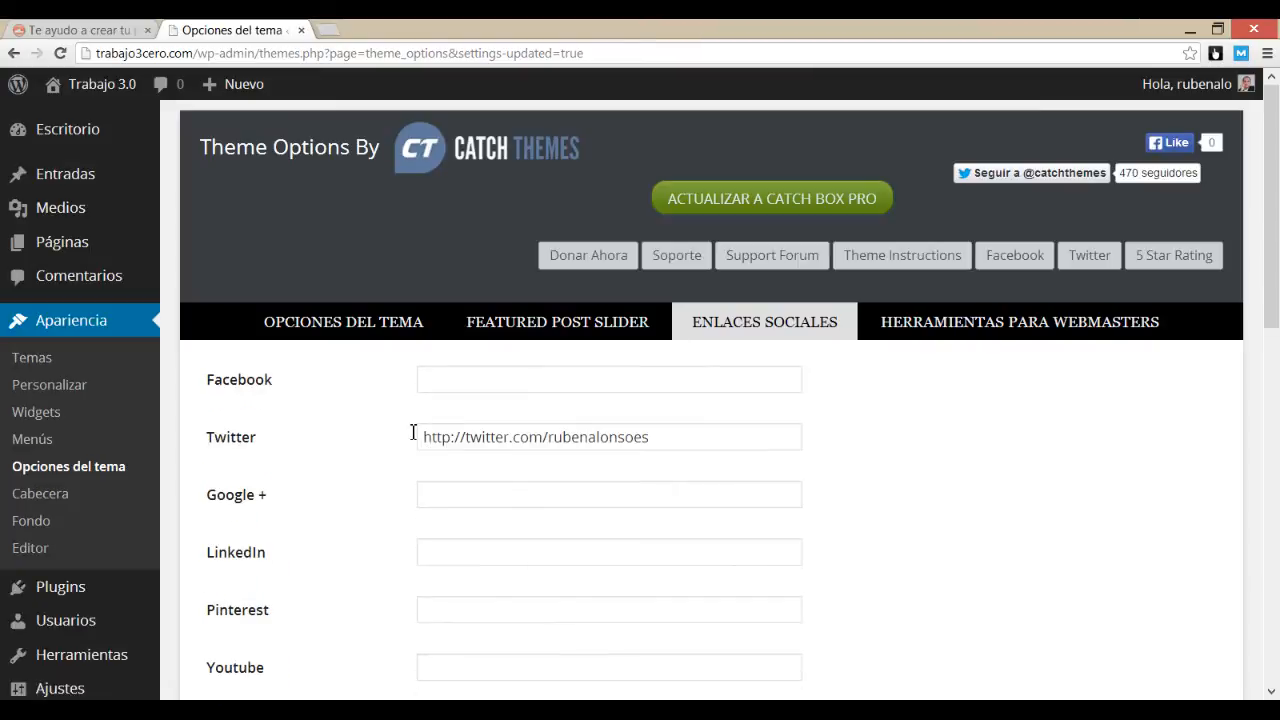
- Open the blog in a new tab, test the Twitter icon in its footer, and close the opened Twitter profile
right_click(97, 114)
click(118, 130)
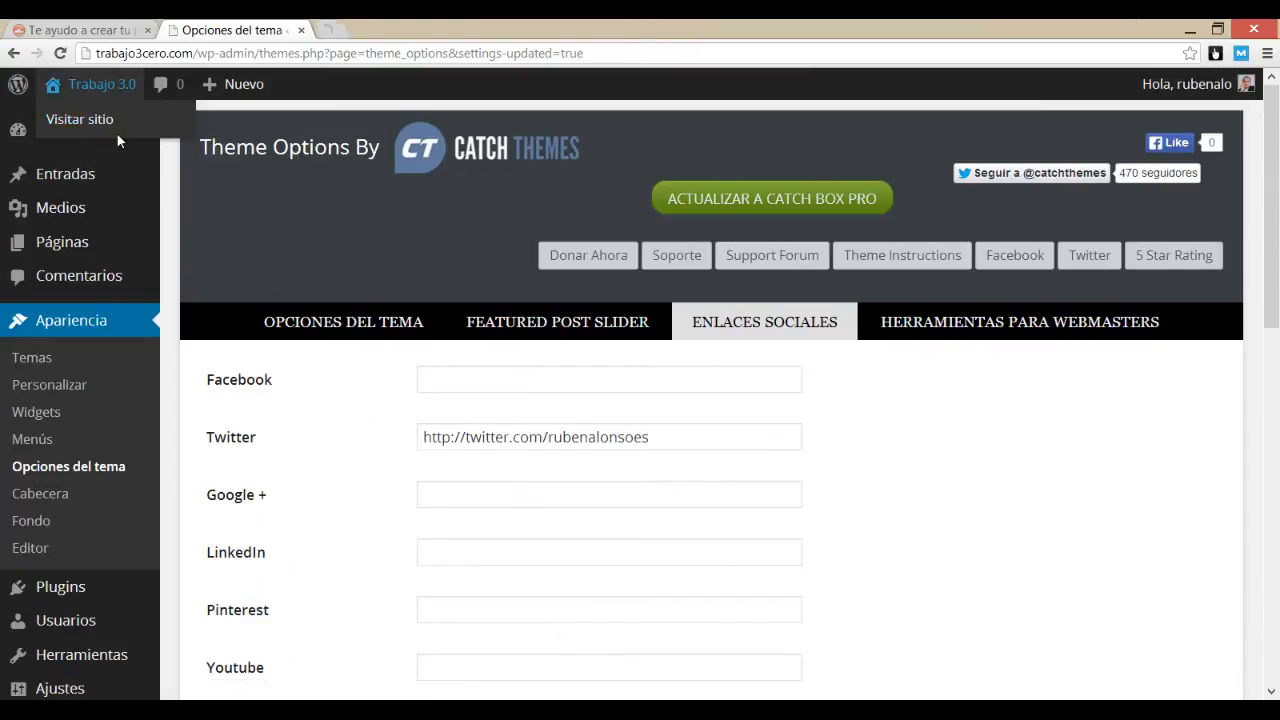
click(383, 29)
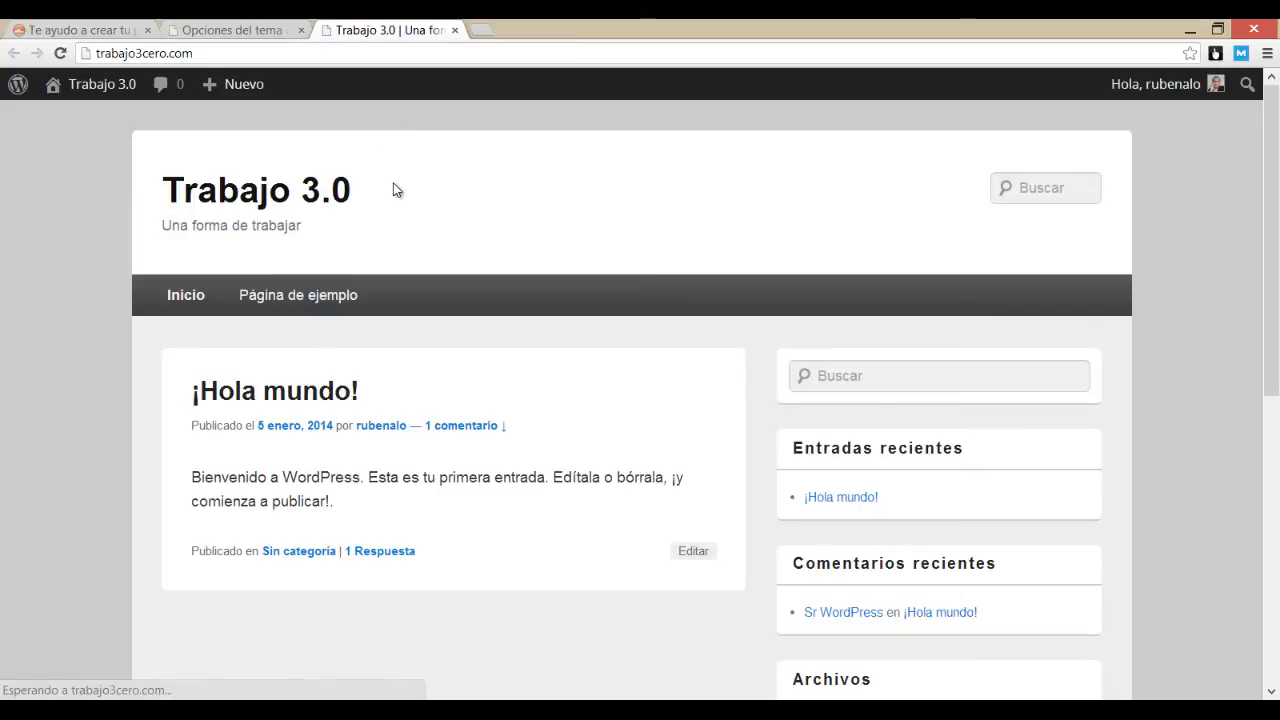
scroll(604, 300, down, 6)
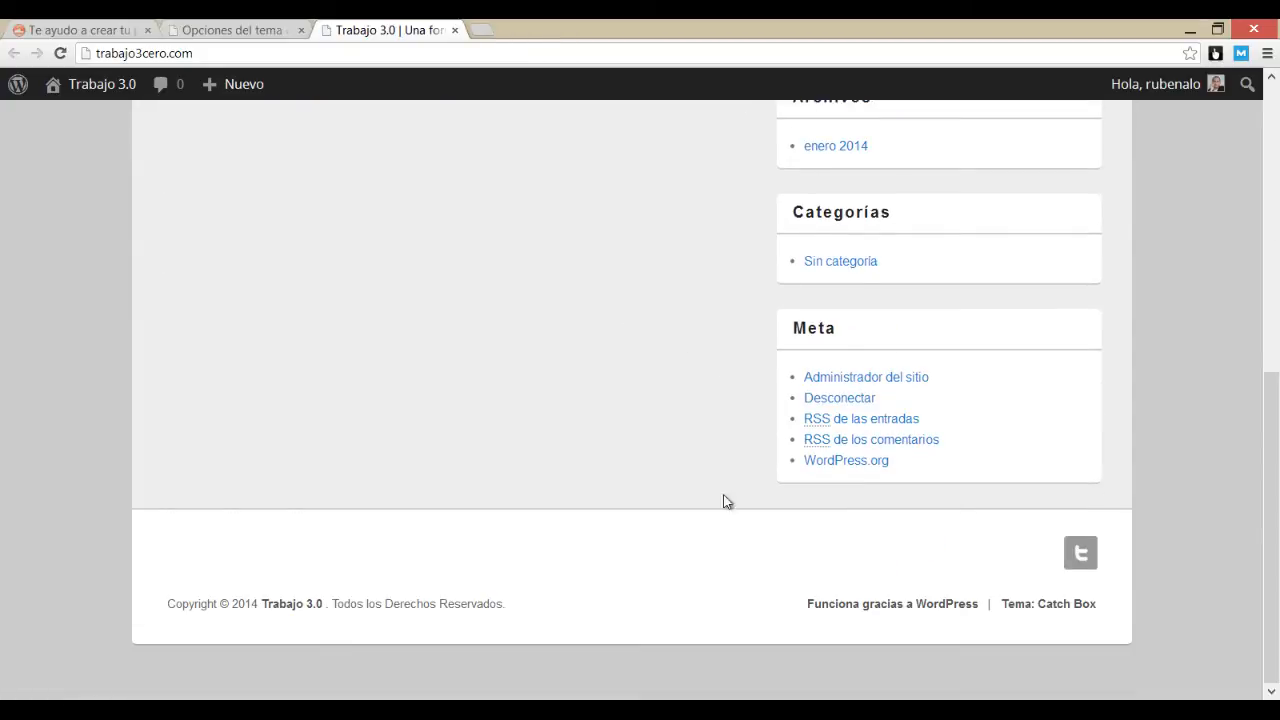
click(1084, 565)
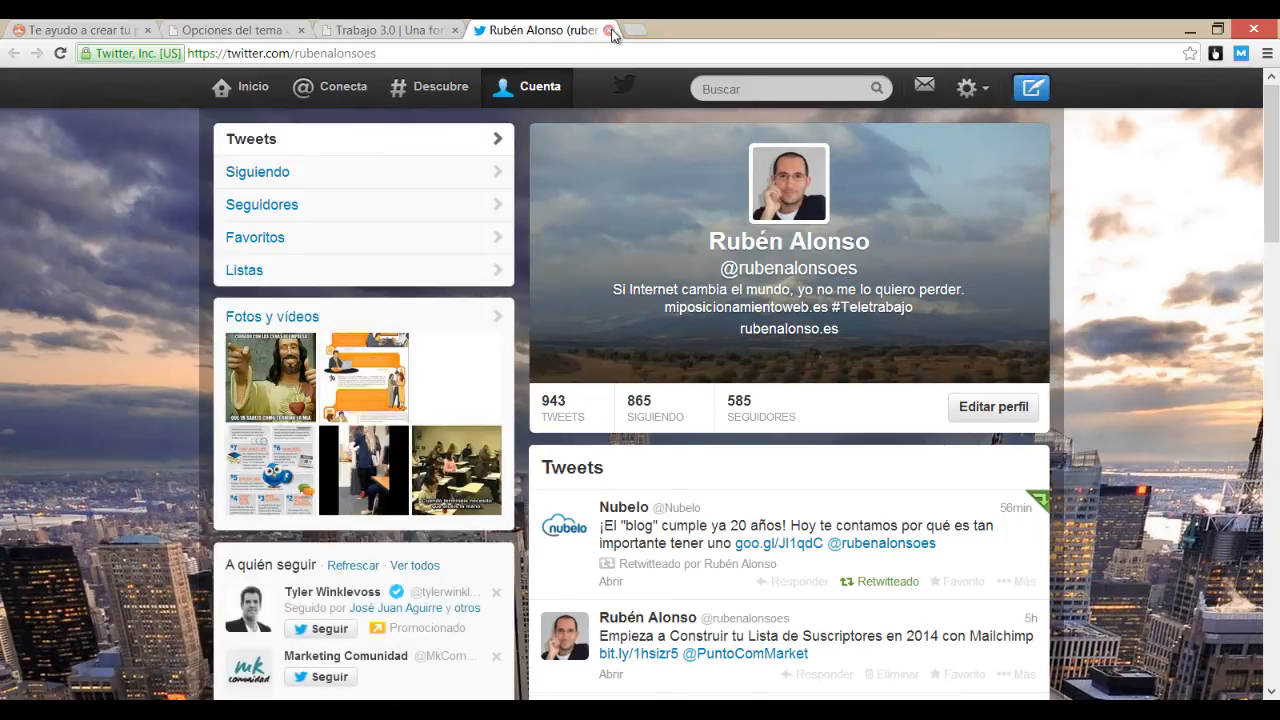
click(608, 31)
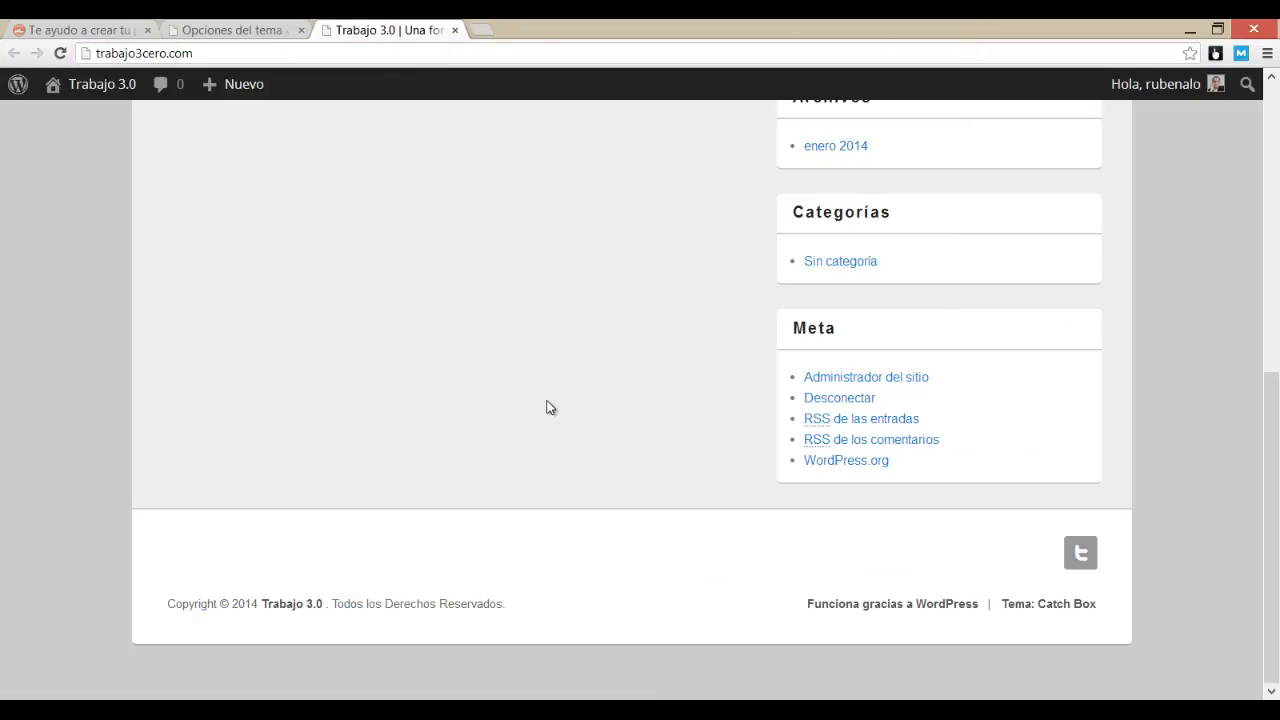
- Return from the blog to the Catch Box theme options and view its webmaster tools section
scroll(523, 509, up, 10)
scroll(546, 481, up, 1)
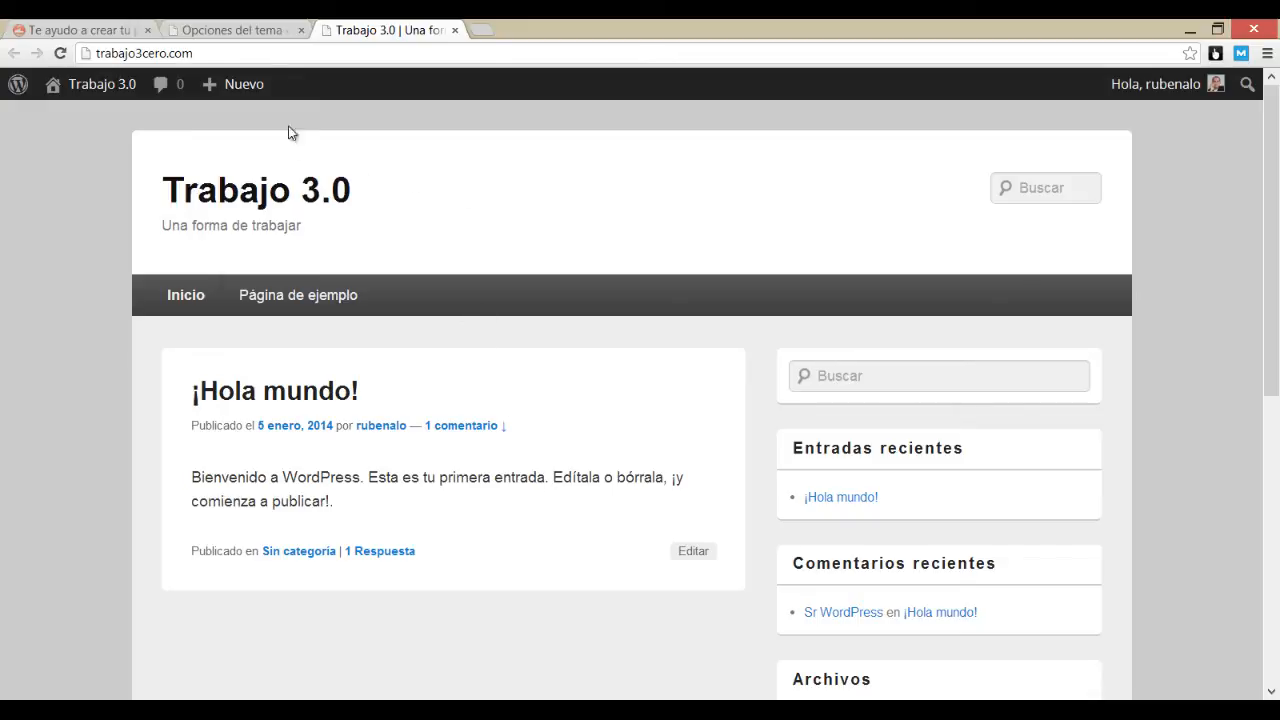
click(243, 27)
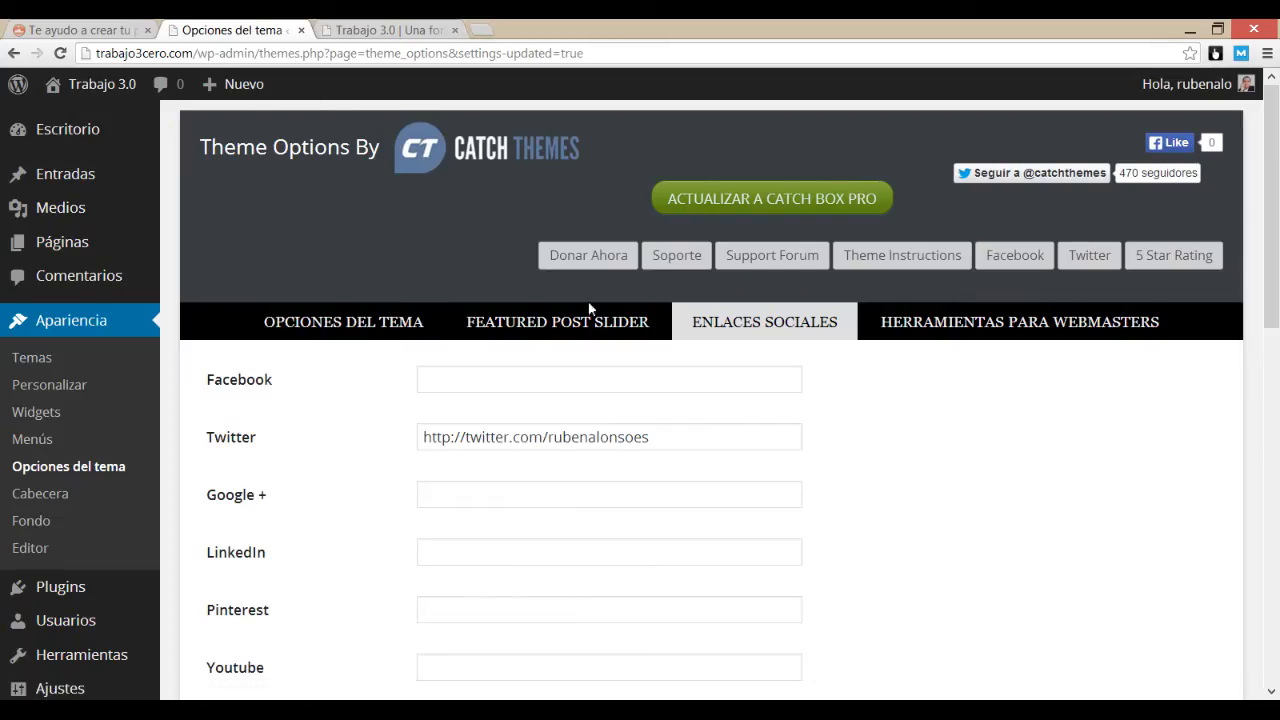
click(1024, 340)
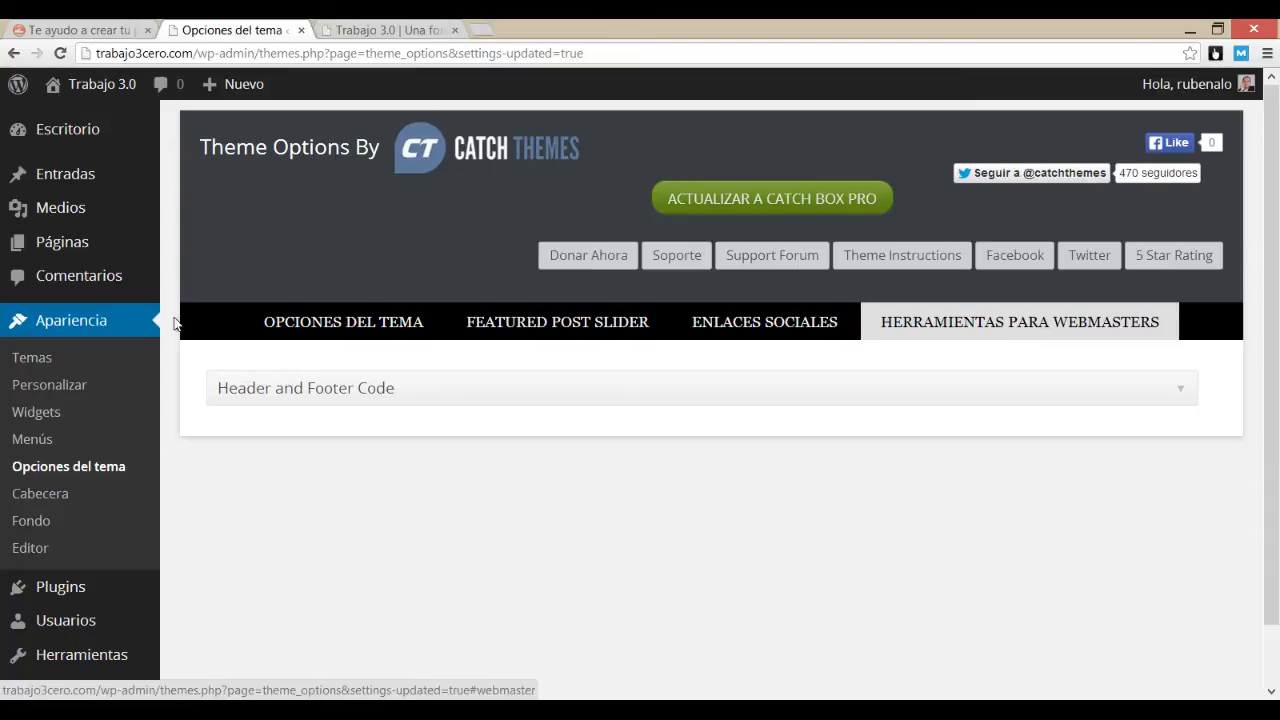
- Activate the installed Twenty Fourteen theme and reload the blog to view its new design
click(87, 370)
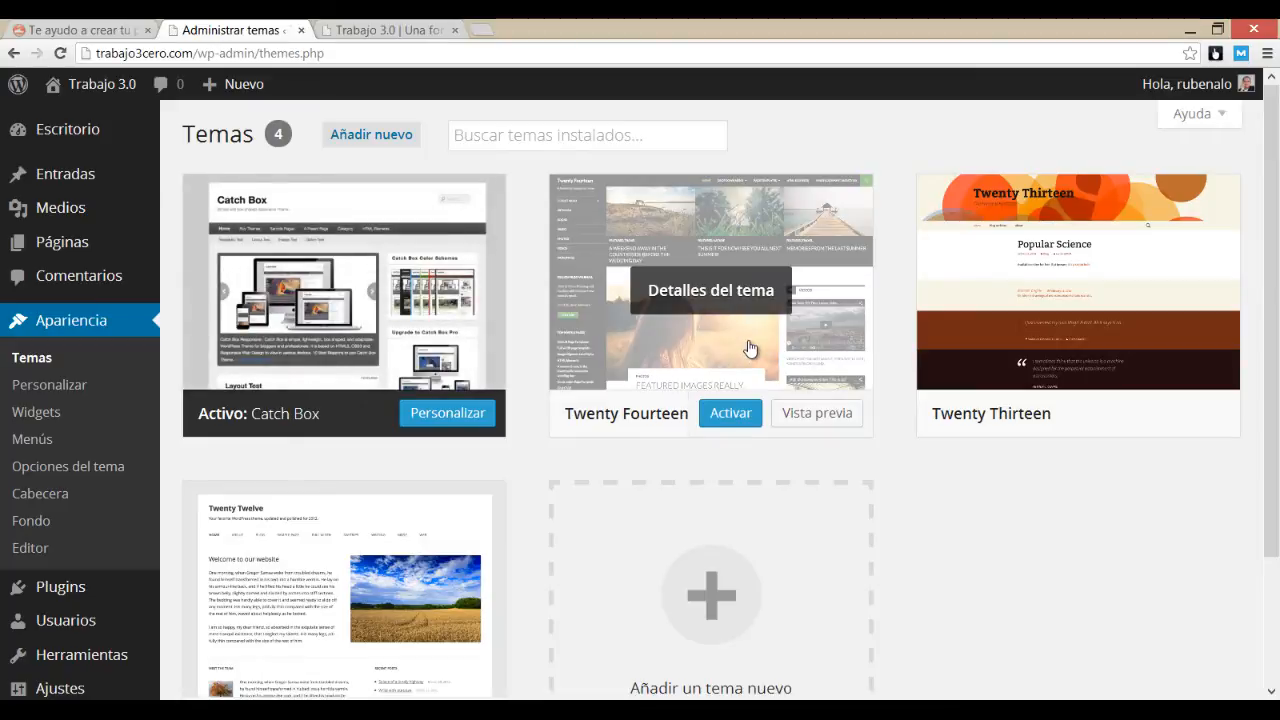
click(718, 420)
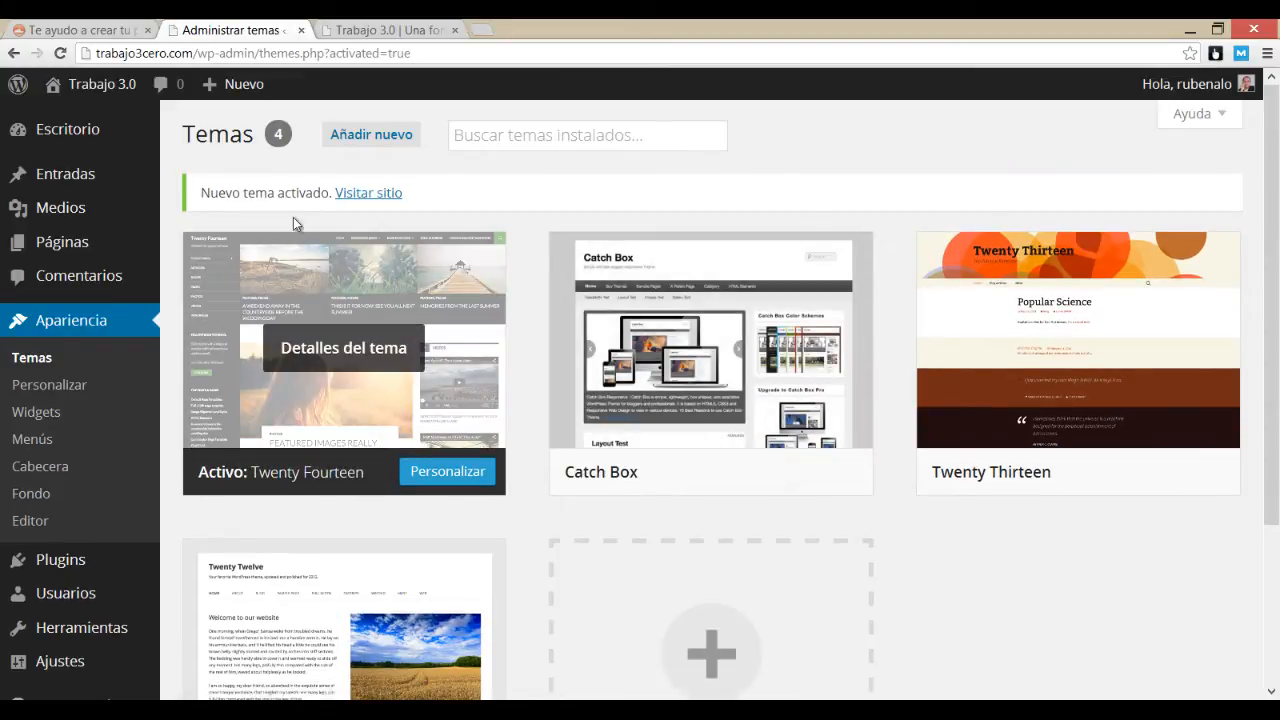
click(361, 29)
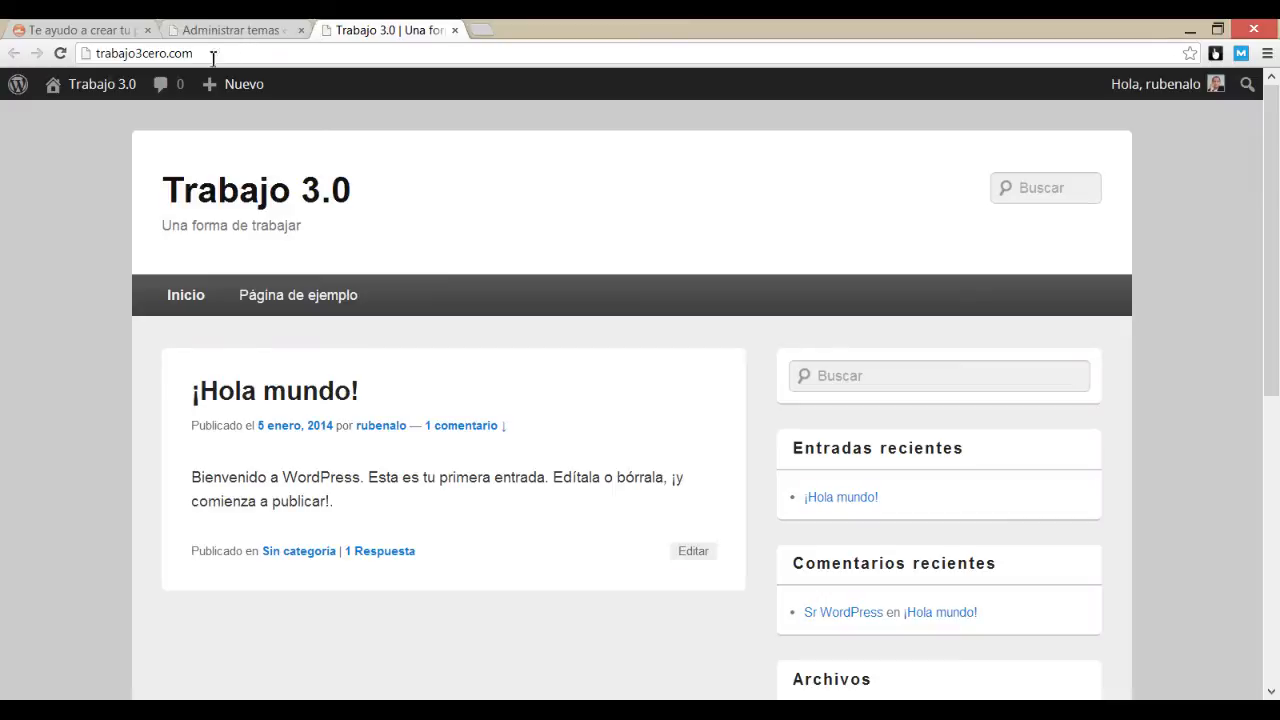
click(62, 53)
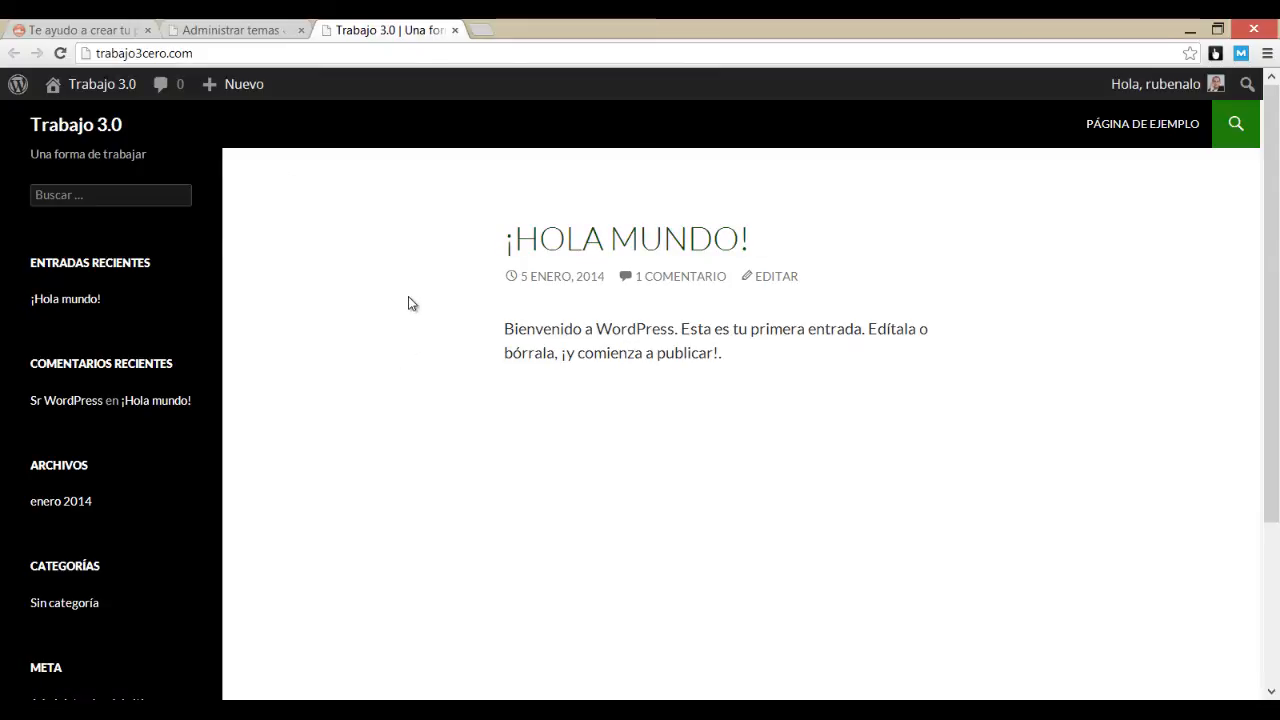
- Review the custom header and custom background options of the active theme, comparing the header with the live blog
click(244, 28)
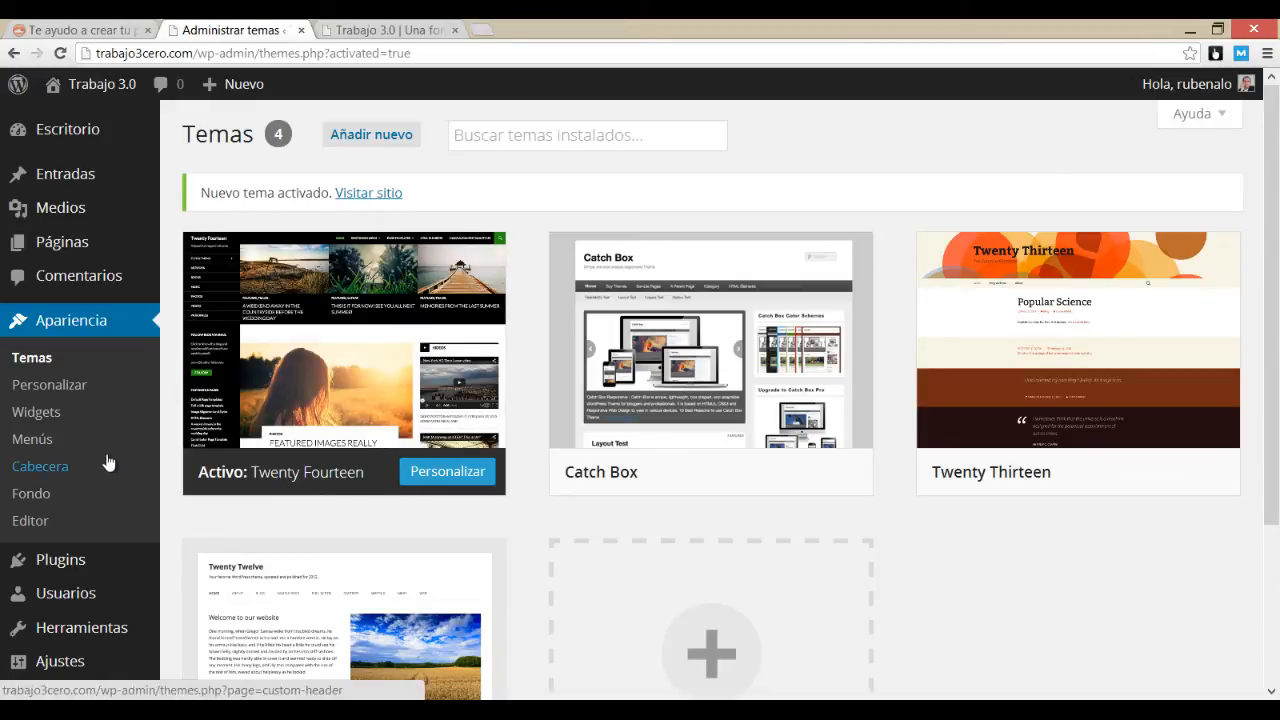
click(70, 467)
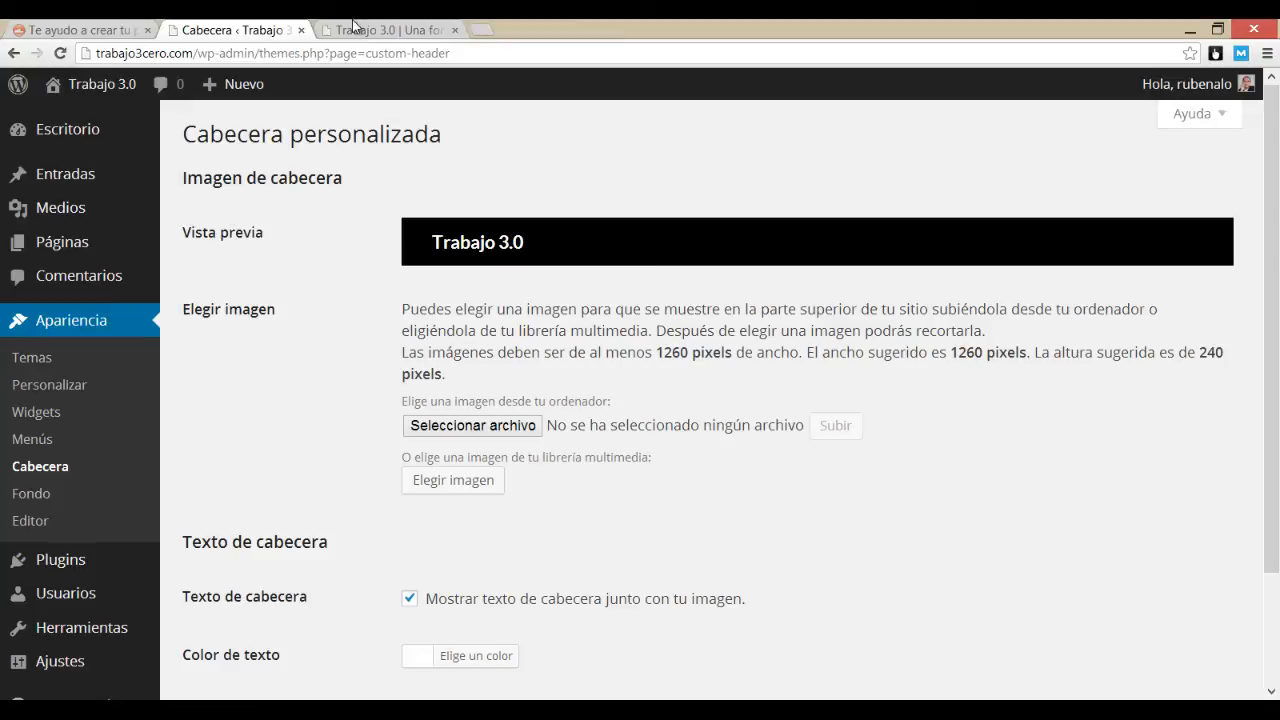
click(355, 27)
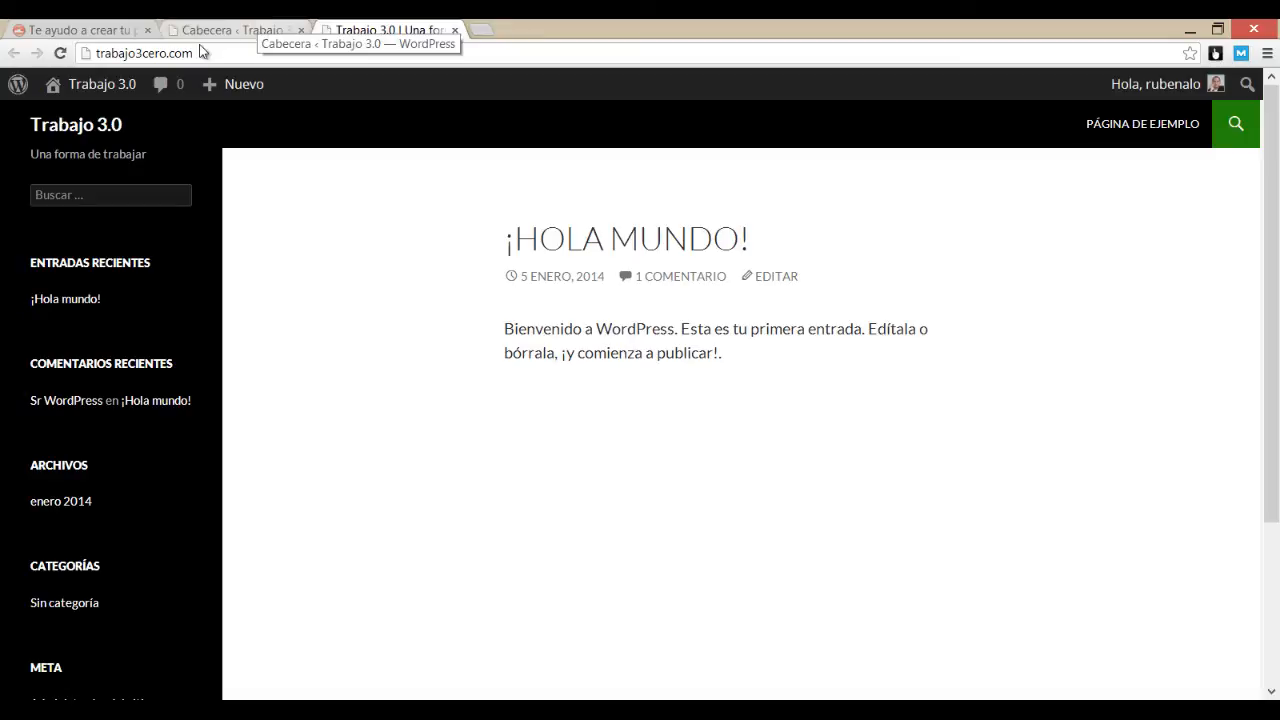
click(276, 29)
scroll(430, 306, down, 3)
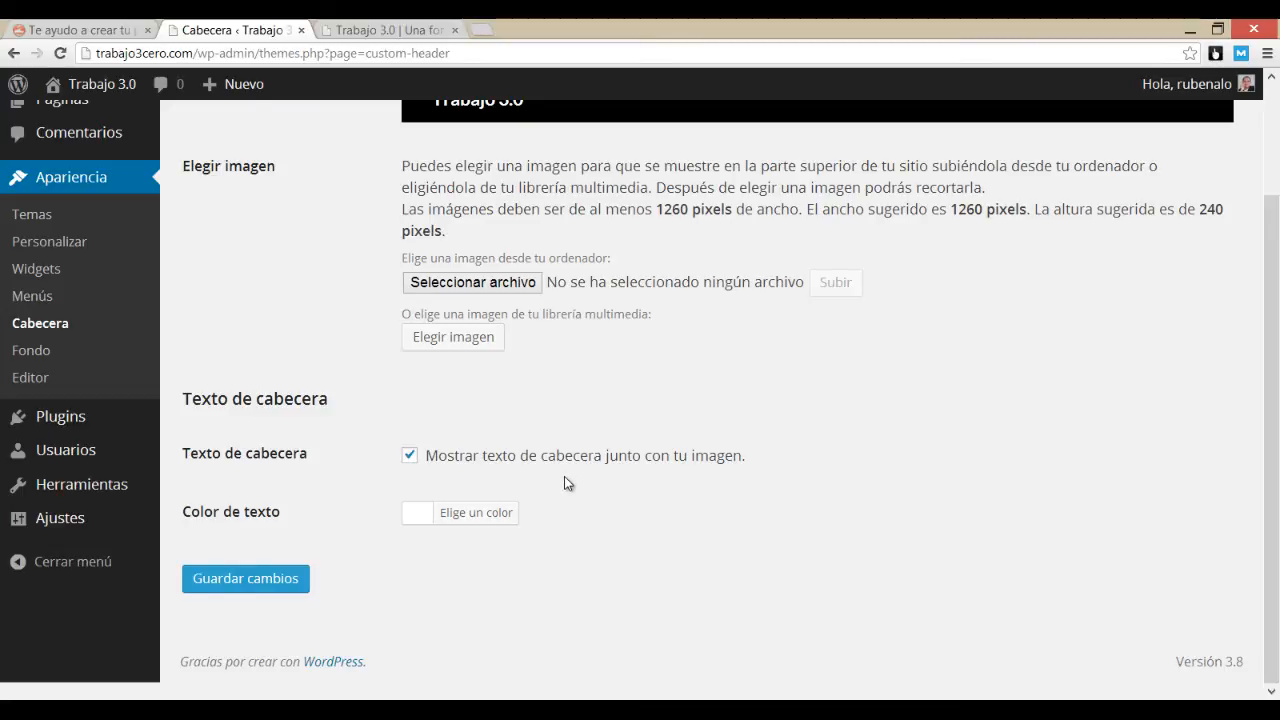
scroll(564, 476, up, 3)
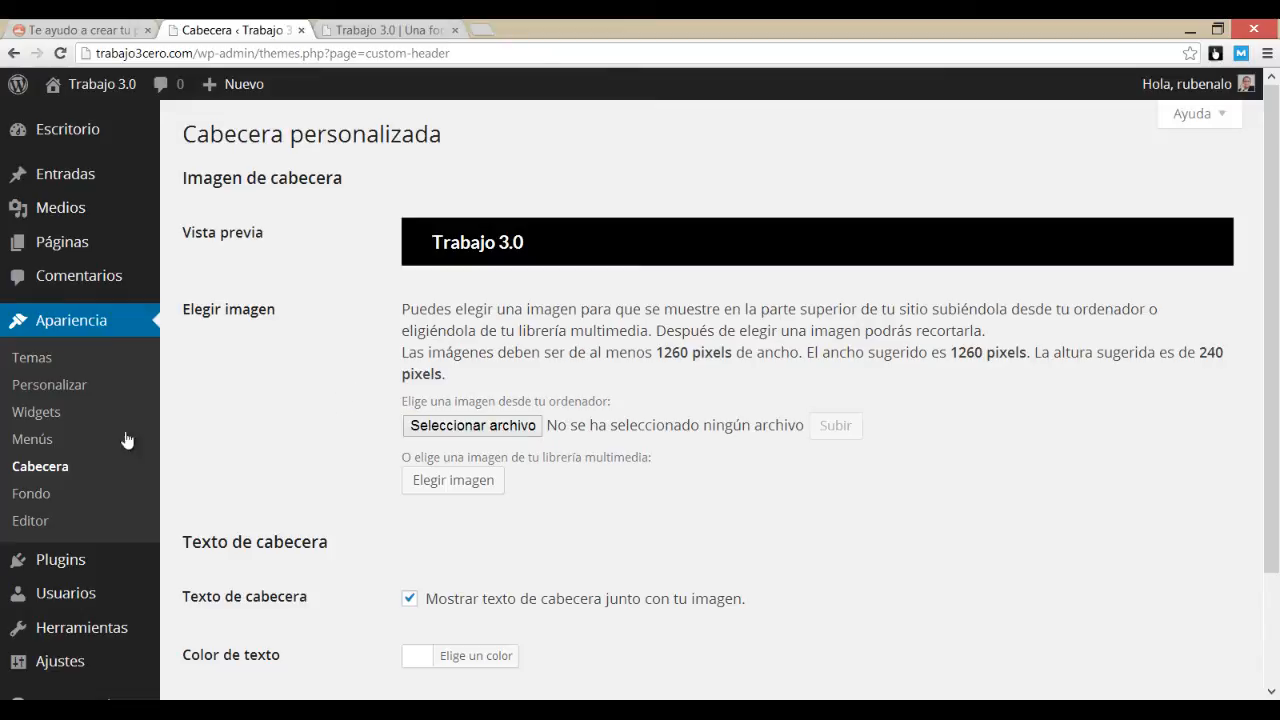
click(43, 496)
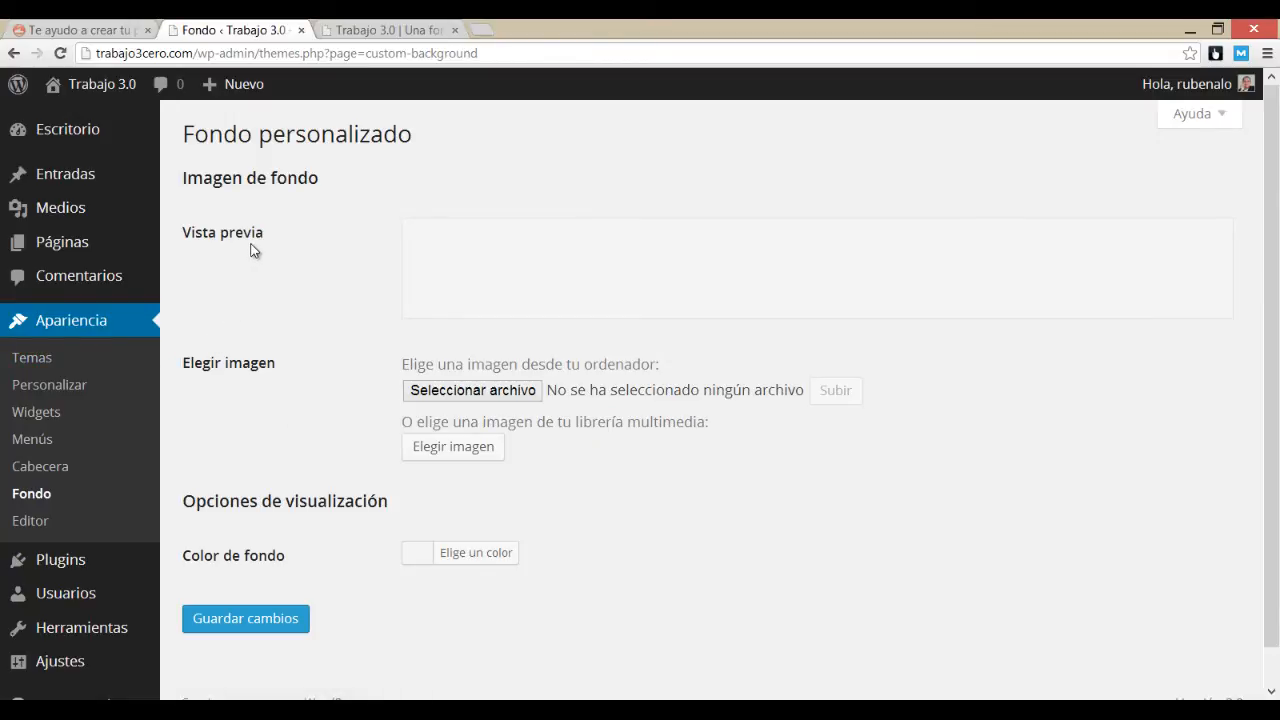
- Open the list of pages, check the blog's page menu, and start a new page
click(81, 257)
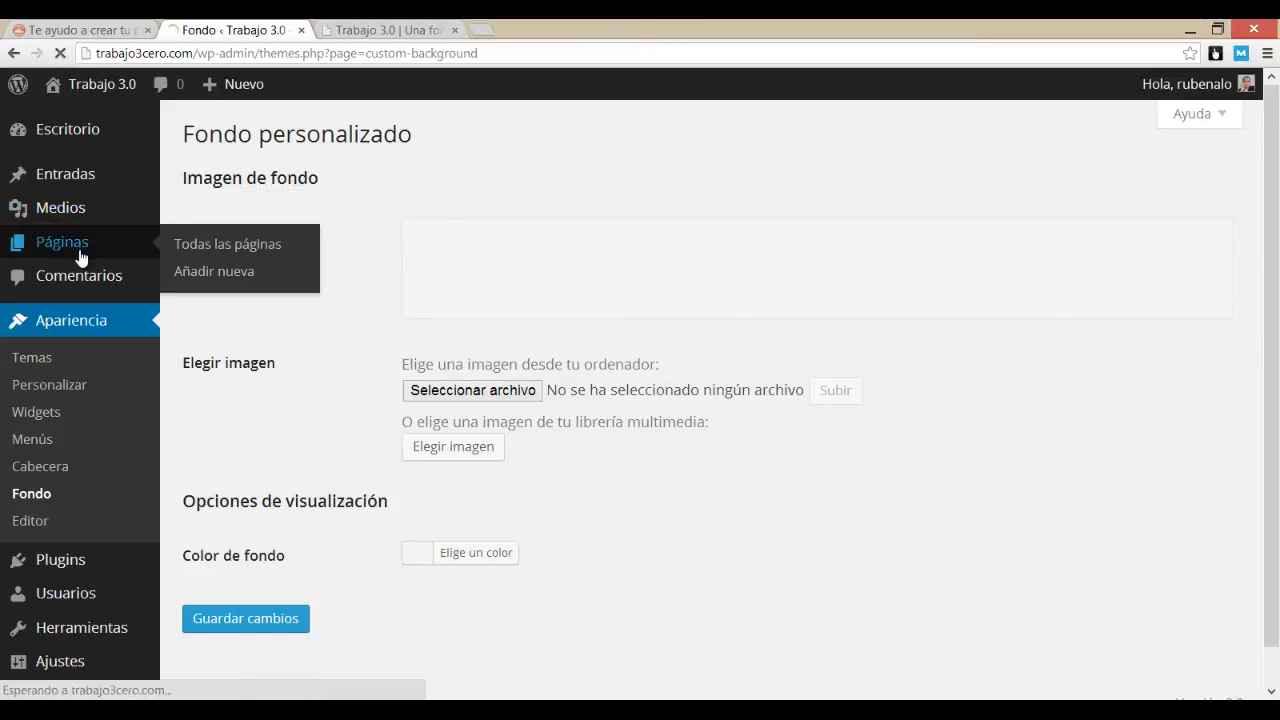
click(371, 28)
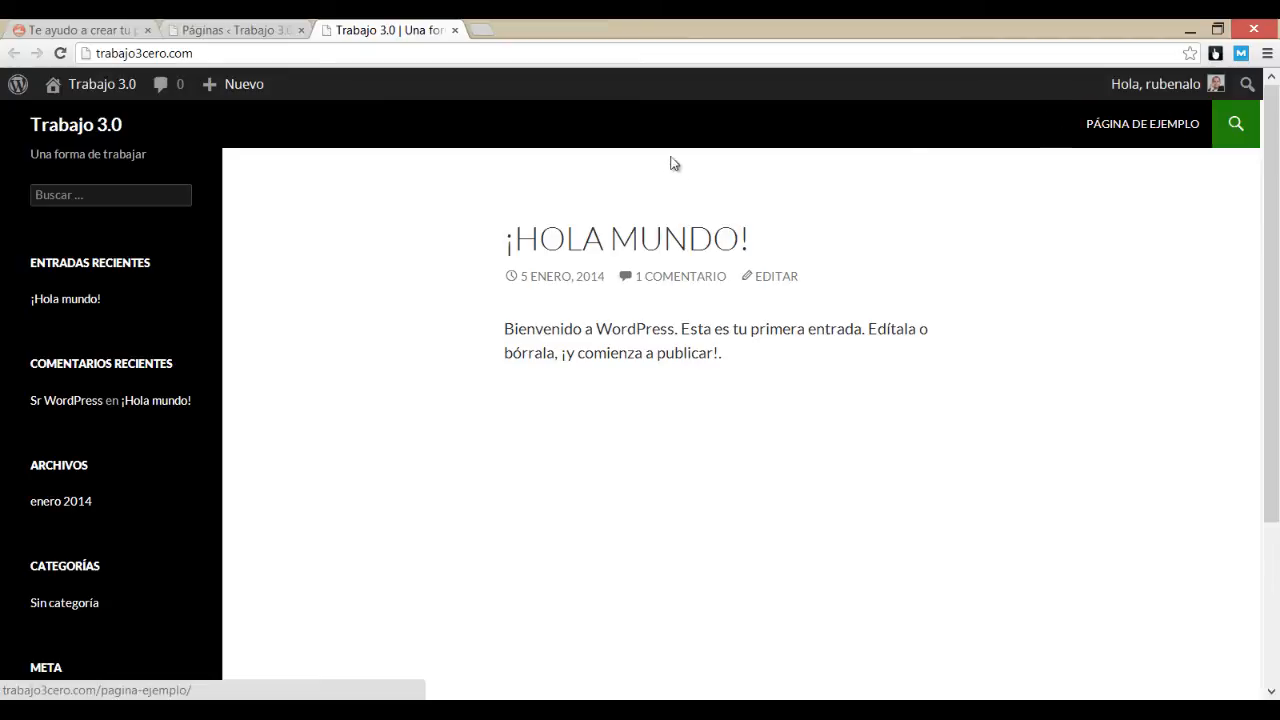
click(220, 30)
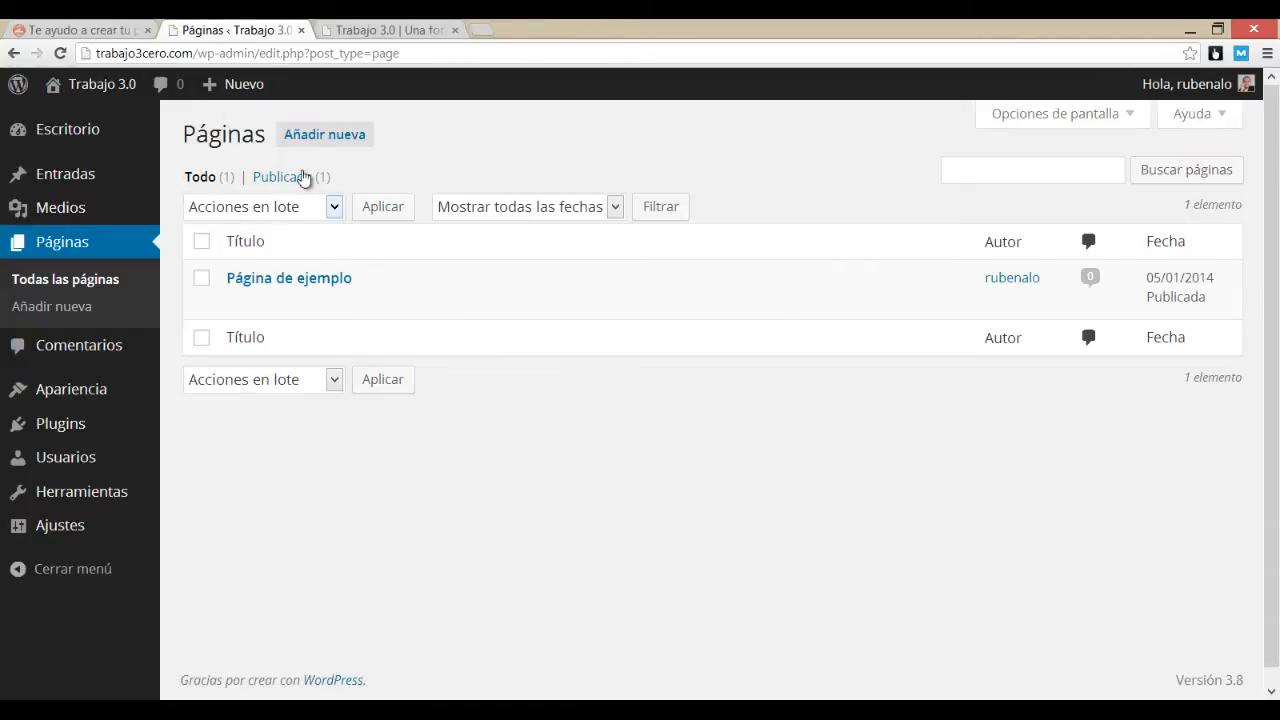
click(312, 140)
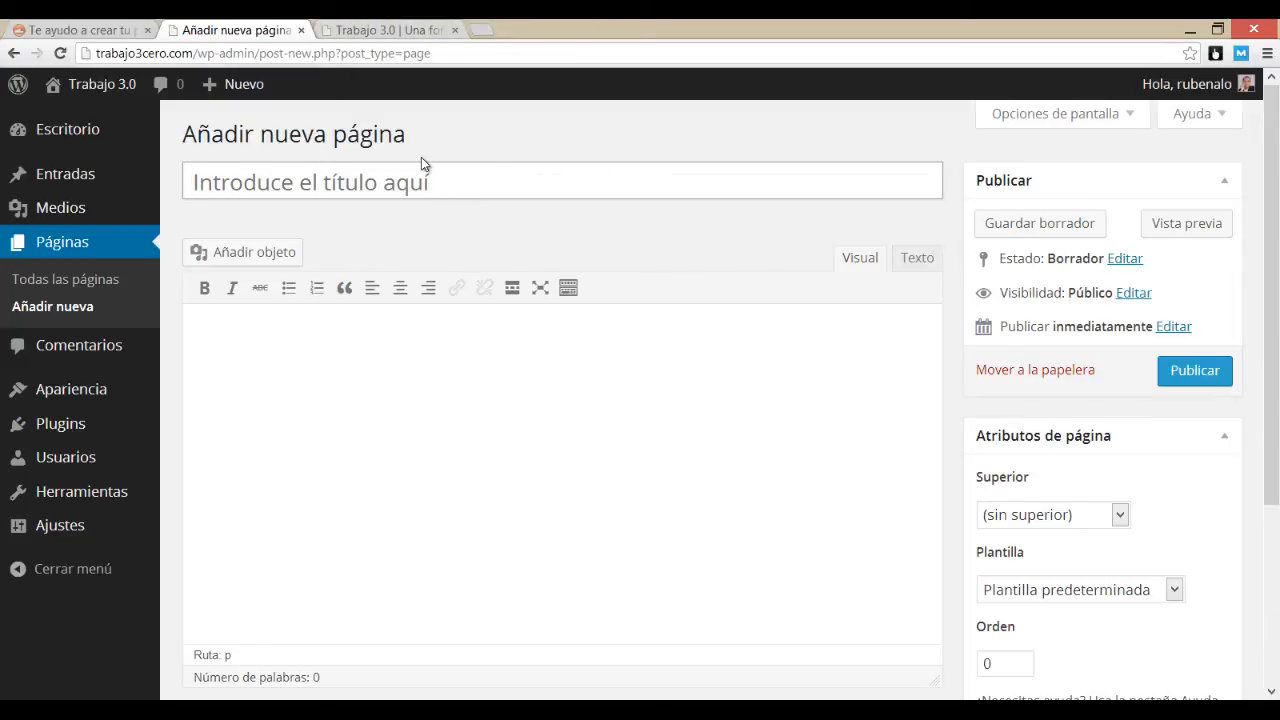
text(Ejemplo)
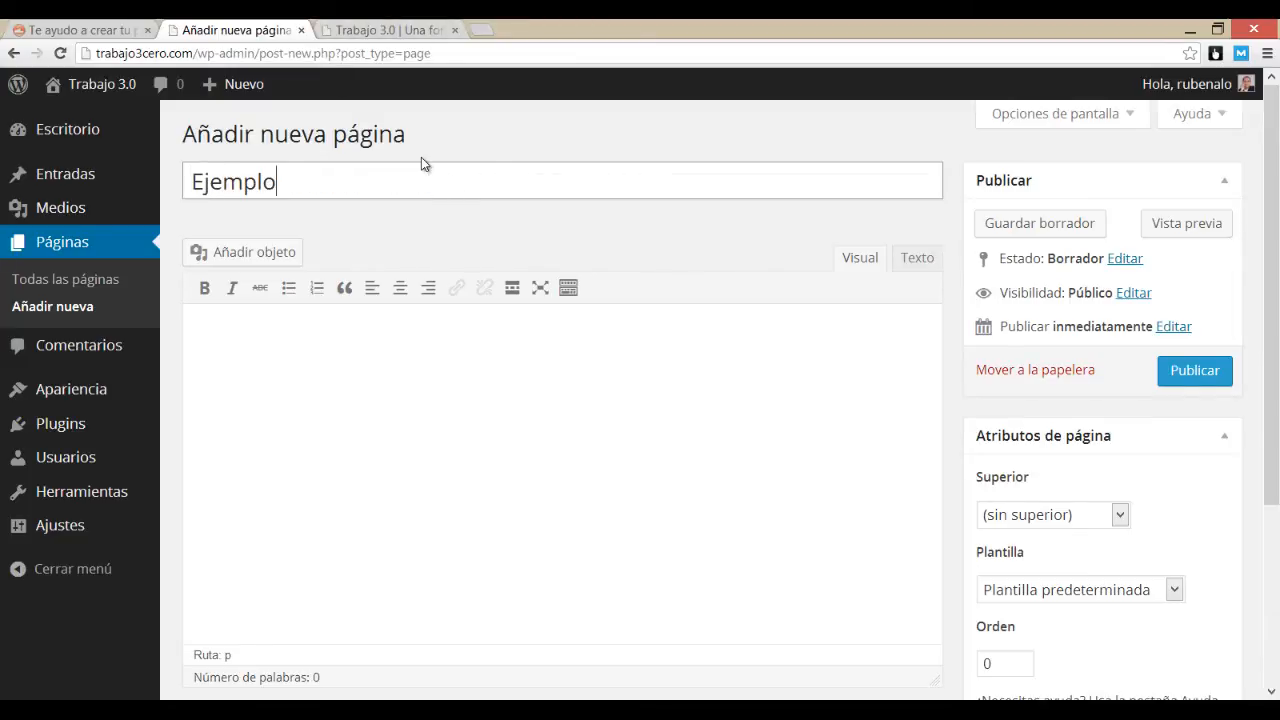
key(BackSpace)
key(BackSpace)
key(BackSpace)
key(BackSpace)
key(BackSpace)
key(BackSpace)
key(BackSpace)
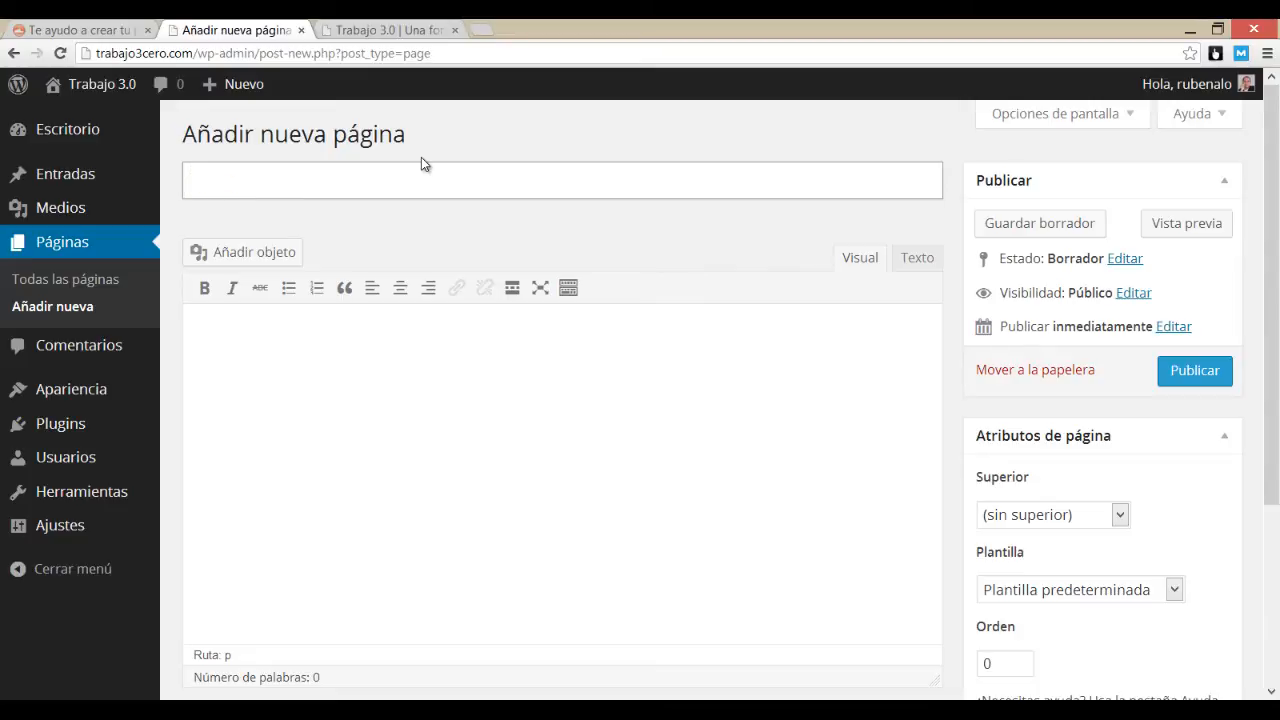
- Title the new page "Sobre mí" and write a short body text introducing the blog owner by full name
text(Sobre mí)
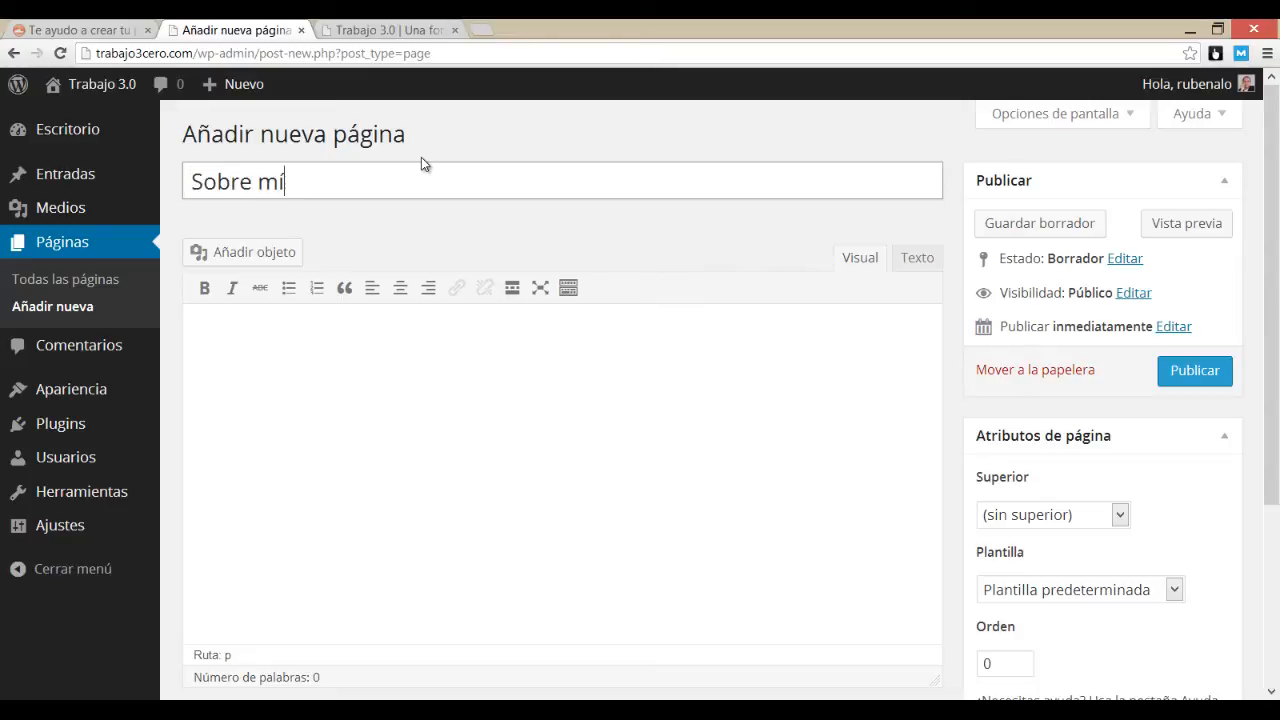
click(403, 469)
text(So)
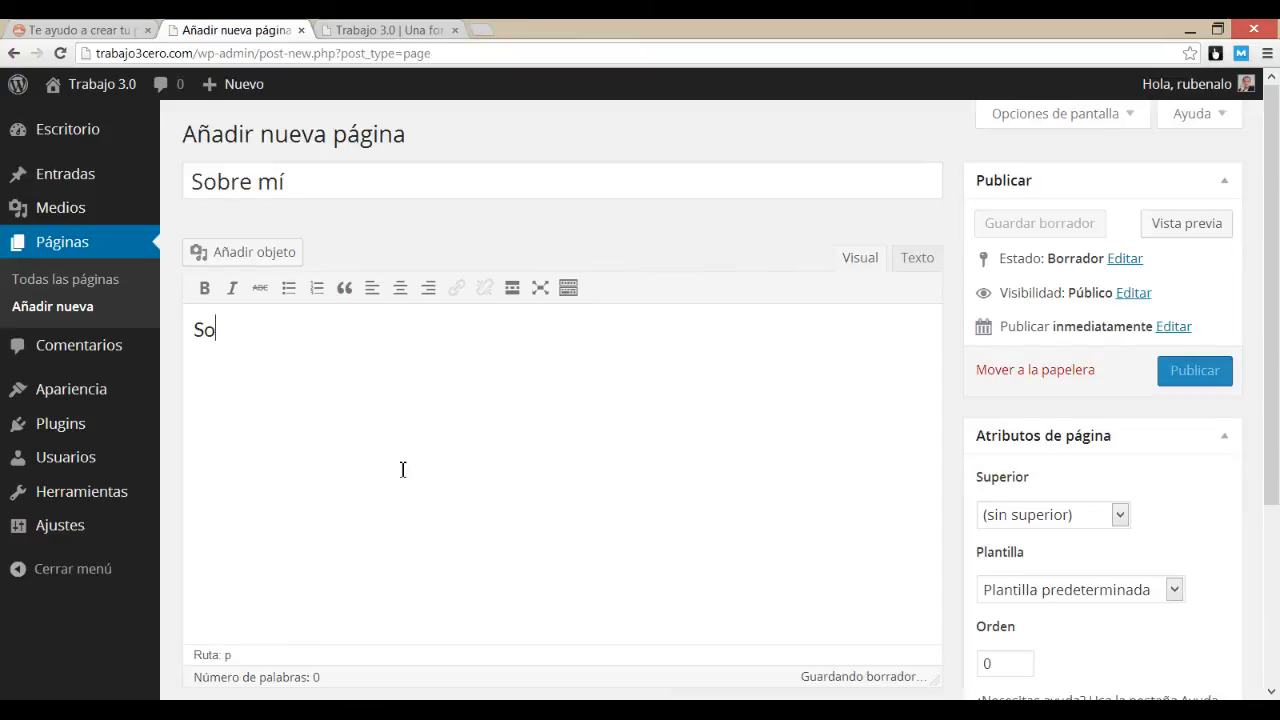
text(y Rubén Alons)
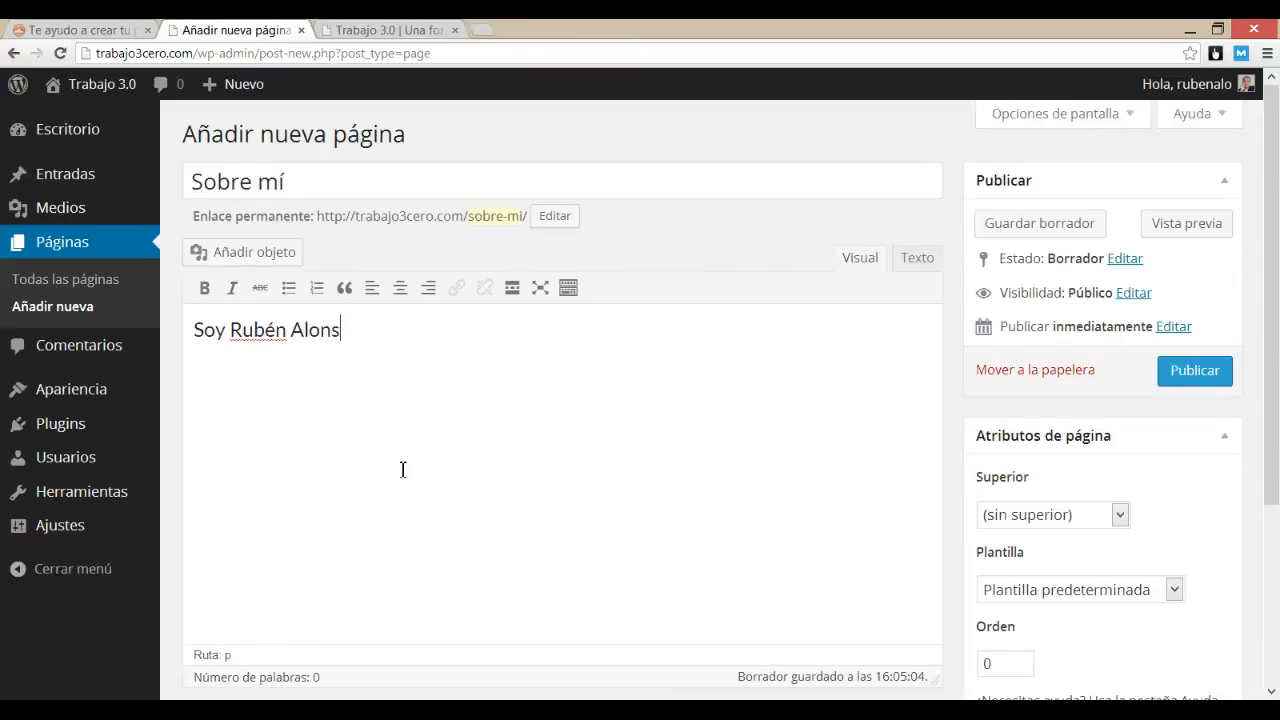
text(o)
- Check the page's permalink, add a line break after the introduction, and publish the page
drag(471, 222, 527, 220)
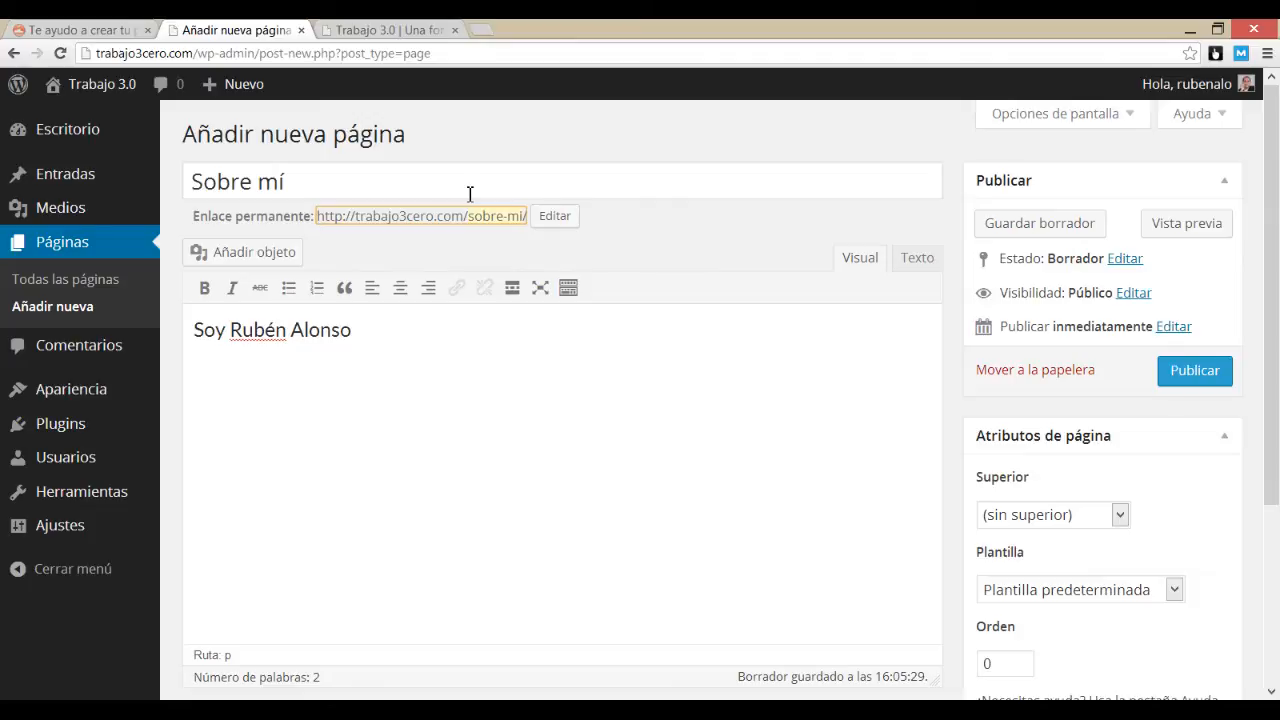
click(450, 331)
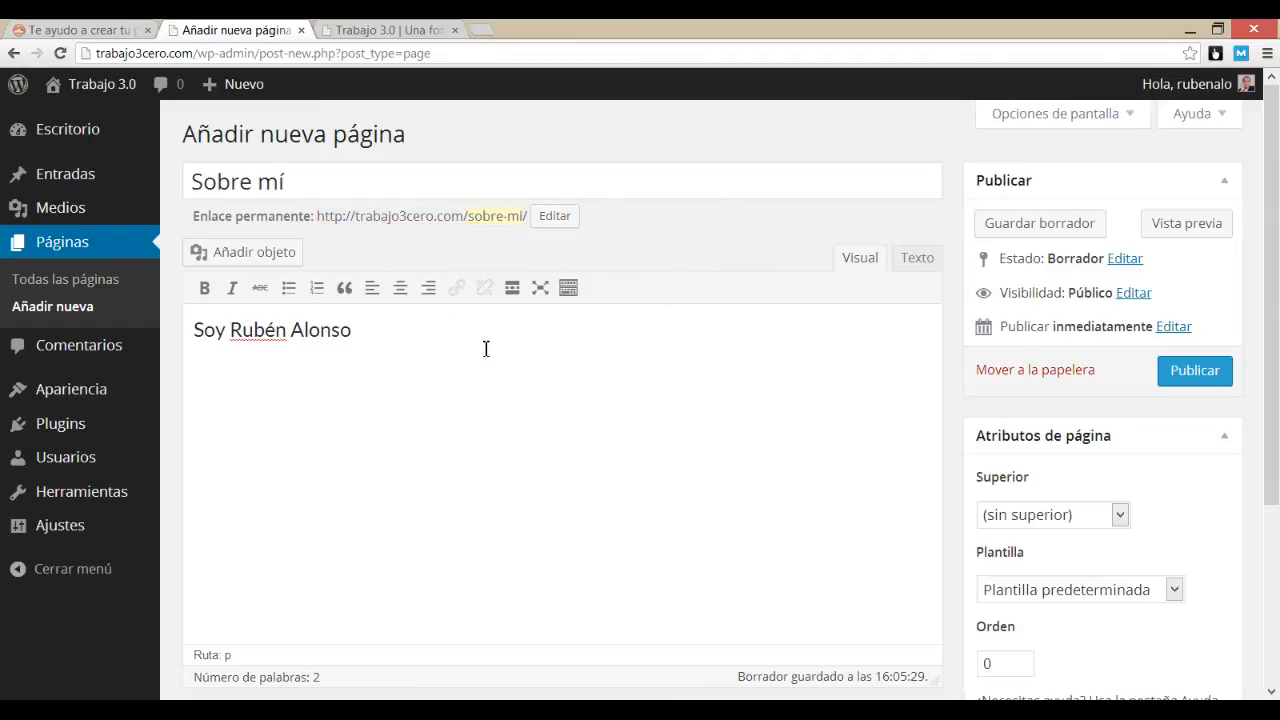
key(Return)
click(1194, 372)
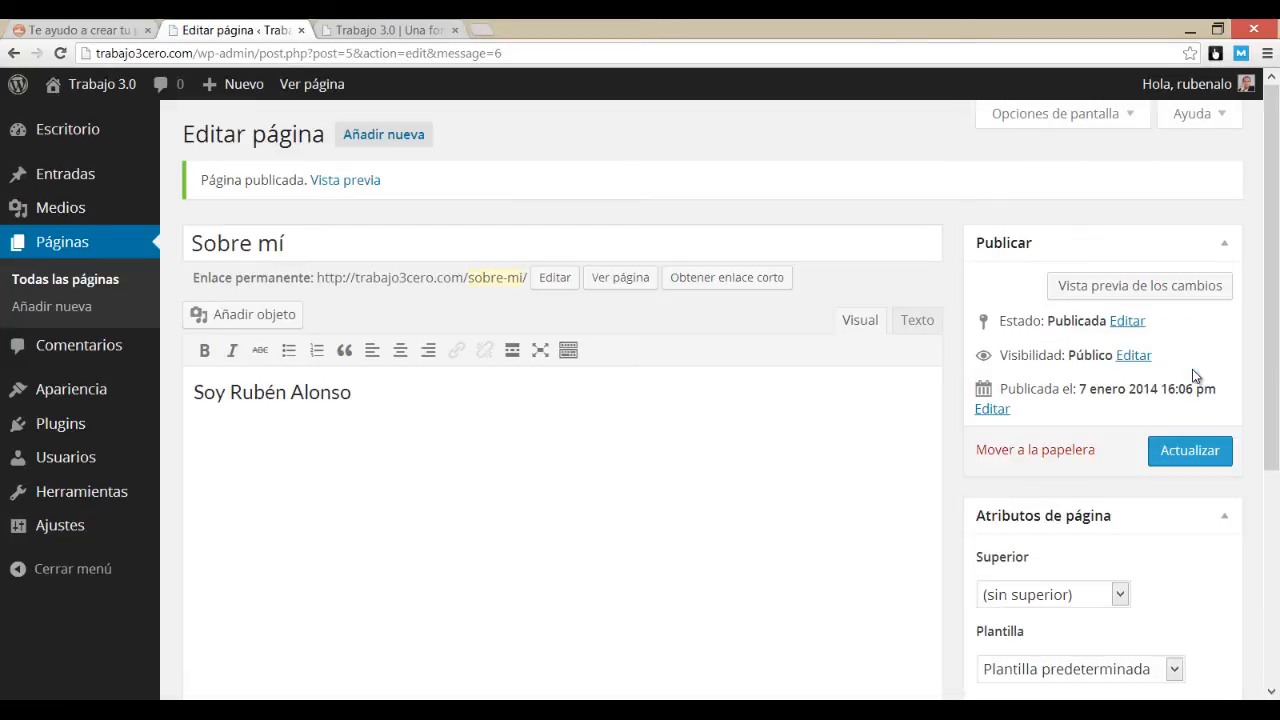
- Reload the blog and open the "Sobre mí" page from its navigation menu
click(398, 29)
click(60, 53)
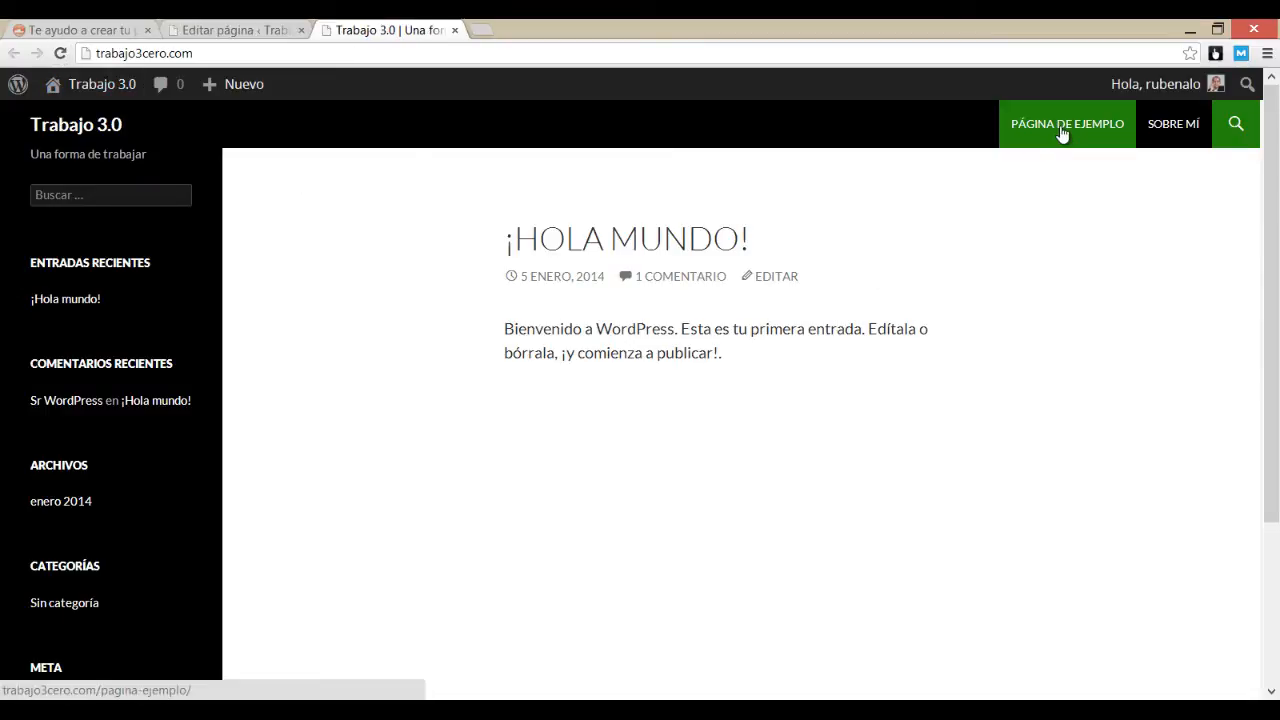
click(1178, 136)
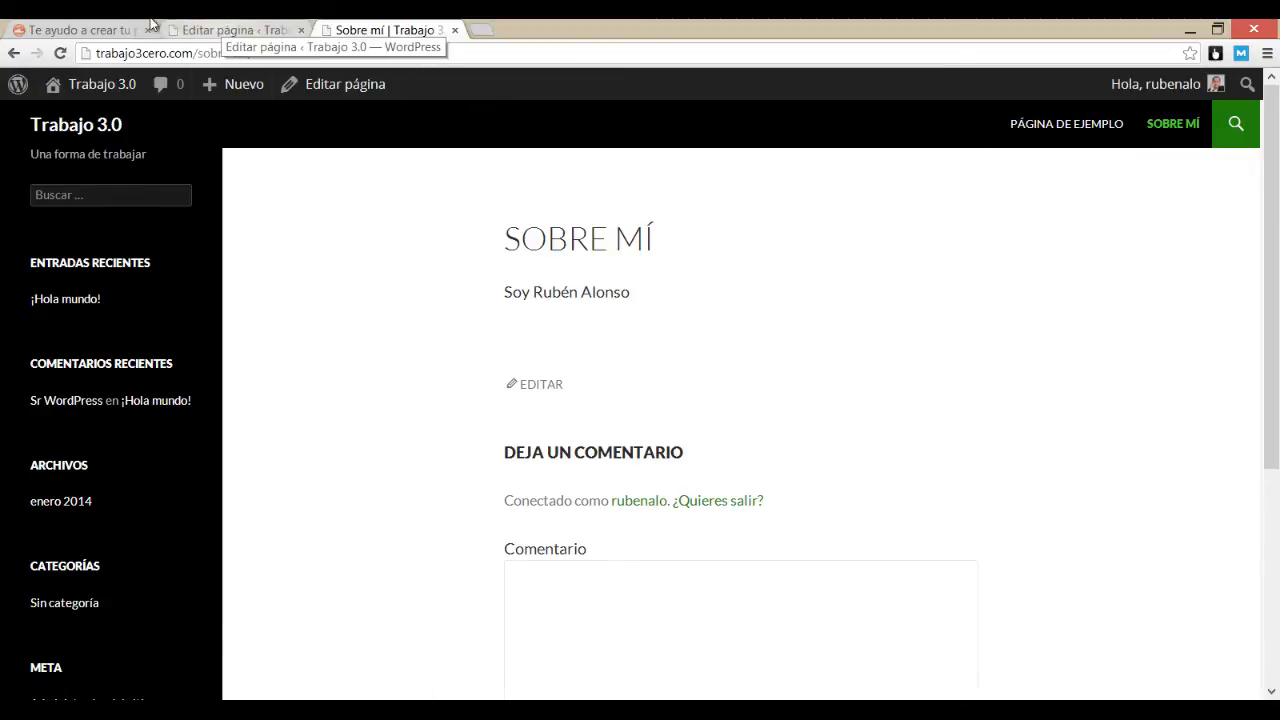
- Return to the "Sobre mí" page editor and look over its content and page attributes
click(222, 28)
scroll(743, 471, down, 3)
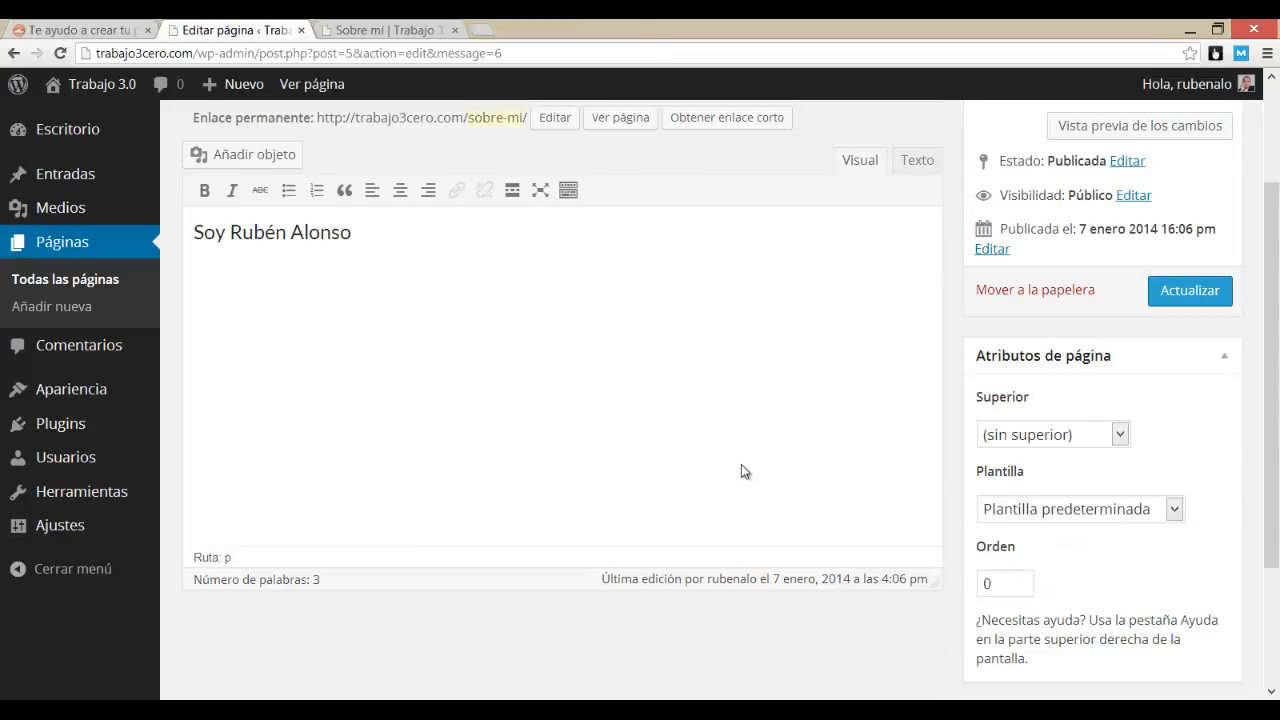
scroll(679, 443, up, 3)
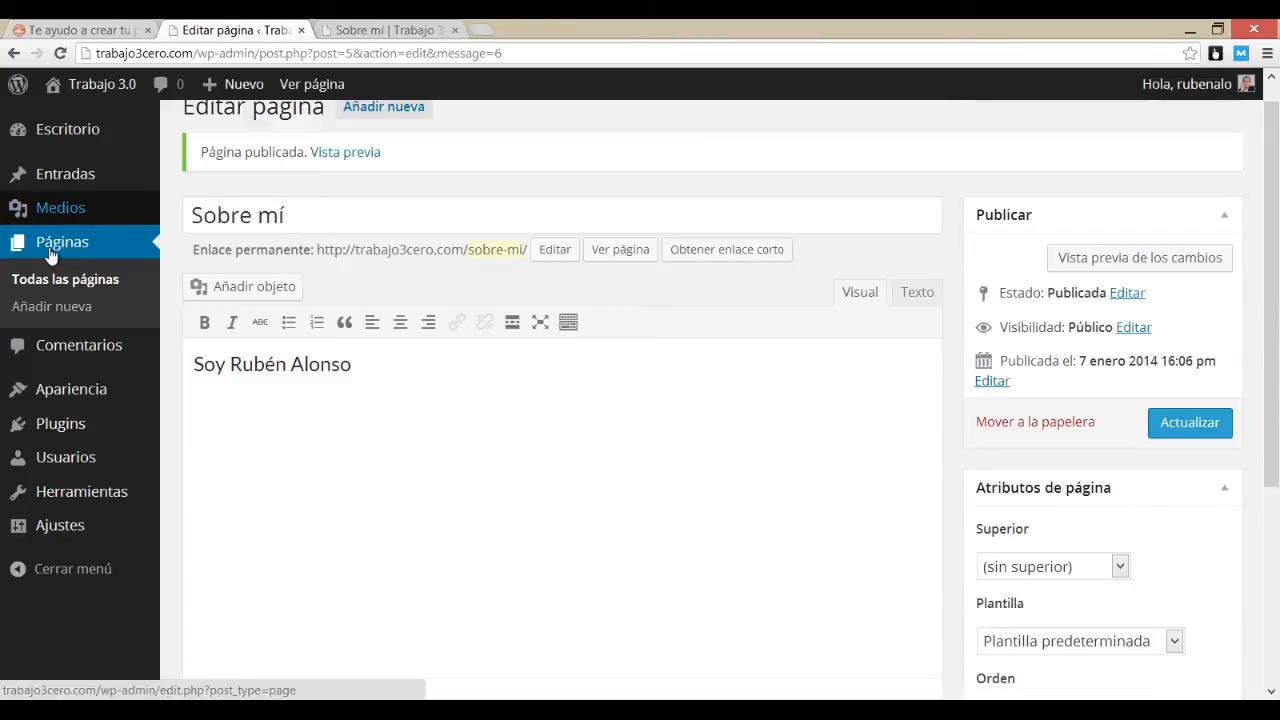
- Start a new post from the list of posts, title it "Entrada de ejemplo", and place the cursor in its body
click(62, 184)
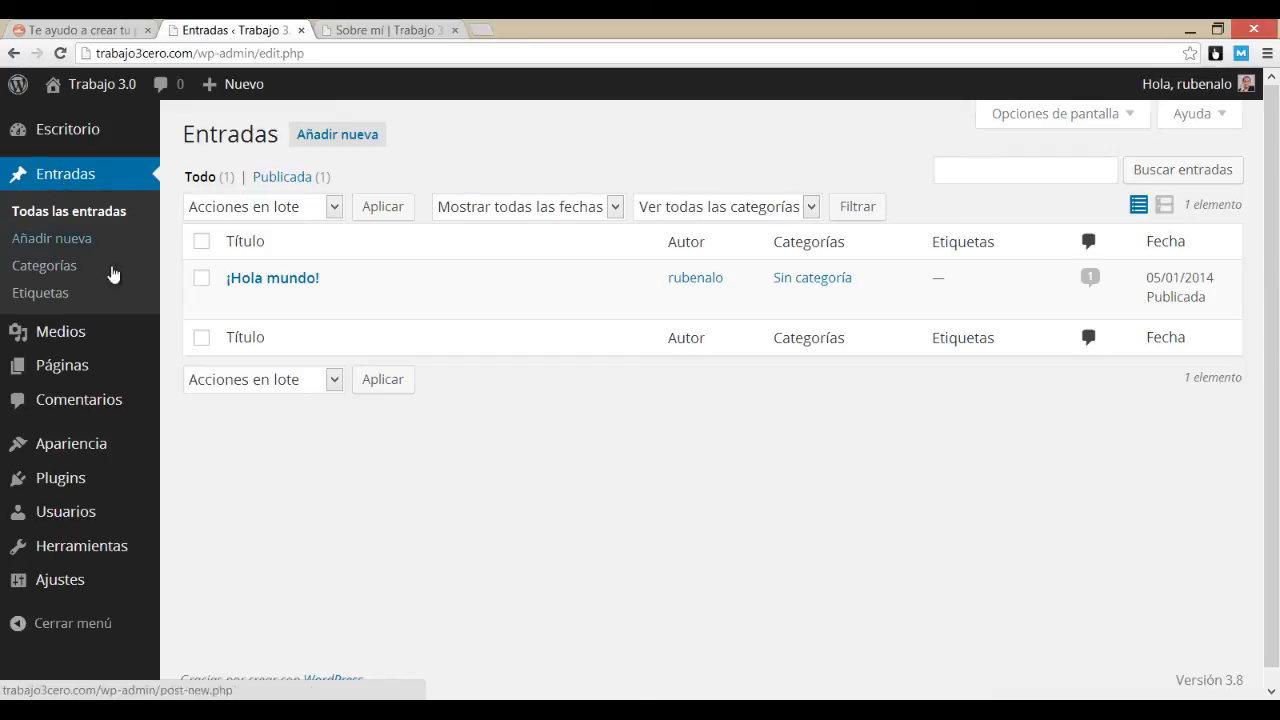
mouse_move(257, 298)
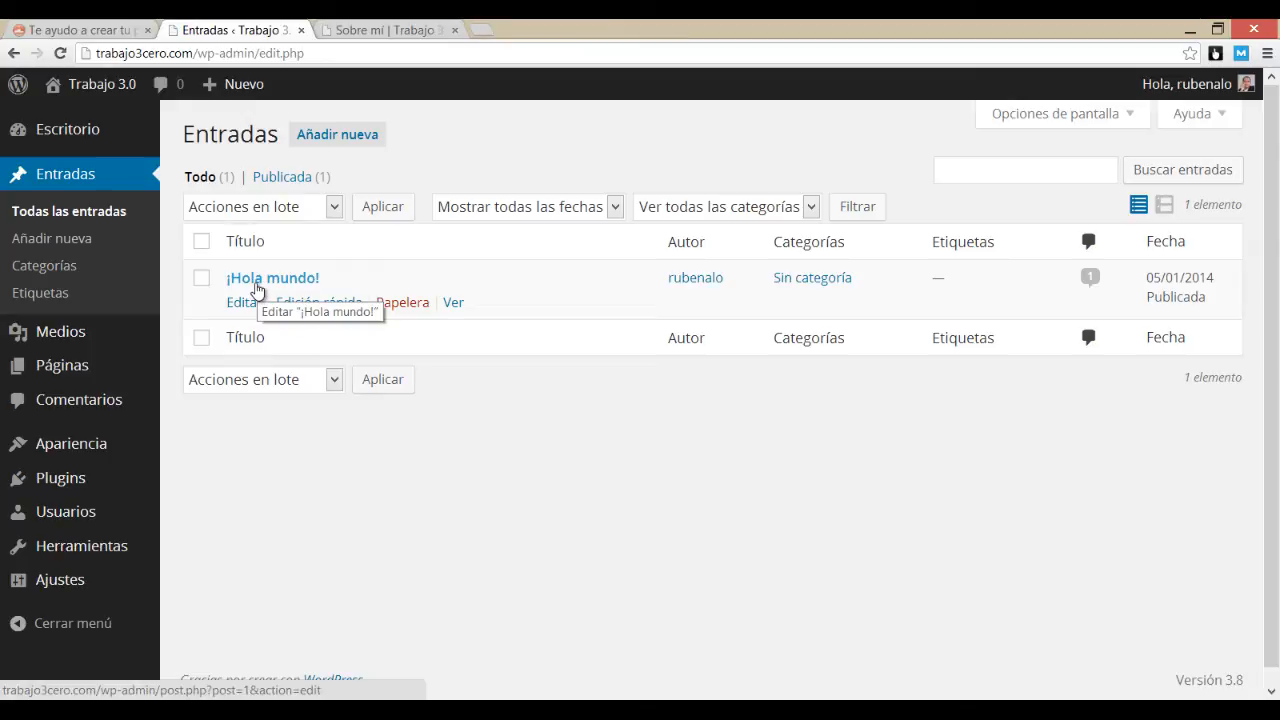
click(354, 146)
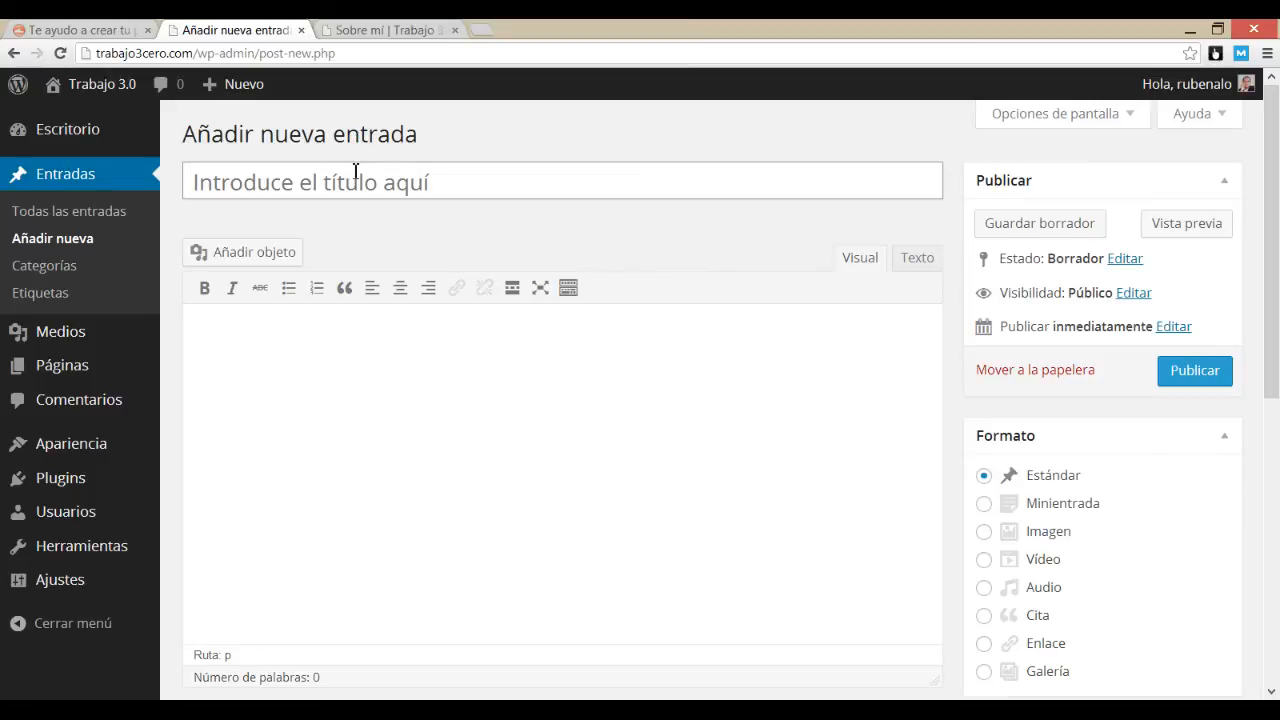
text(E)
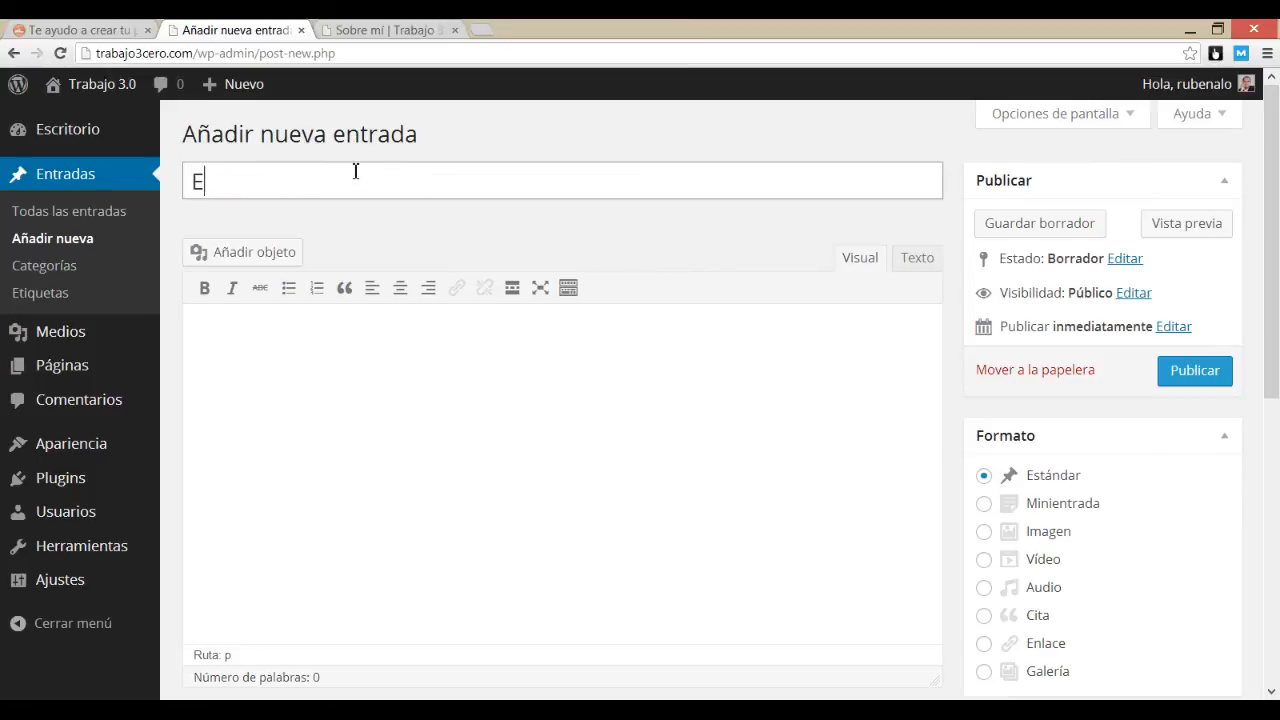
text(ntrada de ejemplo)
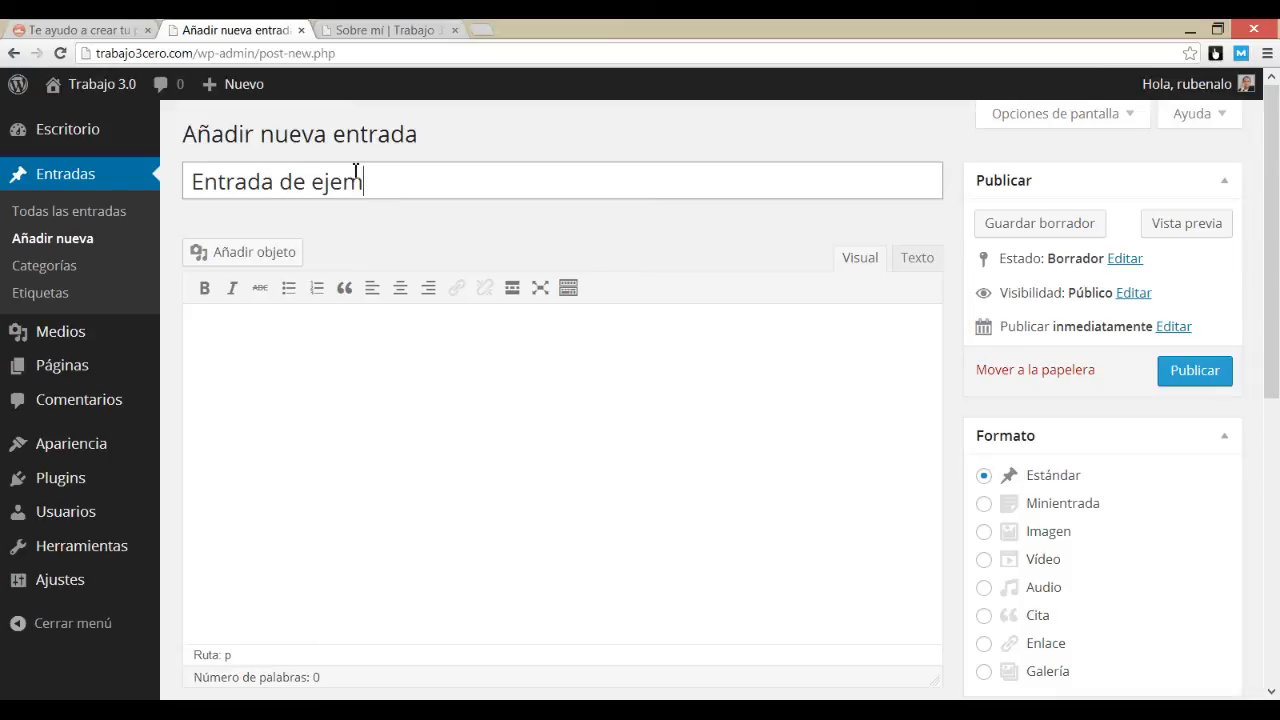
click(333, 397)
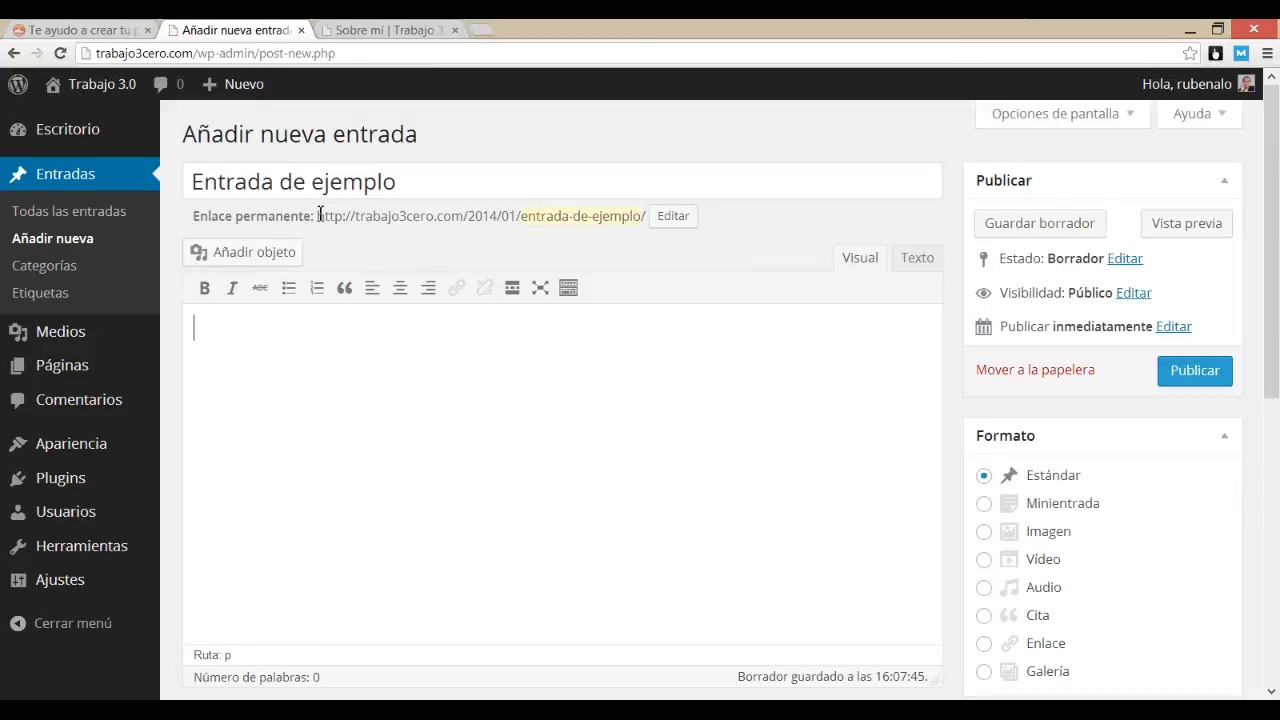
- Check the date part of the post's permalink and try the Imagen, Vídeo and Audio formats before returning to Estándar
drag(317, 216, 518, 218)
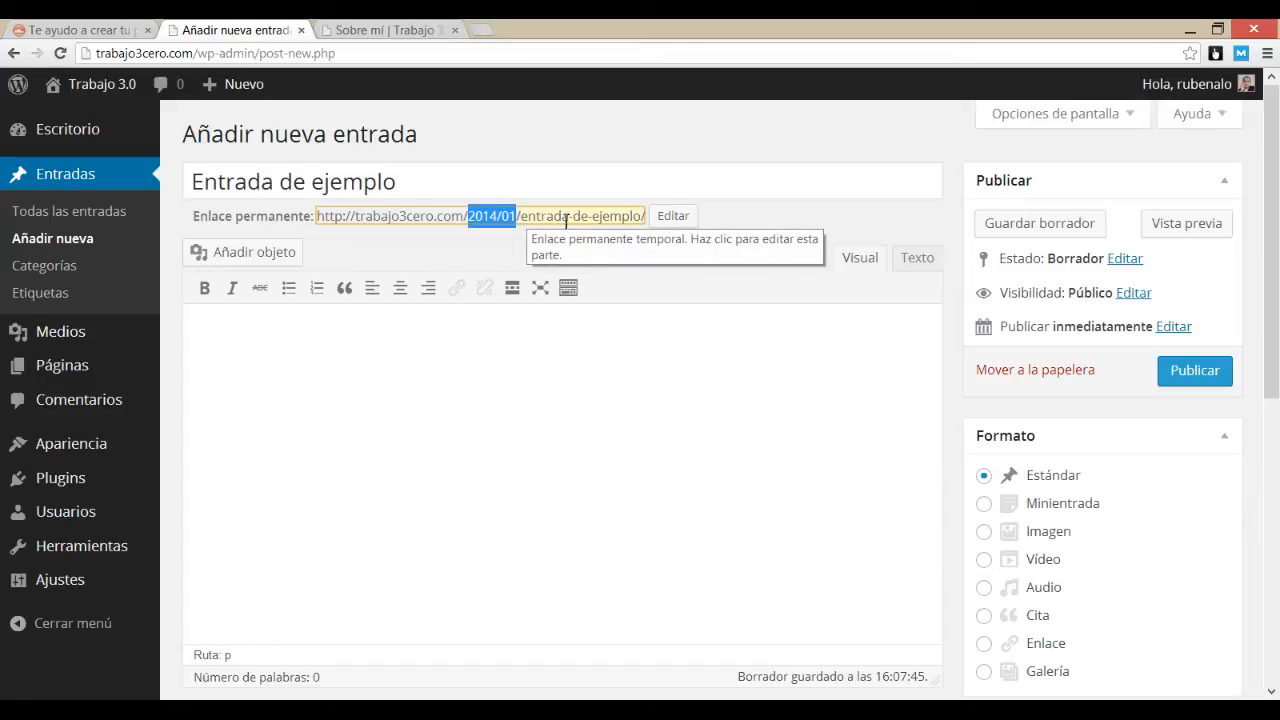
click(479, 370)
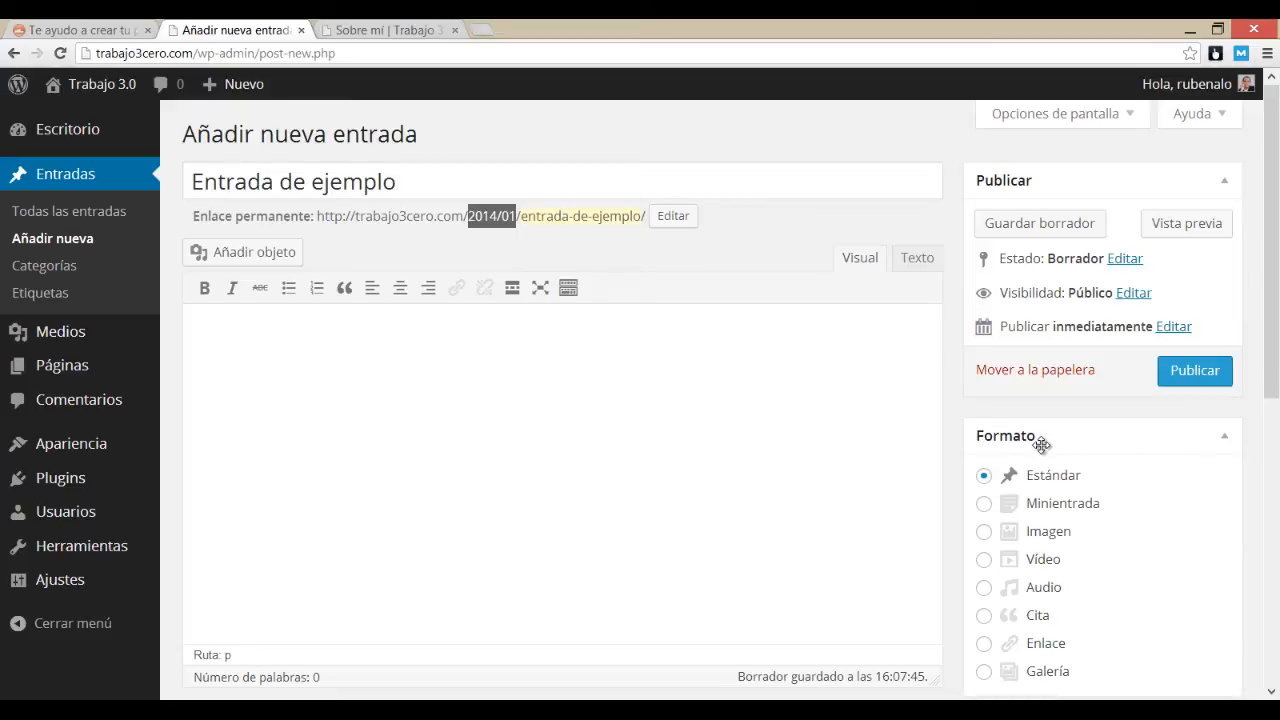
scroll(1066, 483, down, 1)
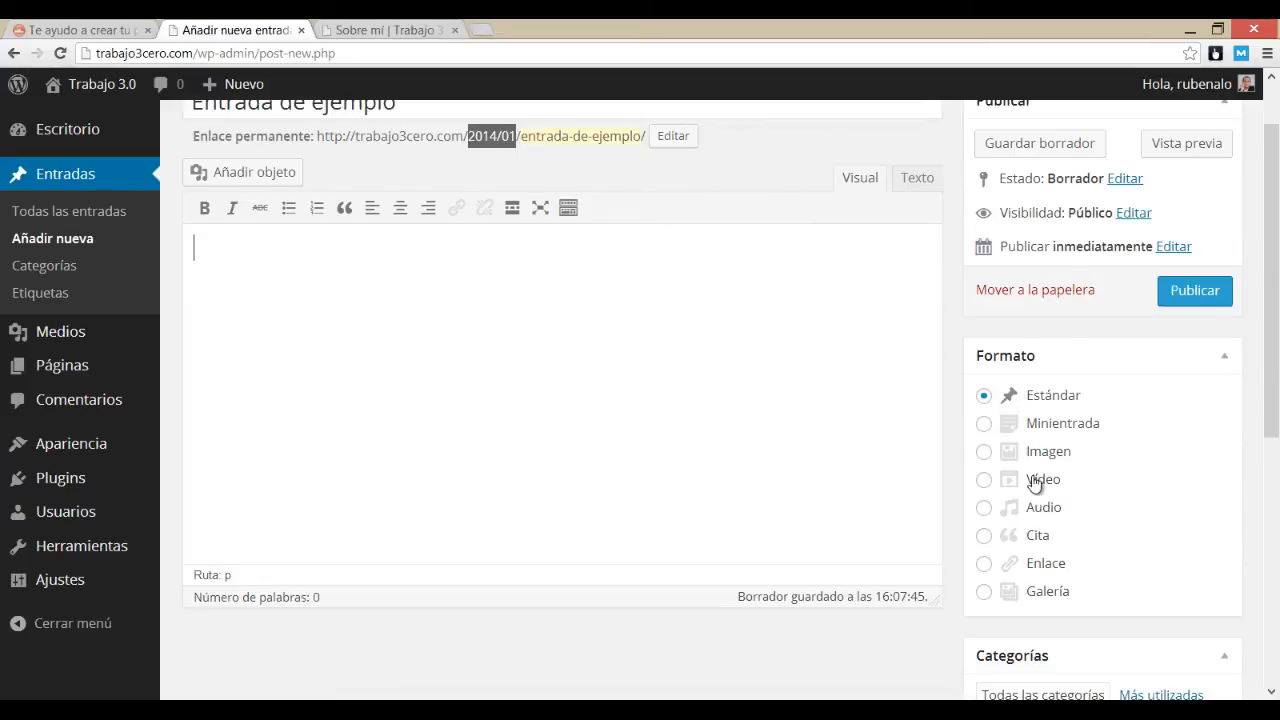
click(984, 452)
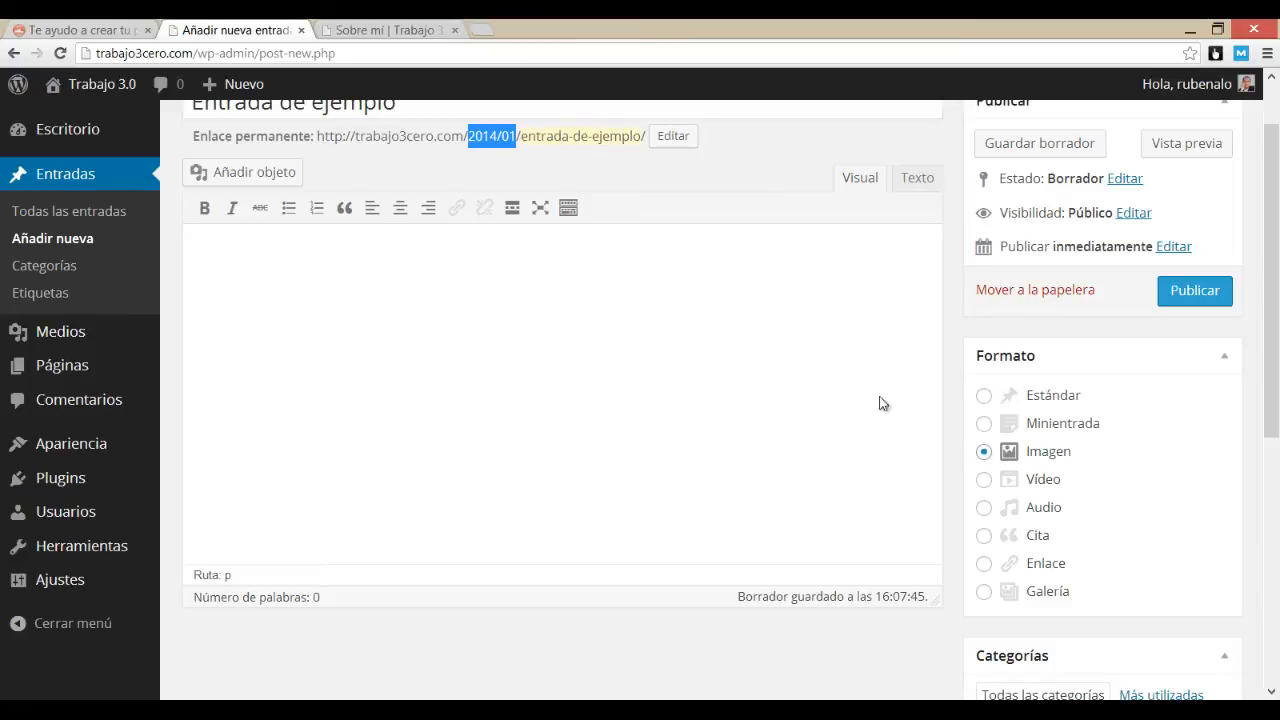
click(985, 481)
click(985, 508)
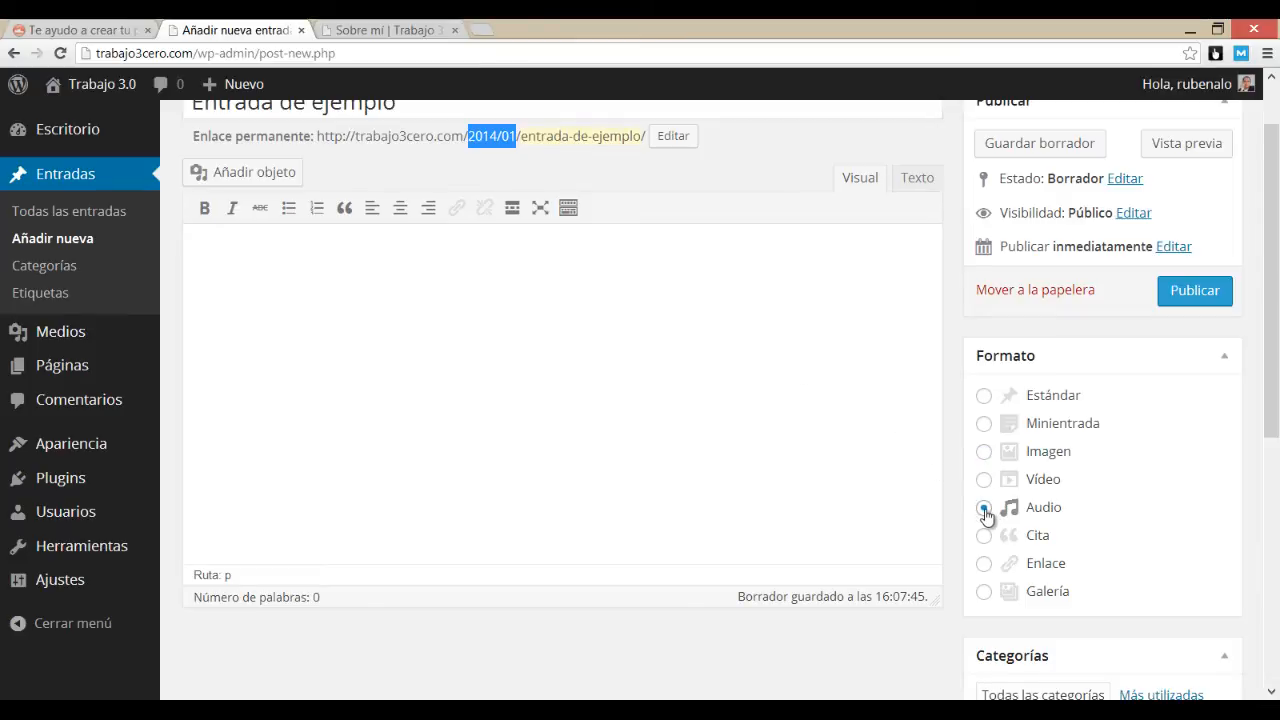
click(985, 397)
scroll(370, 361, up, 1)
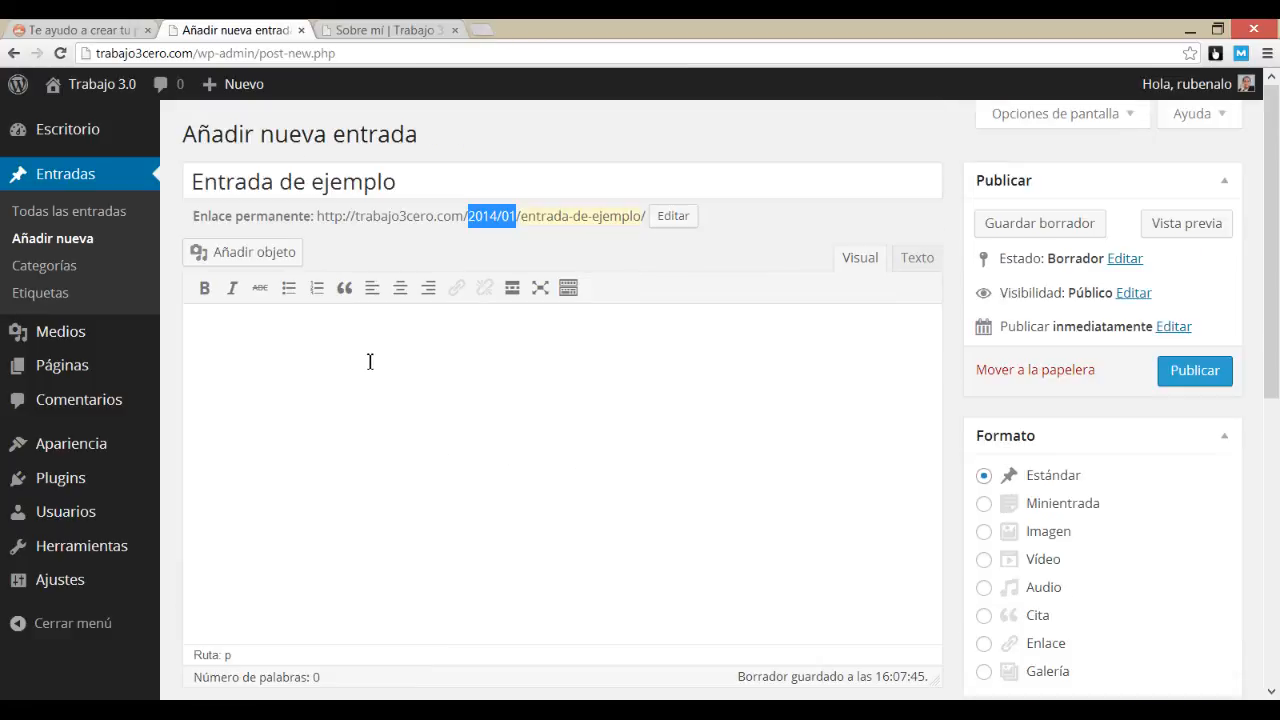
- Look over the media insertion options for creating a gallery and inserting from a URL, without adding anything
click(266, 265)
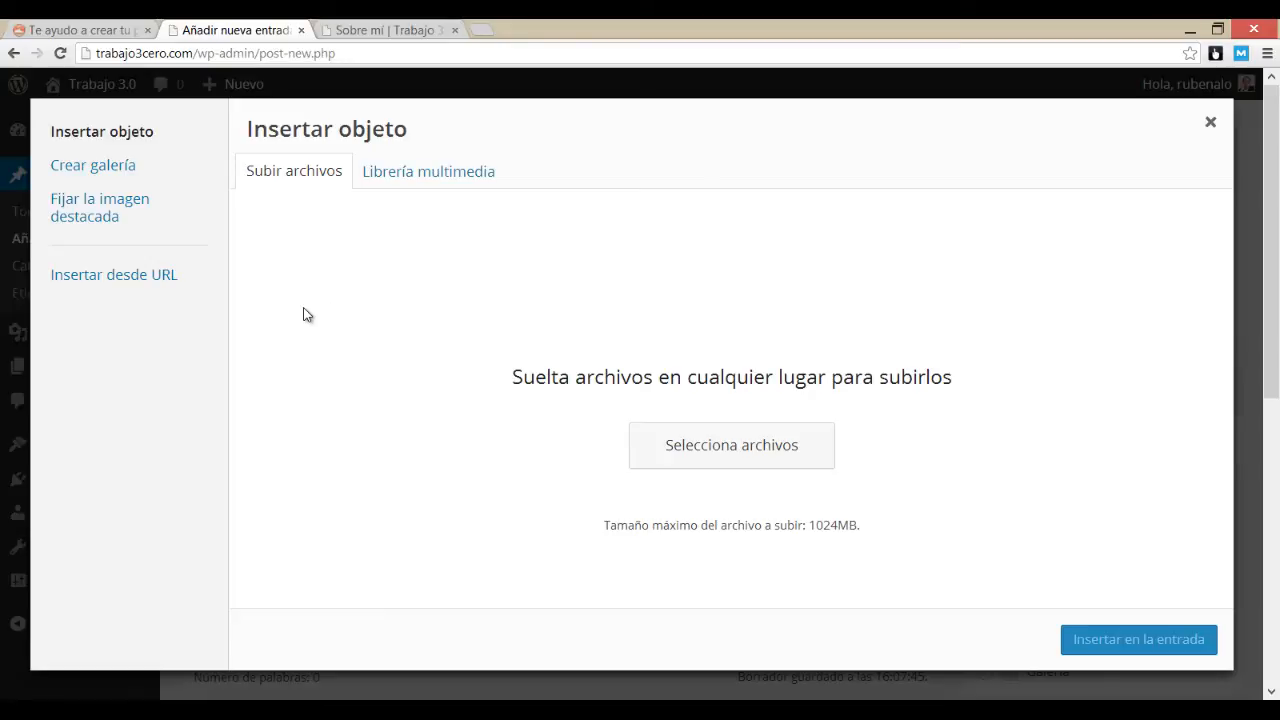
click(104, 180)
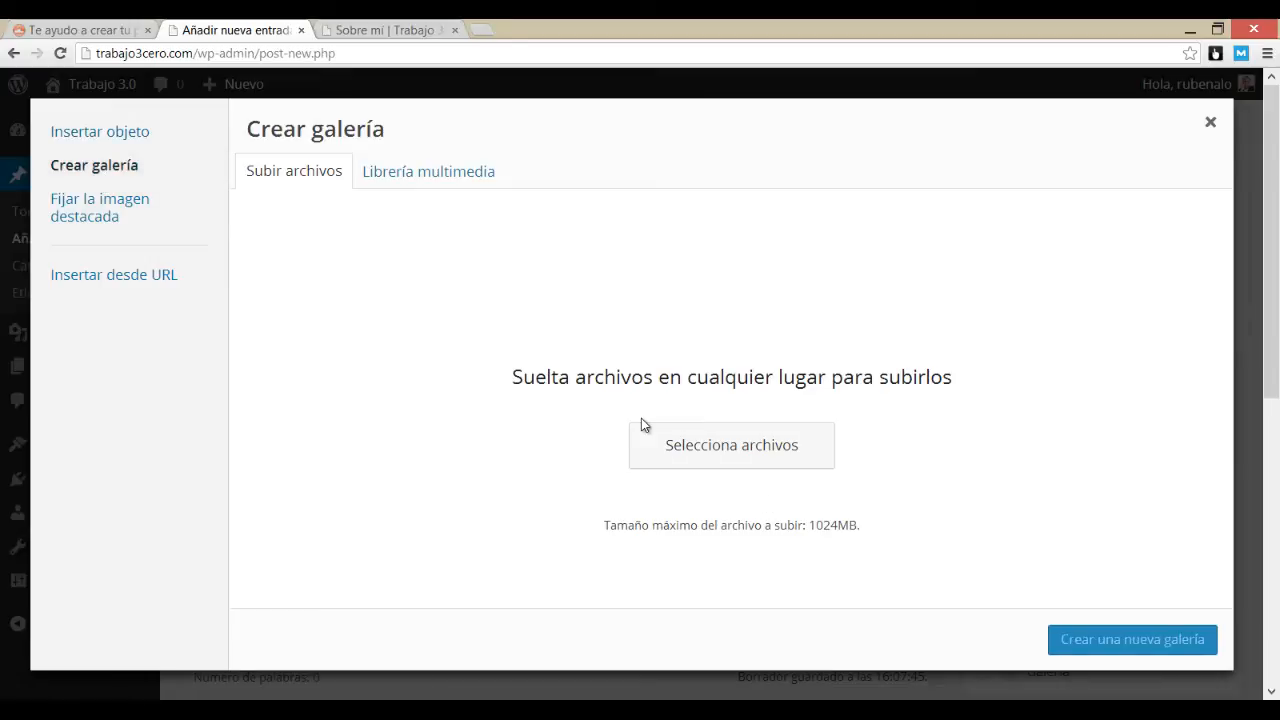
click(90, 272)
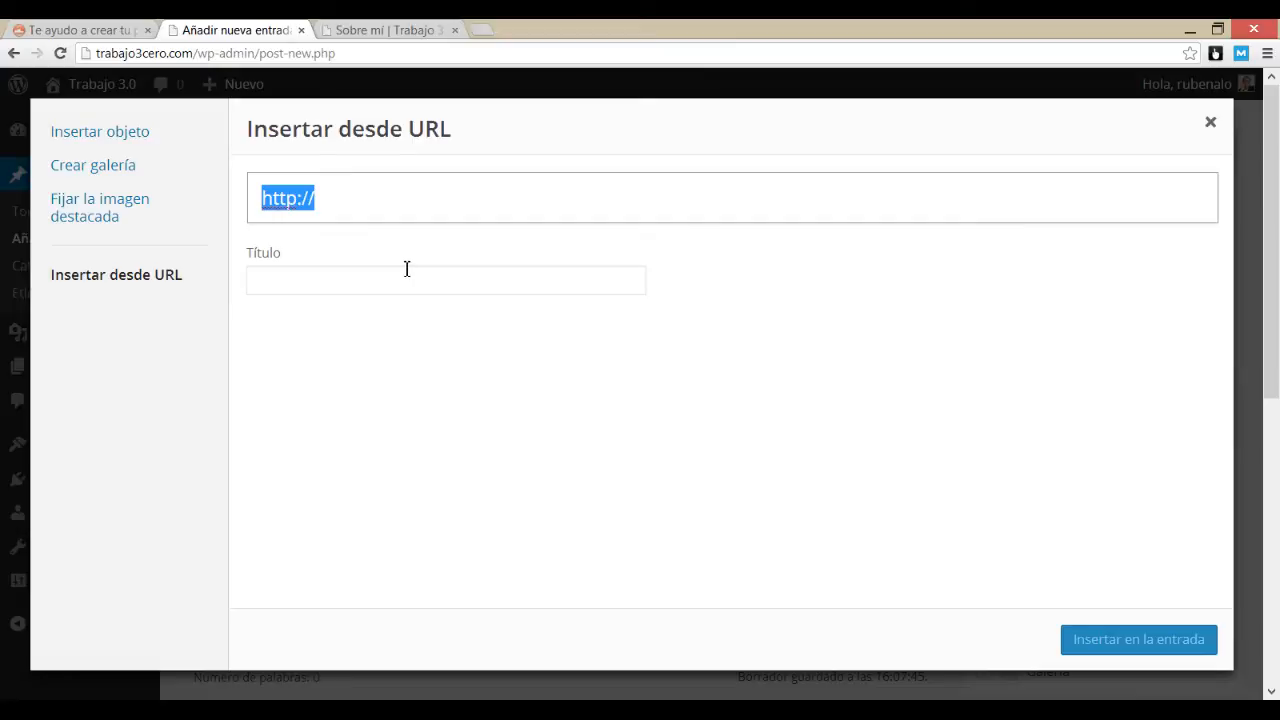
click(1210, 123)
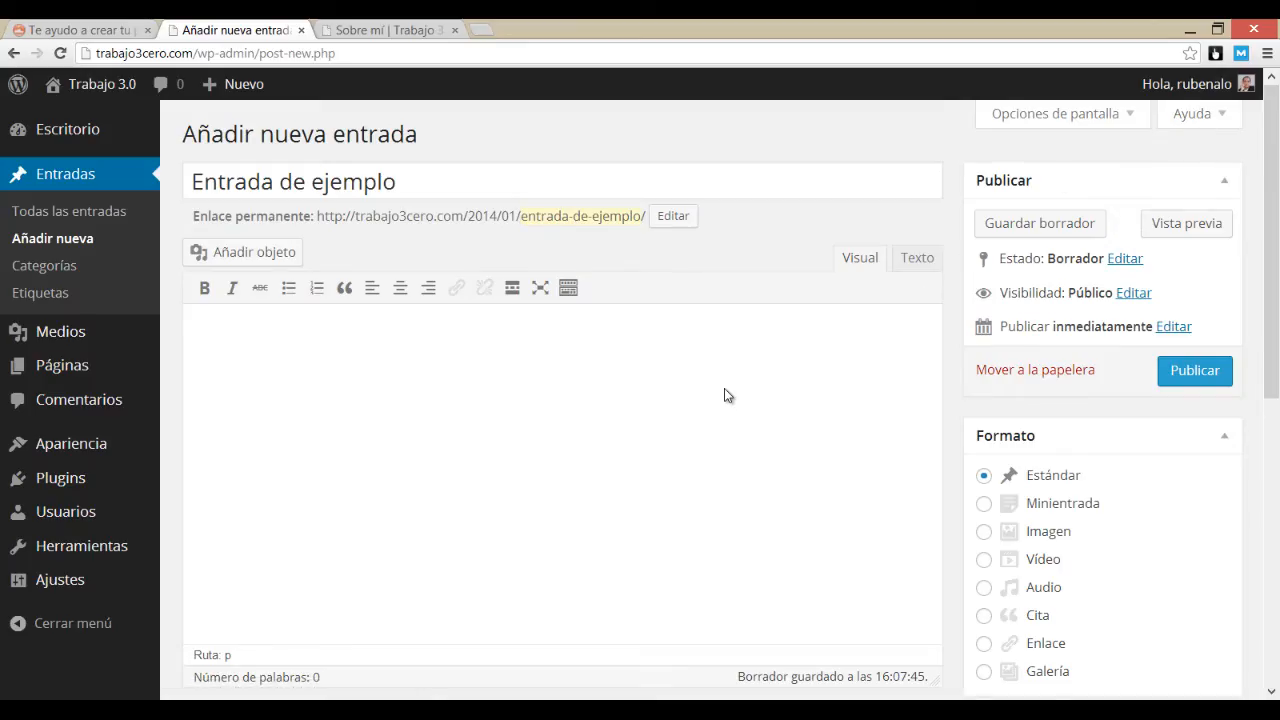
- Write "Esto es un ejemplo de entrada" as the post's body and save the post as a draft
scroll(720, 394, down, 1)
scroll(631, 374, up, 1)
click(621, 369)
text(Esto es un ejemplo de )
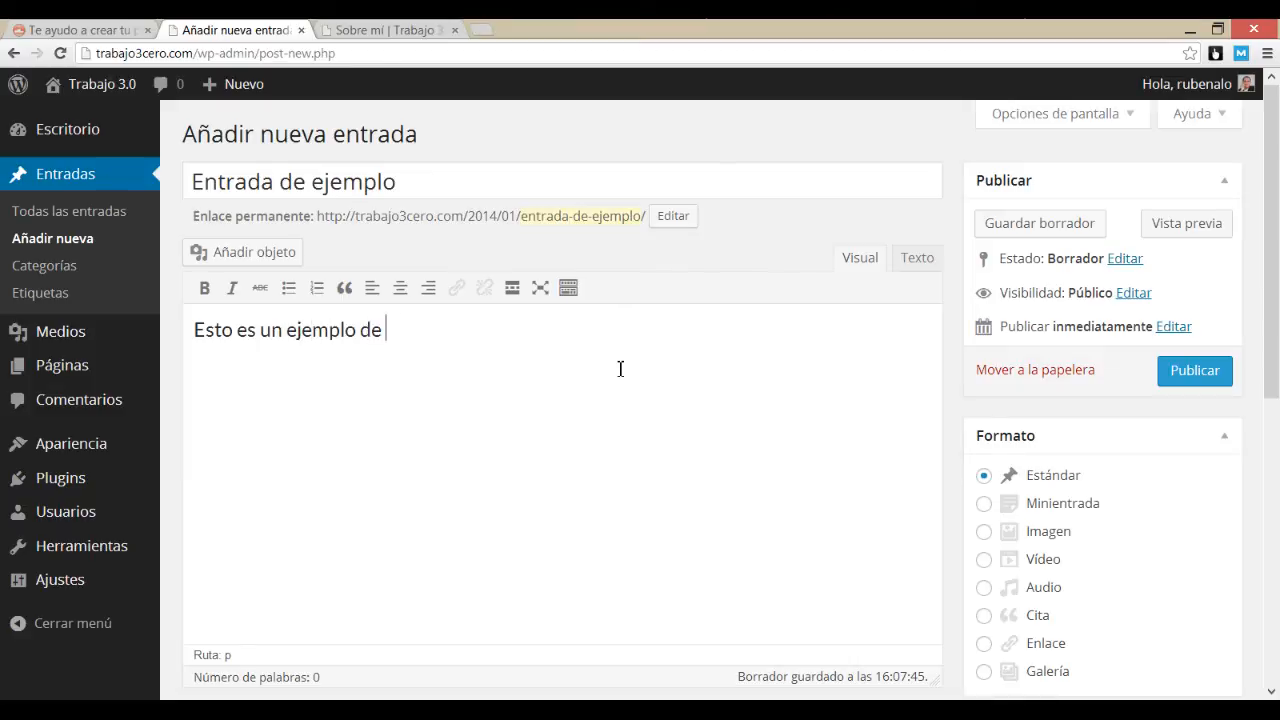
text(entrada)
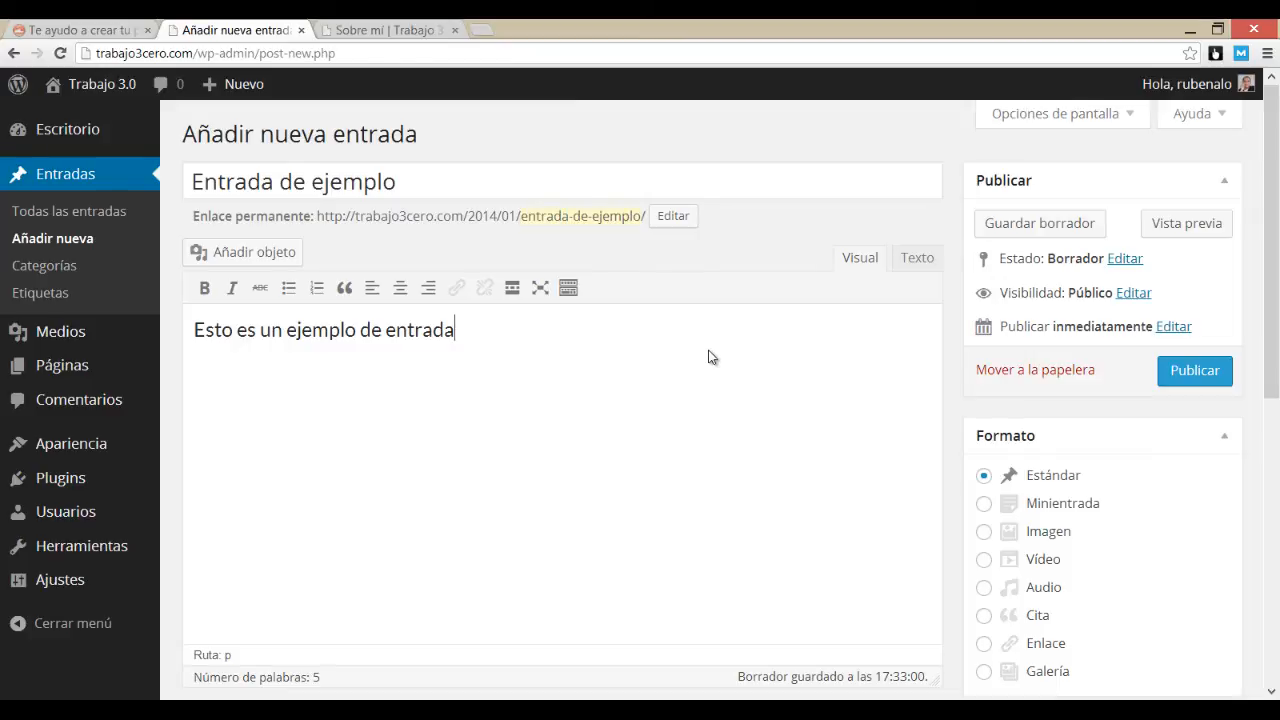
click(1028, 225)
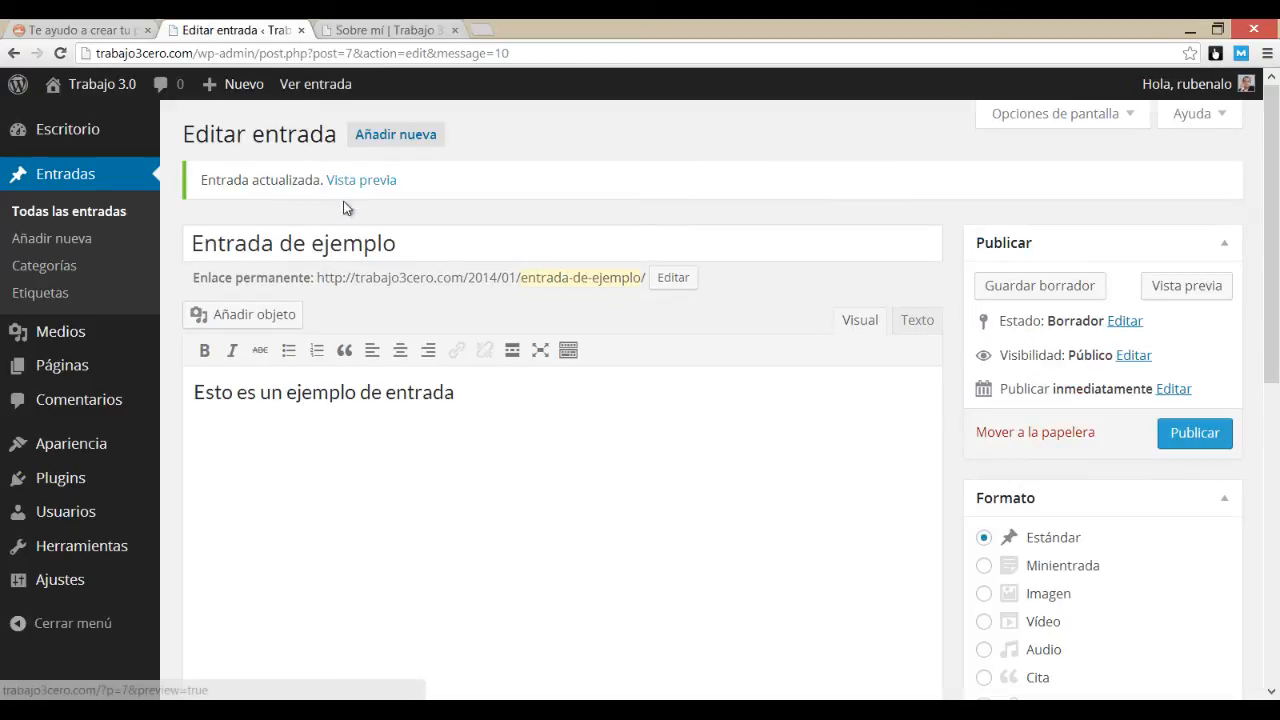
- Display the Autor box in the post editor and look at the authors available for the post
scroll(320, 440, down, 5)
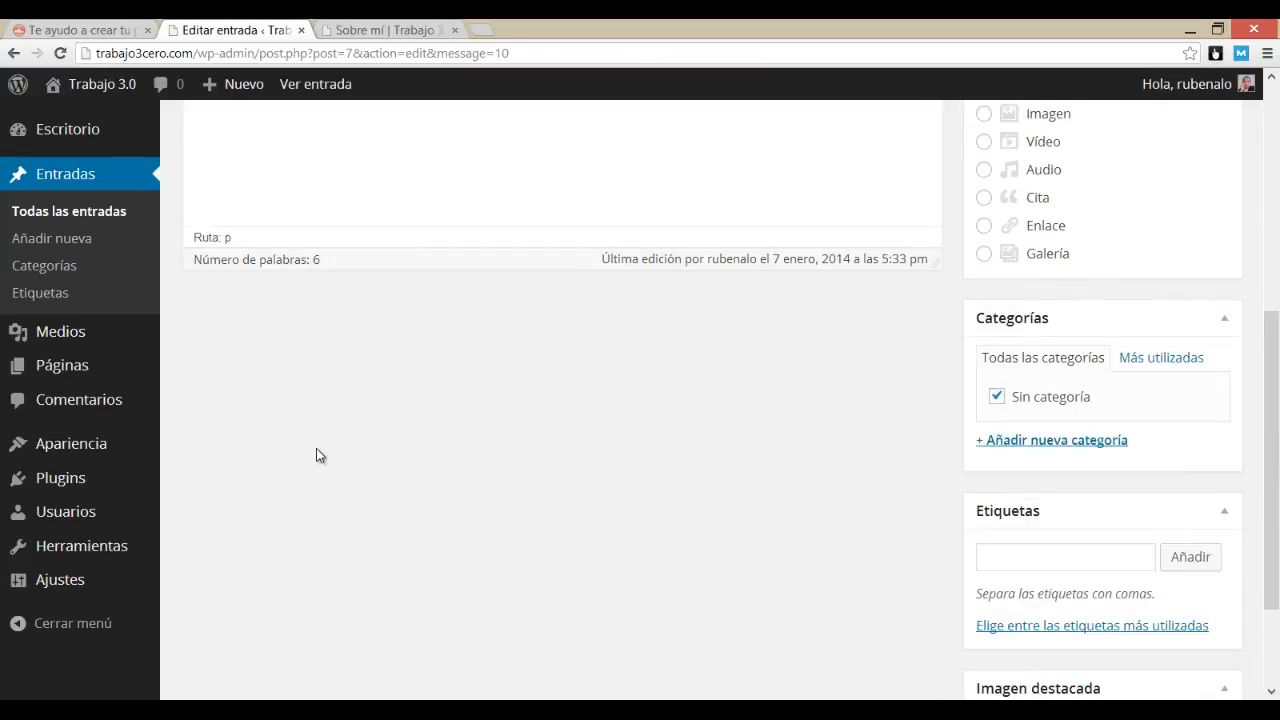
scroll(316, 448, up, 2)
scroll(320, 448, up, 2)
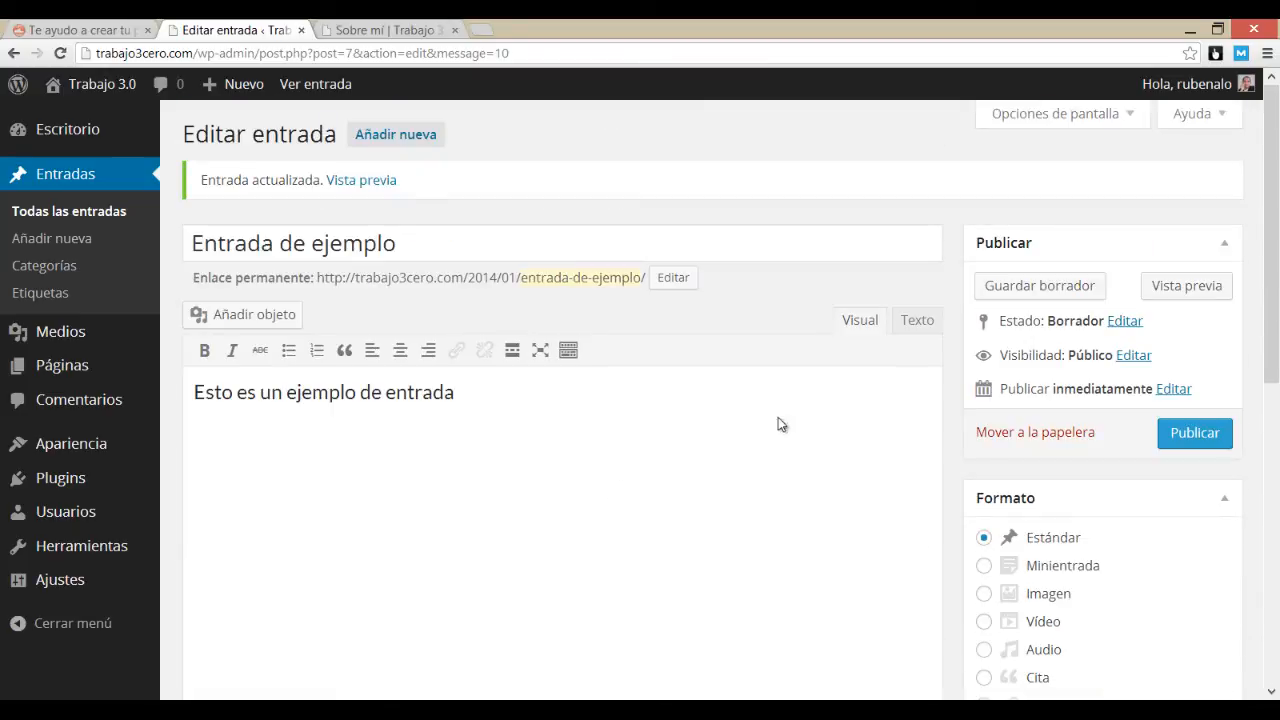
click(1098, 120)
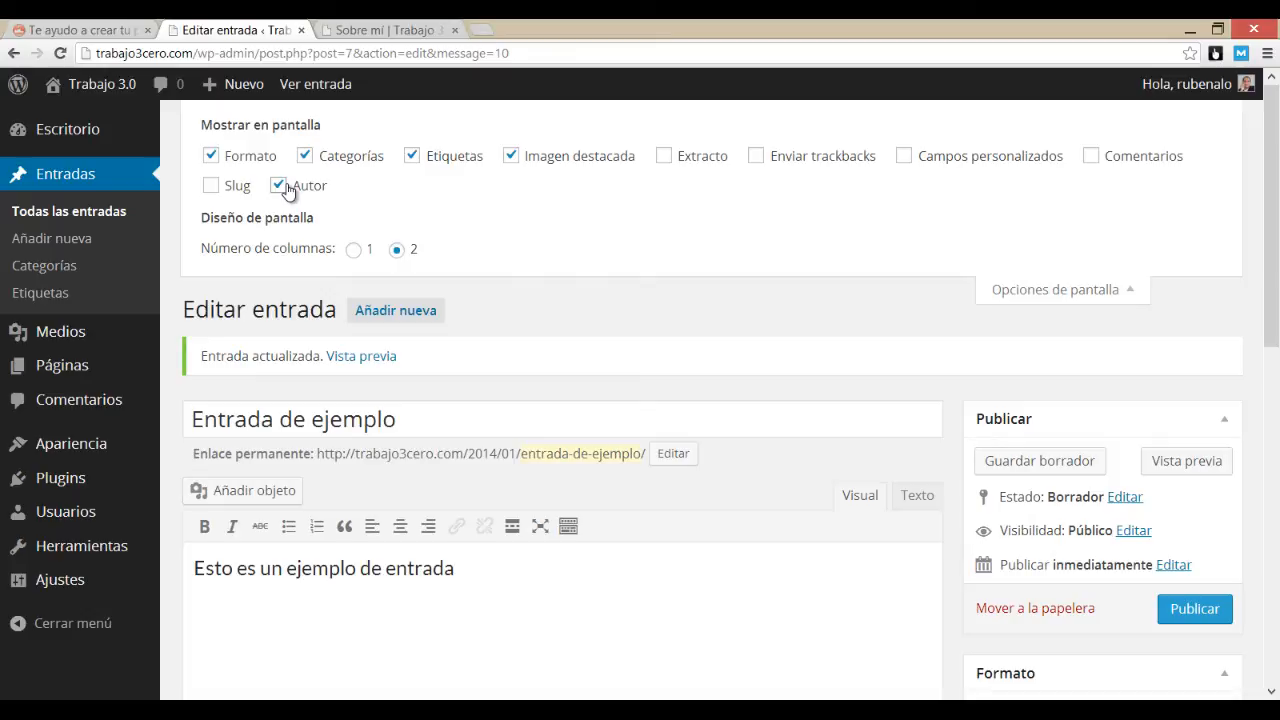
scroll(693, 400, down, 5)
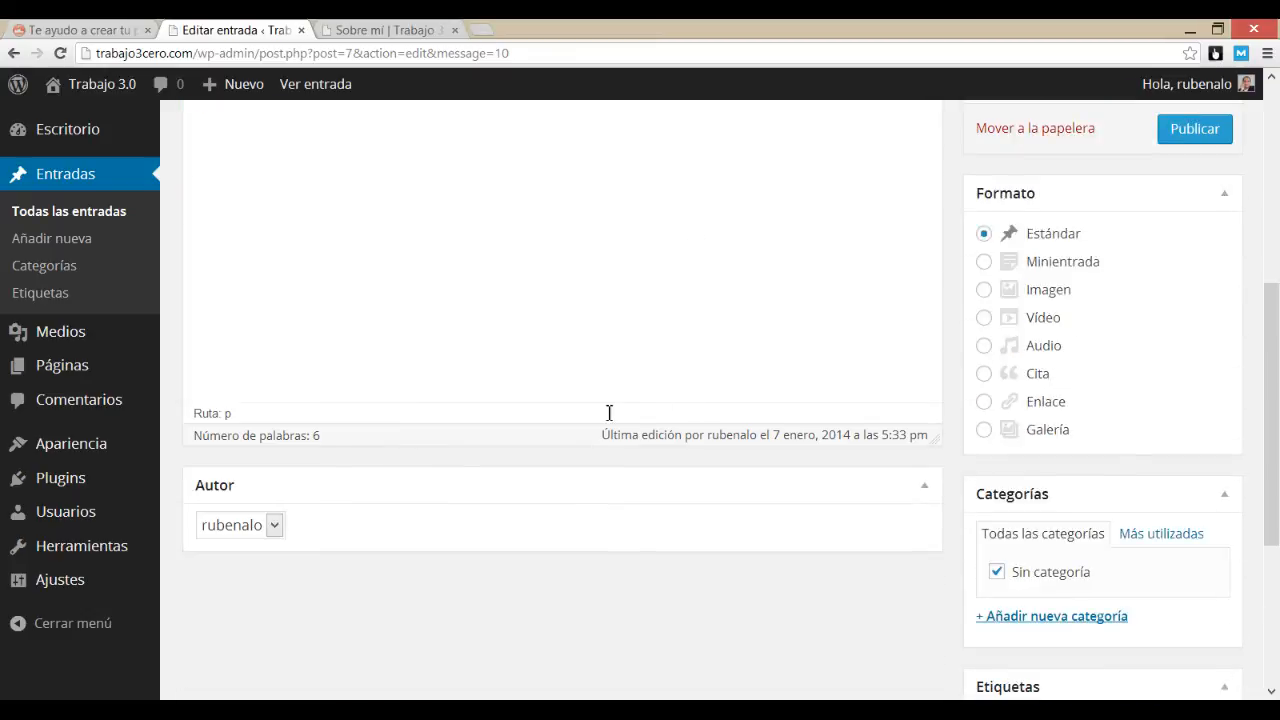
click(274, 526)
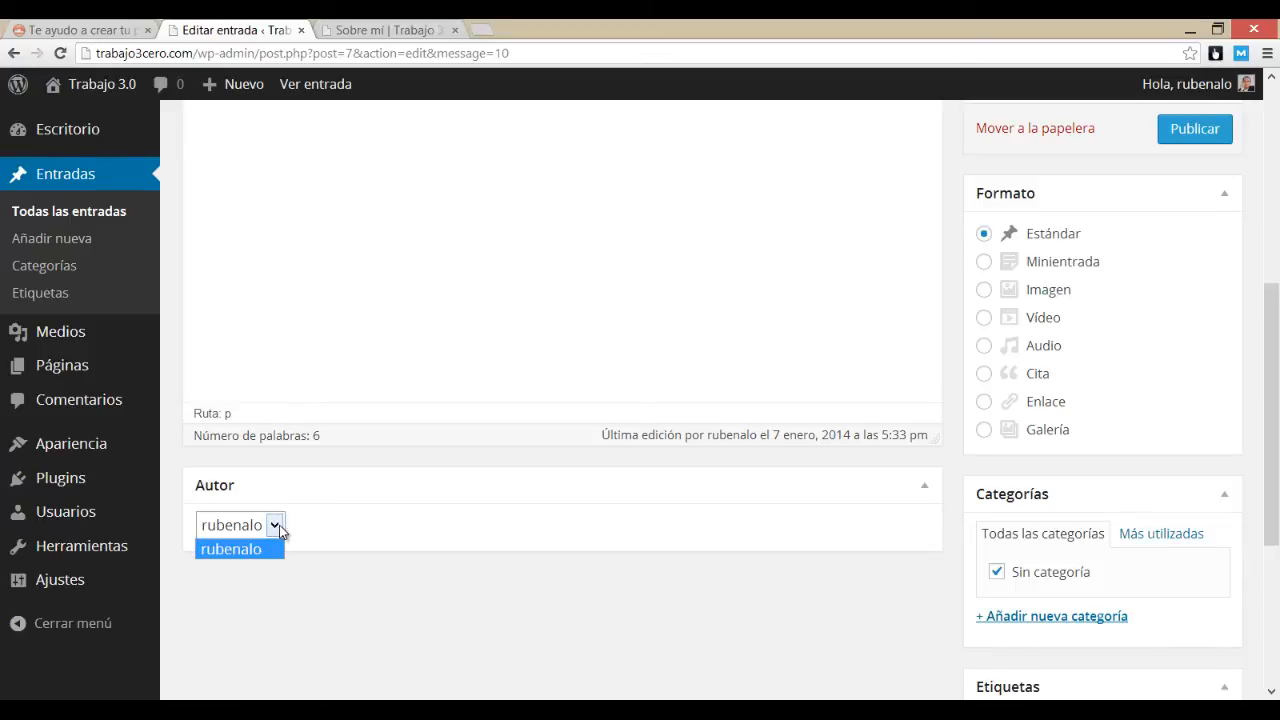
click(300, 527)
scroll(320, 520, up, 15)
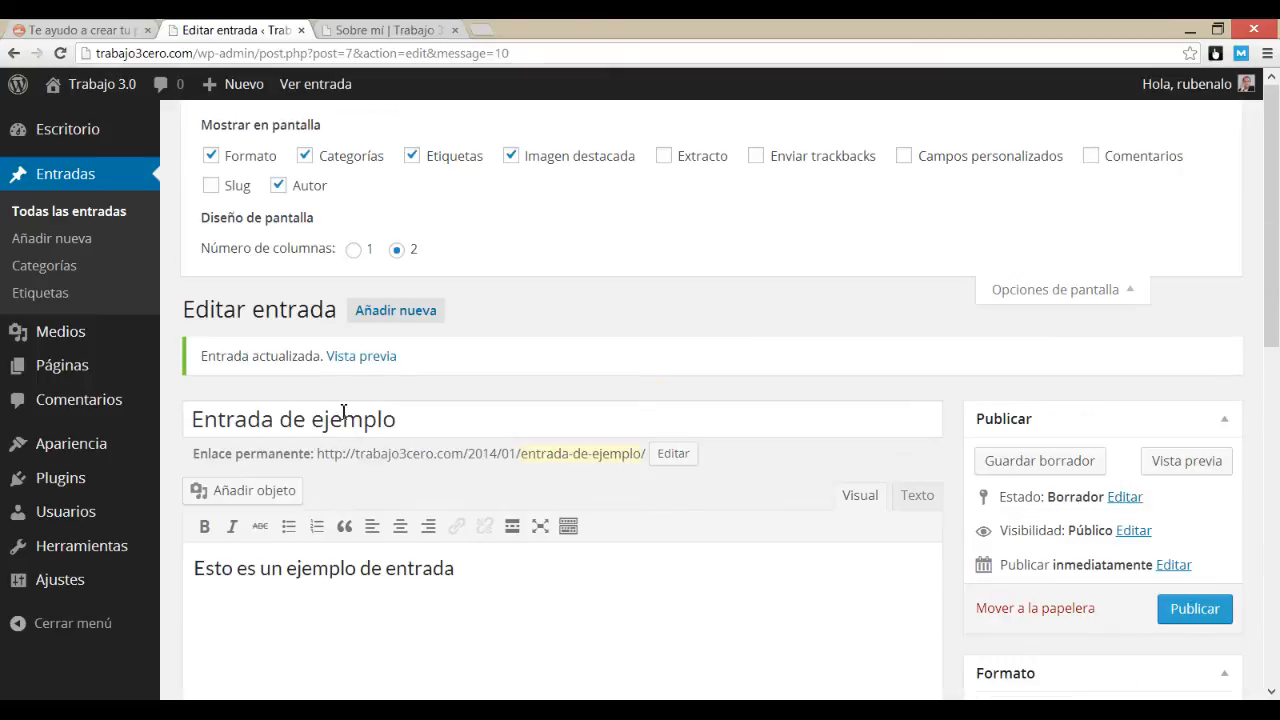
- Hide the Autor box, and temporarily display the Comentarios box to look at its comment and trackback options
click(278, 186)
click(1090, 156)
scroll(957, 360, down, 15)
scroll(957, 373, up, 2)
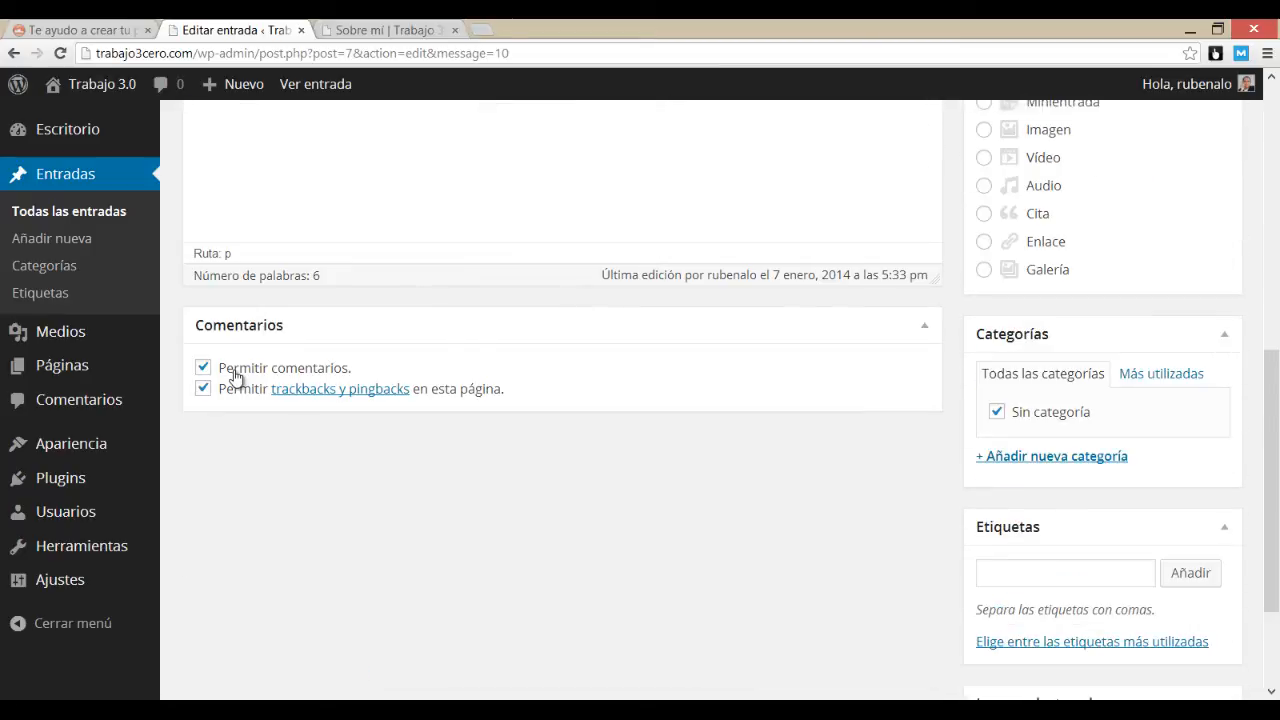
scroll(1152, 636, up, 4)
scroll(1145, 626, up, 4)
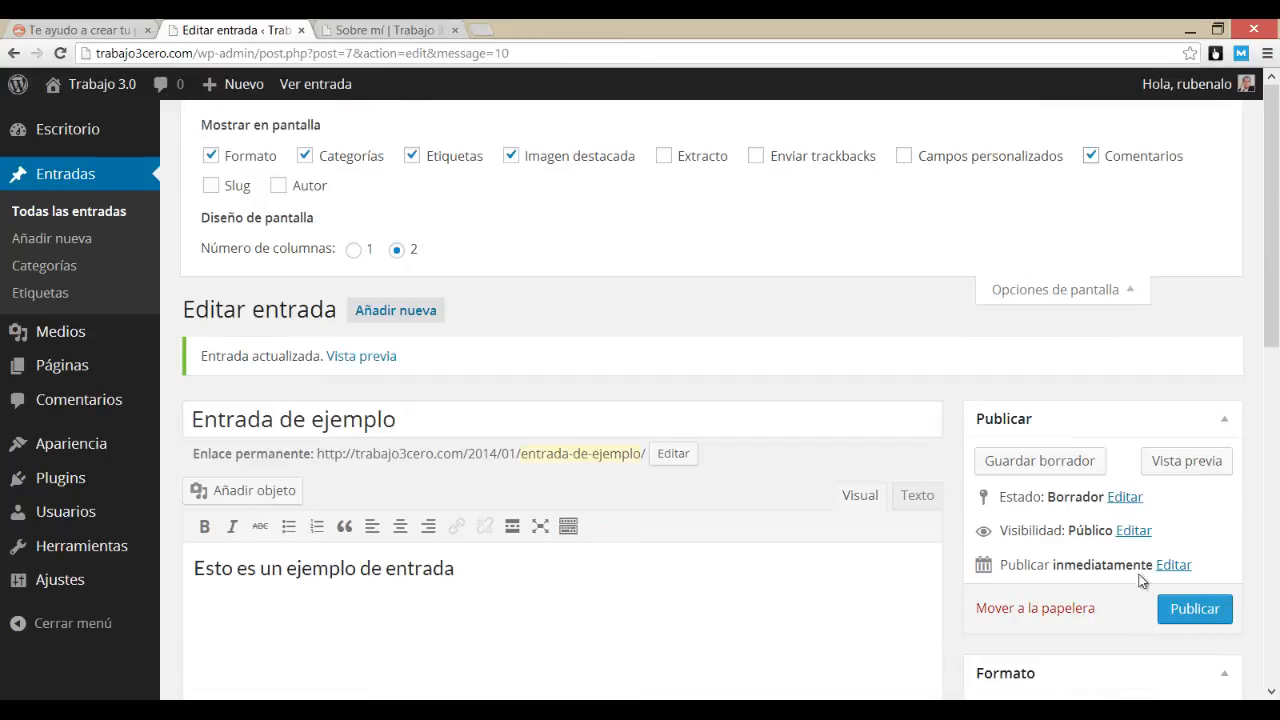
click(1091, 157)
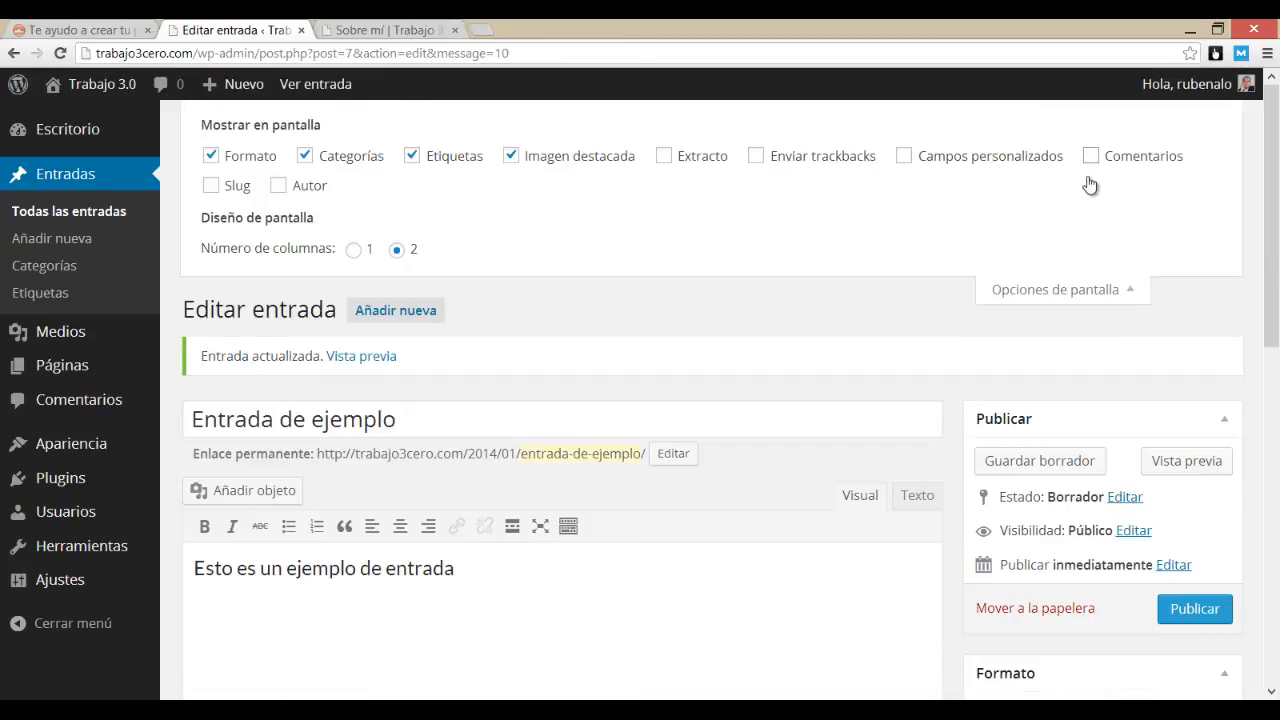
click(1066, 291)
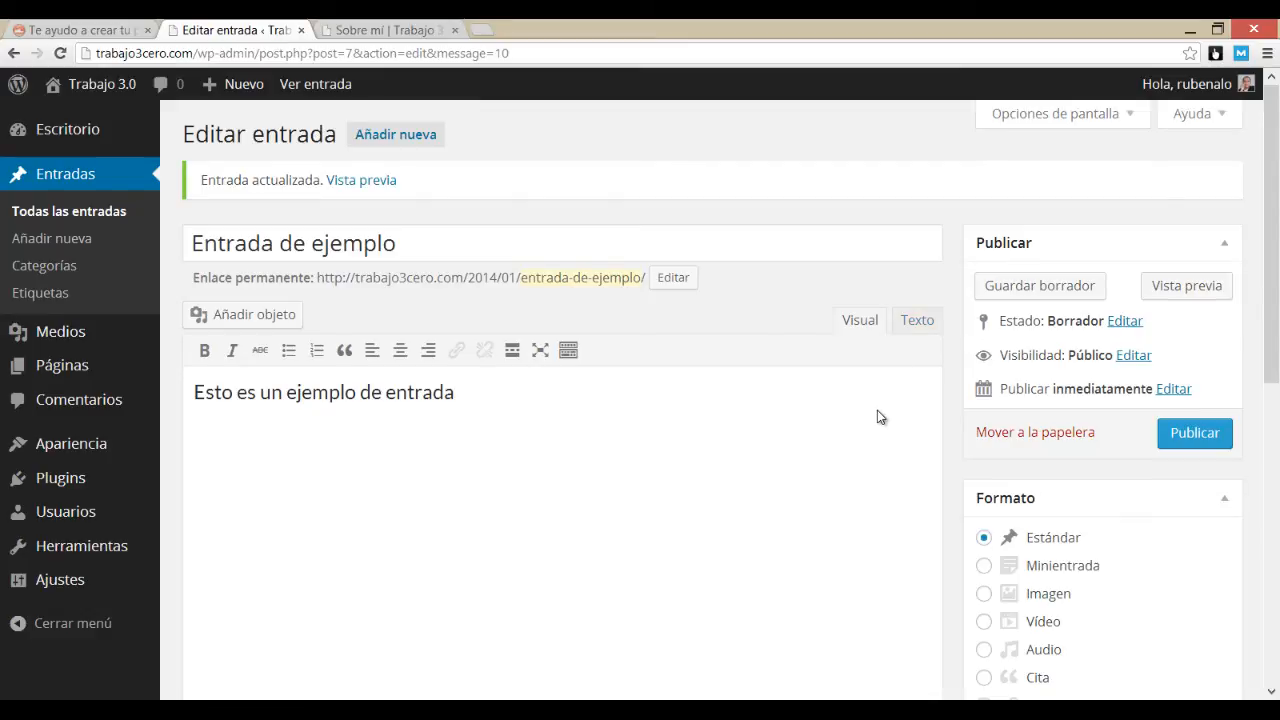
- Publish the example post and check its publication date and time
scroll(760, 401, down, 1)
scroll(760, 401, up, 1)
click(1190, 440)
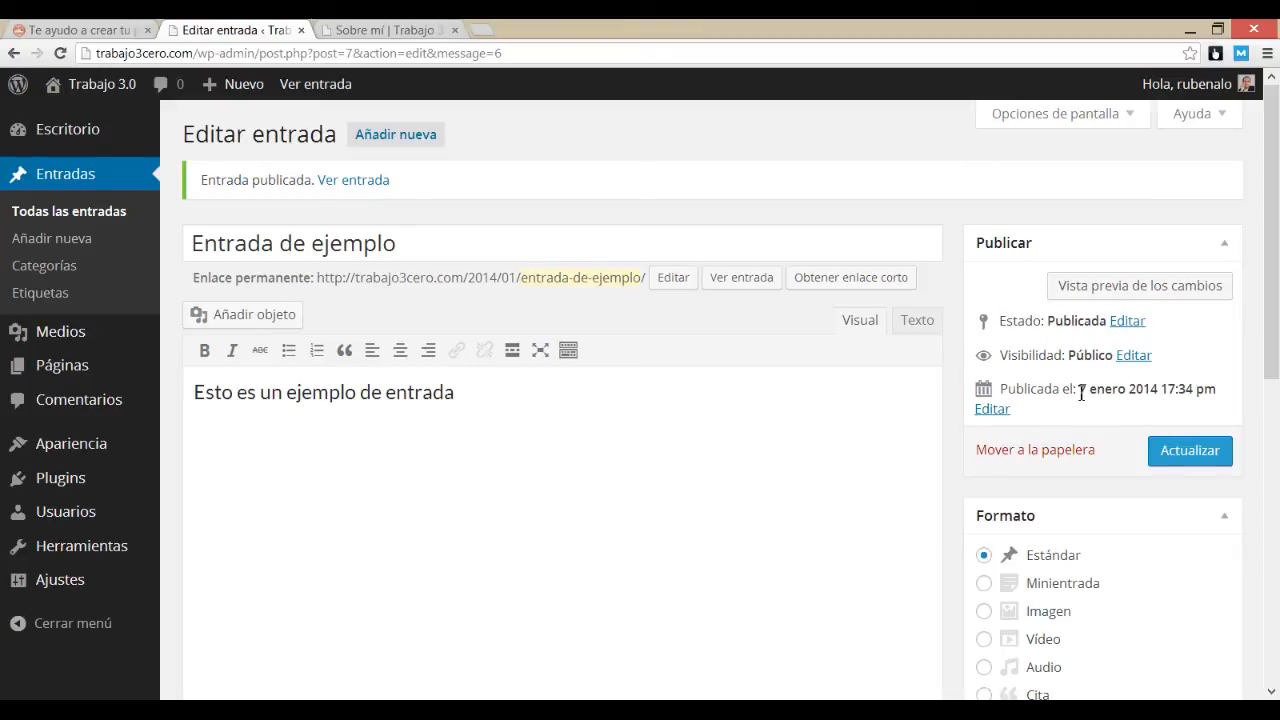
drag(1085, 392, 1196, 390)
click(548, 481)
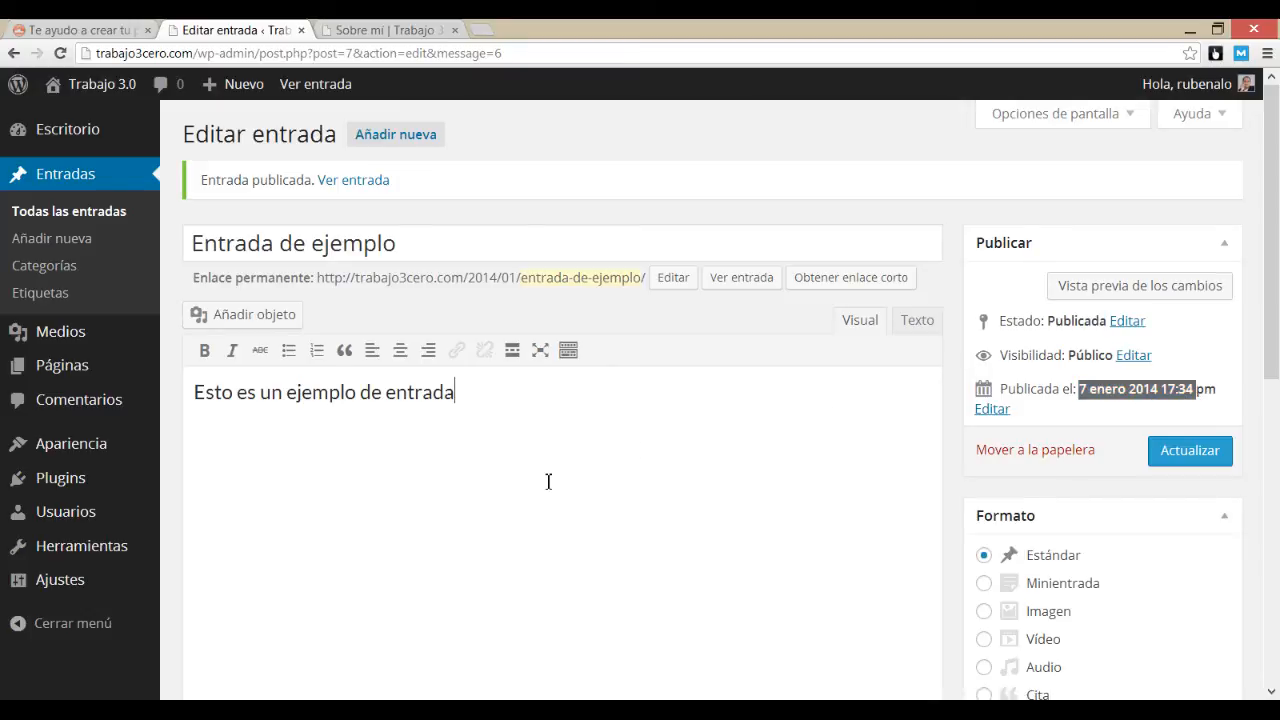
- View the list of all posts and open "Entrada de ejemplo" from the blog's home page
click(66, 212)
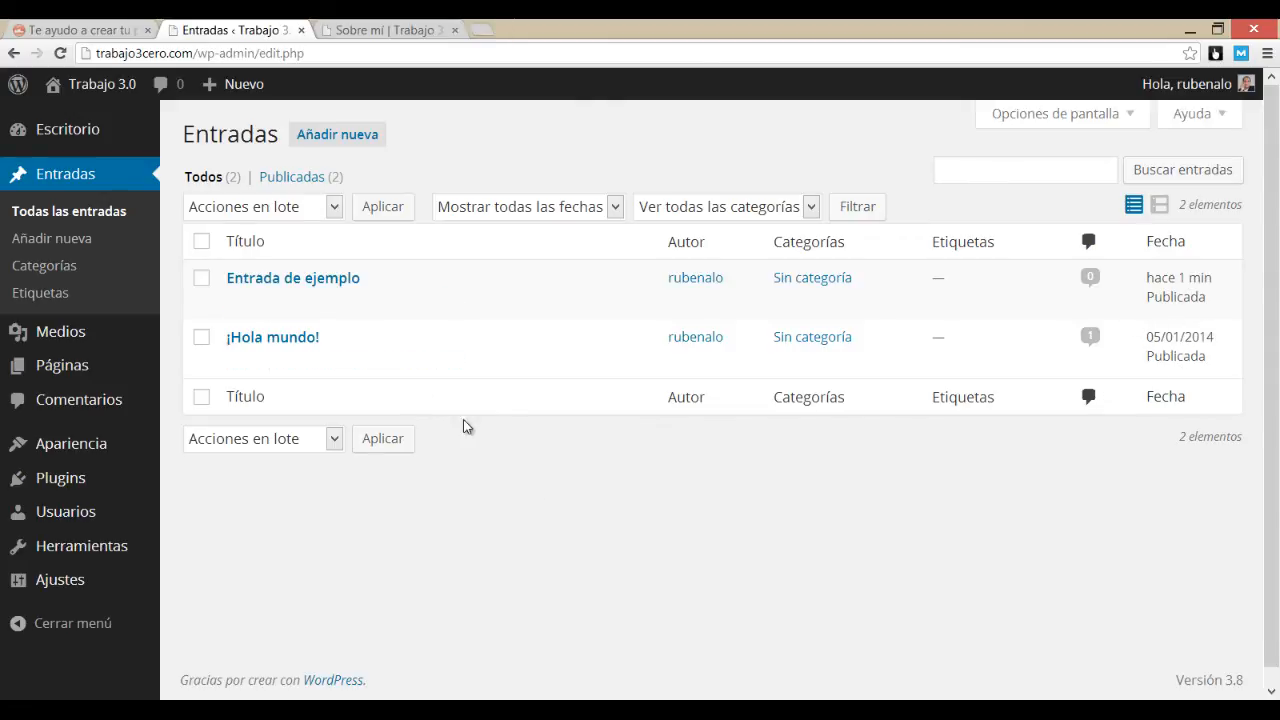
click(385, 30)
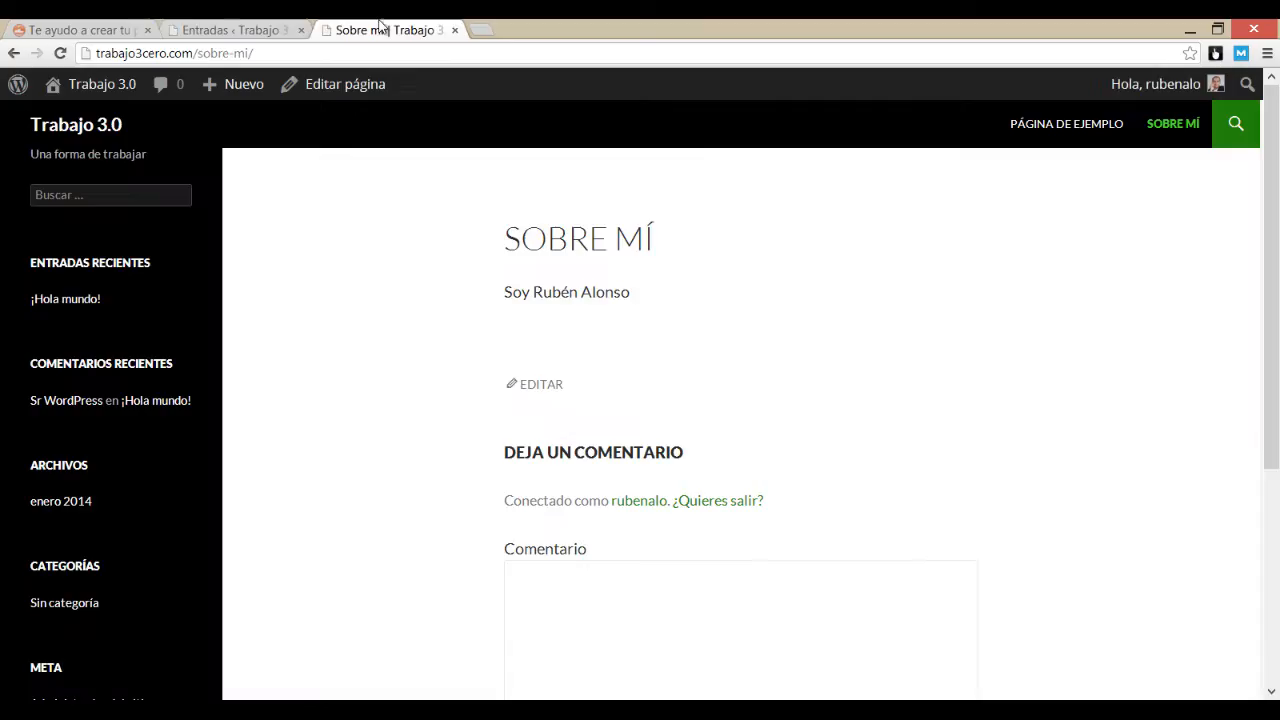
mouse_move(90, 86)
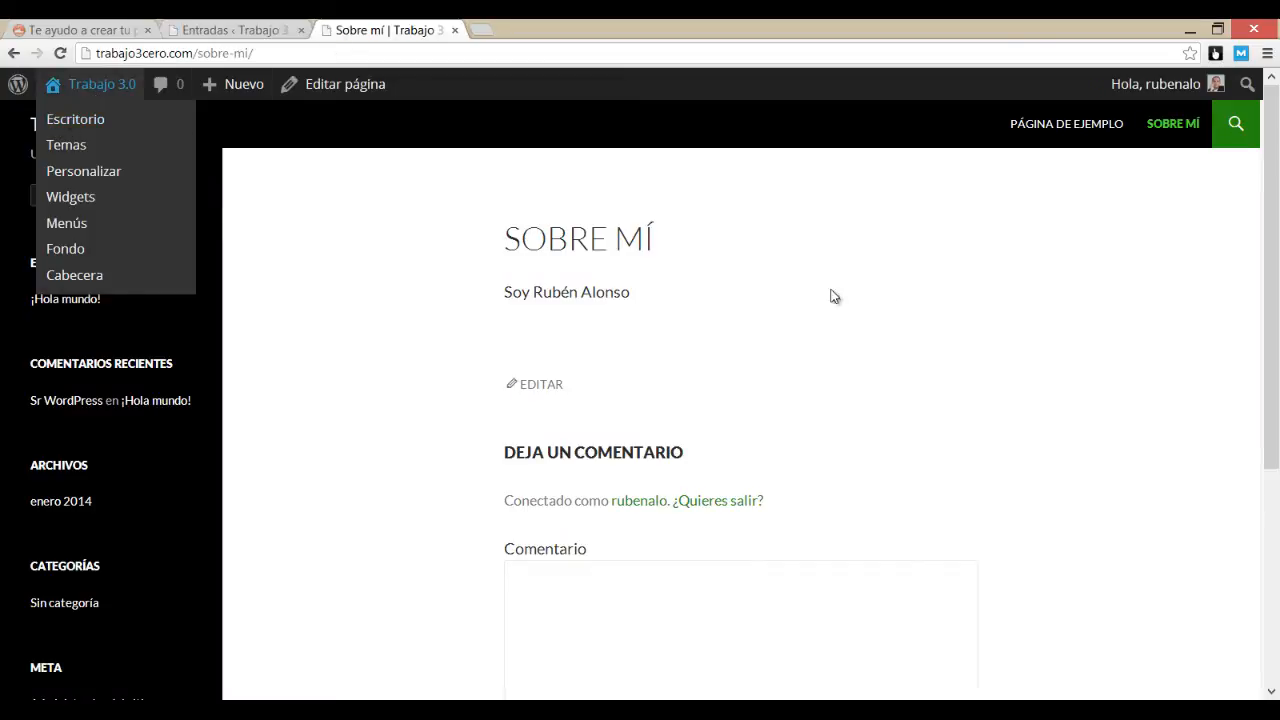
click(90, 137)
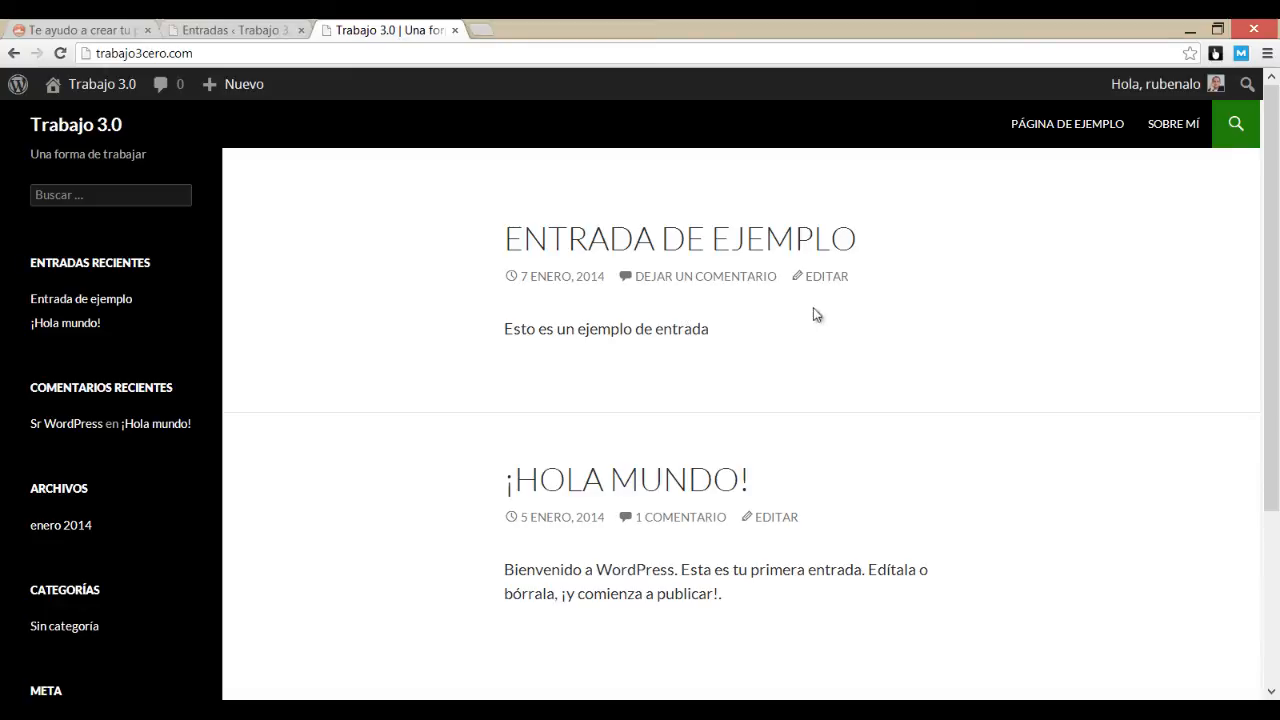
click(733, 245)
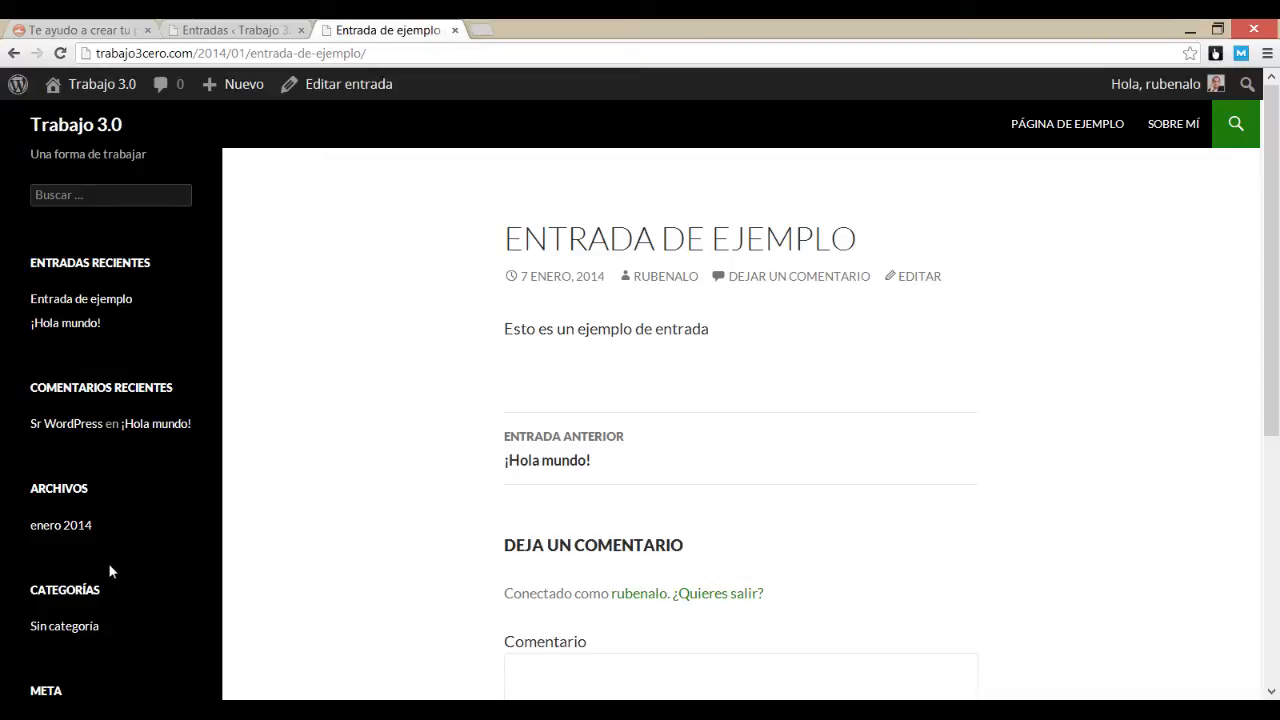
- Open the widget management page and compare the main sidebar's widgets with the sidebar shown on the blog
click(218, 27)
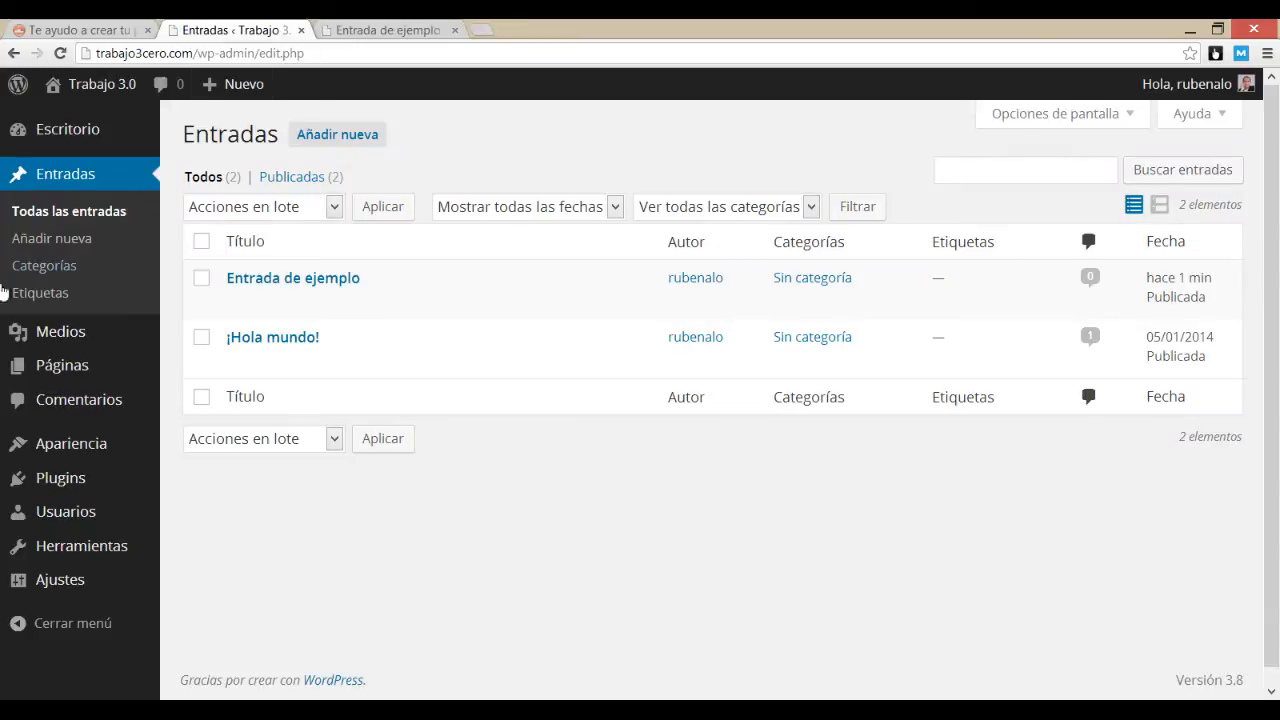
mouse_move(102, 450)
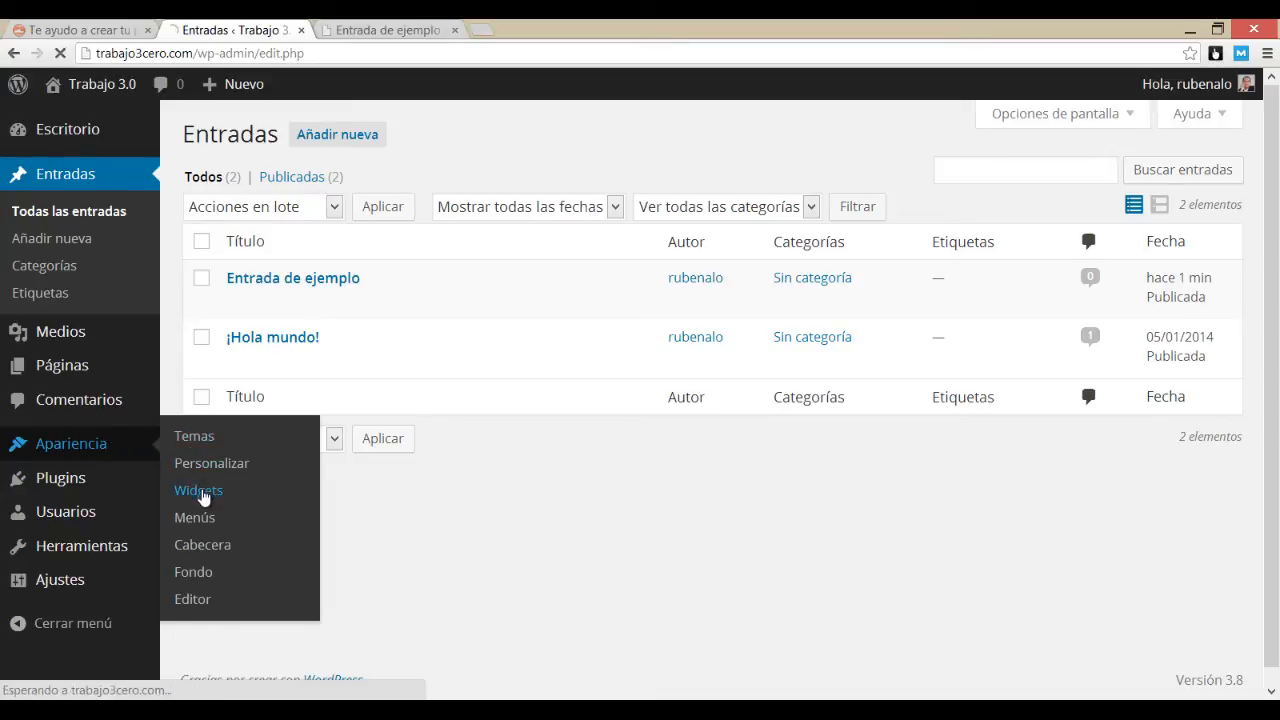
click(202, 493)
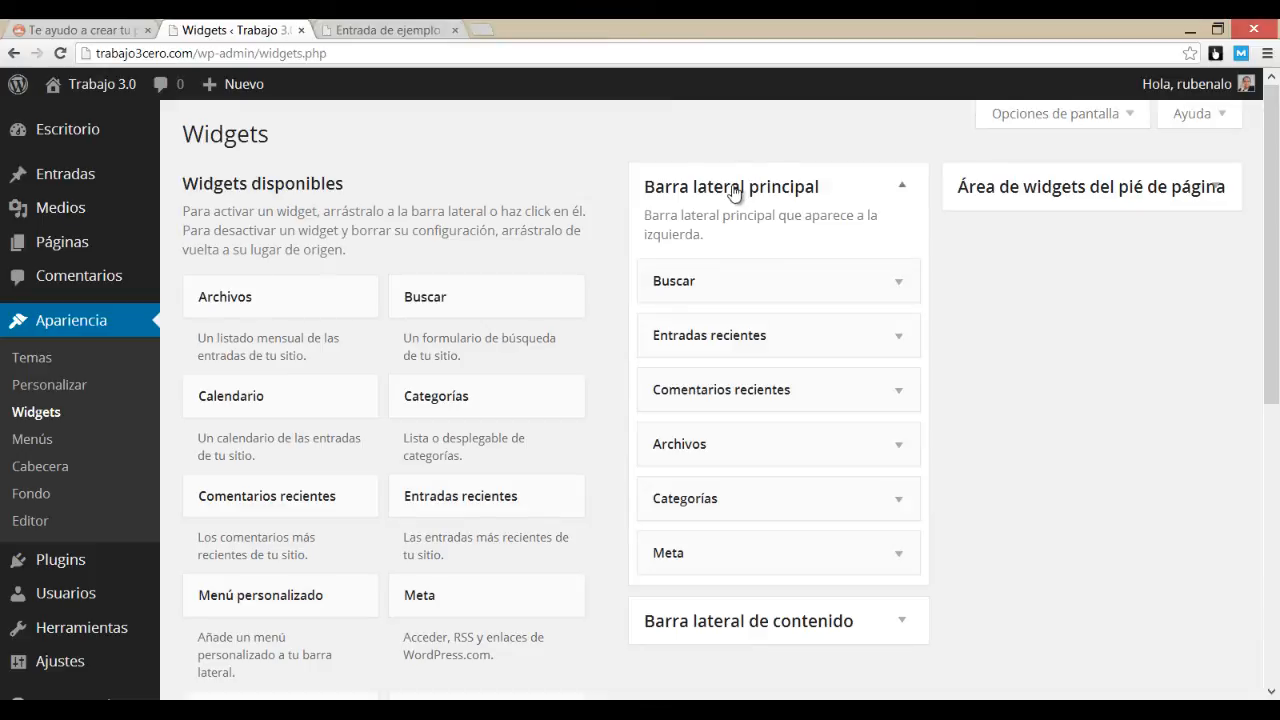
click(400, 30)
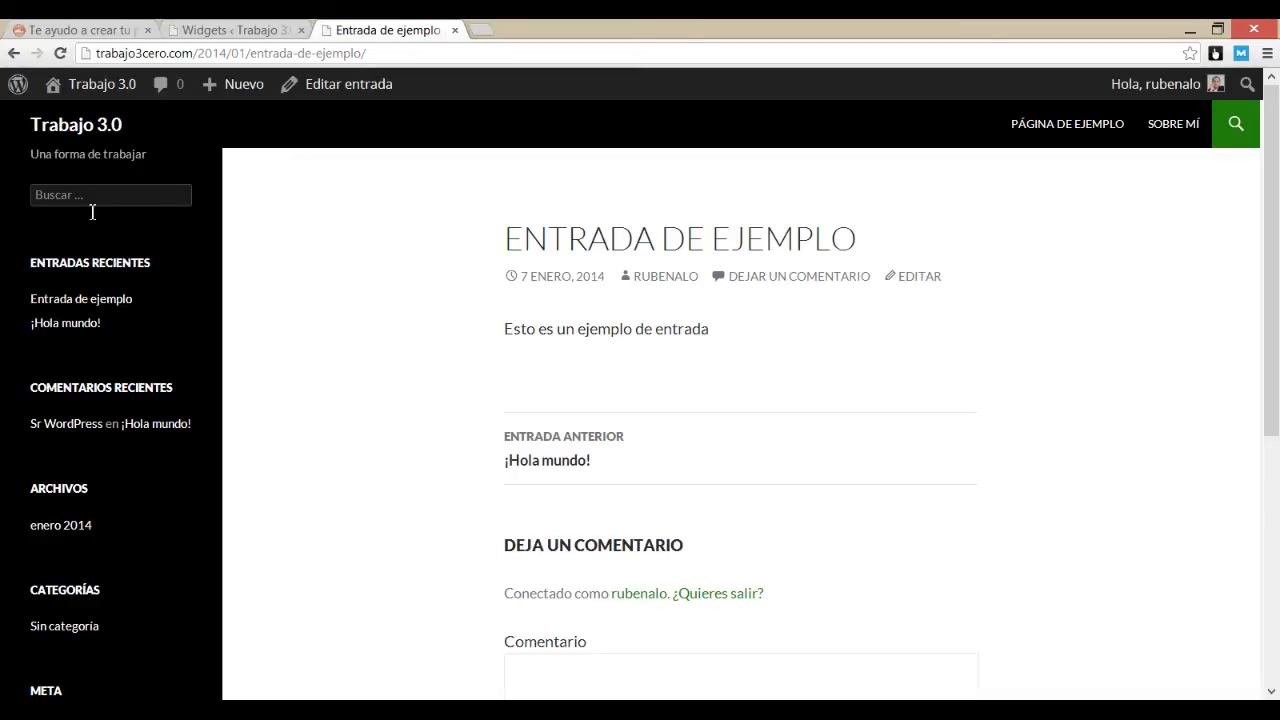
click(262, 30)
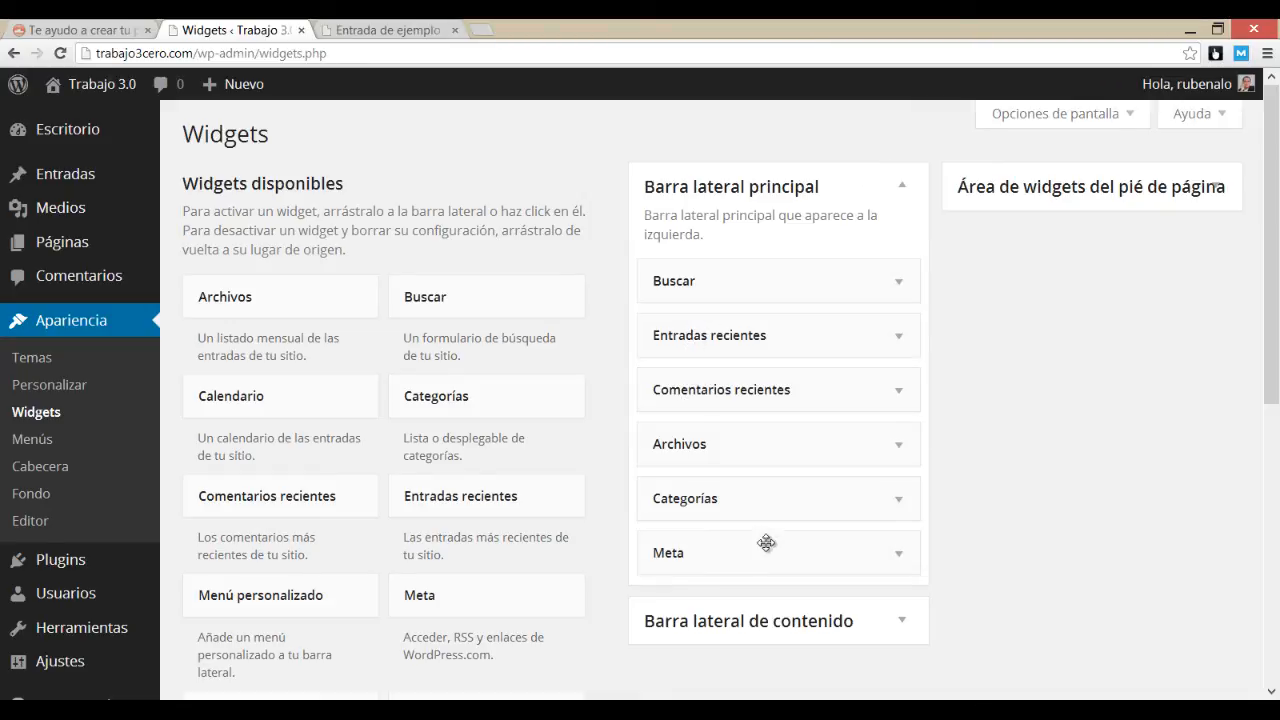
- Add the Calendario widget to the footer widget area and save it with the title "Calendario"
click(388, 30)
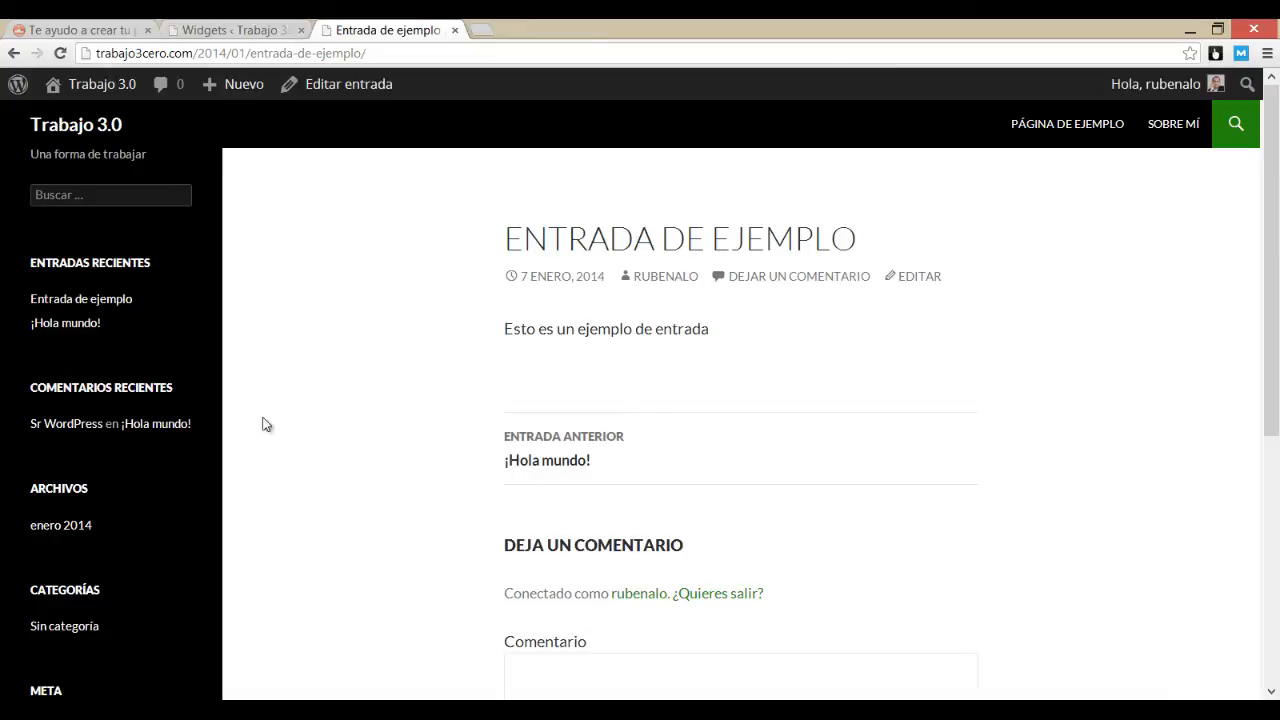
click(200, 30)
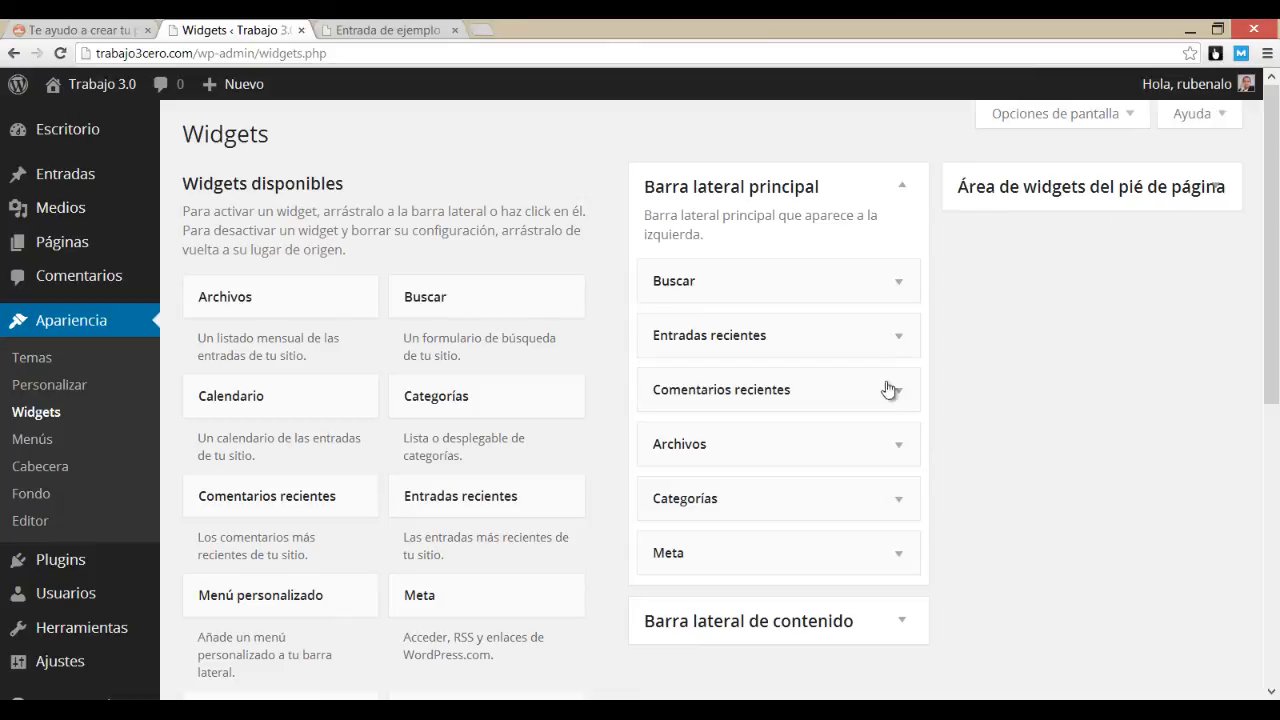
scroll(920, 354, down, 1)
scroll(949, 402, up, 1)
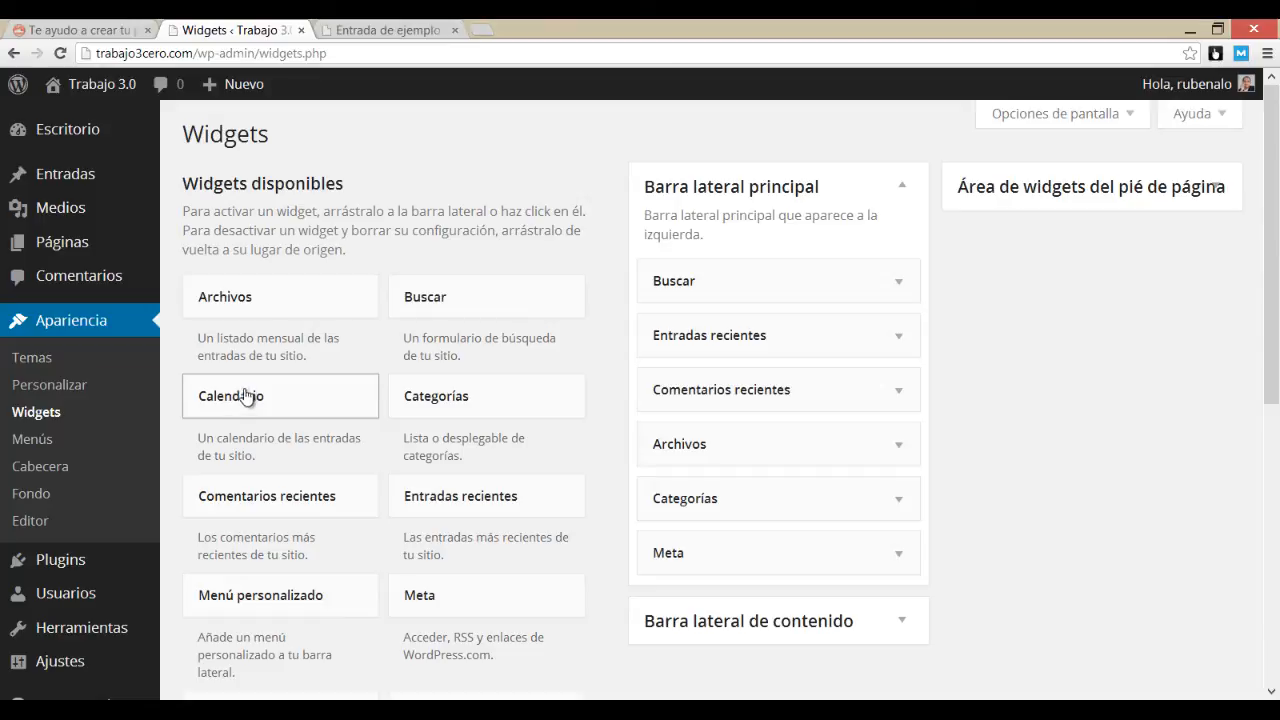
drag(245, 400, 997, 192)
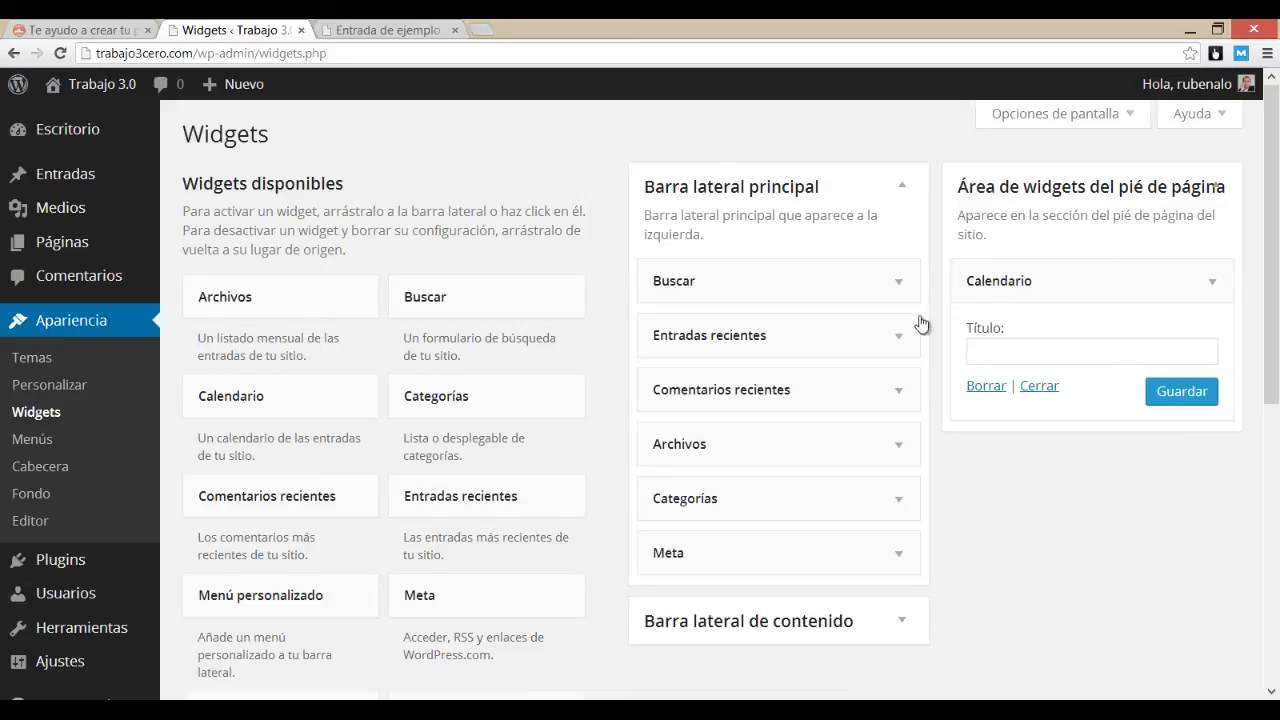
click(1029, 353)
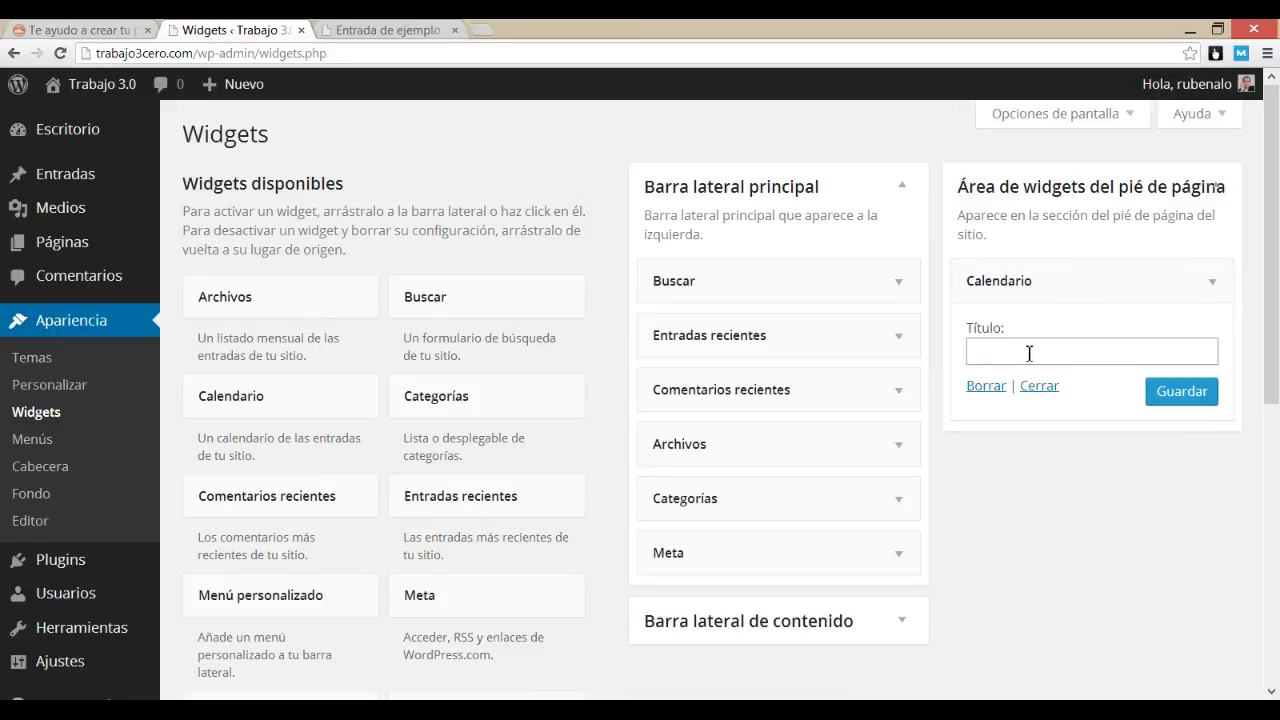
text(Calendario)
click(1192, 391)
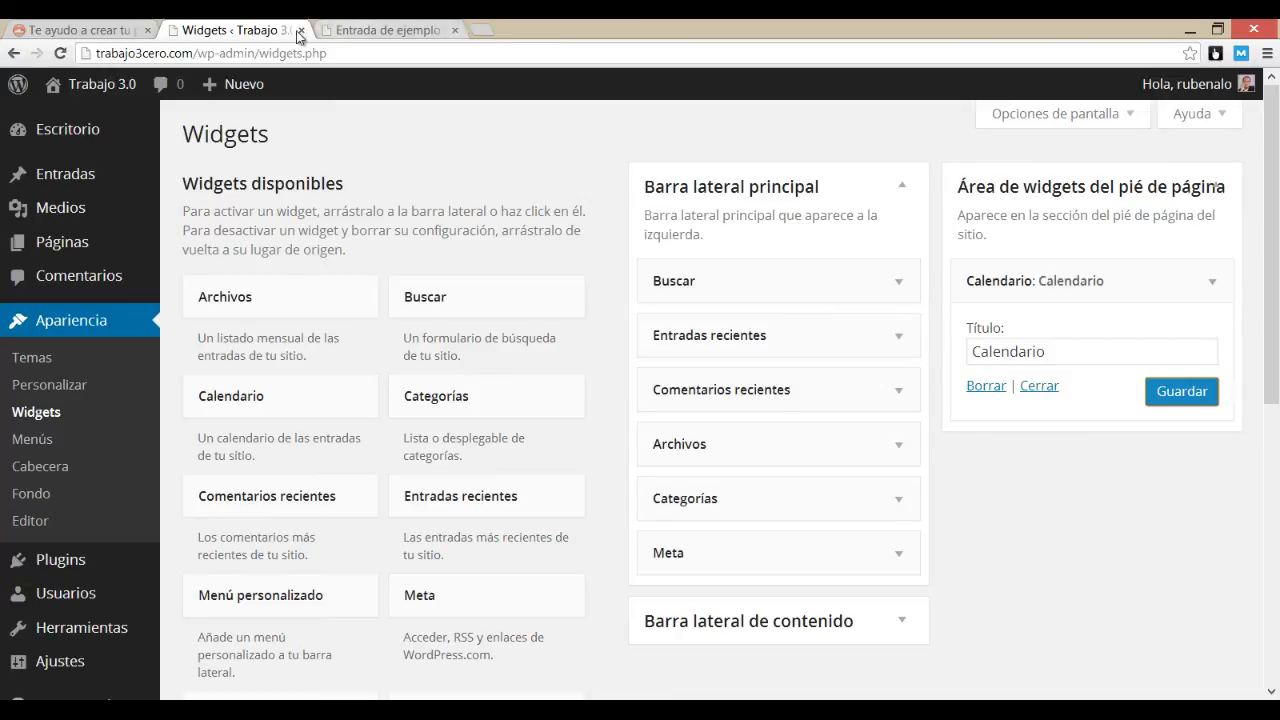
- Open the blog's home page and examine how the calendar in the footer marks the days with published posts
click(365, 30)
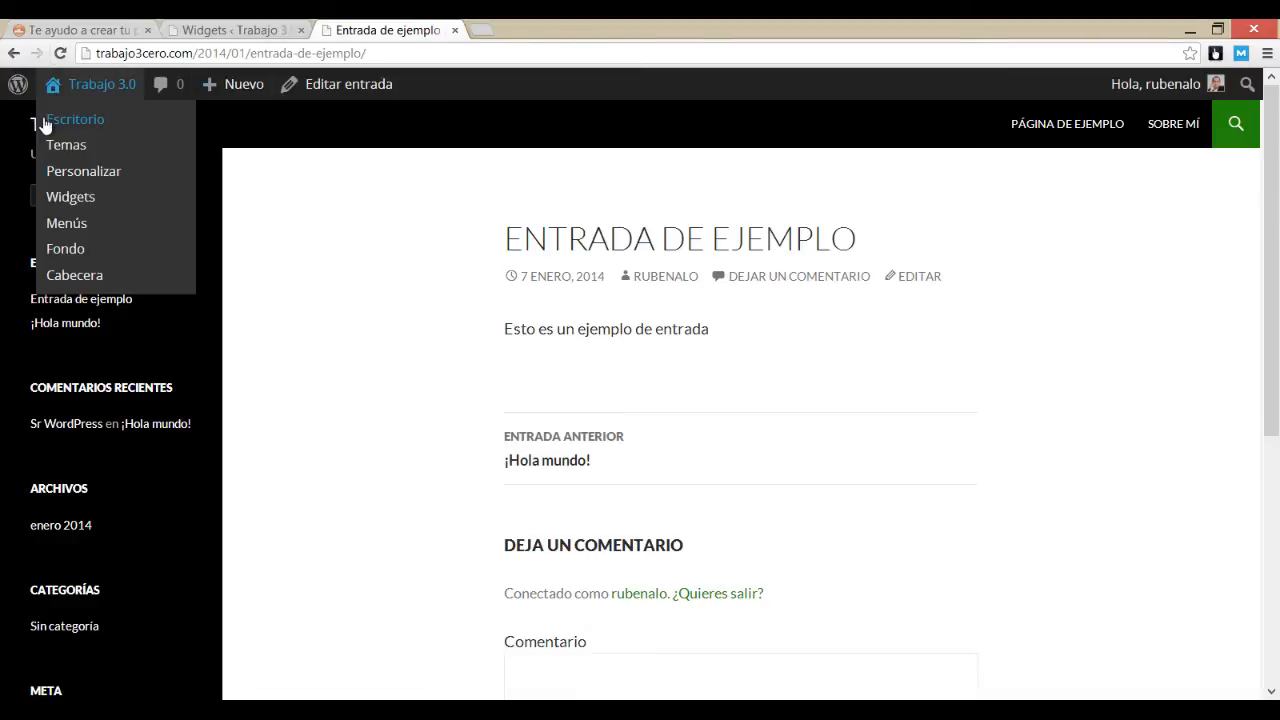
click(97, 124)
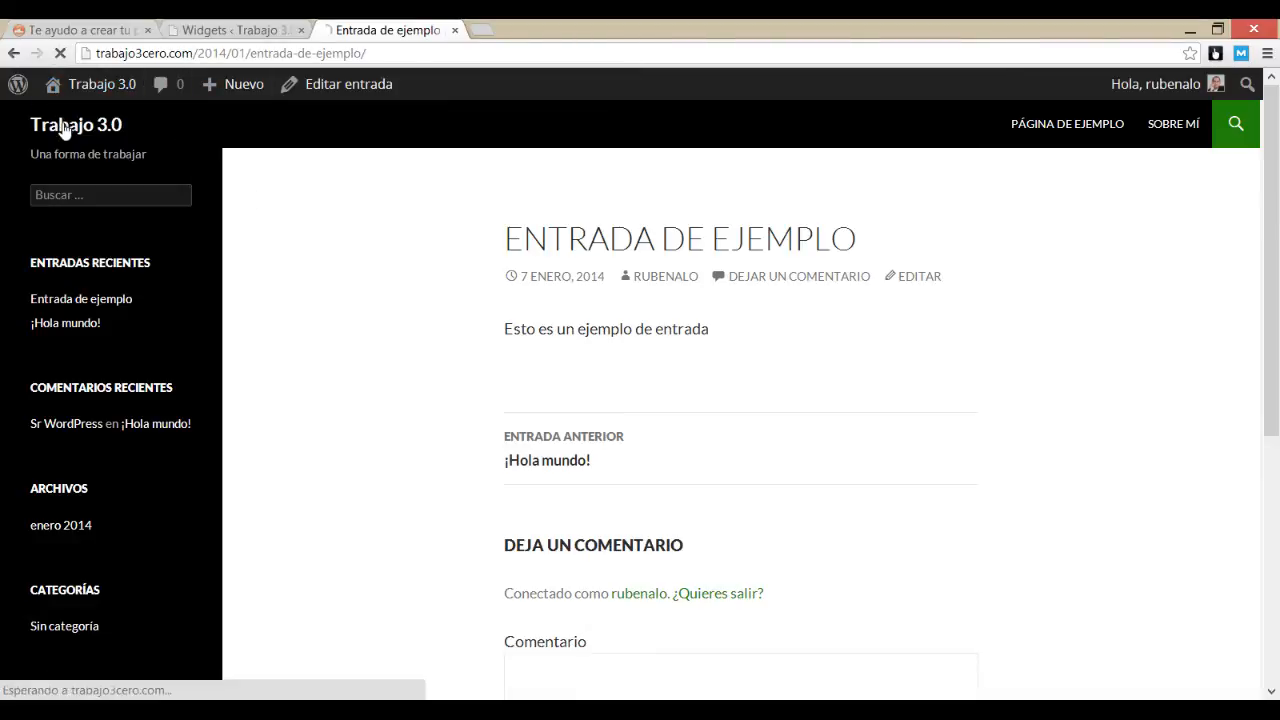
scroll(255, 247, down, 3)
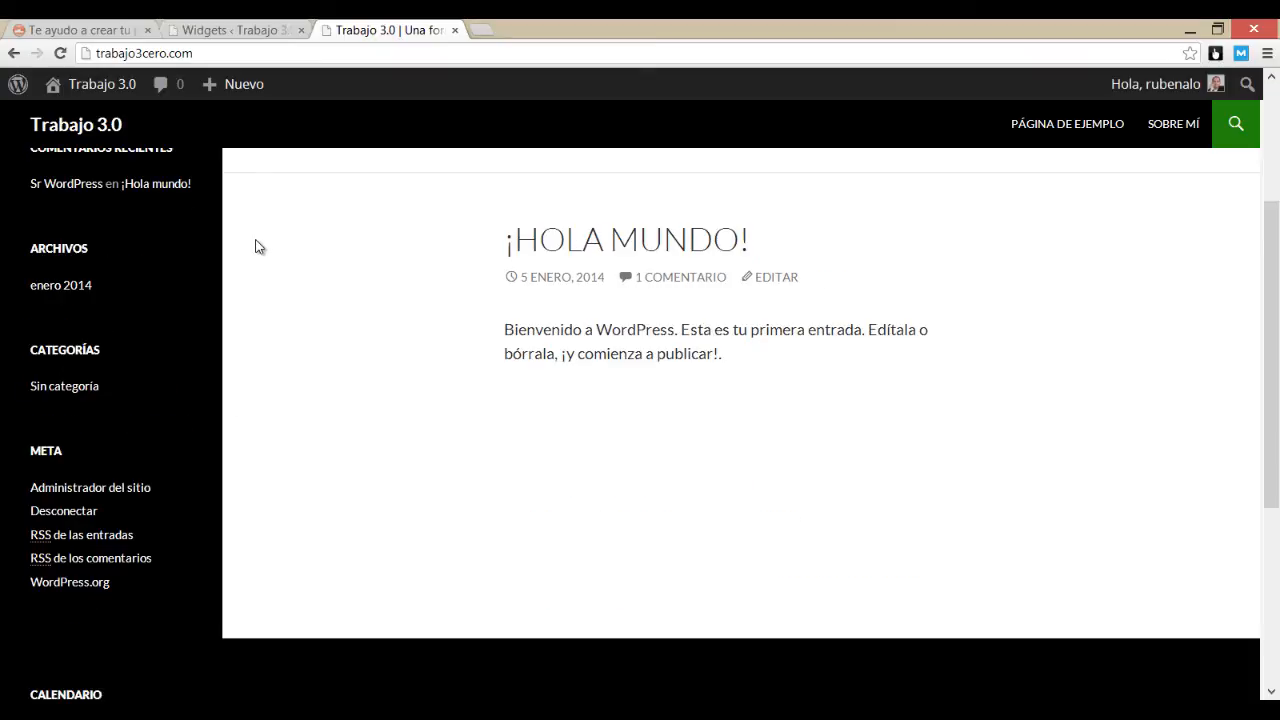
scroll(265, 240, down, 4)
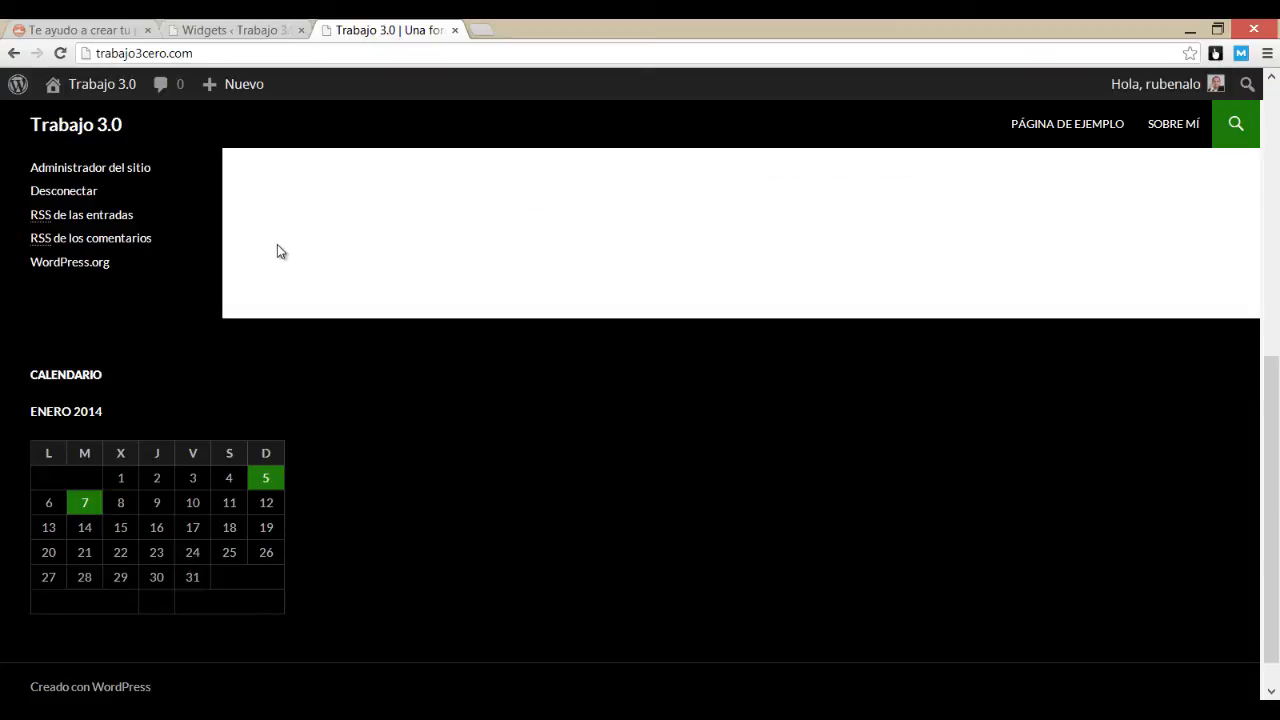
scroll(277, 245, up, 2)
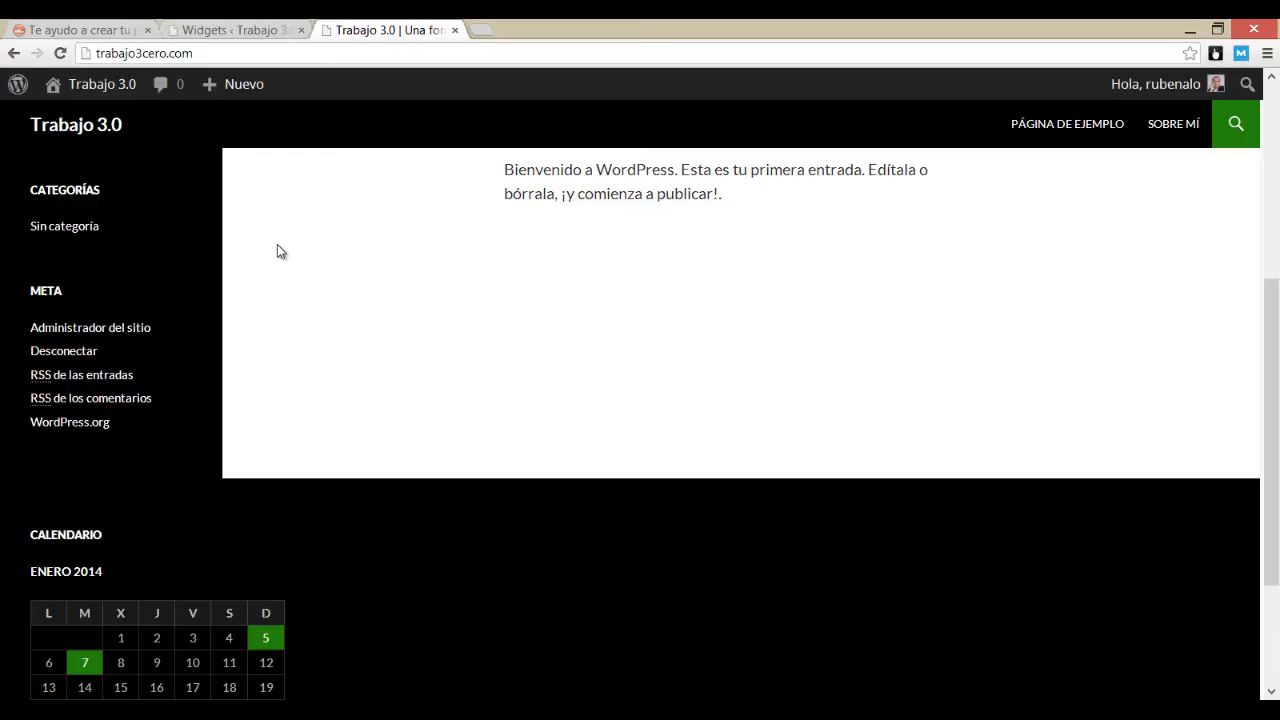
click(255, 29)
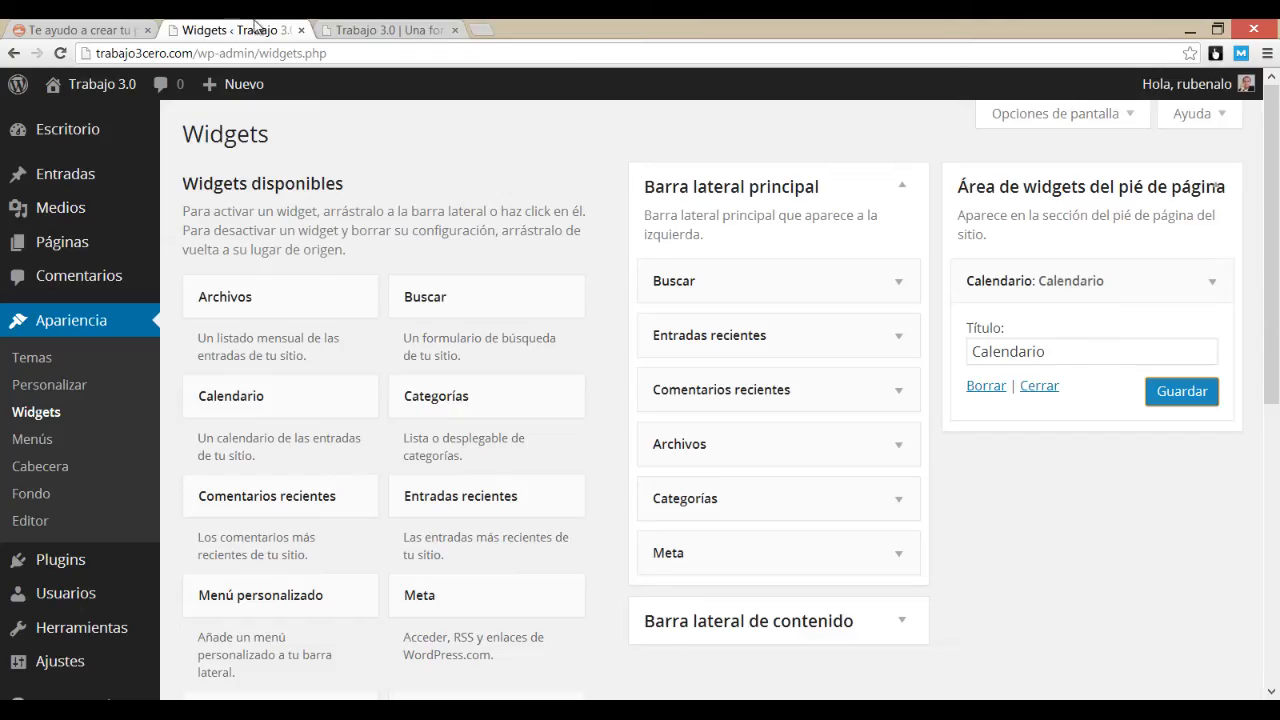
click(382, 30)
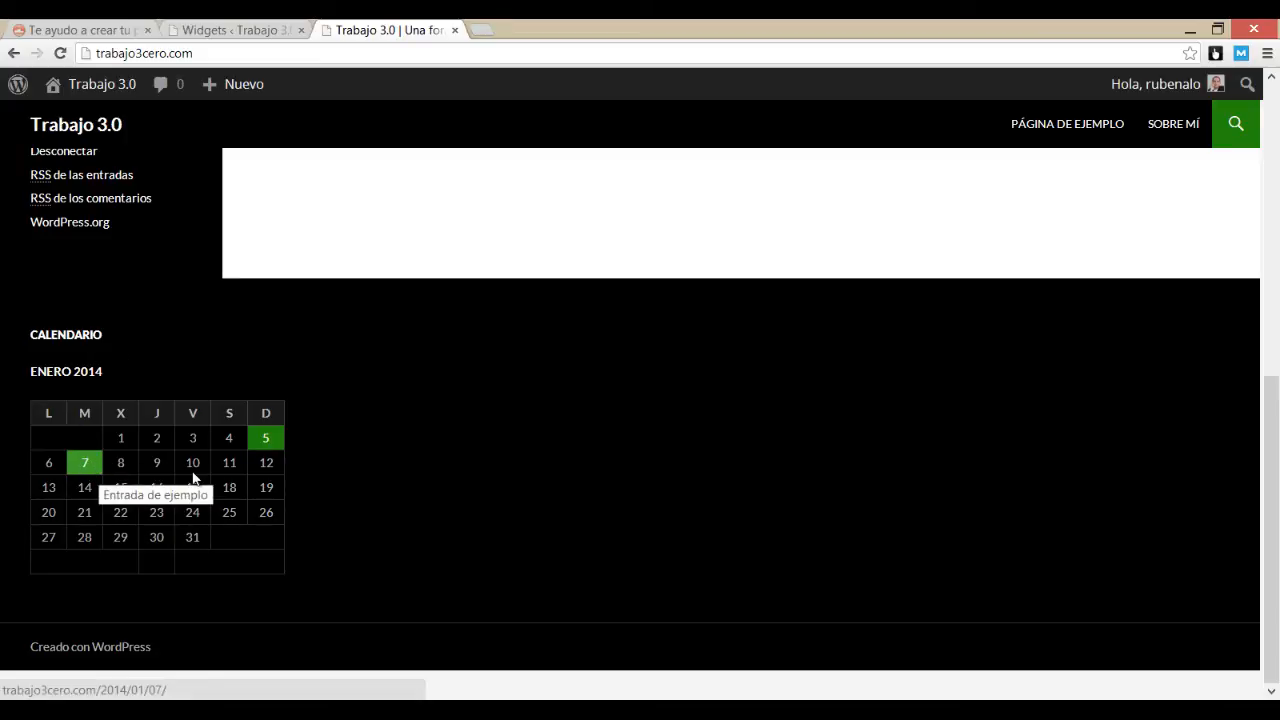
click(213, 25)
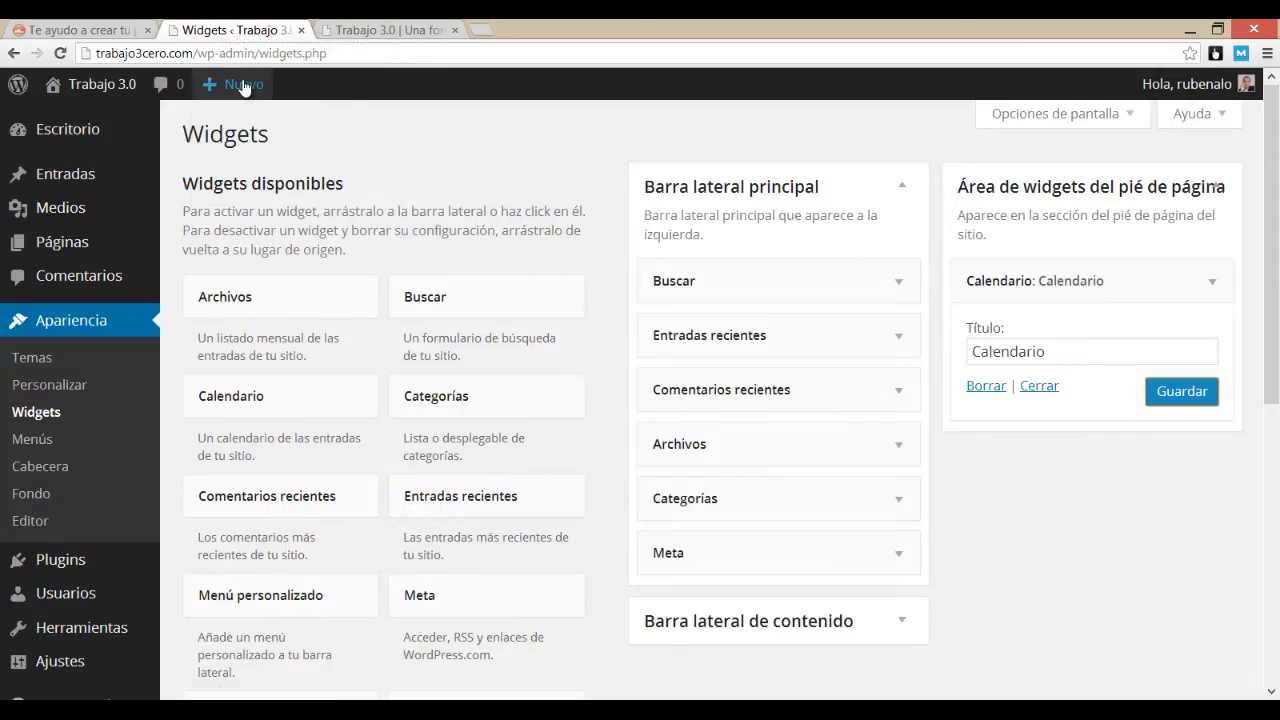
mouse_move(242, 84)
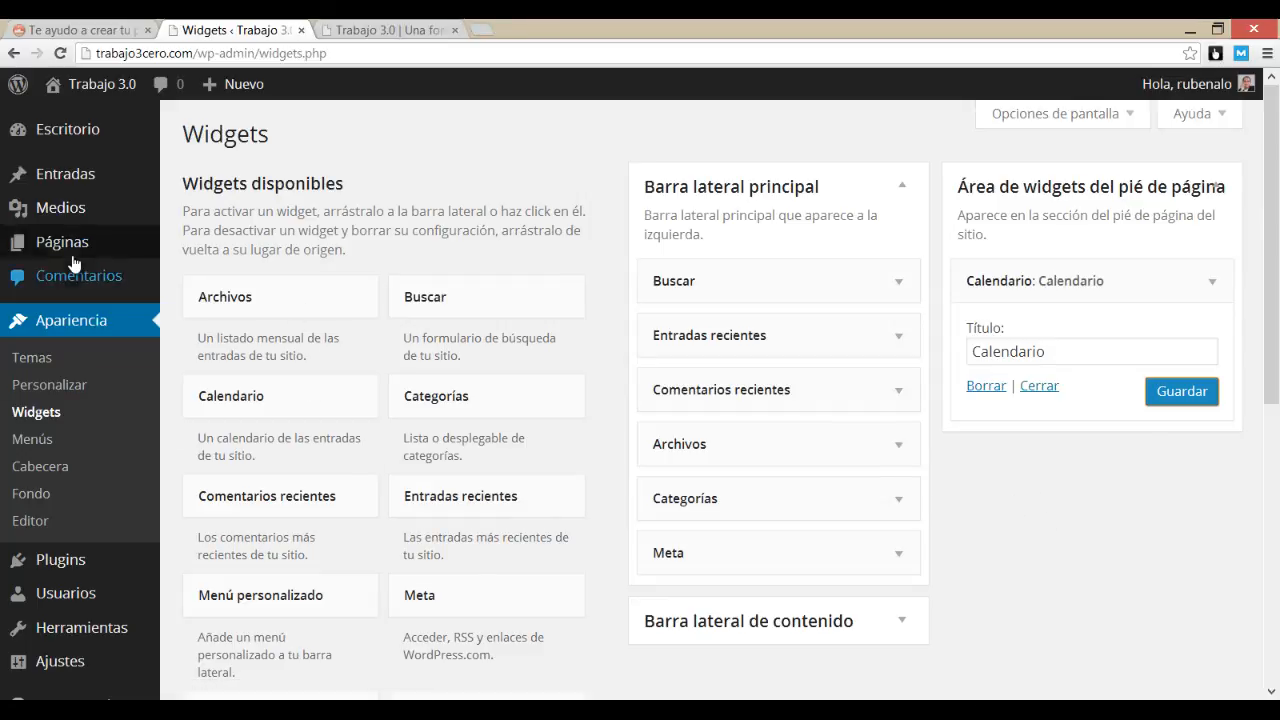
- Open the menu management page and create a new menu named "Principal"
click(25, 448)
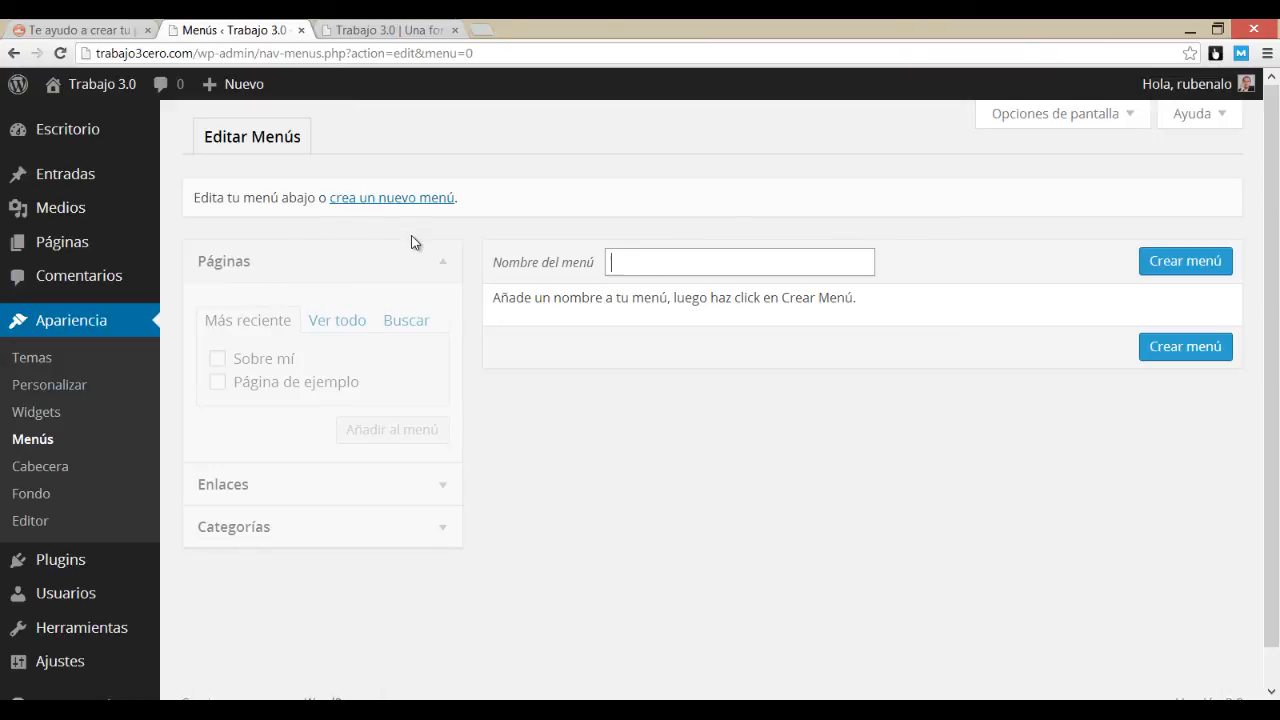
click(362, 29)
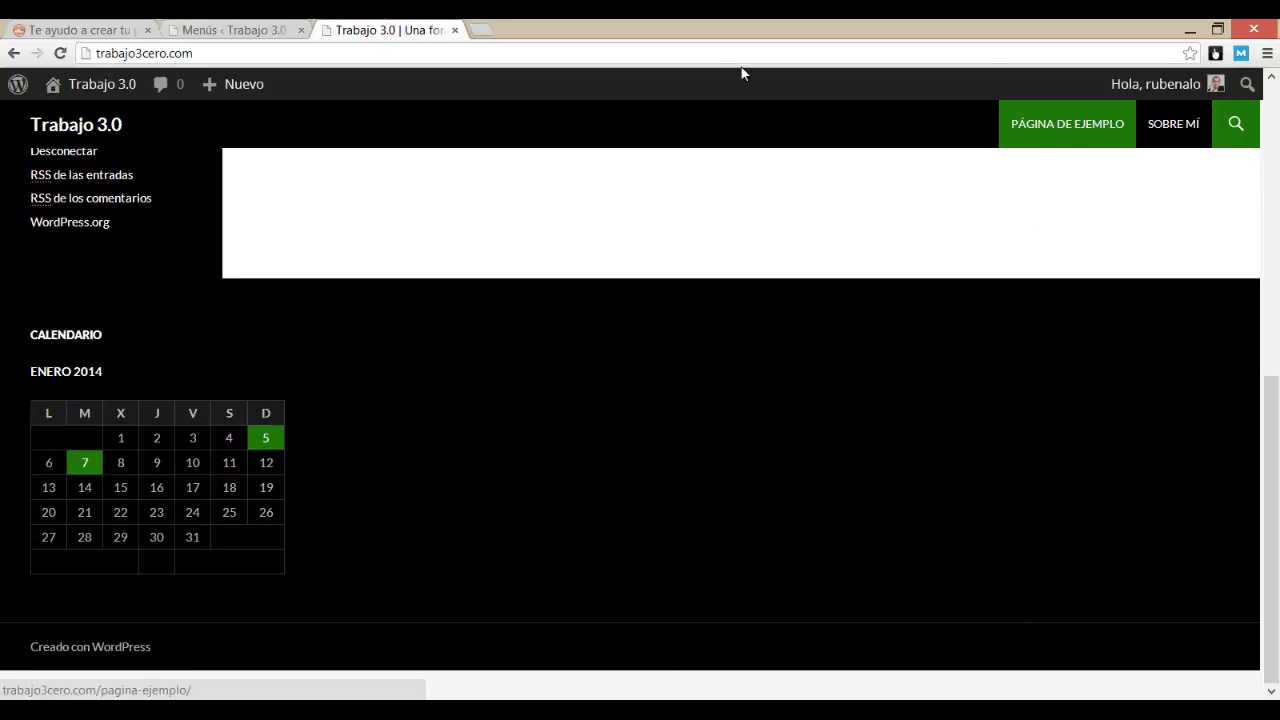
click(215, 29)
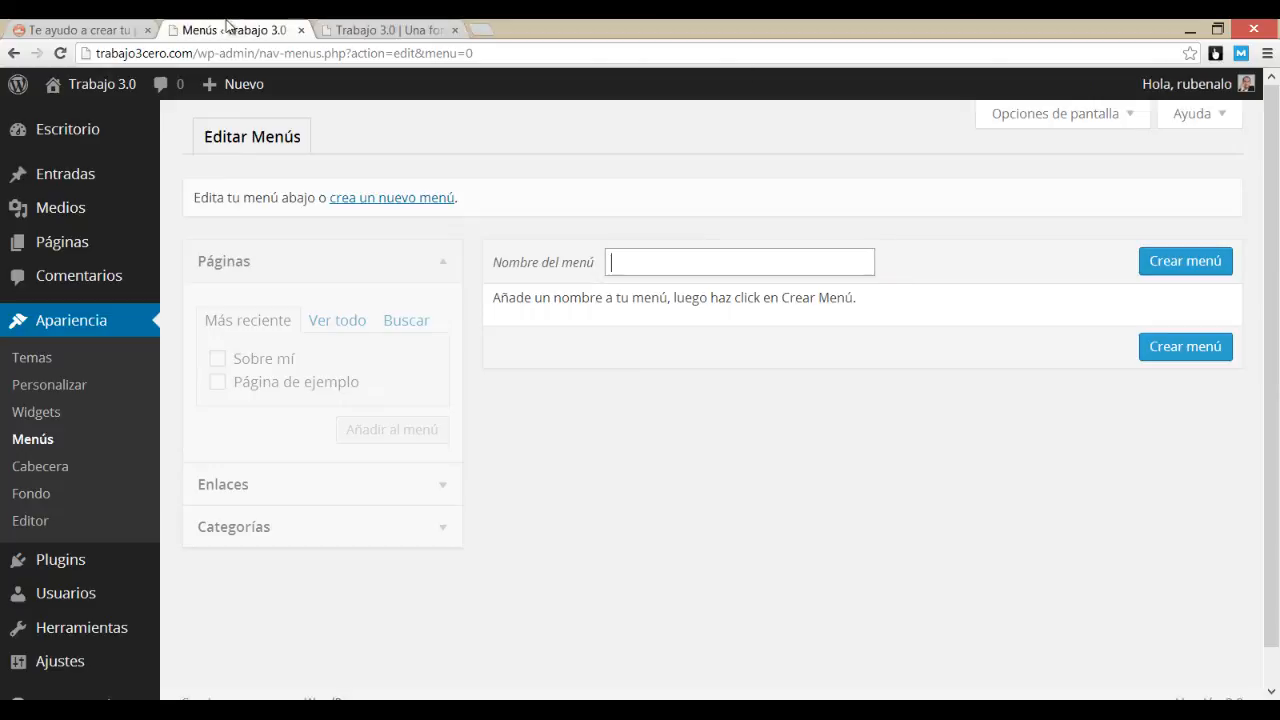
click(557, 302)
click(360, 198)
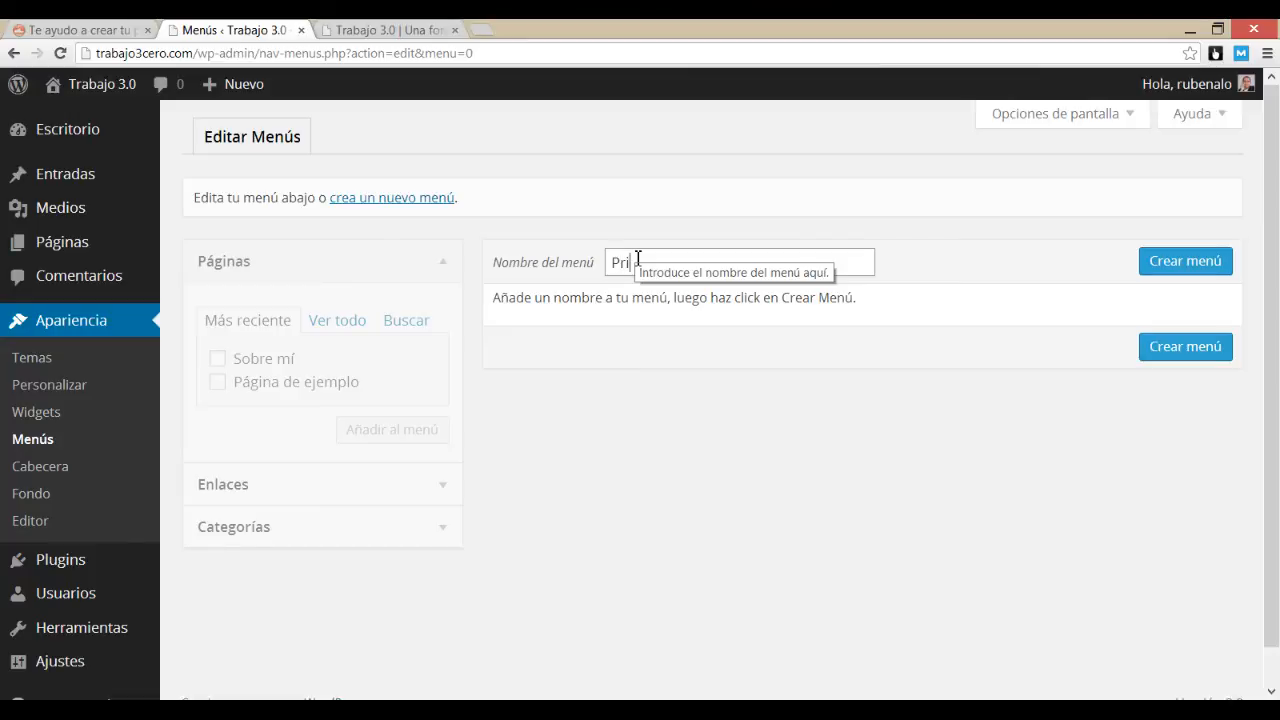
text(Principal)
click(1192, 268)
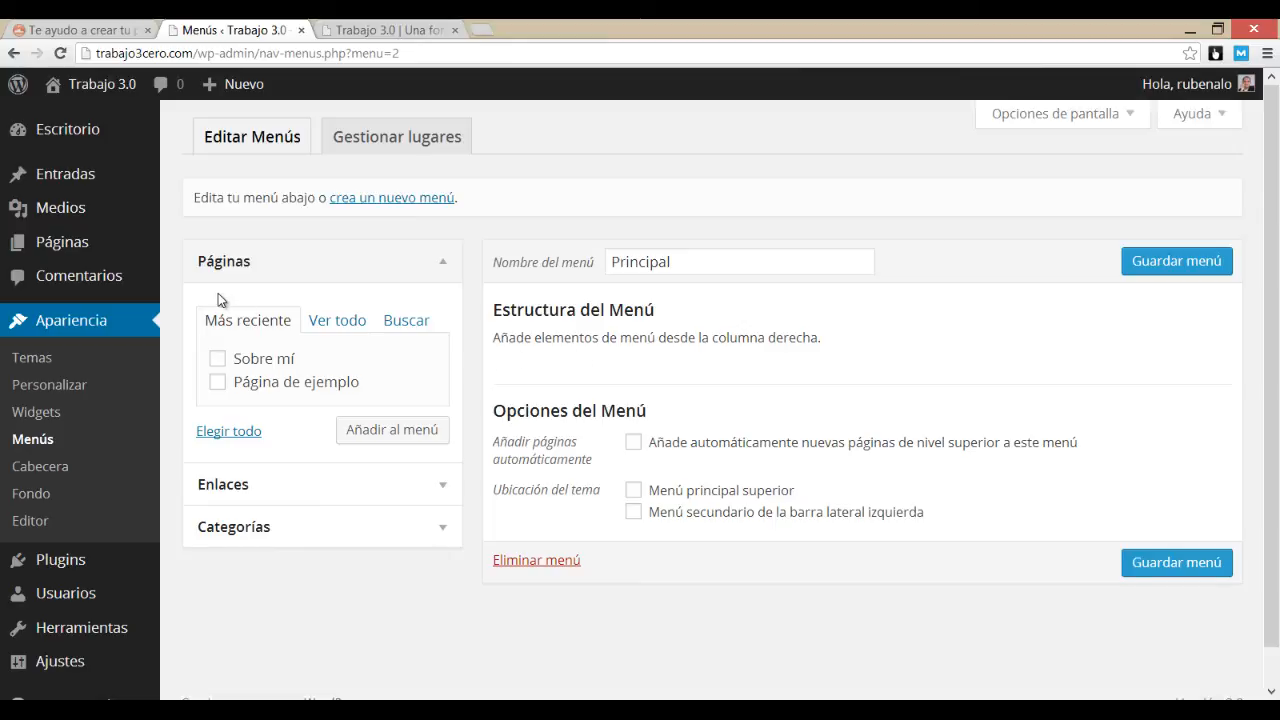
- Add the pages Sobre mí and Página de ejemplo to the Principal menu and enable automatic adding of new top-level pages
click(368, 29)
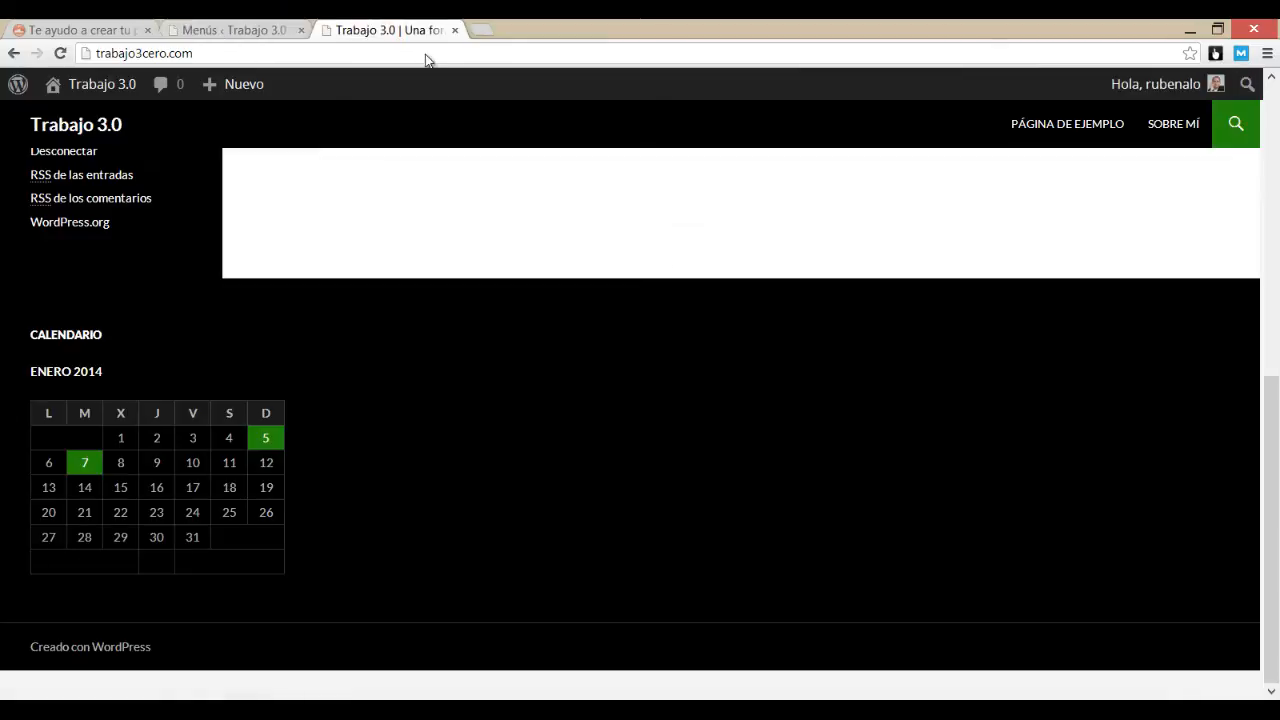
scroll(922, 216, up, 6)
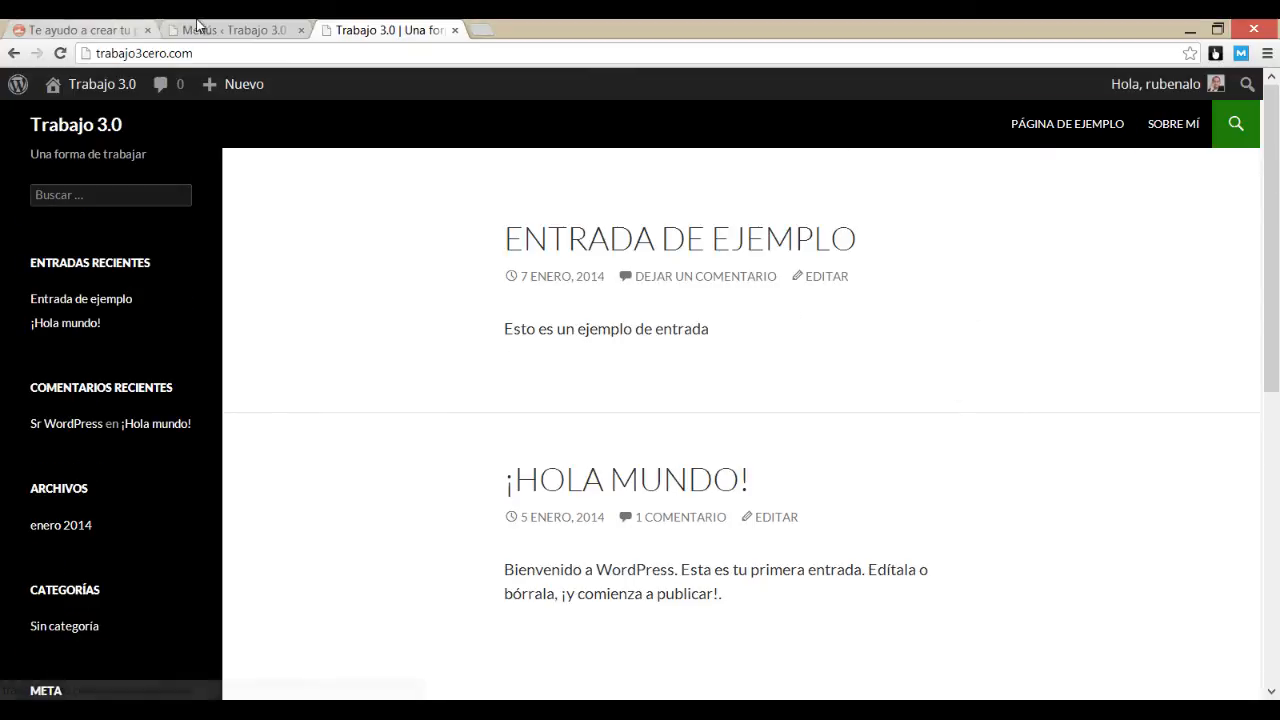
click(228, 27)
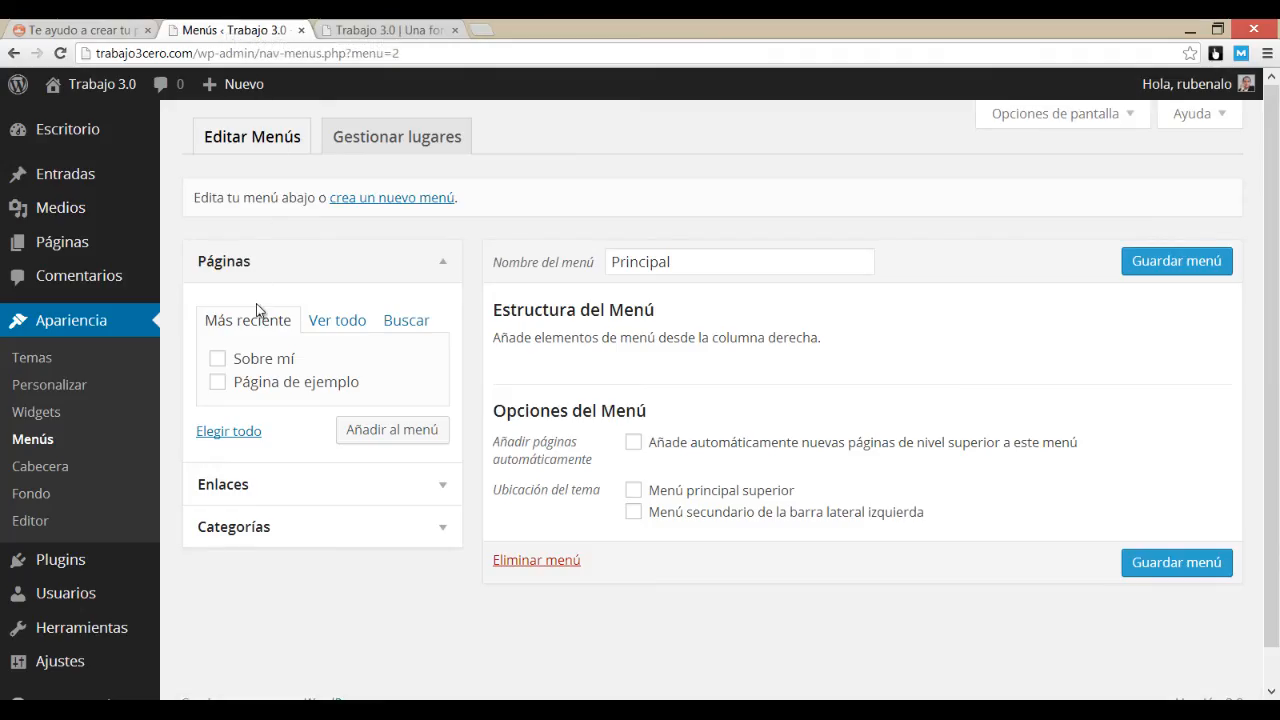
click(217, 358)
click(217, 381)
click(373, 438)
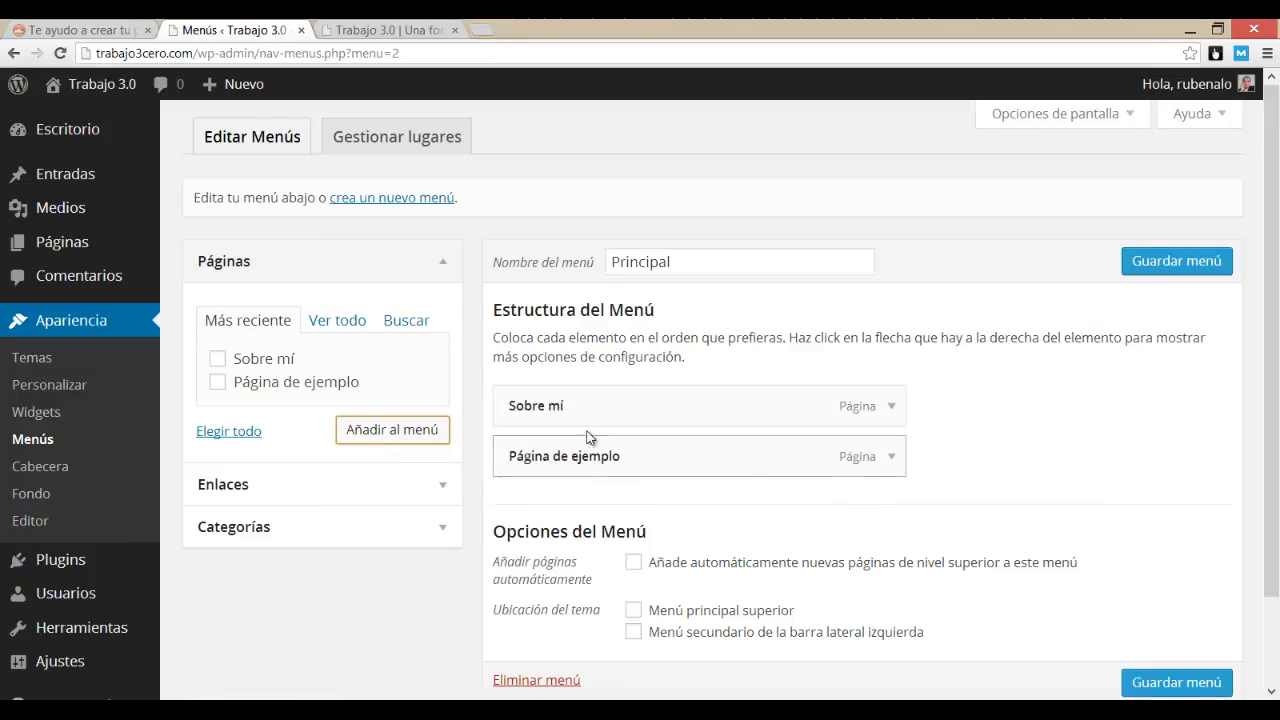
scroll(631, 477, down, 1)
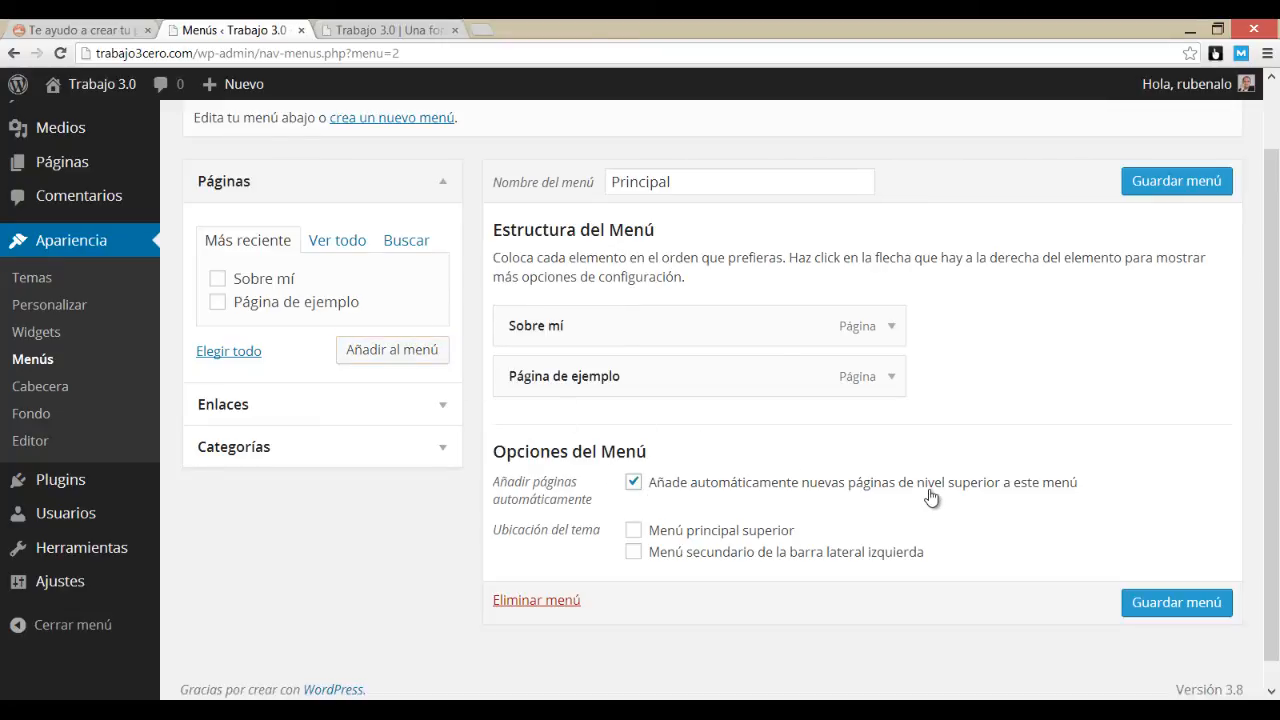
- Nest Sobre mí as a subitem under Página de ejemplo and save the Principal menu
click(410, 28)
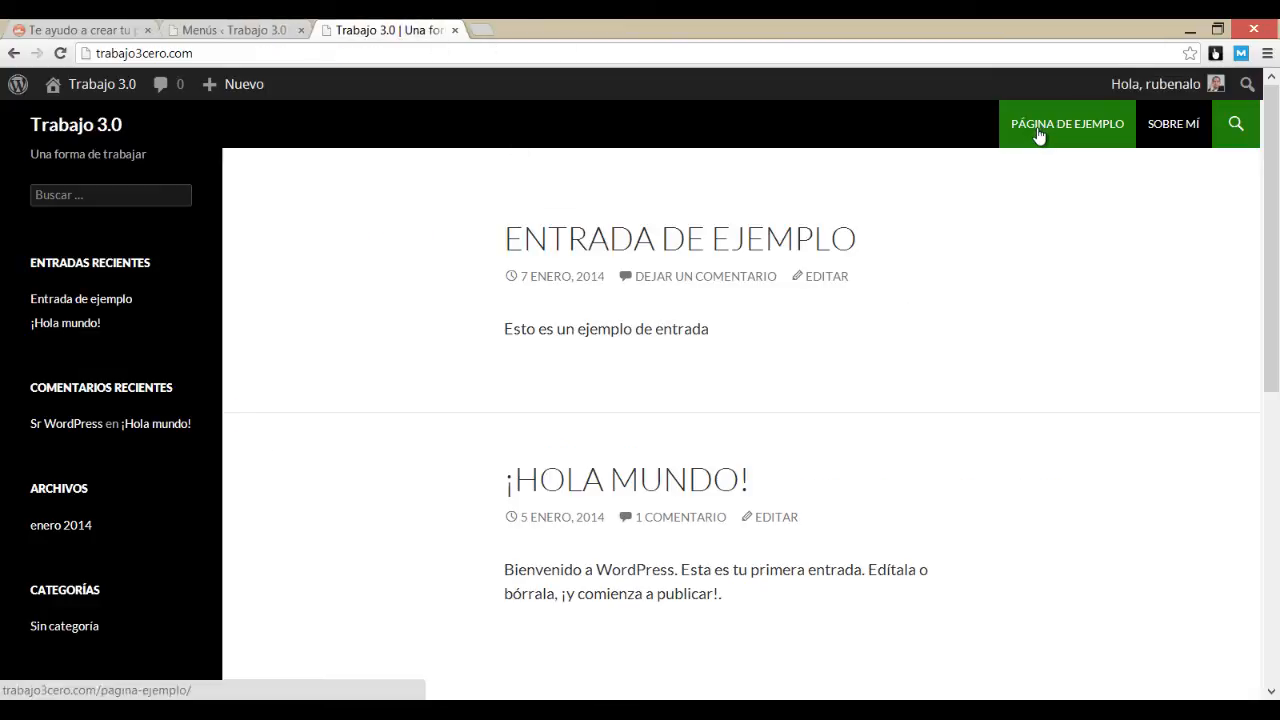
click(224, 25)
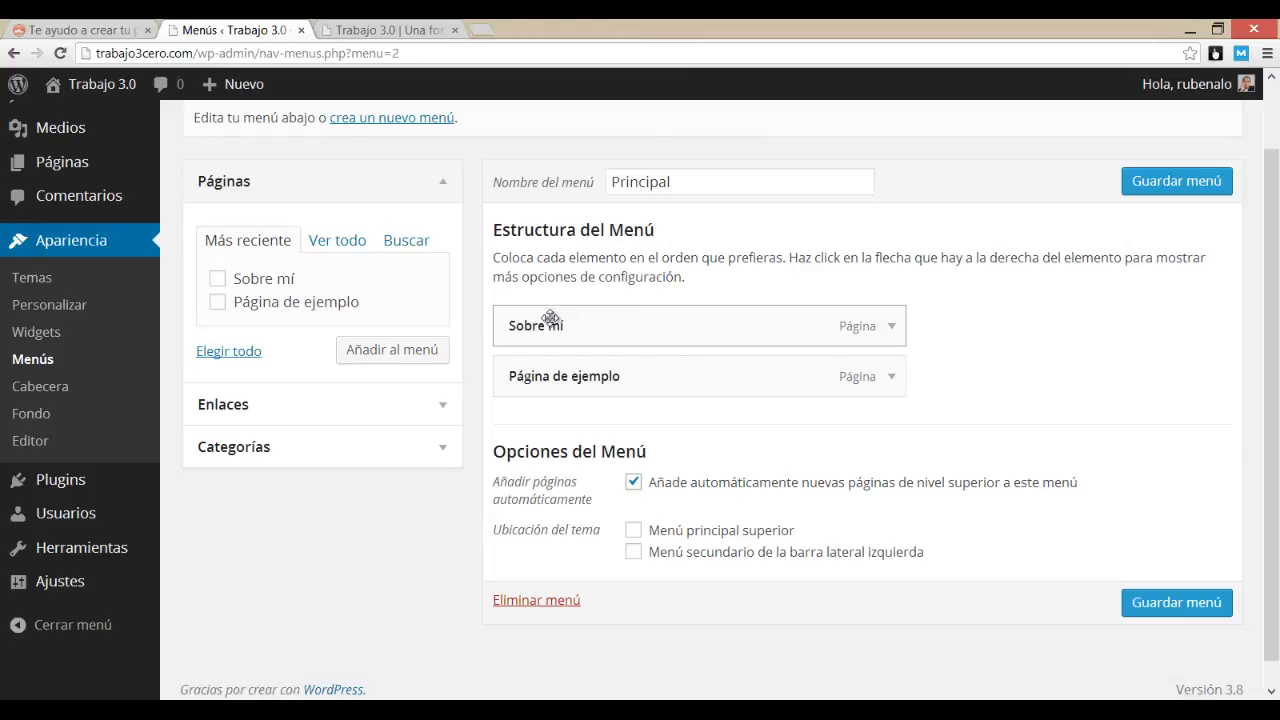
drag(594, 329, 613, 392)
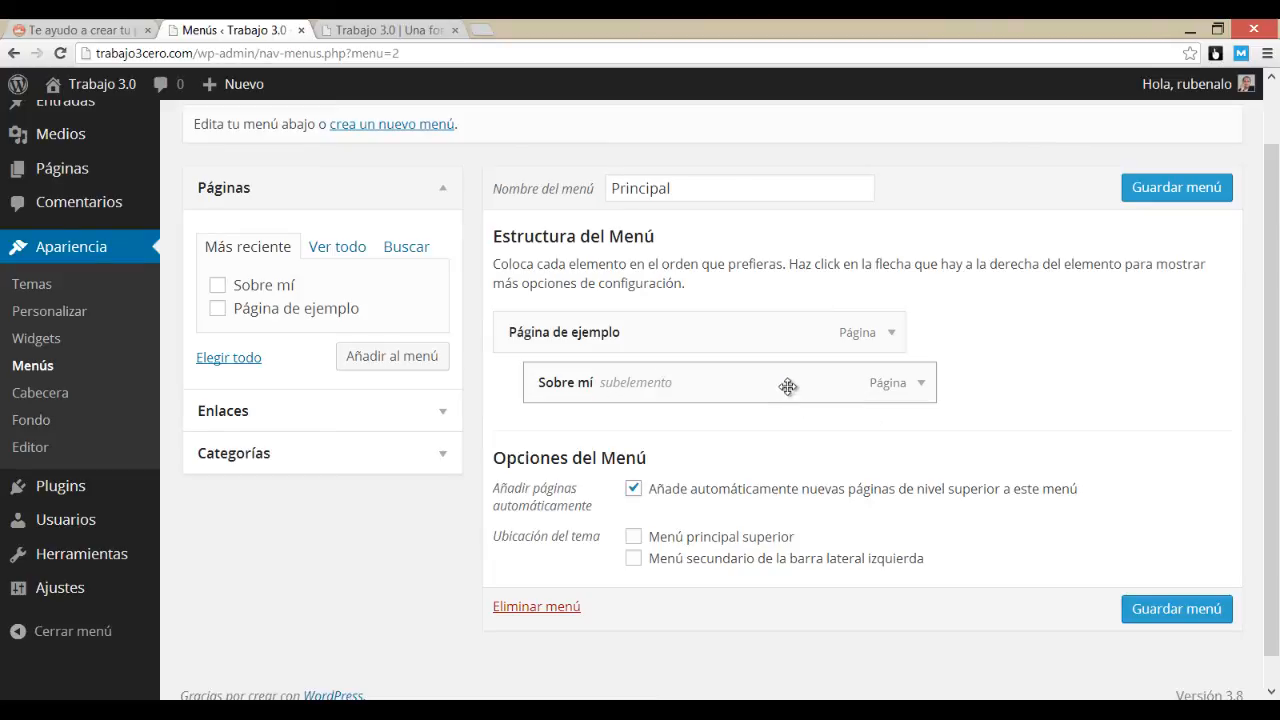
click(1206, 190)
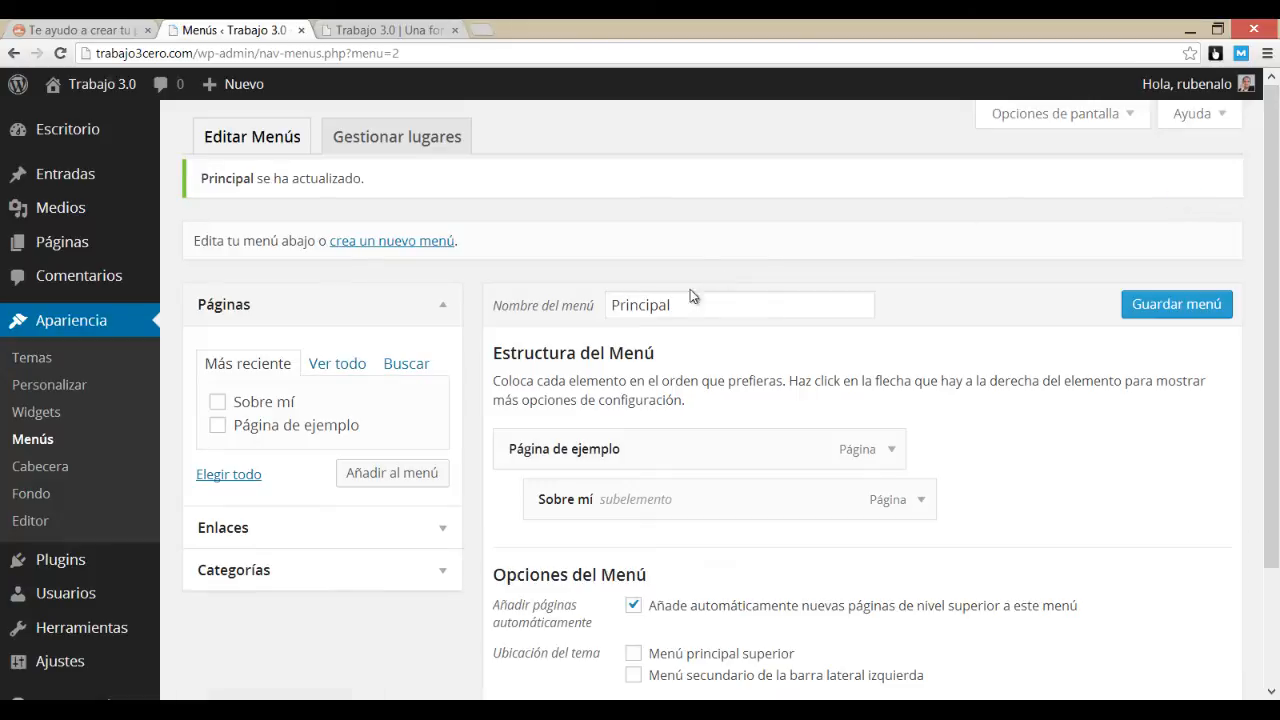
- Assign the Principal menu to the theme location "Menú principal superior" and save the changes
click(348, 146)
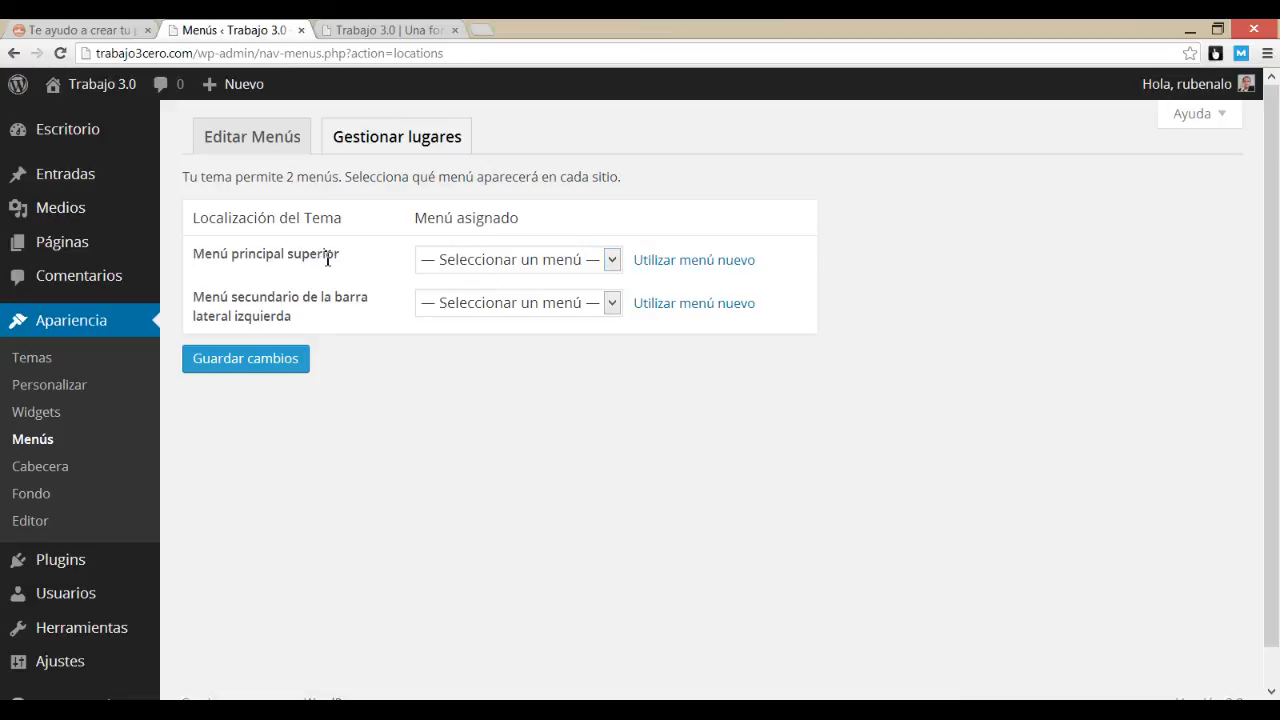
click(491, 263)
click(472, 301)
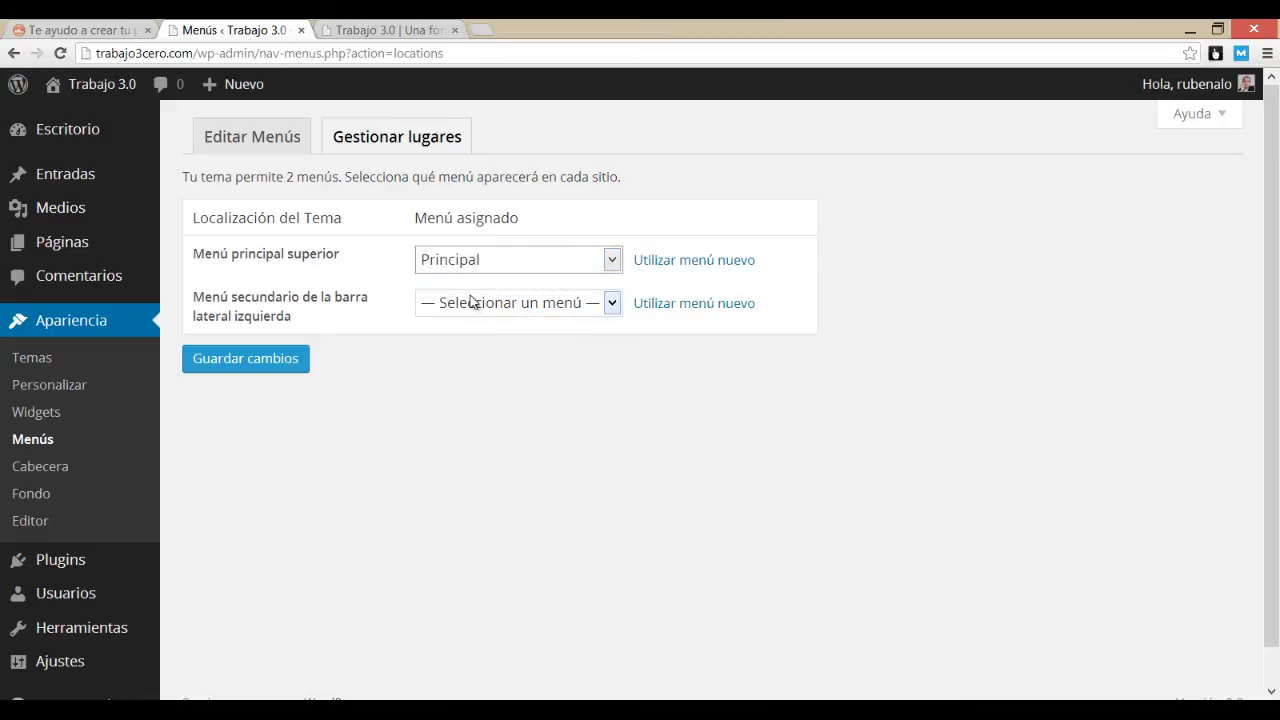
click(290, 364)
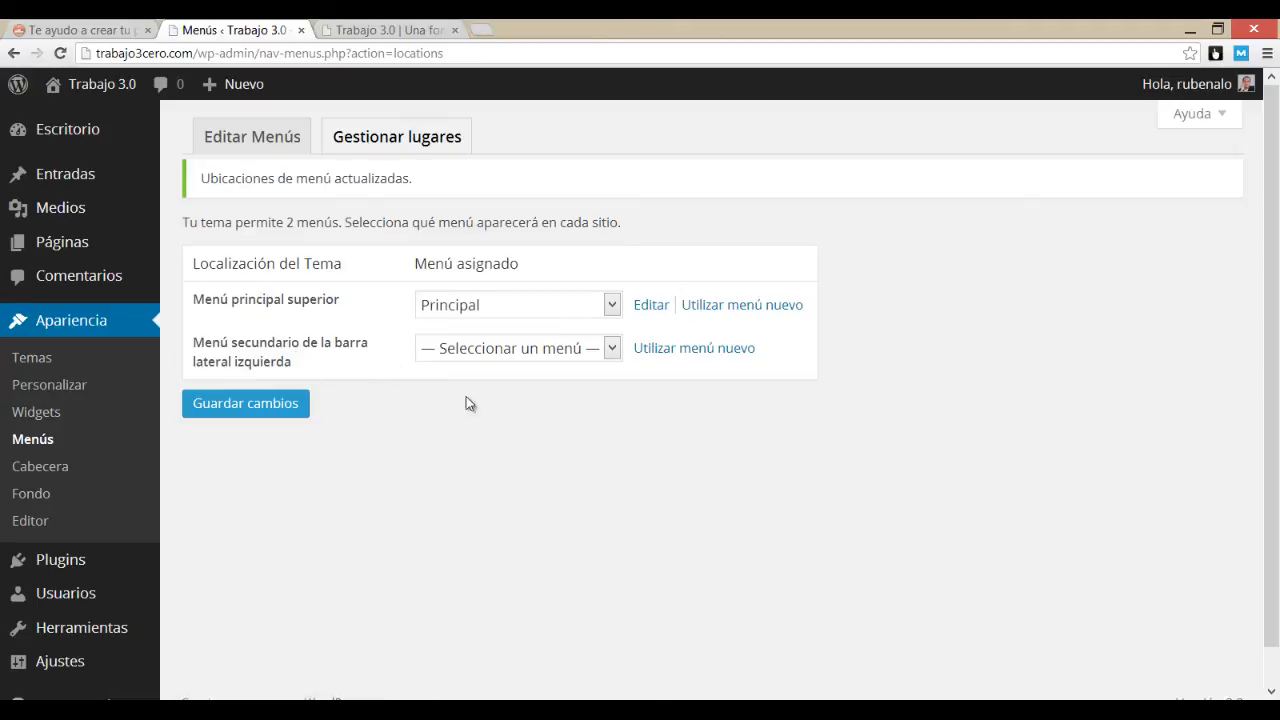
- Reload the blog's home page and check the submenu of Página de ejemplo in the header navigation
click(371, 29)
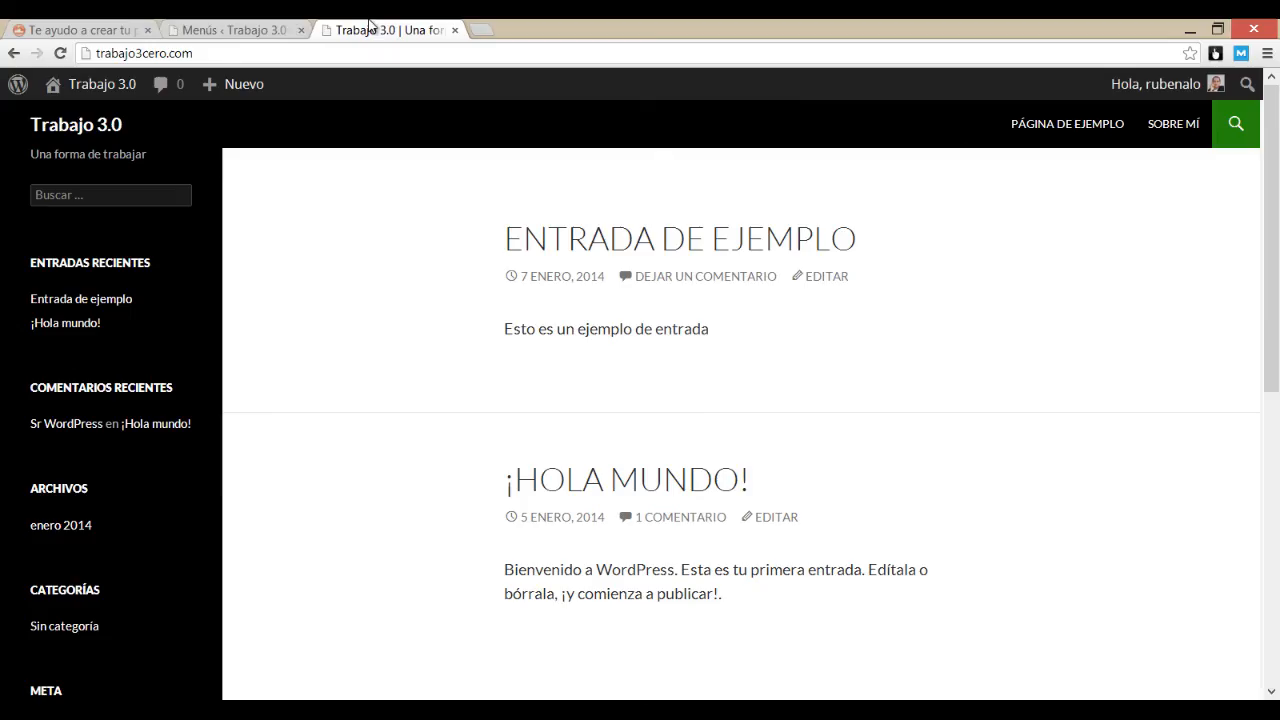
click(45, 130)
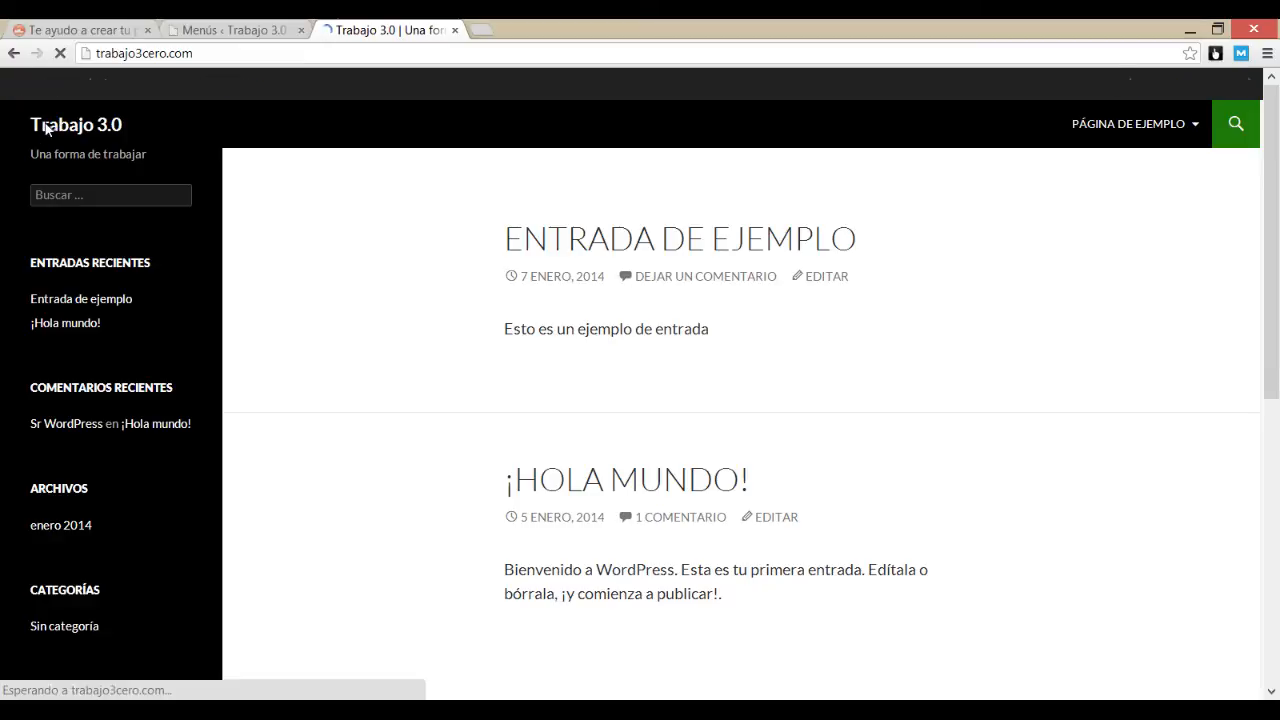
mouse_move(1086, 139)
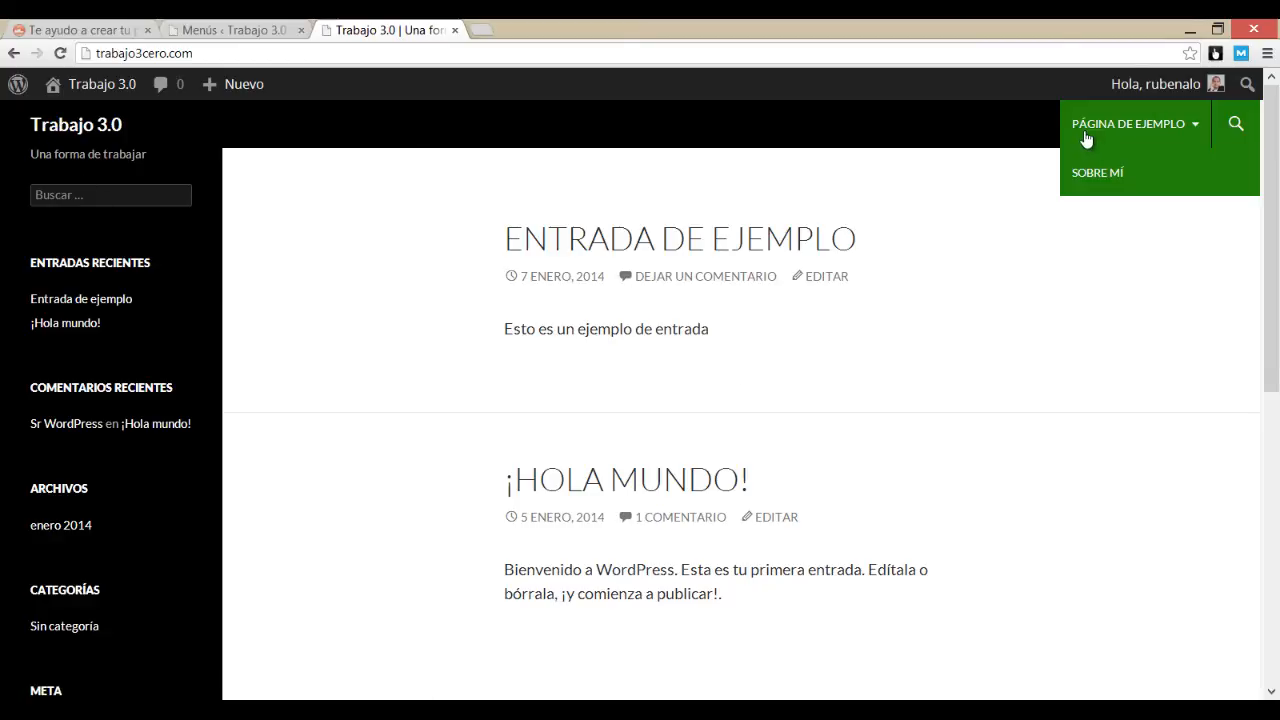
- Move Sobre mí out from under Página de ejemplo to the top level of the Principal menu and save the menu
click(1117, 179)
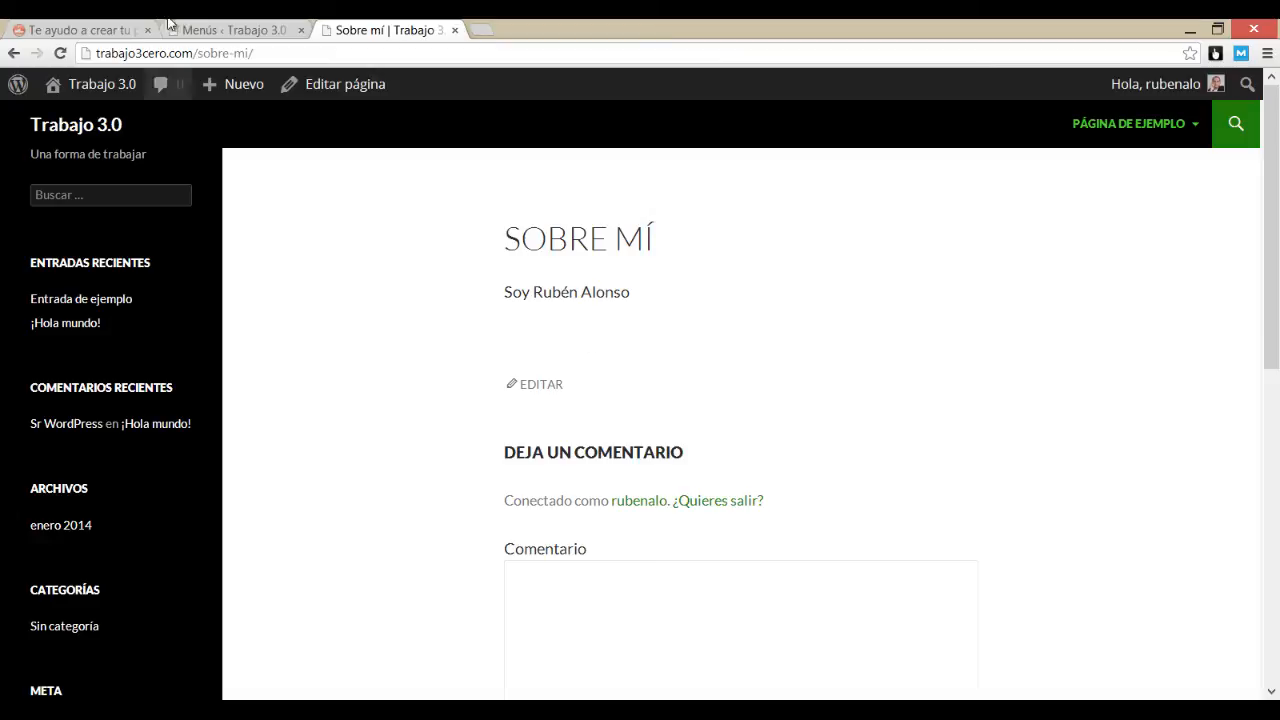
click(228, 30)
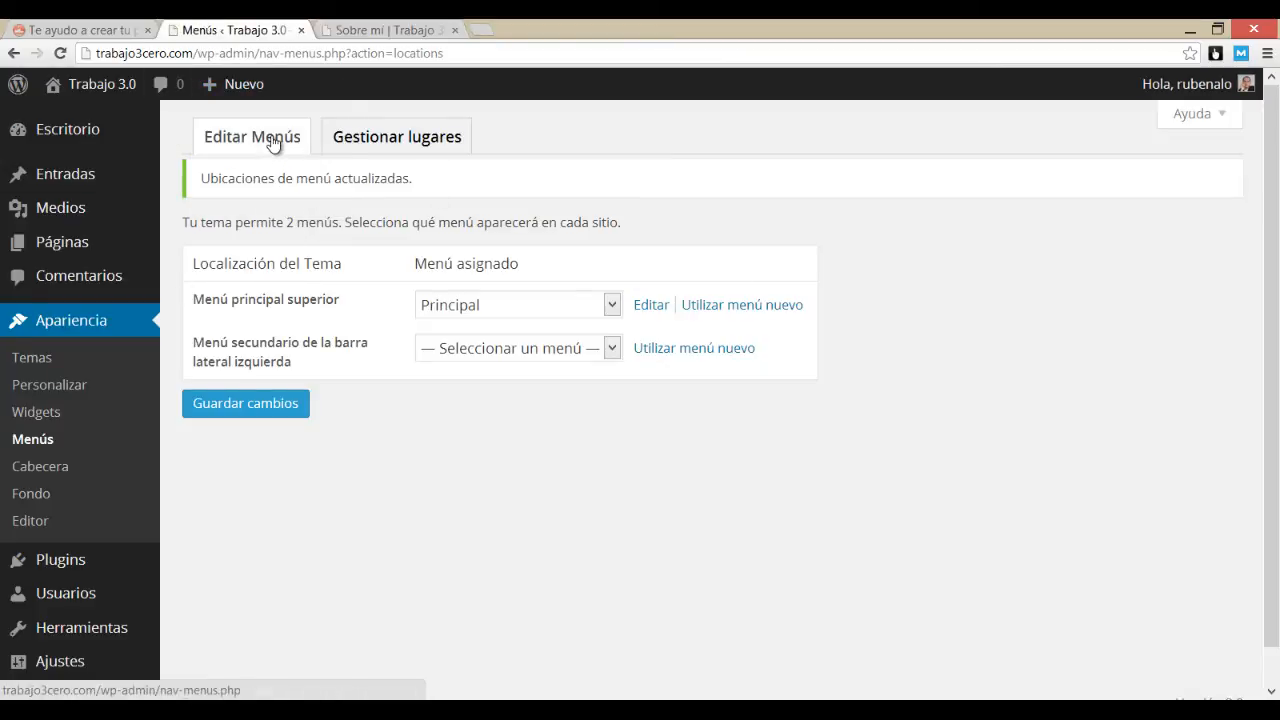
click(273, 144)
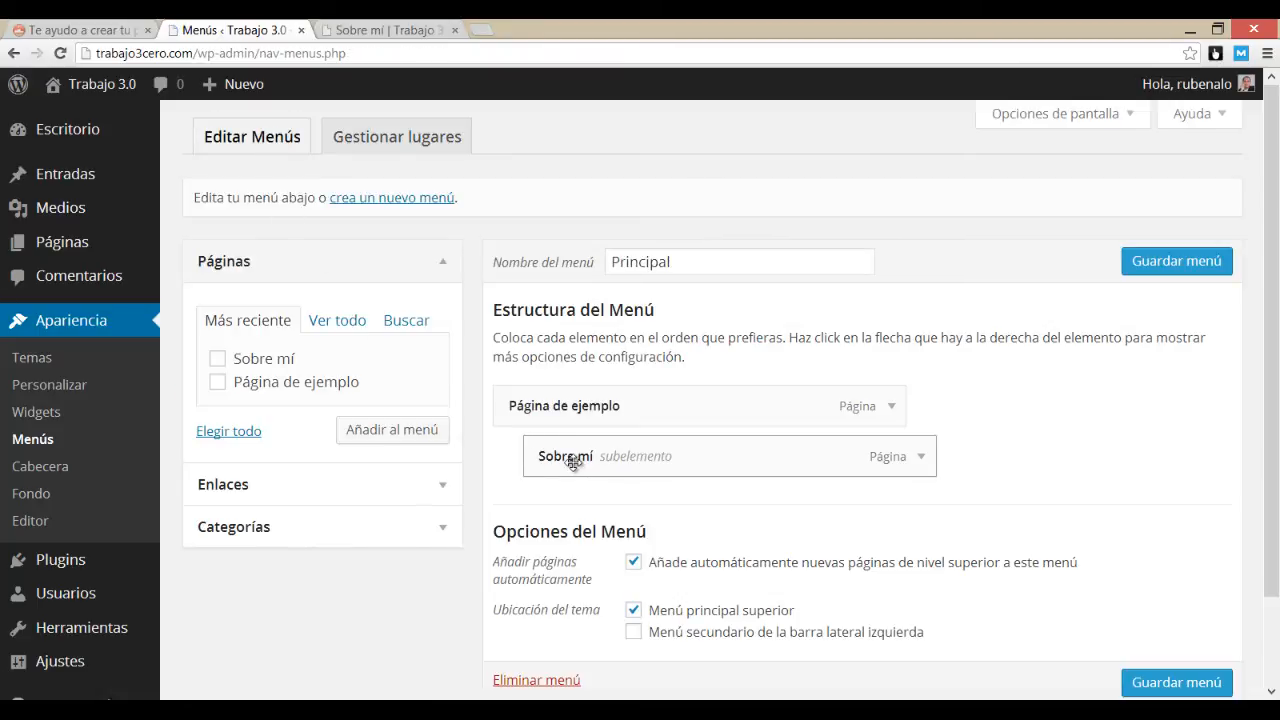
drag(566, 457, 535, 460)
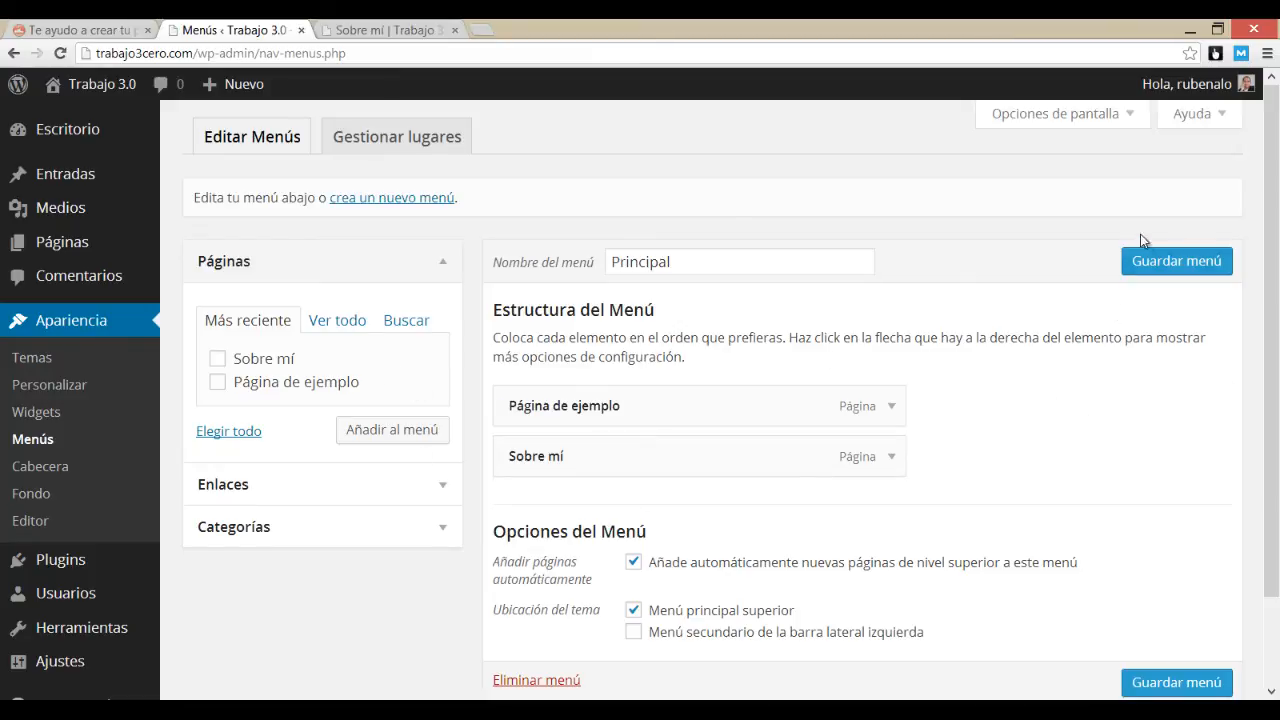
click(1148, 266)
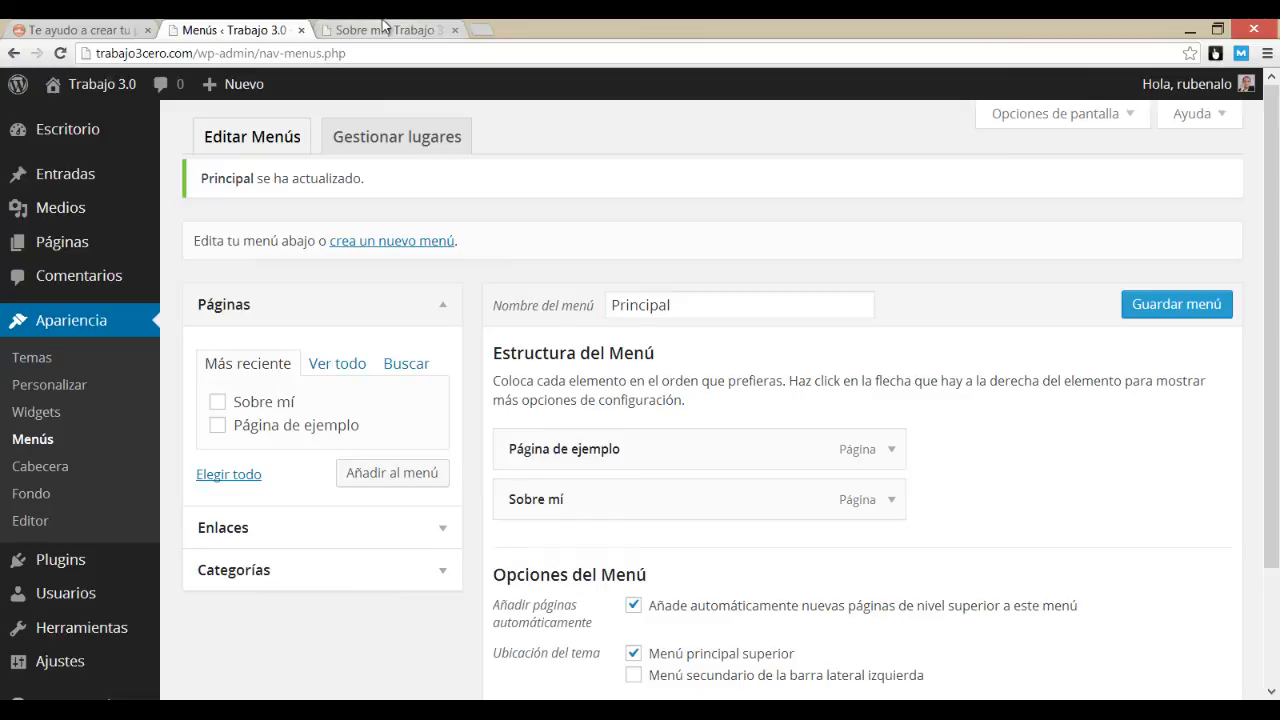
- Reload the Sobre mí page on the blog and check the header navigation
click(385, 30)
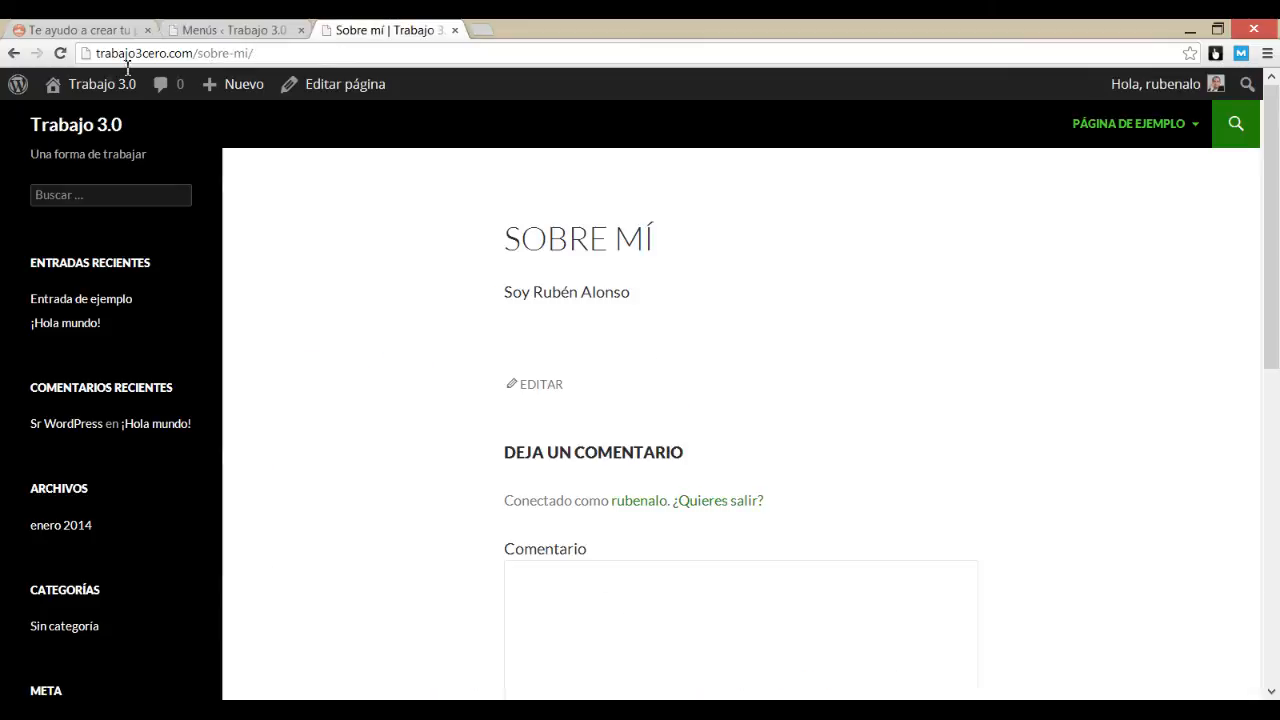
click(61, 53)
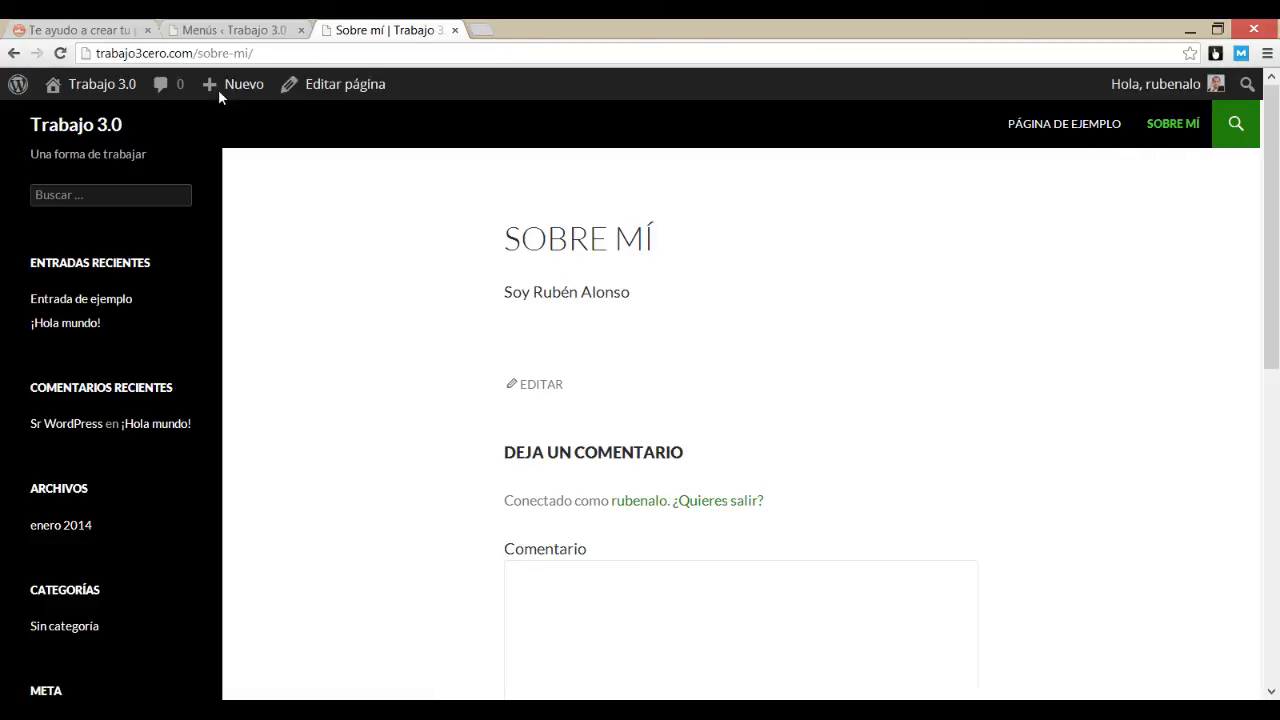
click(234, 30)
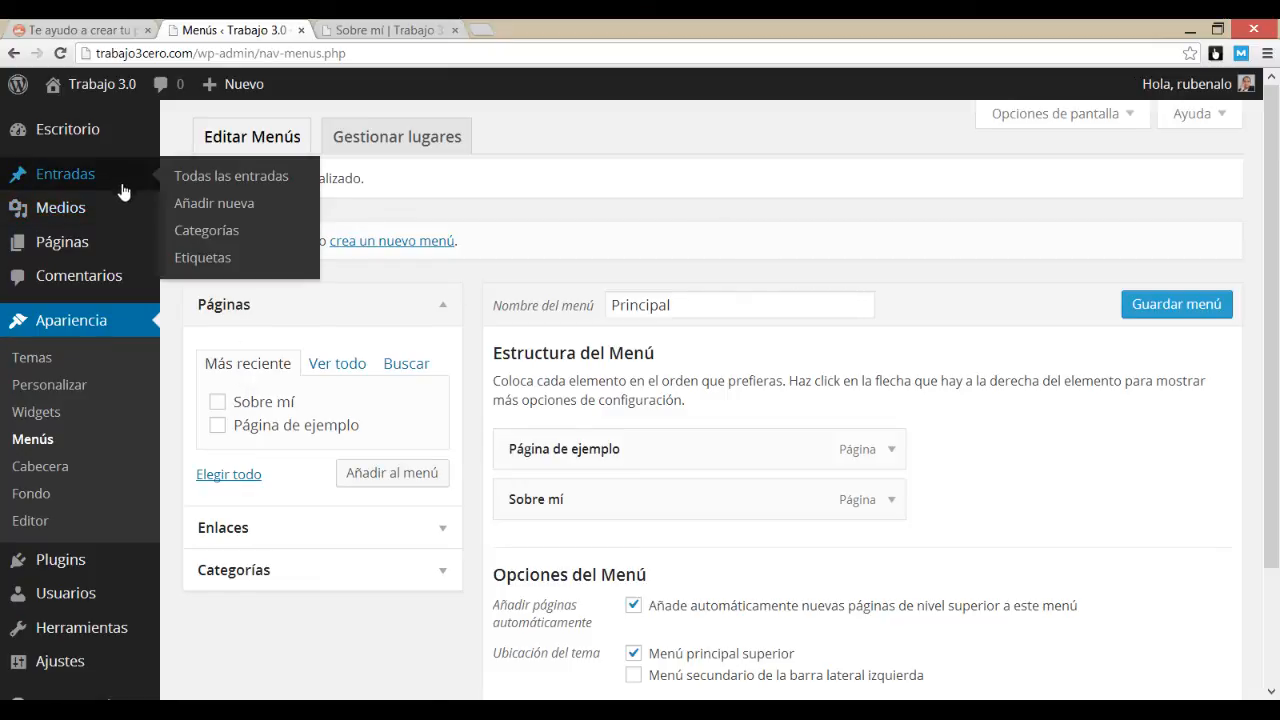
mouse_move(84, 245)
mouse_move(102, 176)
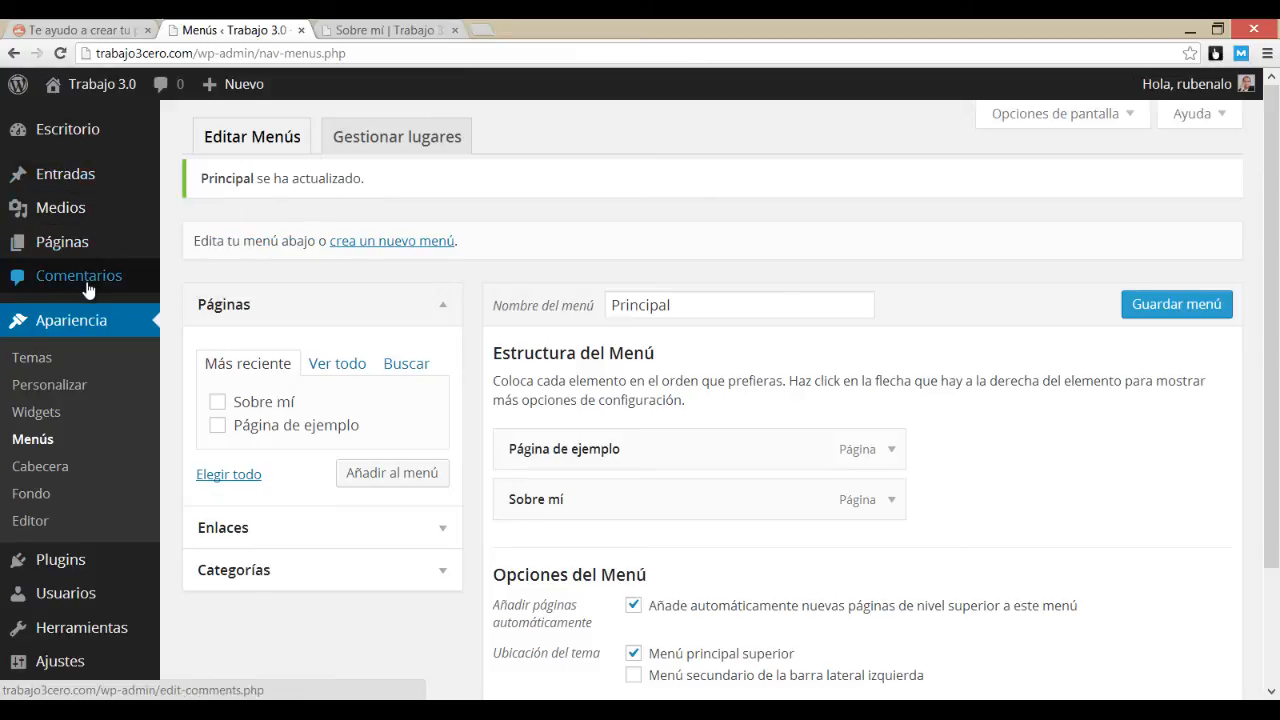
- Publish the comment "Hola qué tal" on the blog post Entrada de ejemplo
click(415, 30)
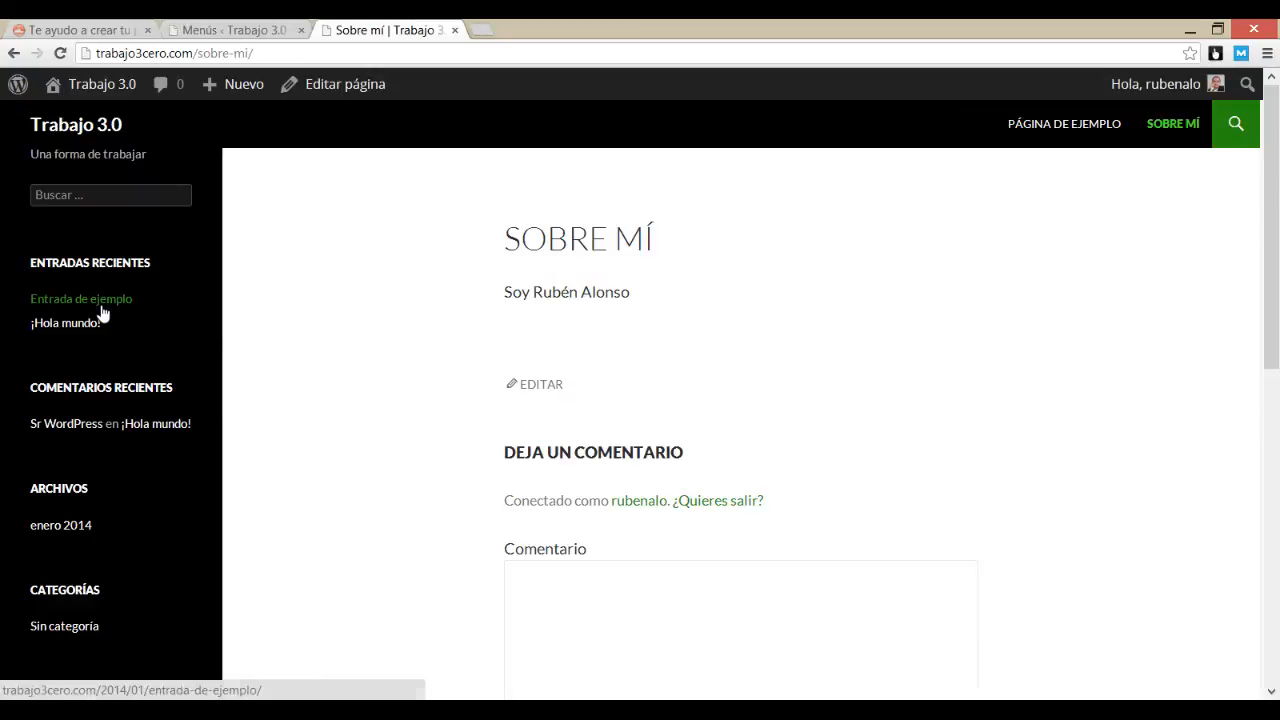
click(101, 310)
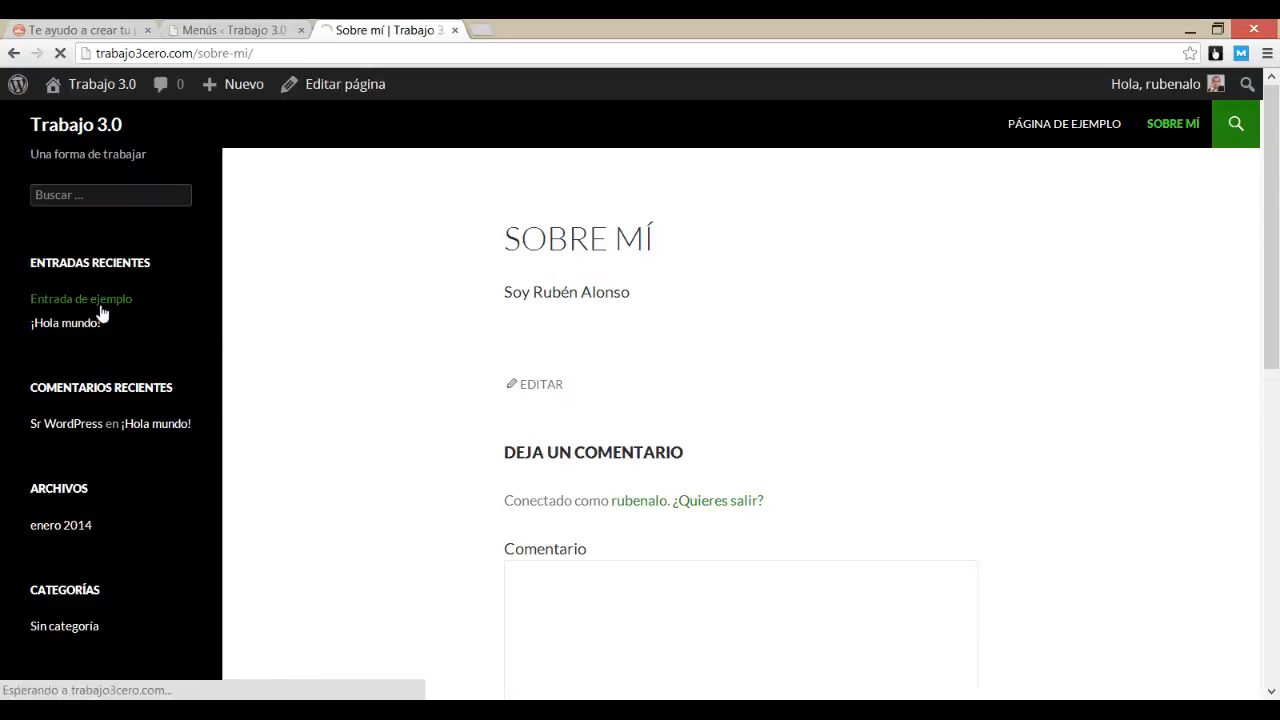
scroll(447, 399, down, 2)
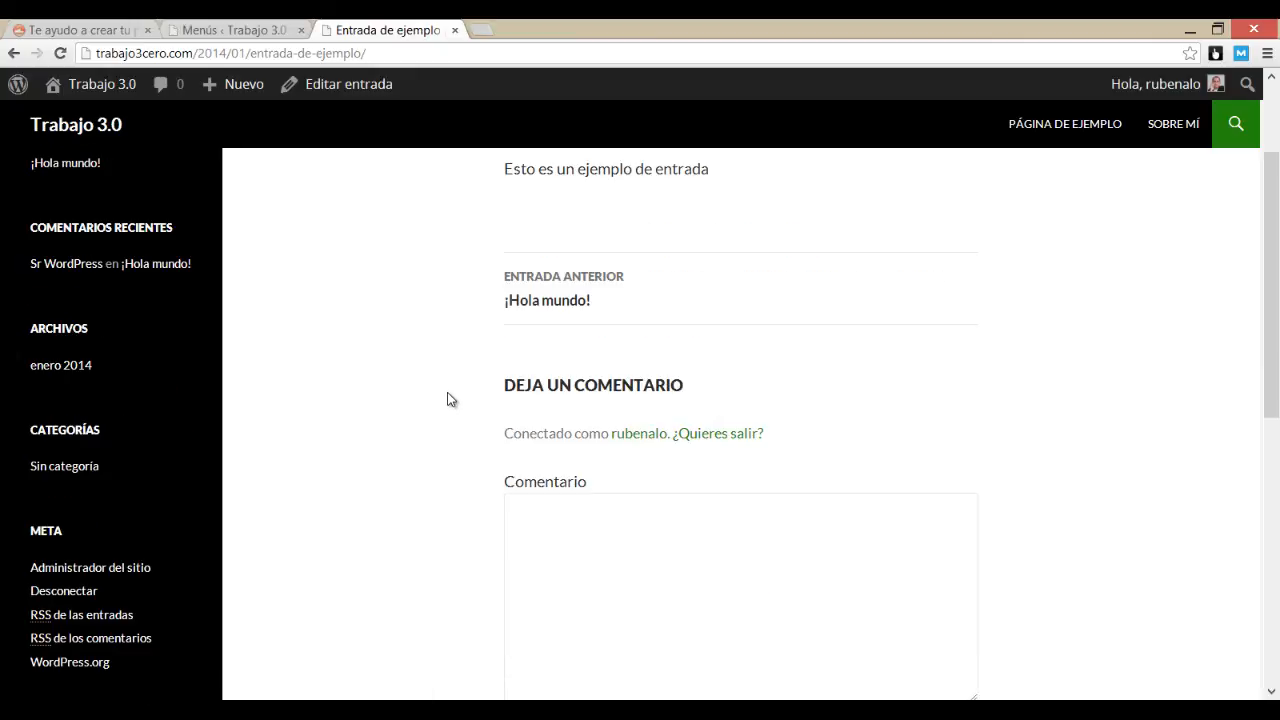
scroll(730, 449, down, 1)
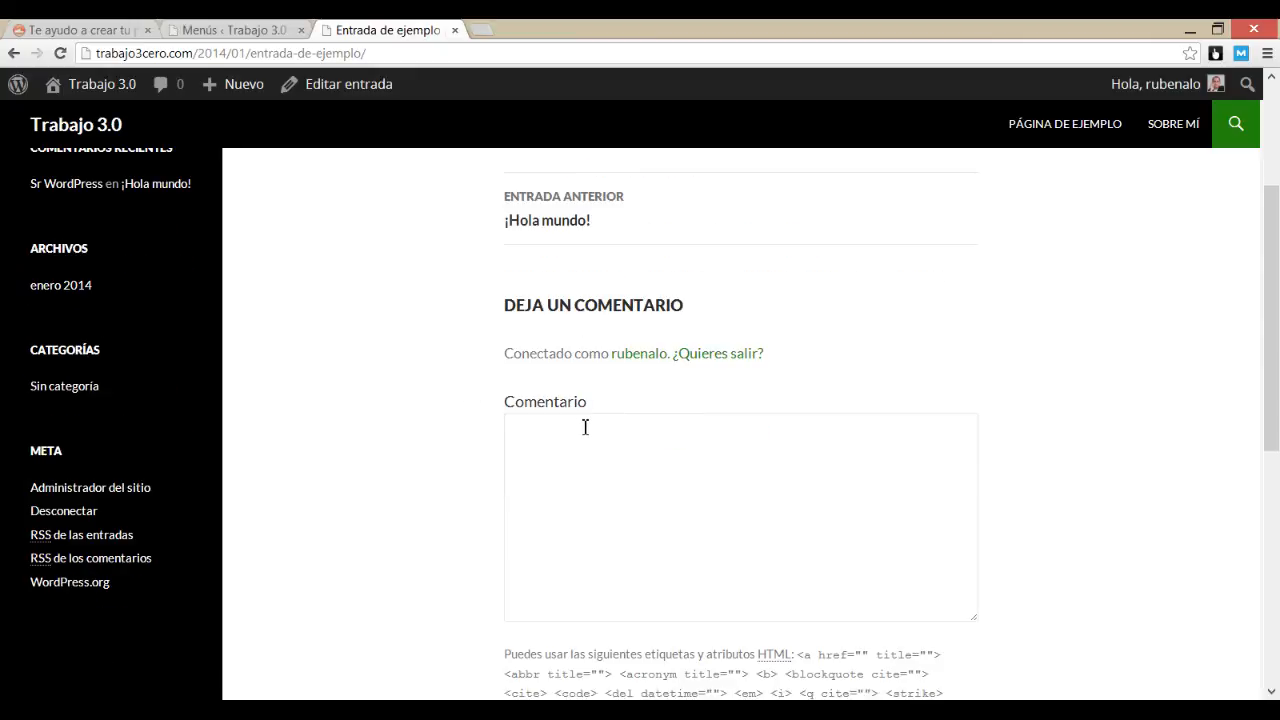
click(585, 427)
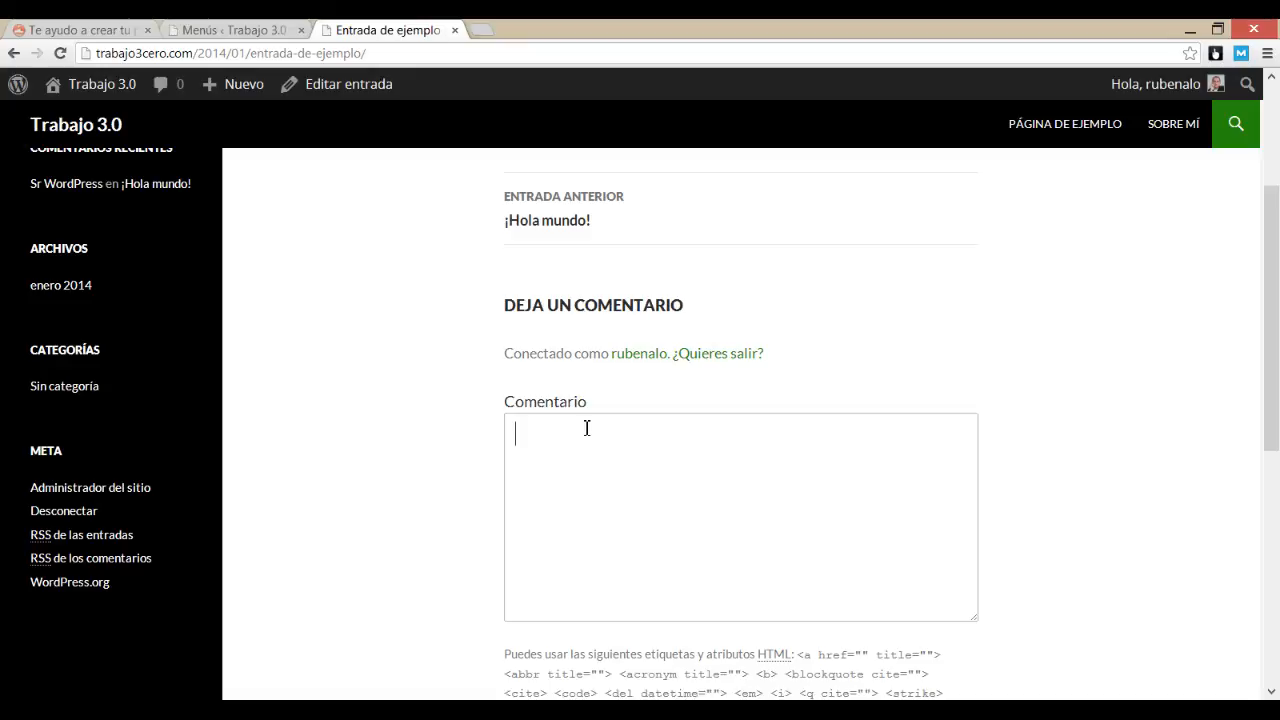
text(Hola qué tal)
key(Return)
scroll(603, 431, down, 2)
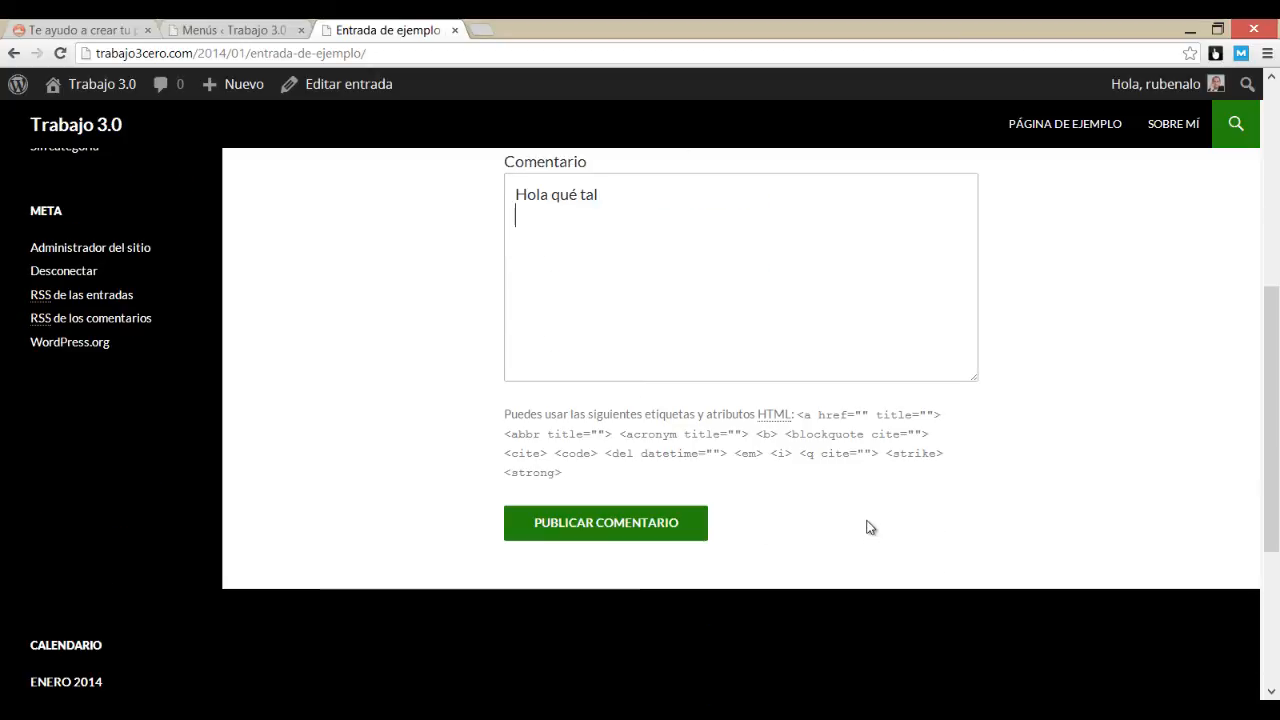
click(620, 526)
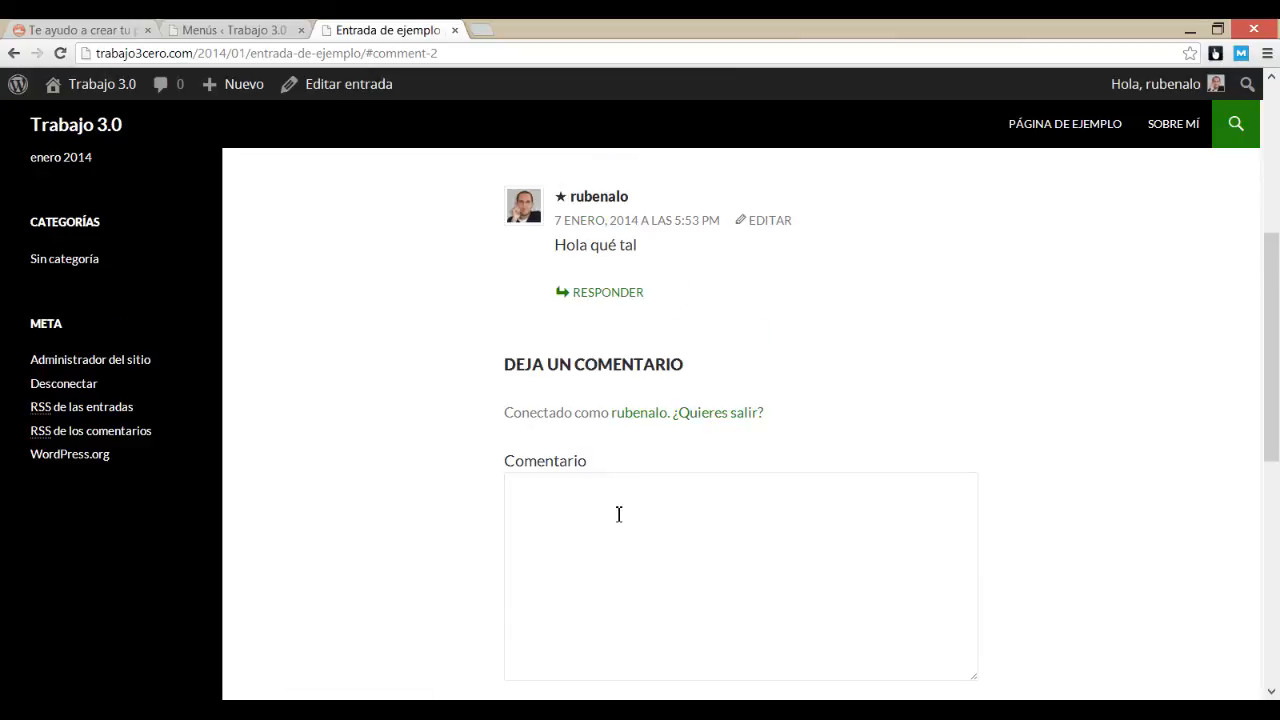
scroll(617, 519, up, 2)
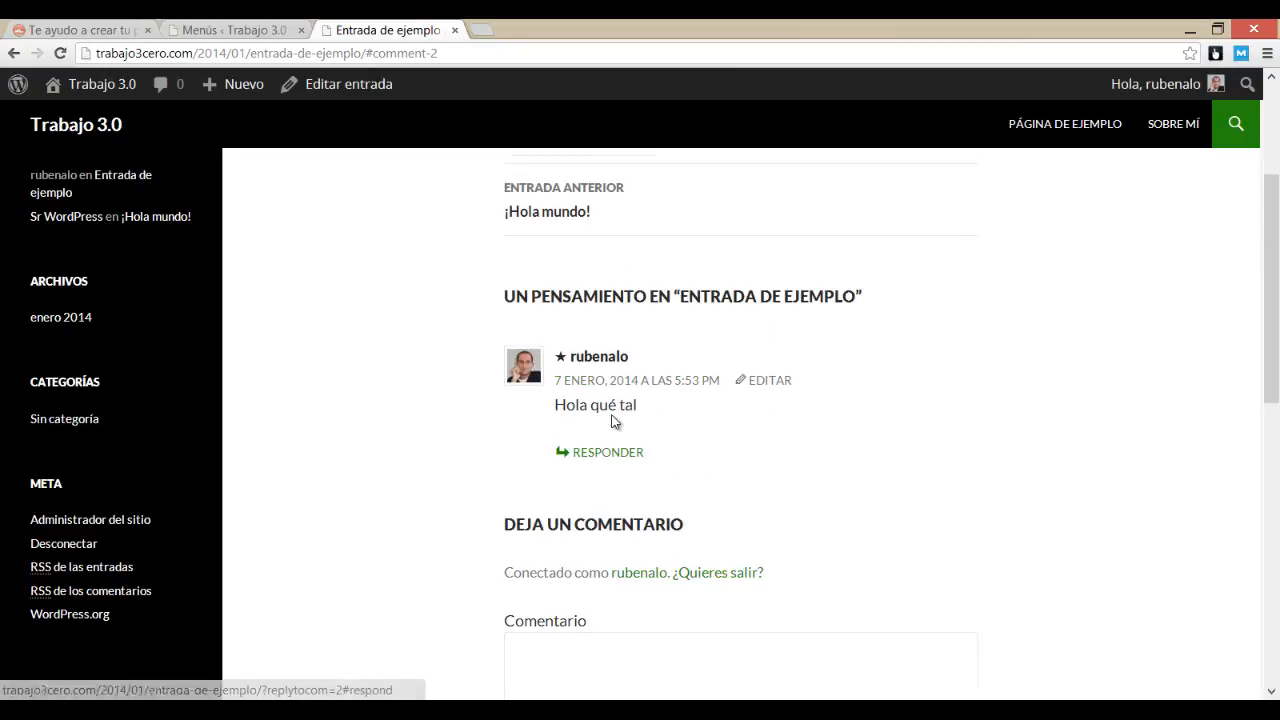
scroll(437, 400, up, 1)
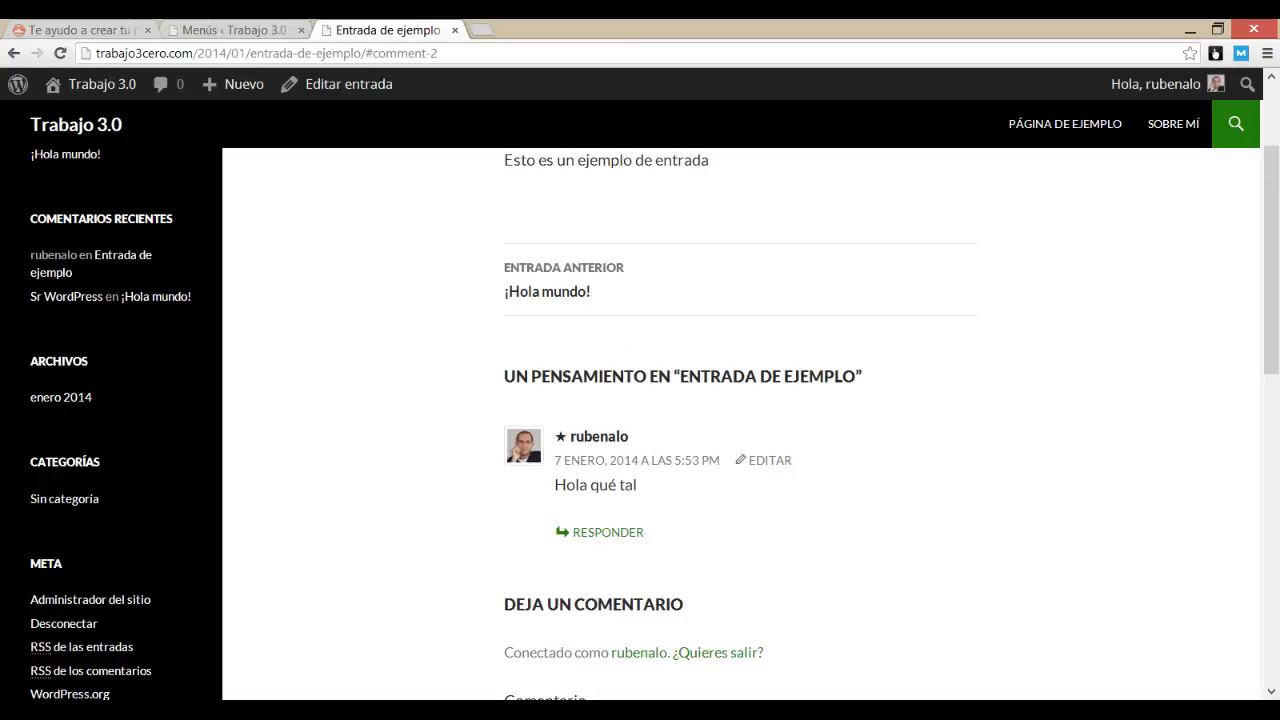
- Open the admin dashboard and examine the recent posts, comments and moderation options in the Actividad section
click(230, 30)
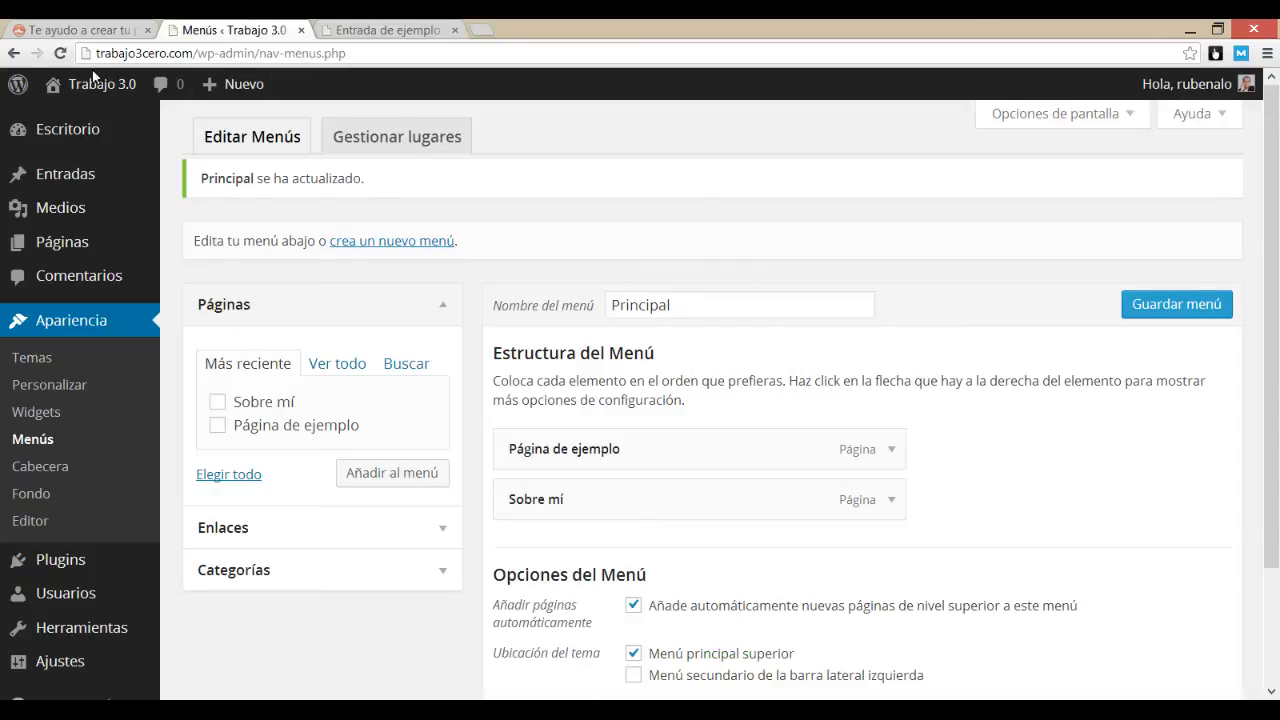
click(72, 137)
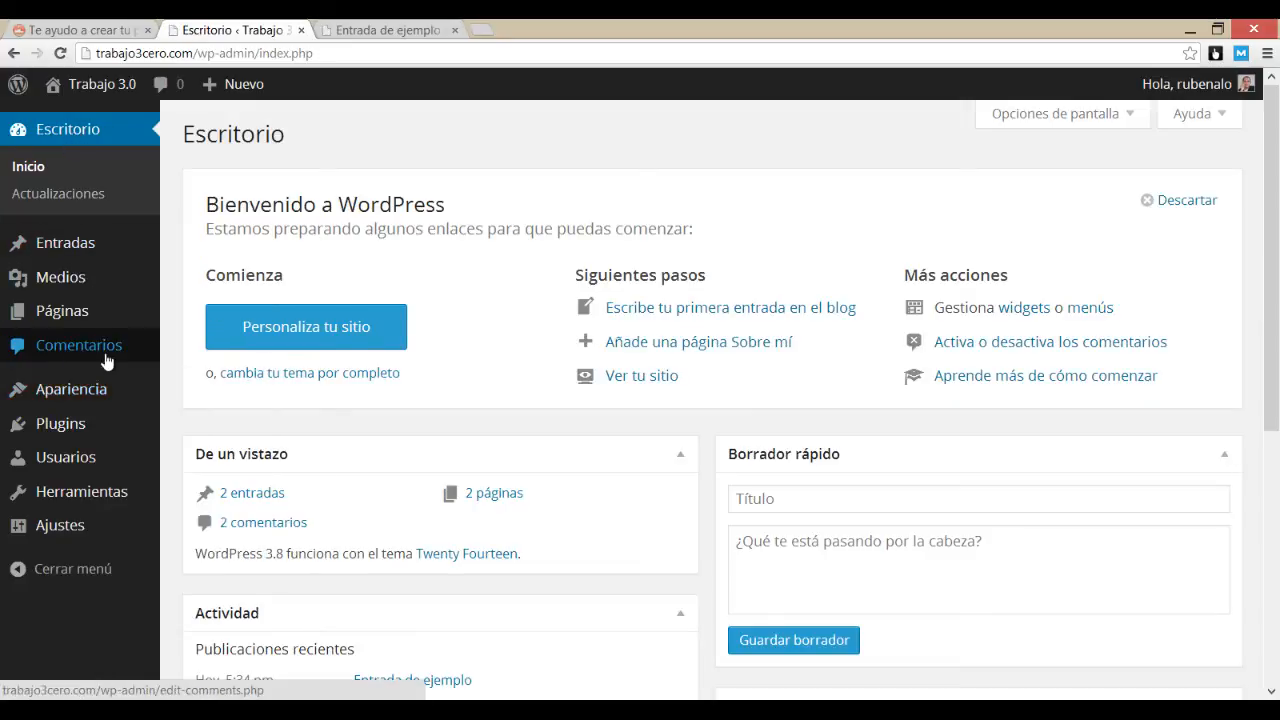
scroll(645, 365, down, 3)
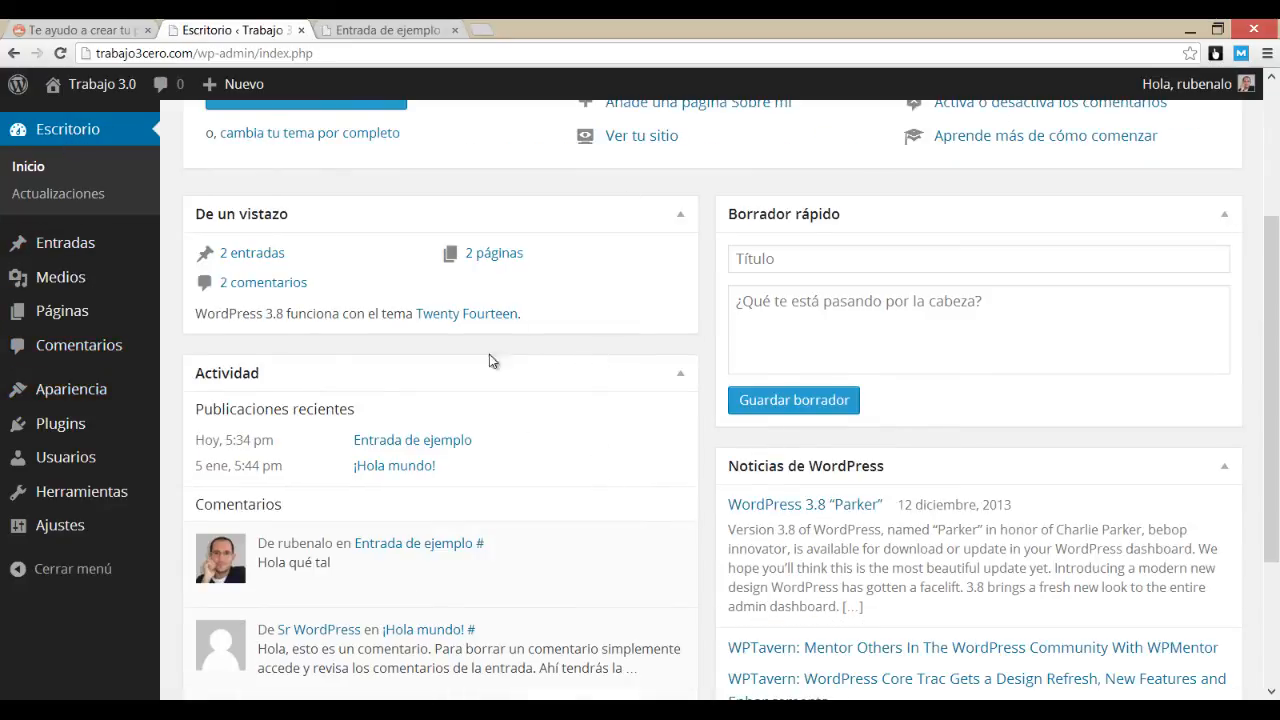
scroll(800, 449, up, 2)
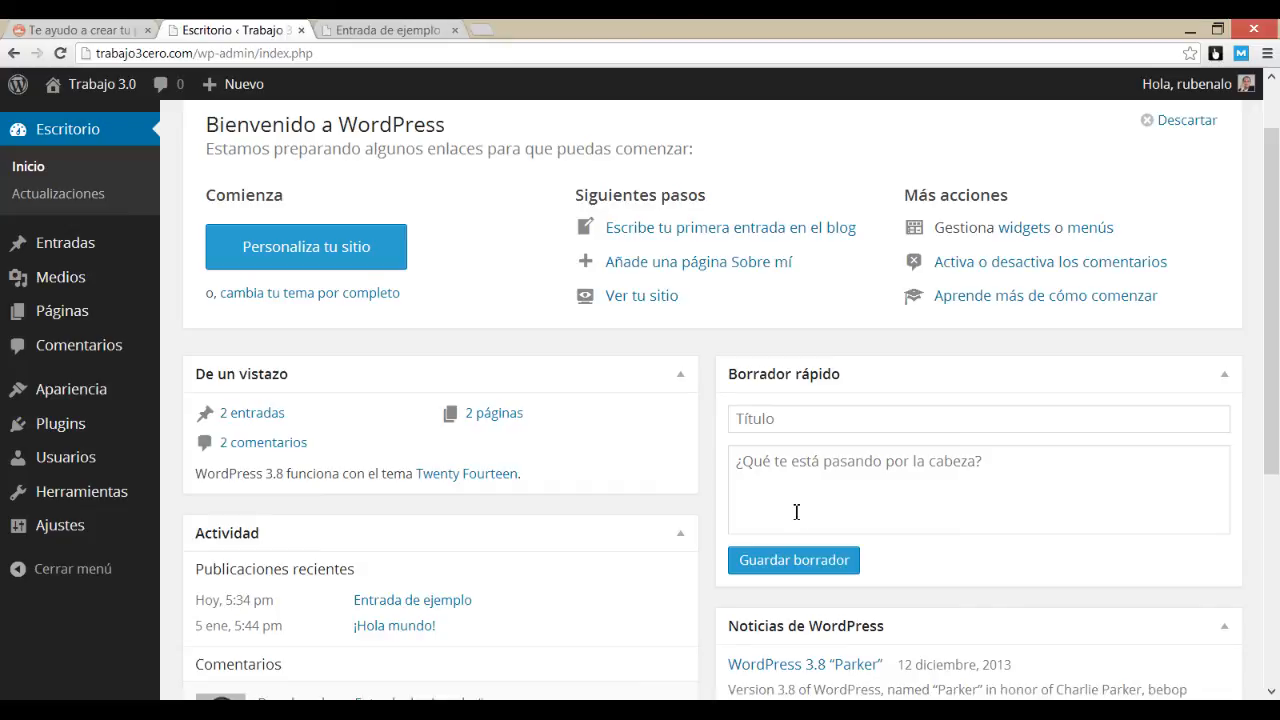
scroll(796, 512, up, 1)
scroll(734, 457, down, 3)
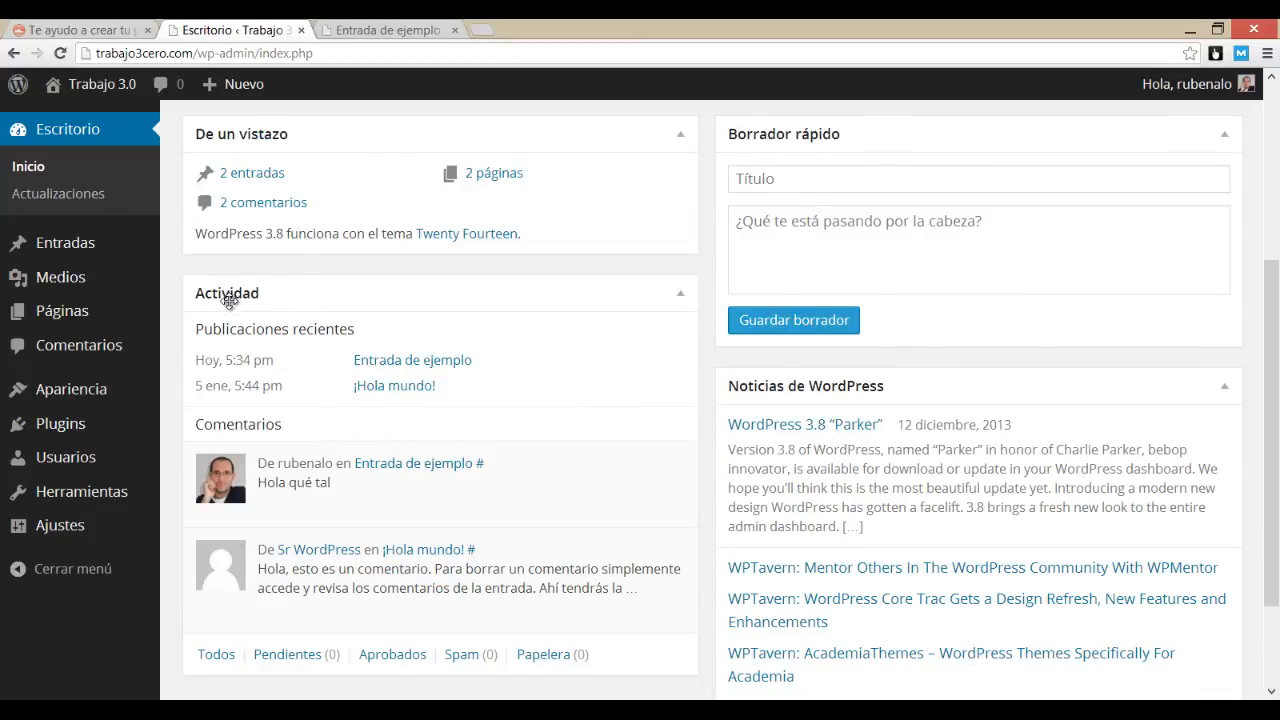
scroll(238, 370, down, 1)
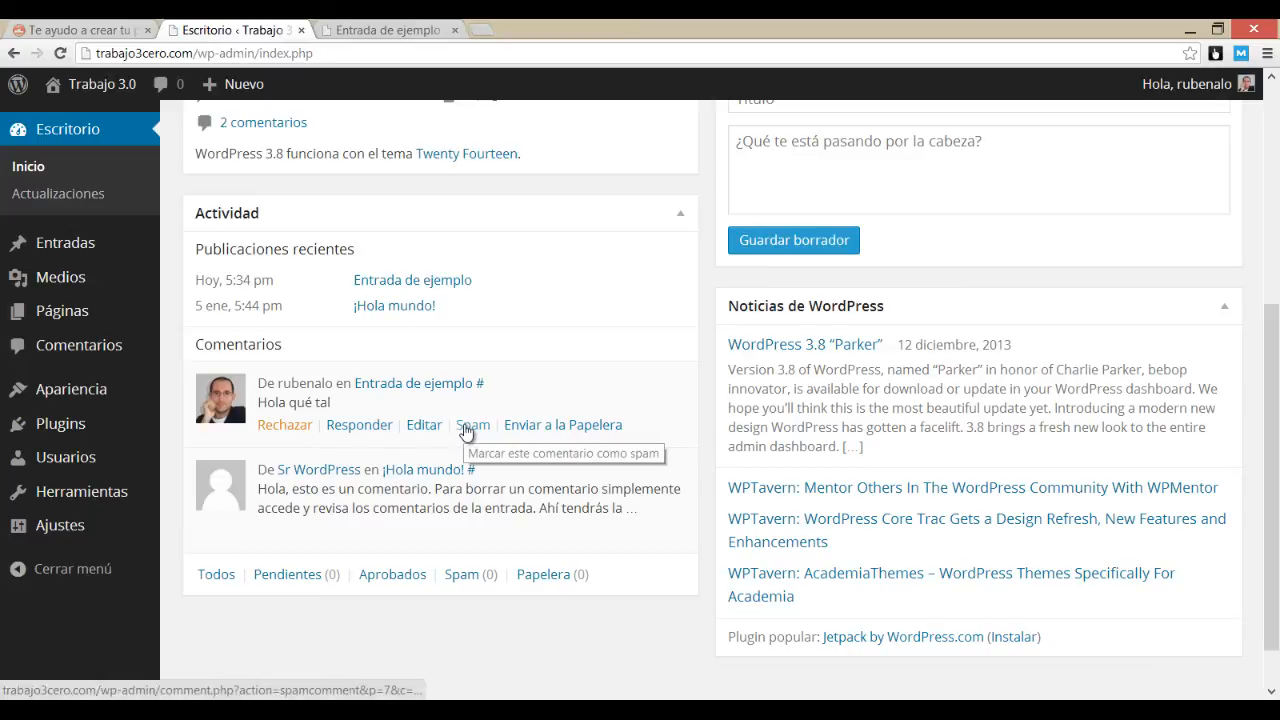
- Open the comment management list and review the comments received on the blog
click(124, 346)
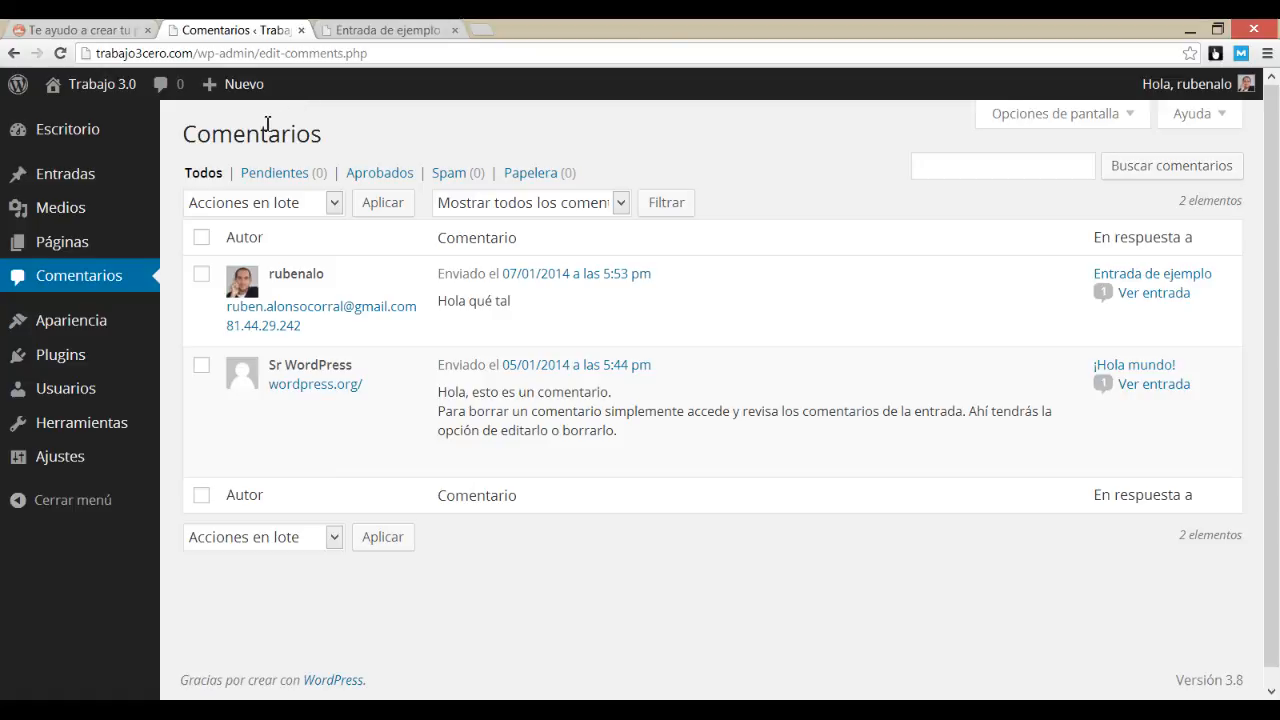
mouse_move(75, 180)
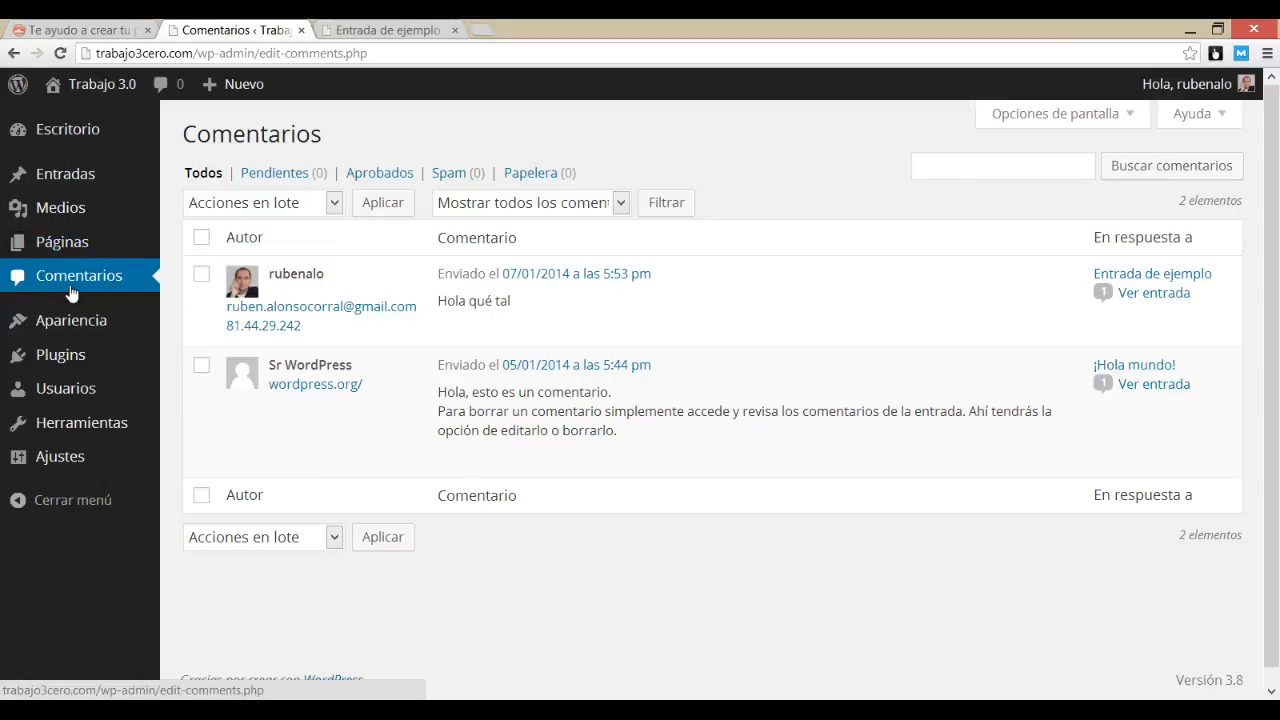
mouse_move(85, 320)
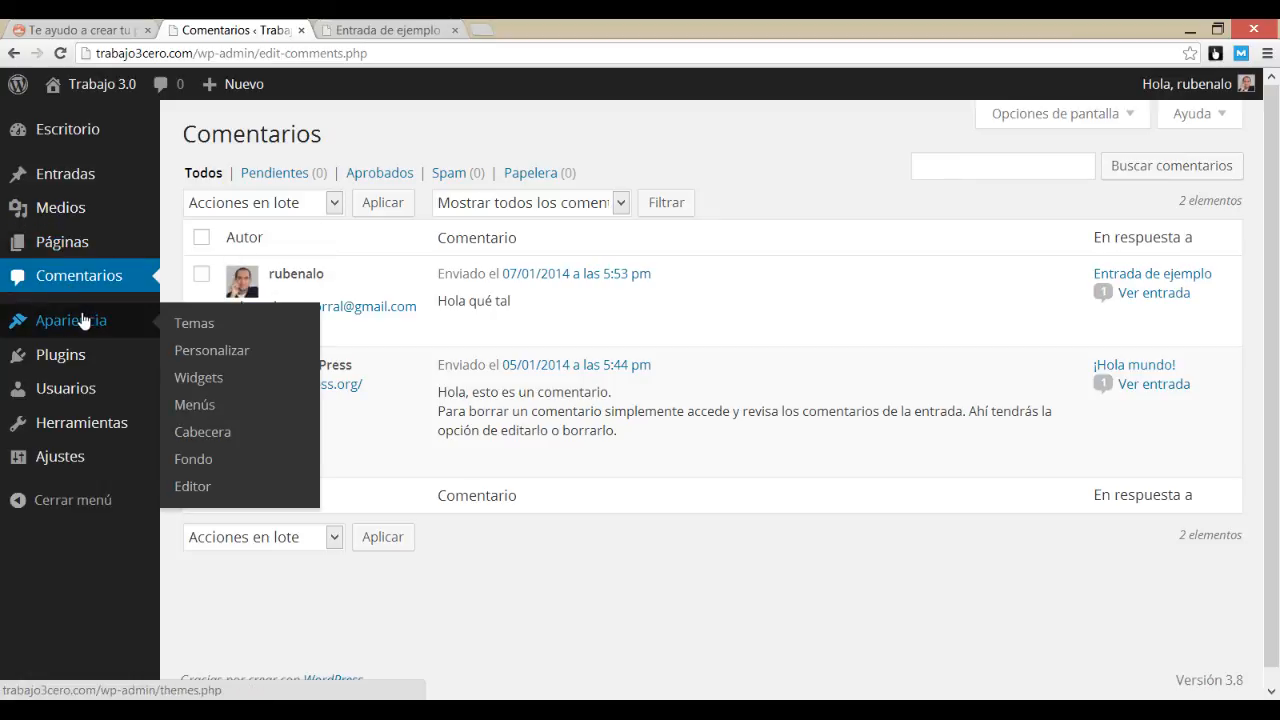
- Open the list of installed plugins and review its entries
mouse_move(63, 365)
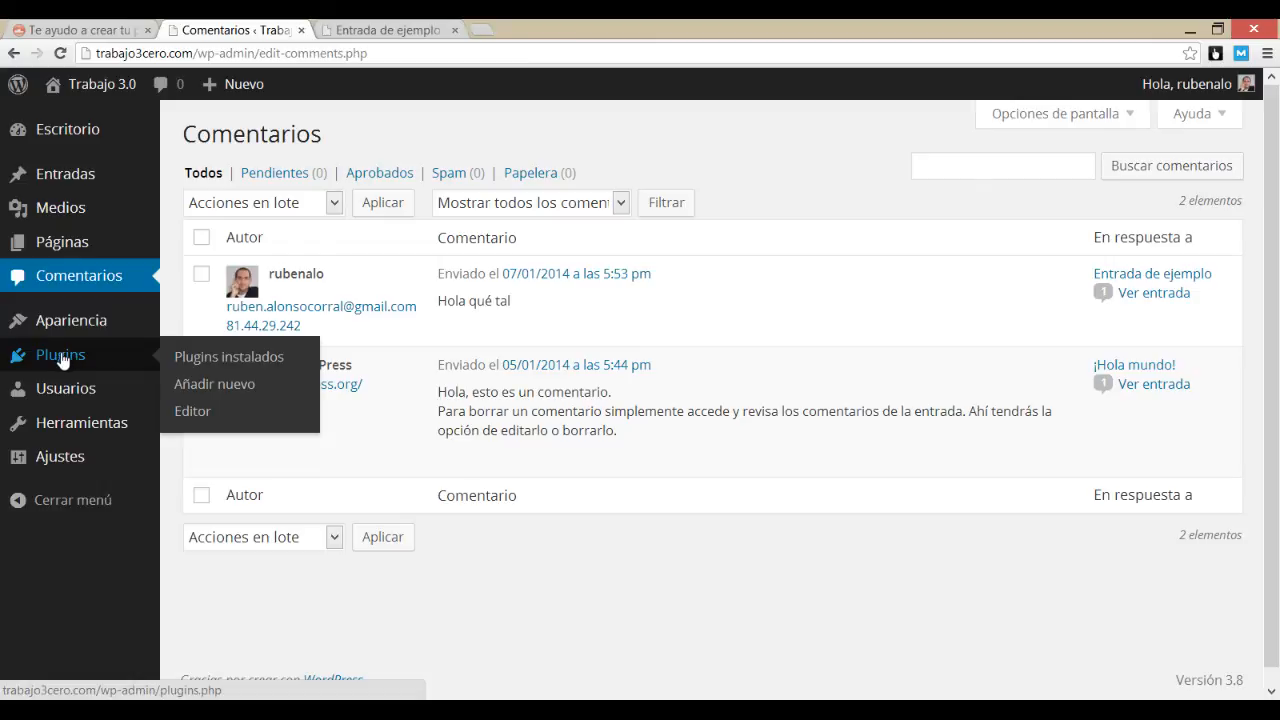
click(61, 360)
click(113, 357)
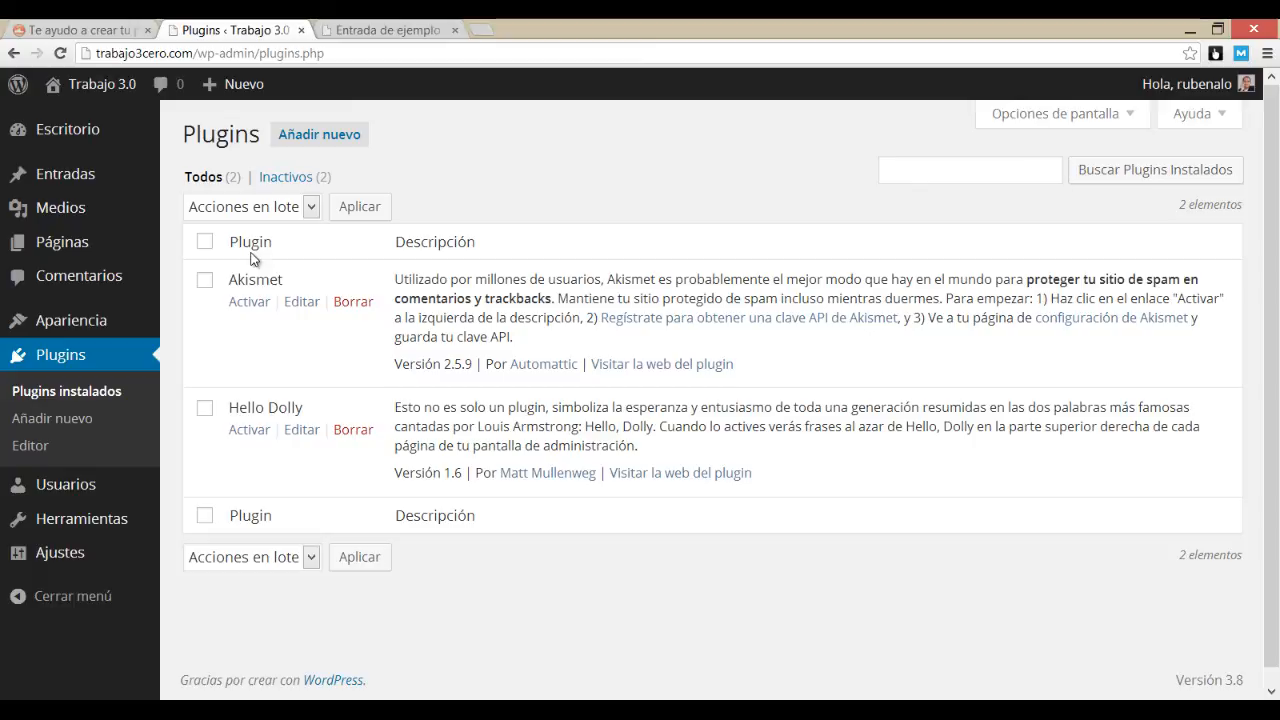
- Start adding a new plugin and view the option for uploading one in .zip format
click(318, 140)
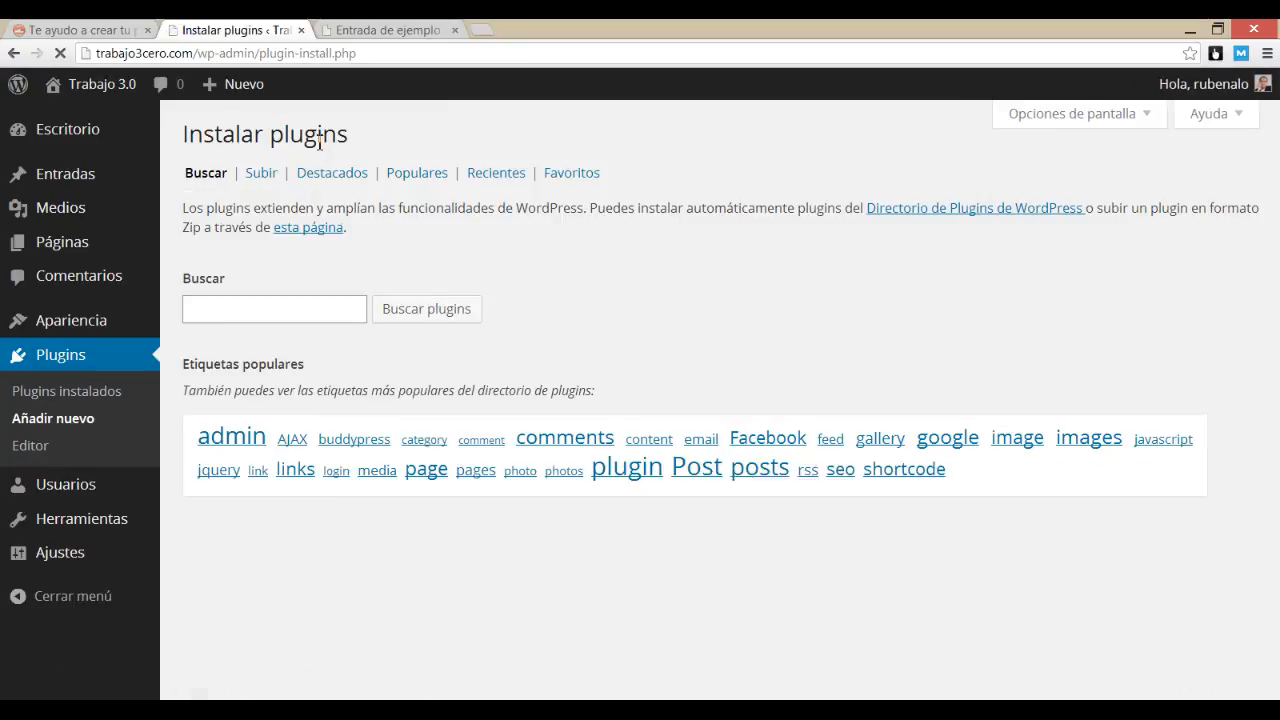
click(258, 184)
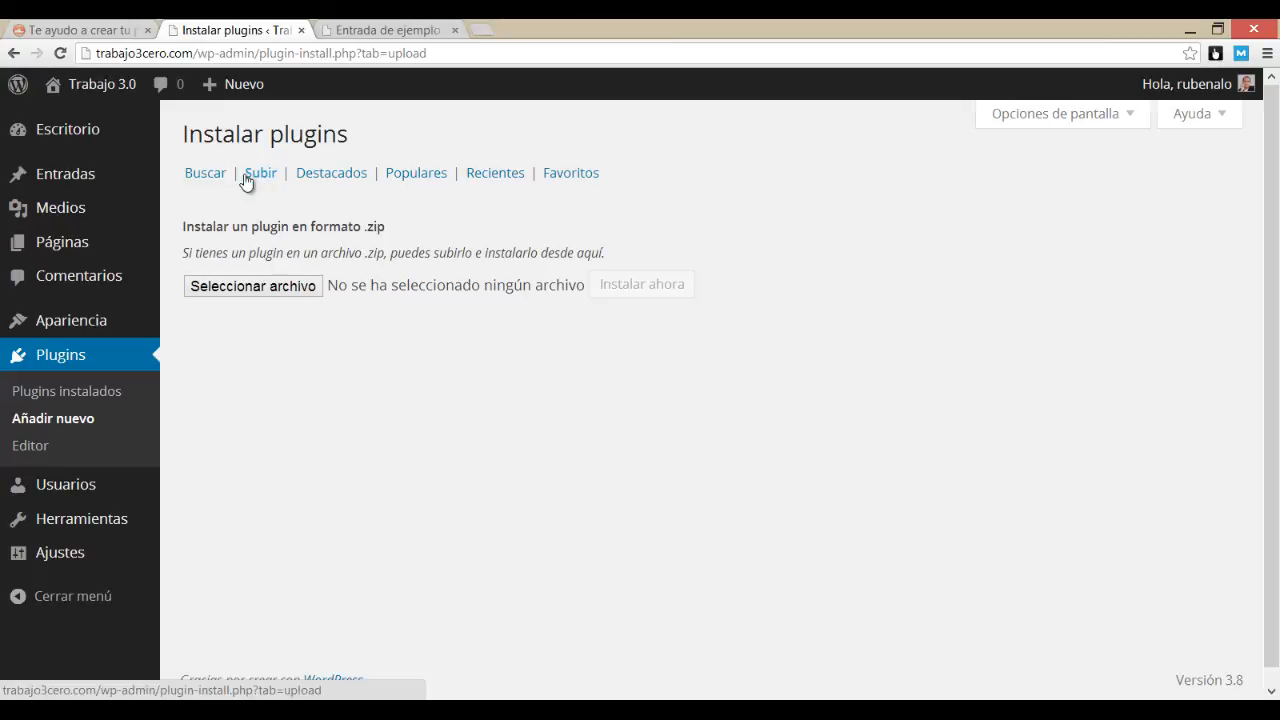
- Search the plugin directory for "jetpack"
click(211, 175)
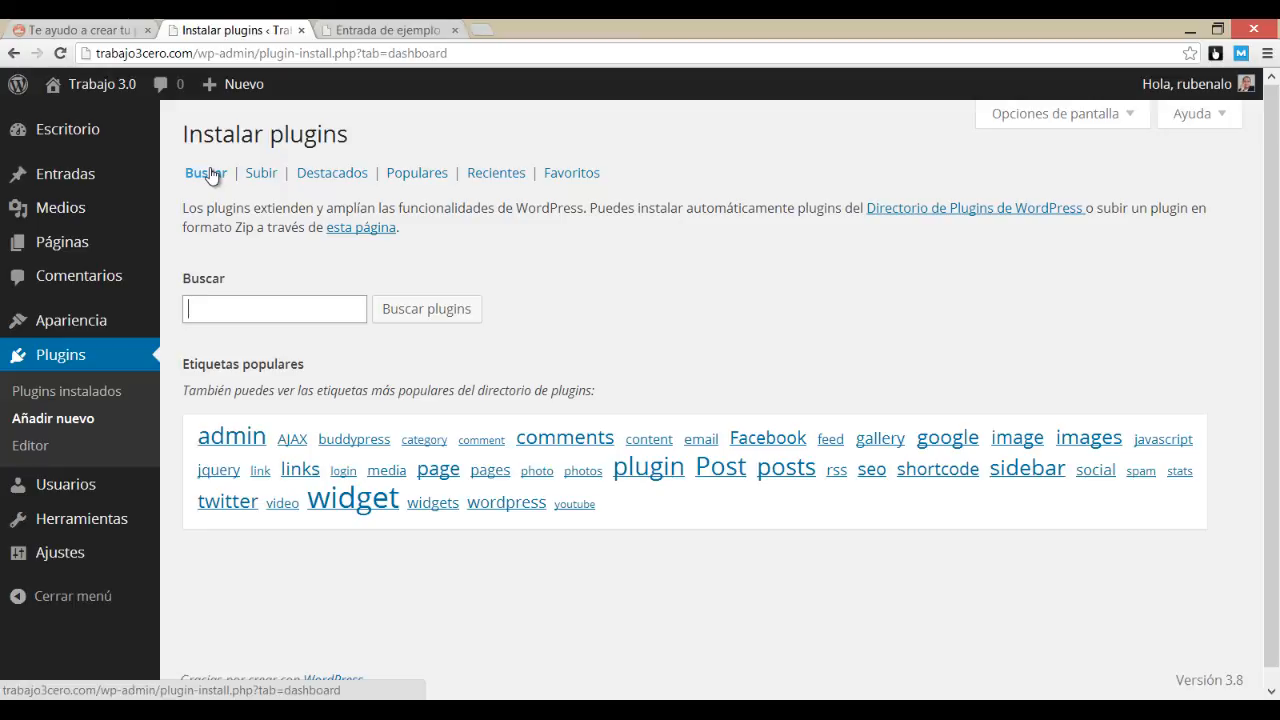
click(214, 310)
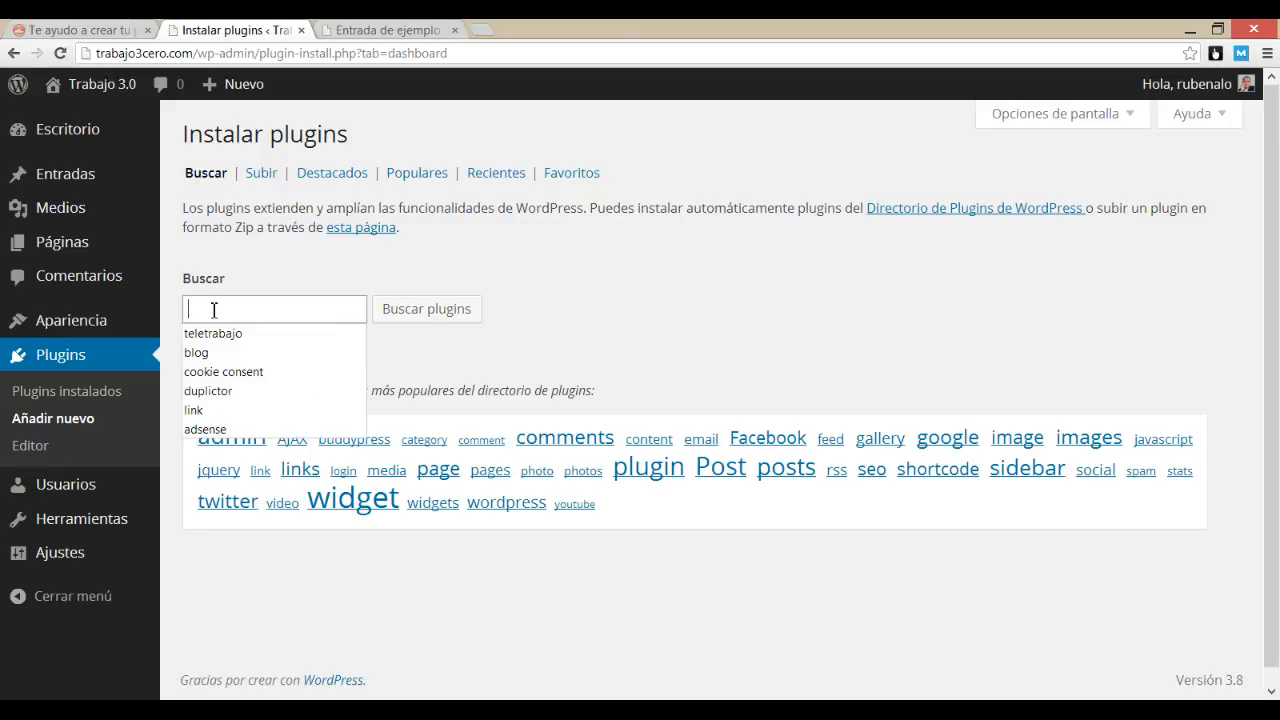
text(Jet)
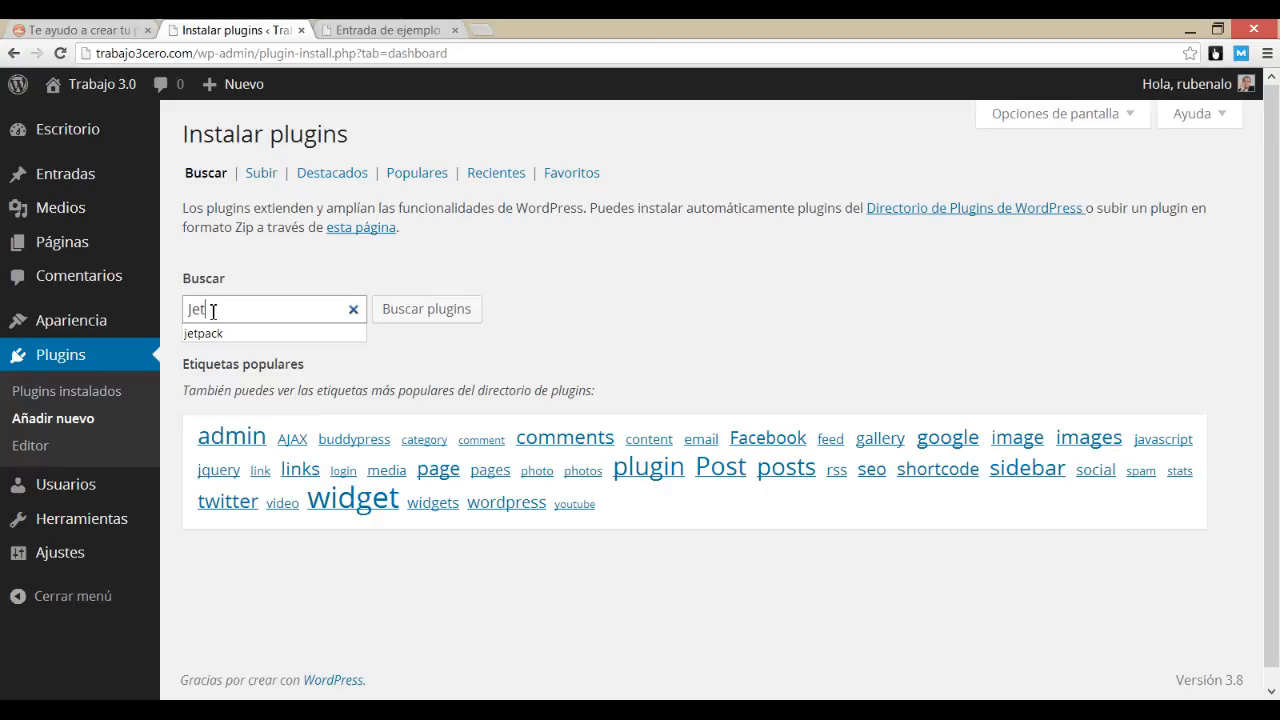
click(210, 333)
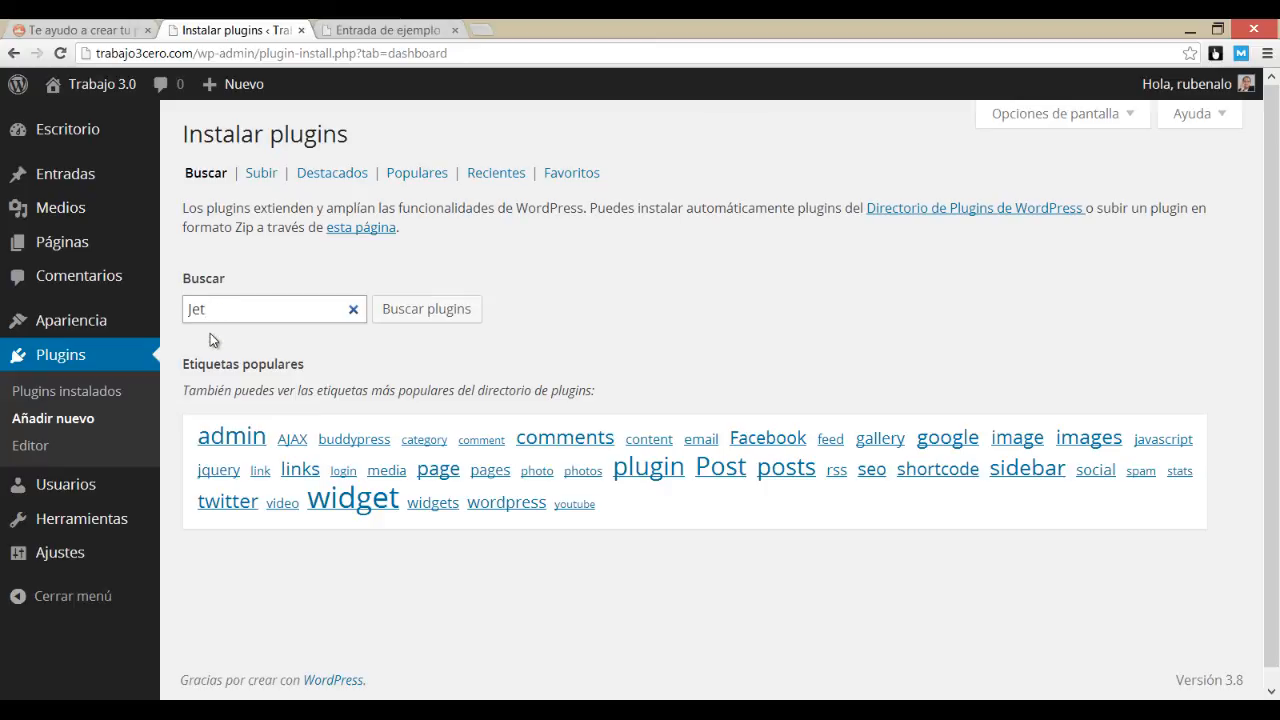
click(452, 313)
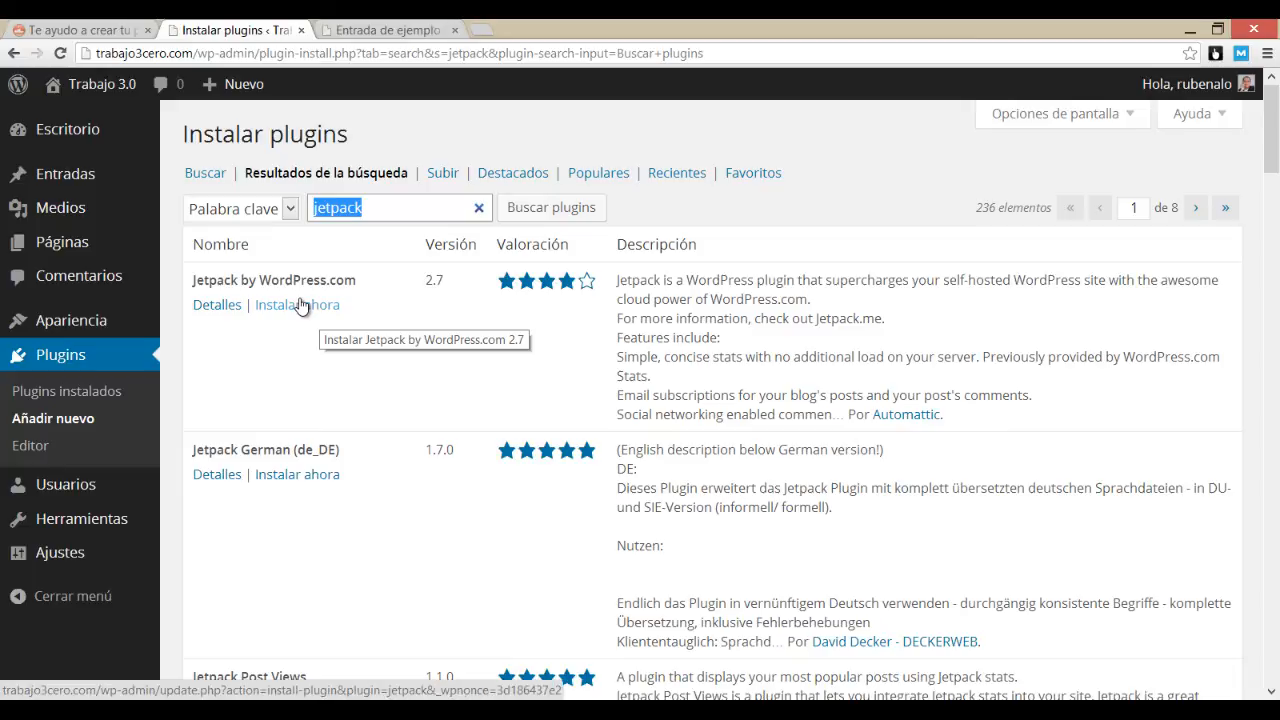
- Open the details of Jetpack by WordPress.com, check its download information, and install the plugin
click(217, 308)
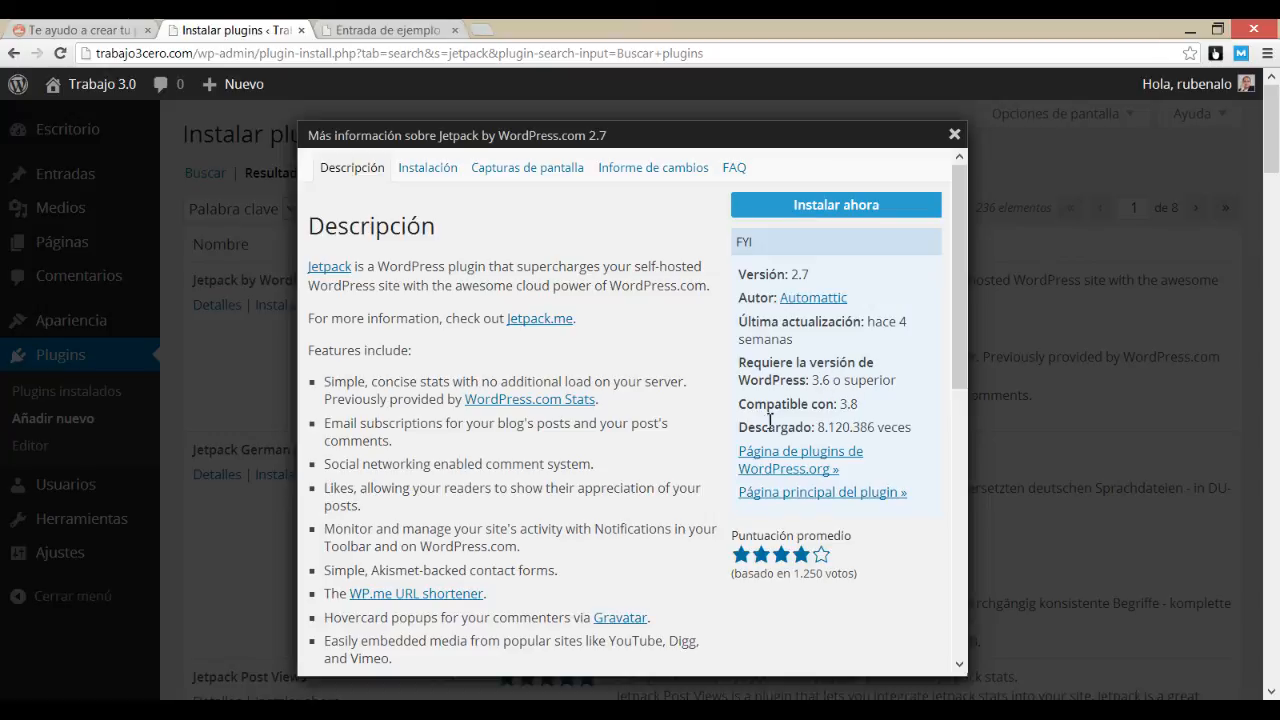
drag(739, 427, 909, 435)
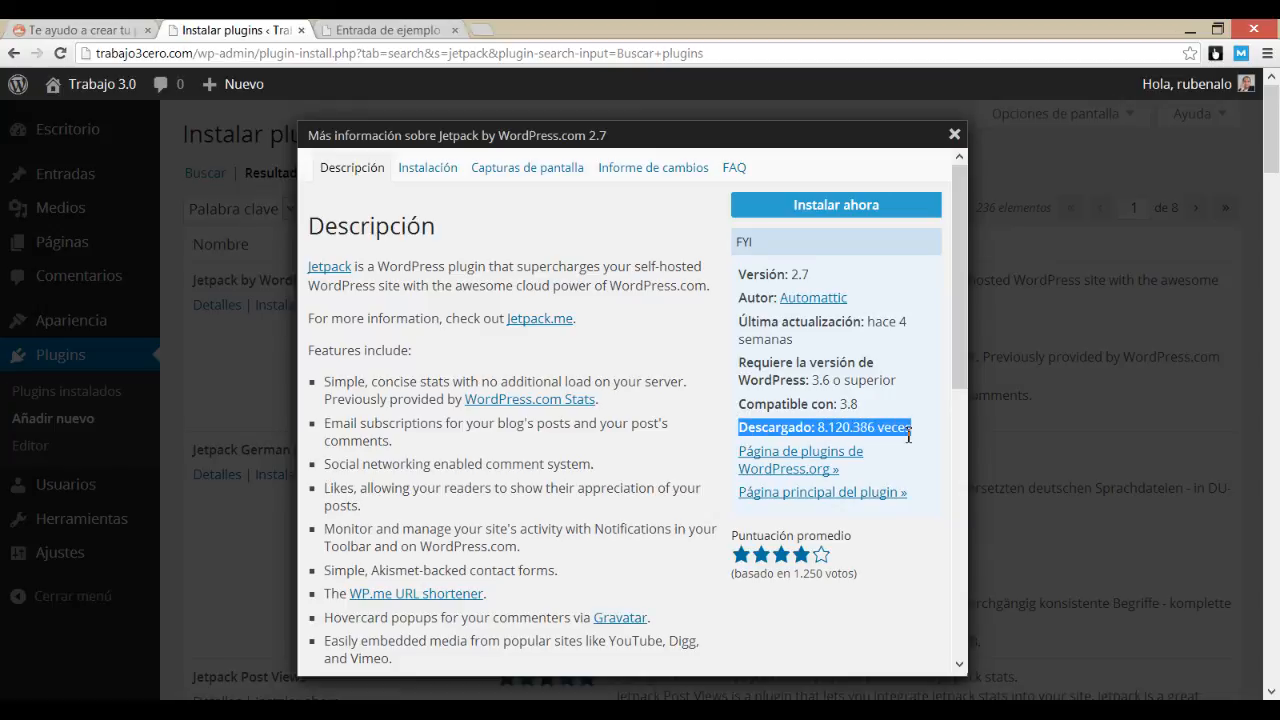
click(909, 435)
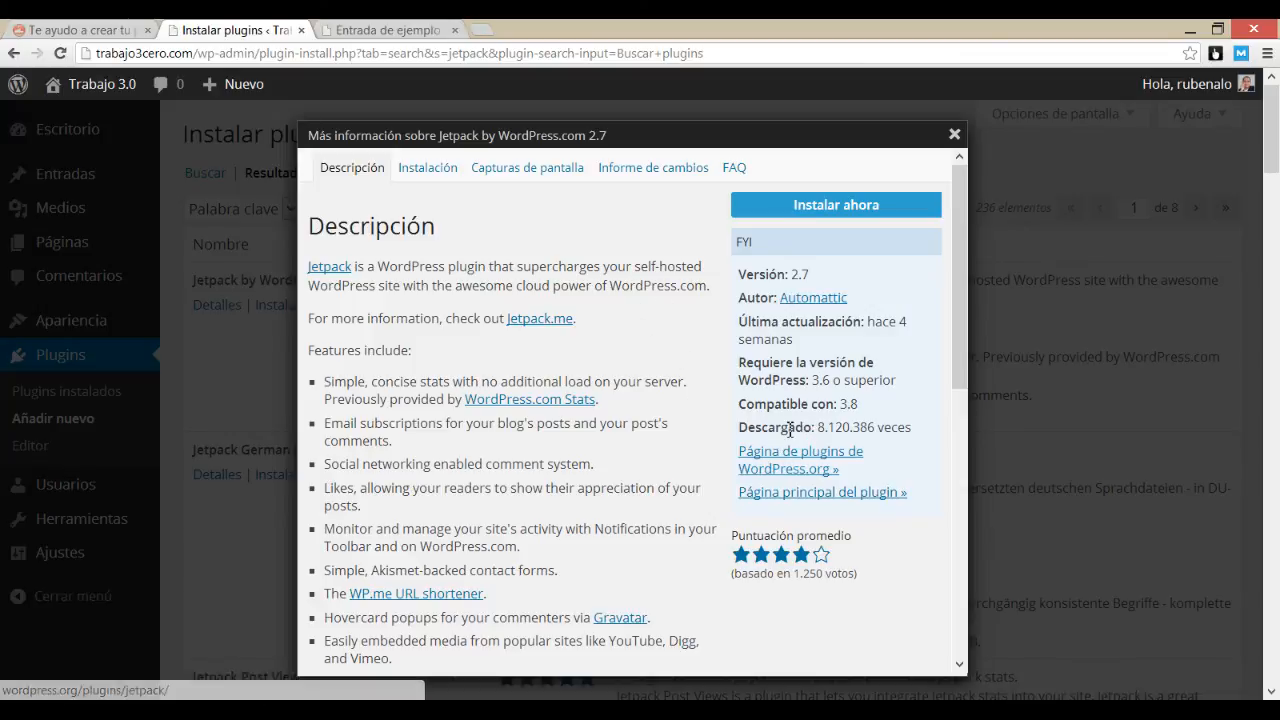
click(871, 205)
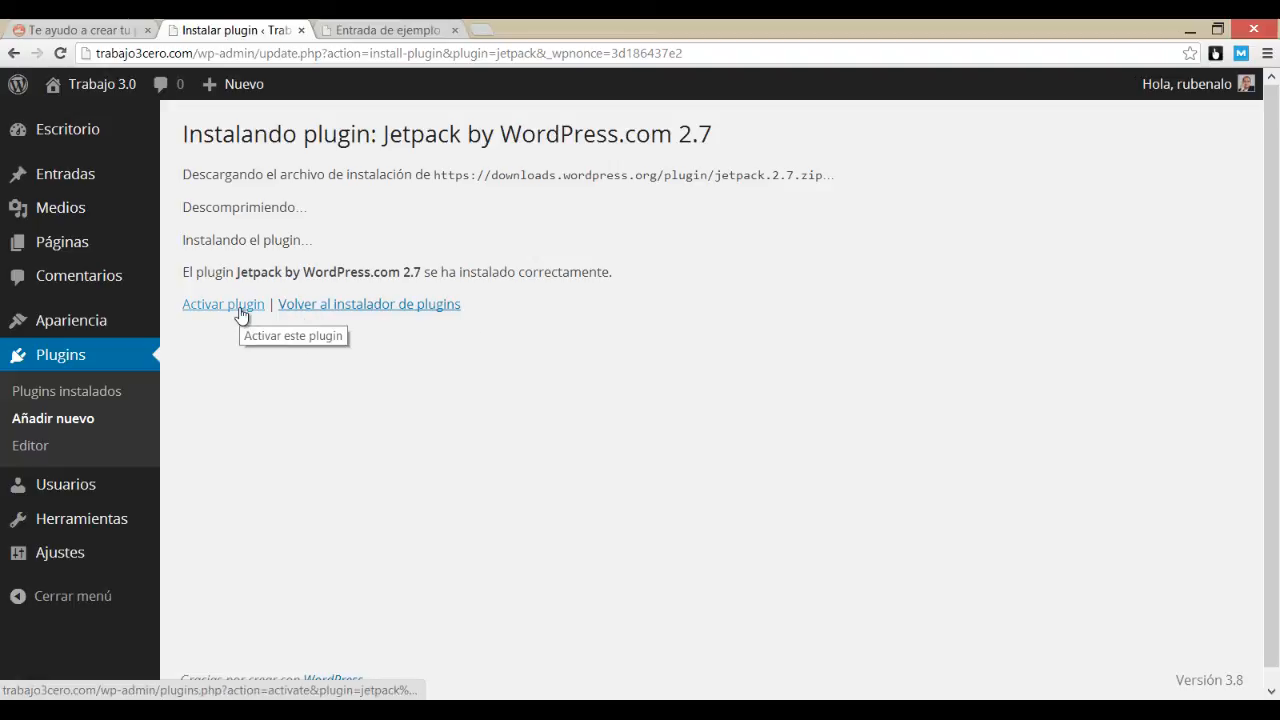
- Return from the installer to the list of installed plugins and activate Jetpack por WordPress.com
click(324, 308)
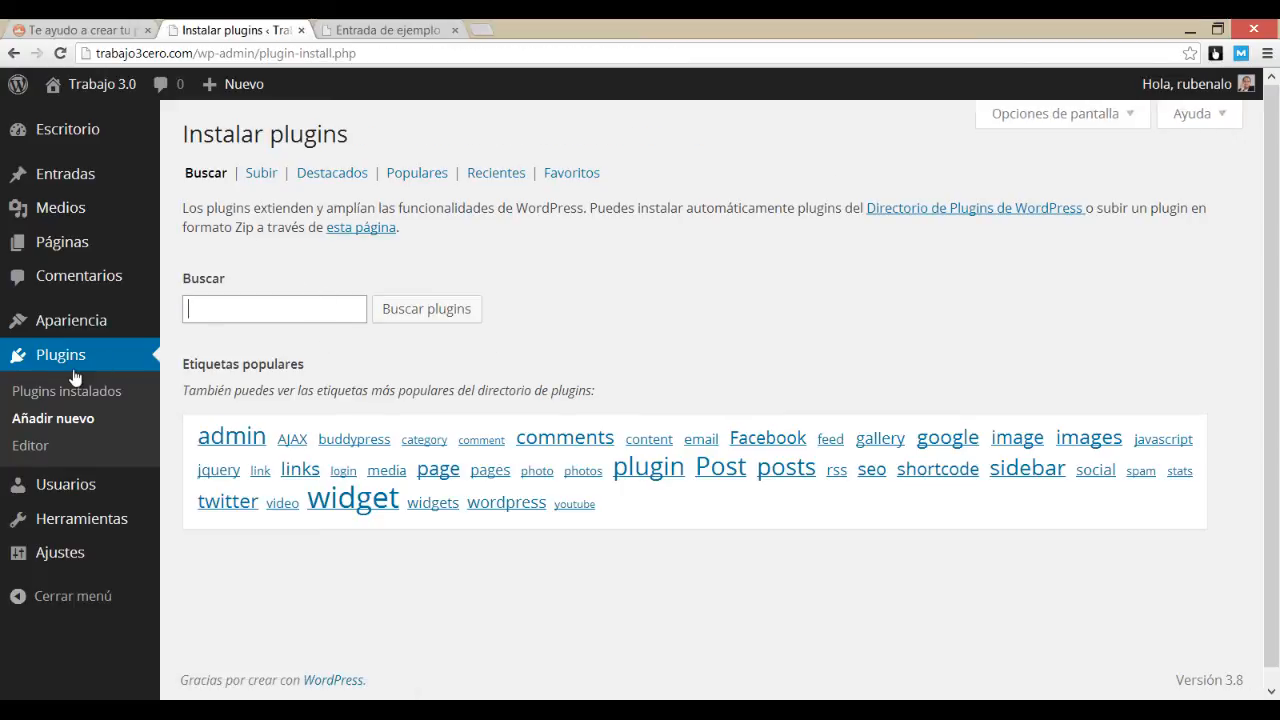
click(62, 397)
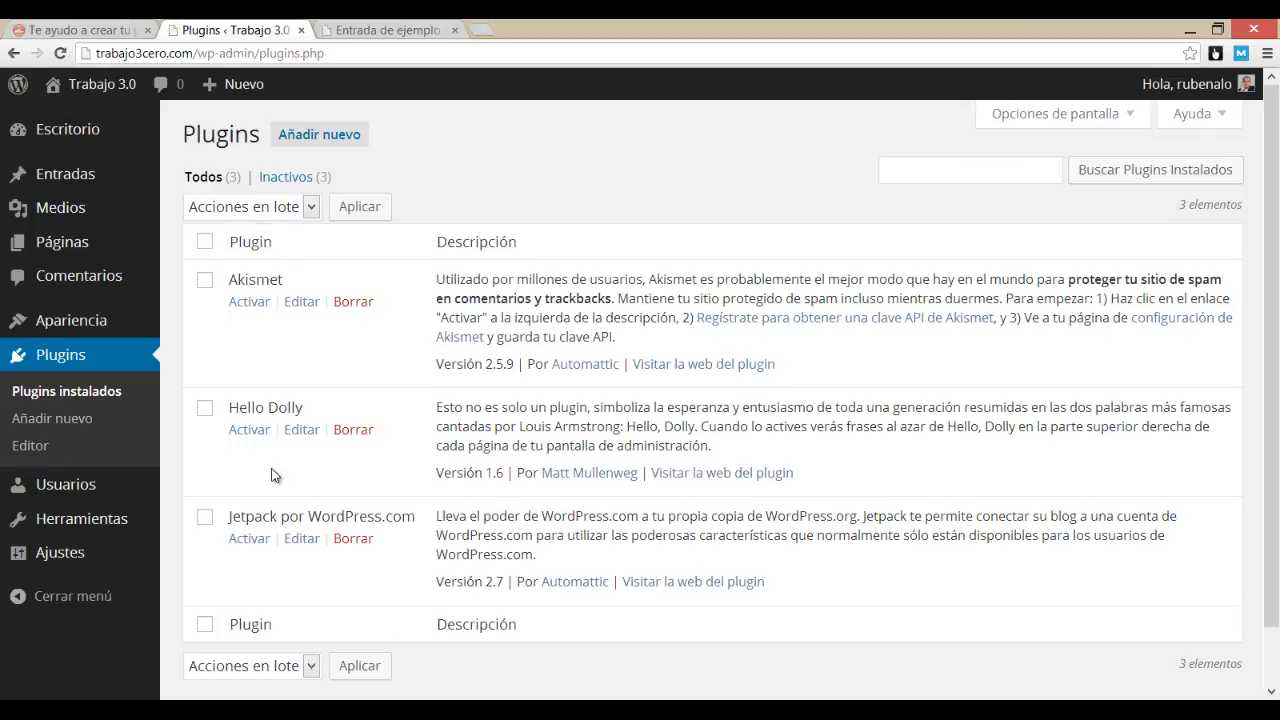
click(205, 517)
click(246, 541)
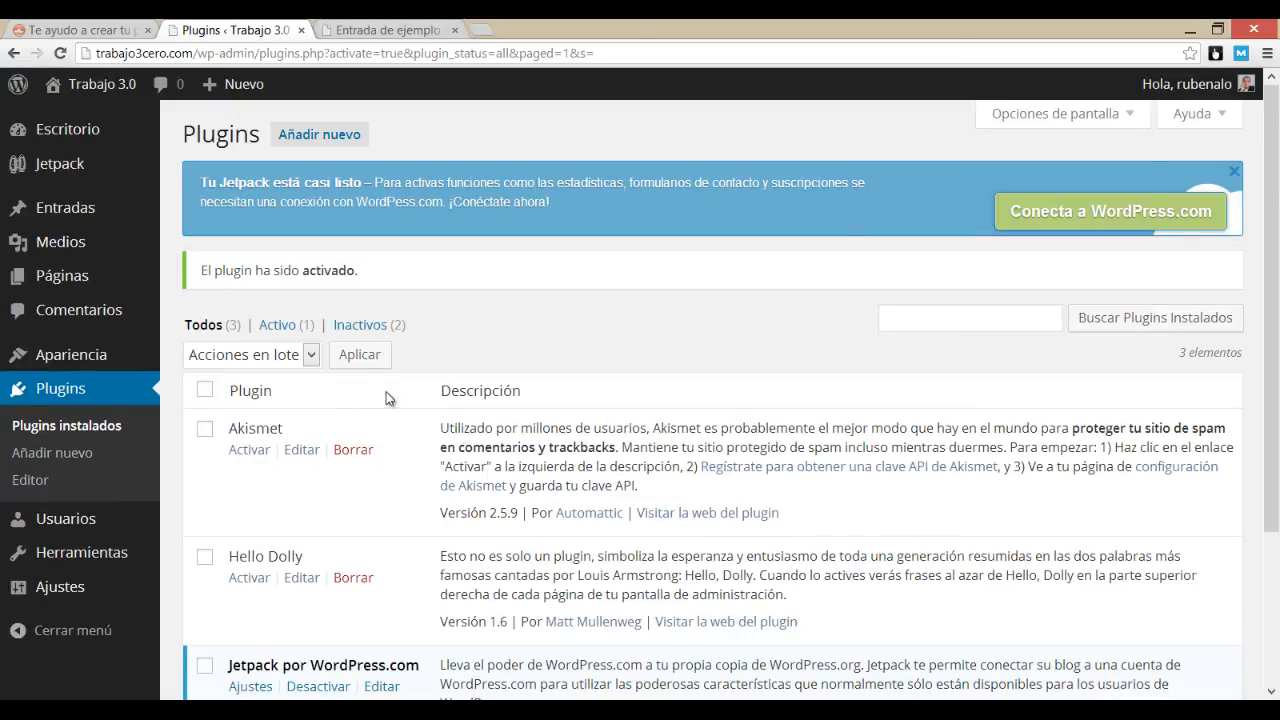
scroll(370, 415, down, 3)
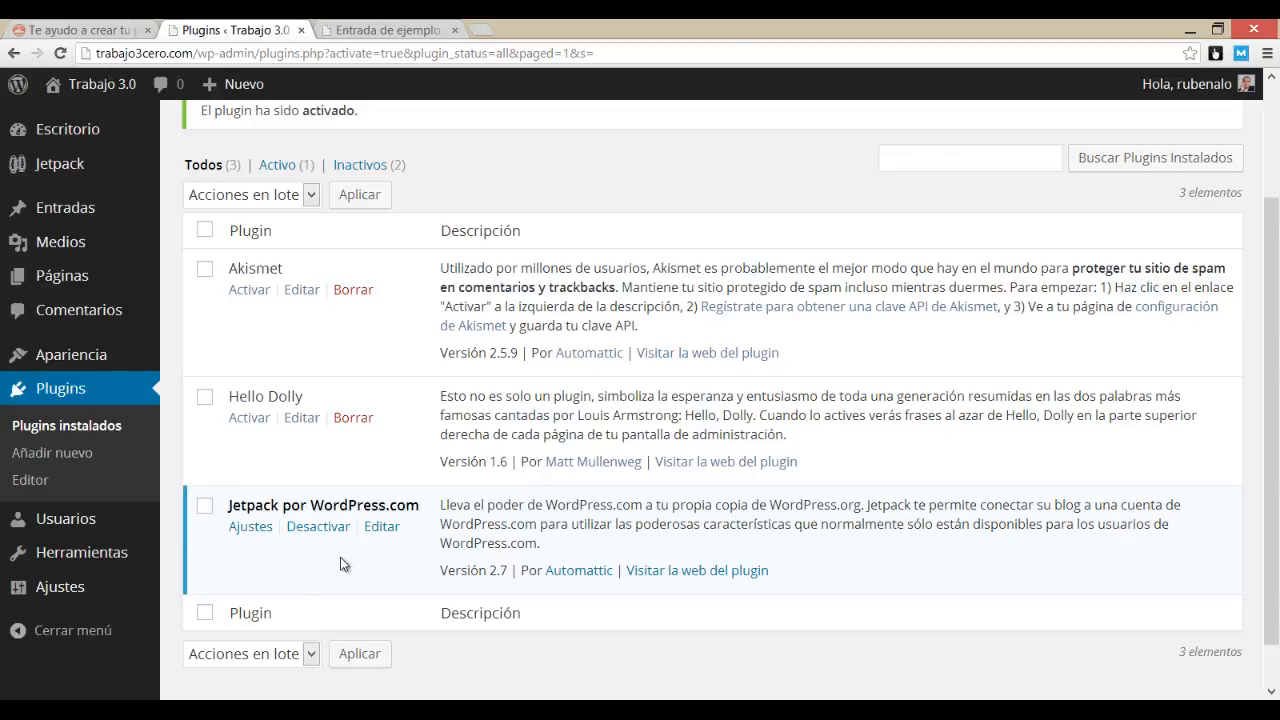
scroll(340, 557, up, 3)
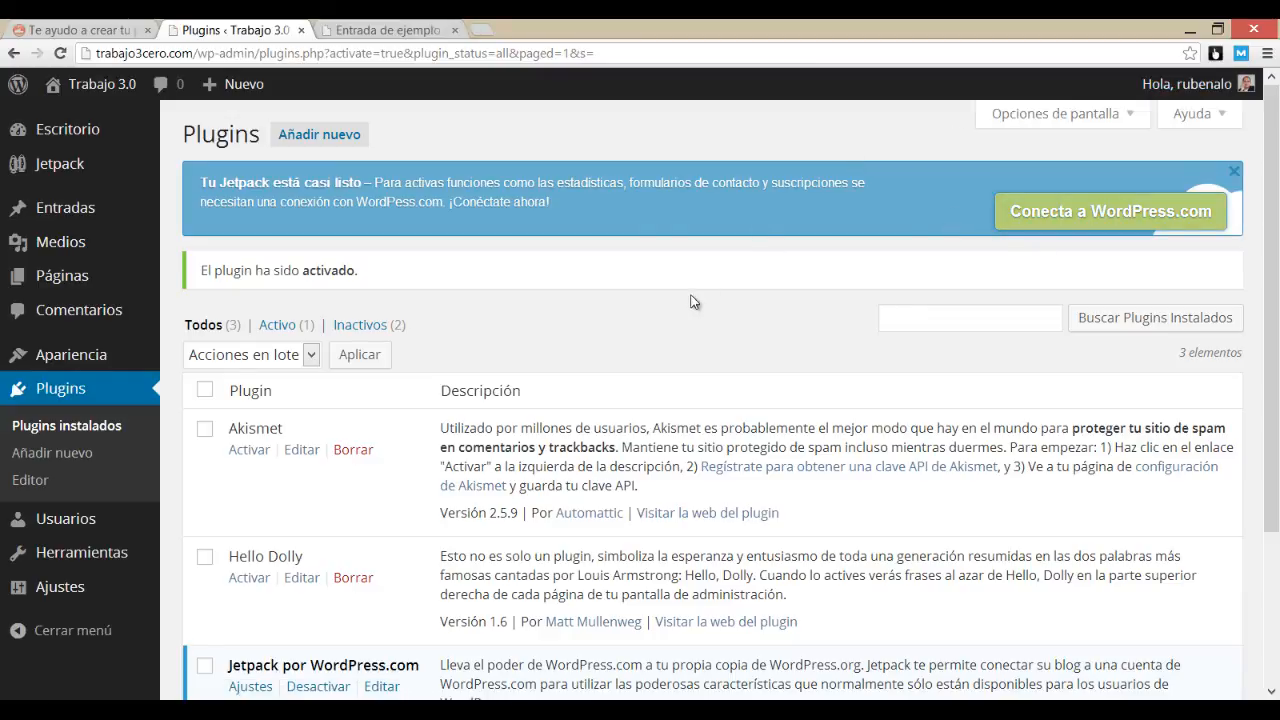
scroll(655, 366, down, 3)
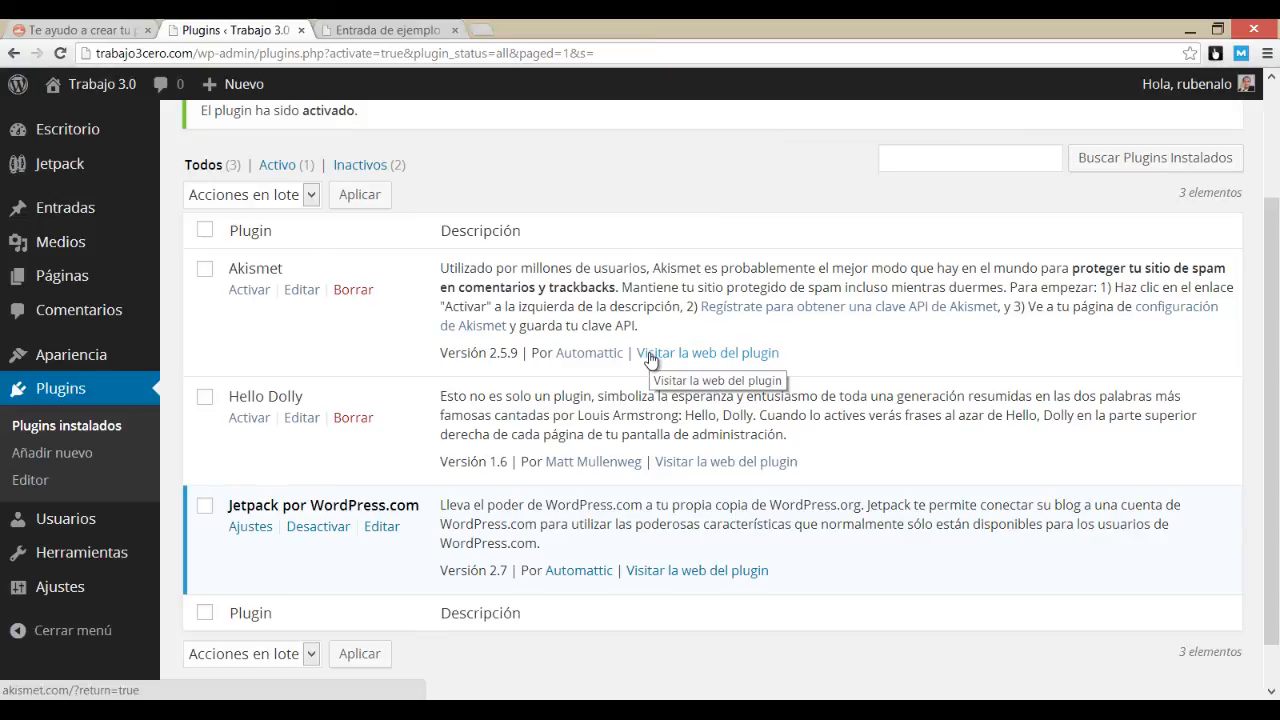
scroll(648, 358, up, 3)
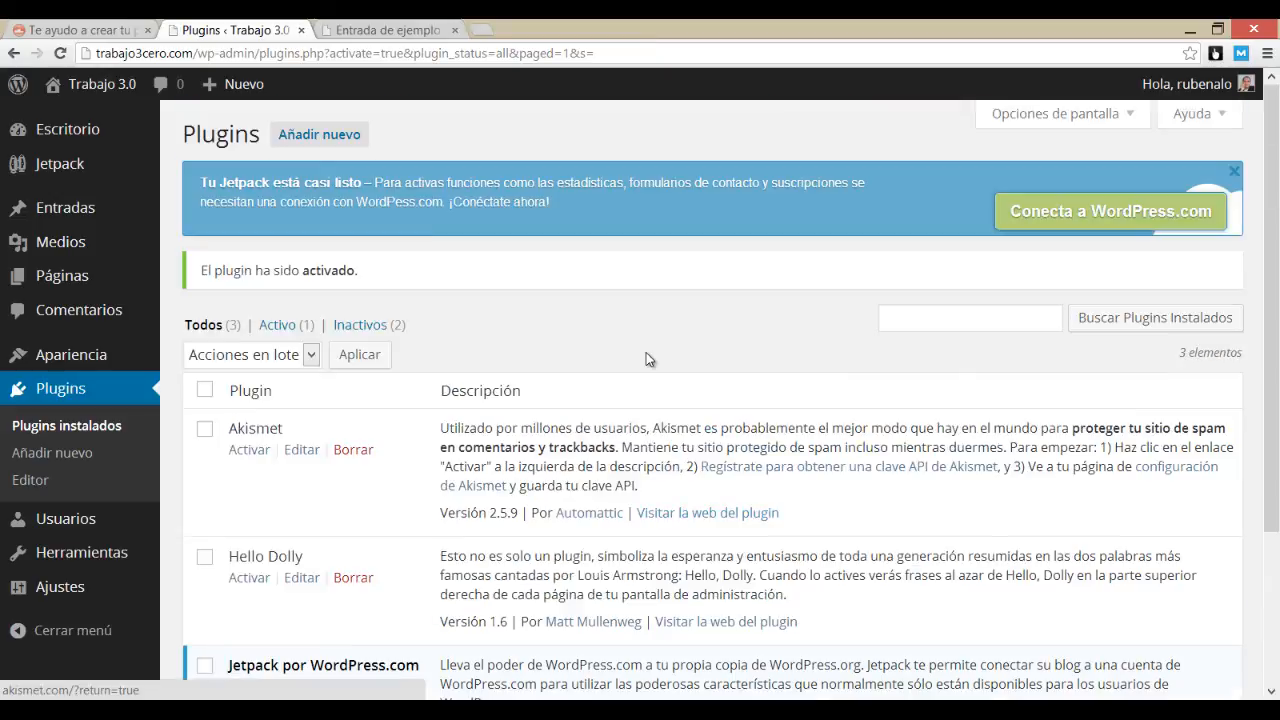